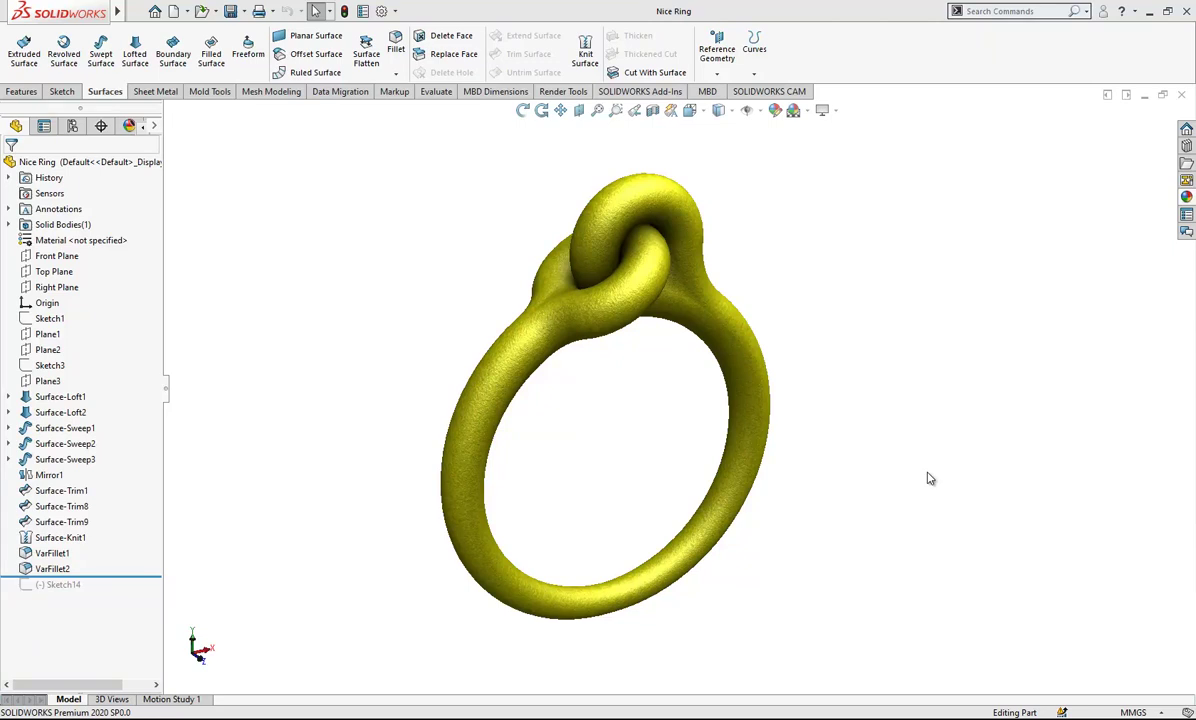
- Create a new part document and start a sketch on the Front Plane
scroll(766, 364, "down", 2)
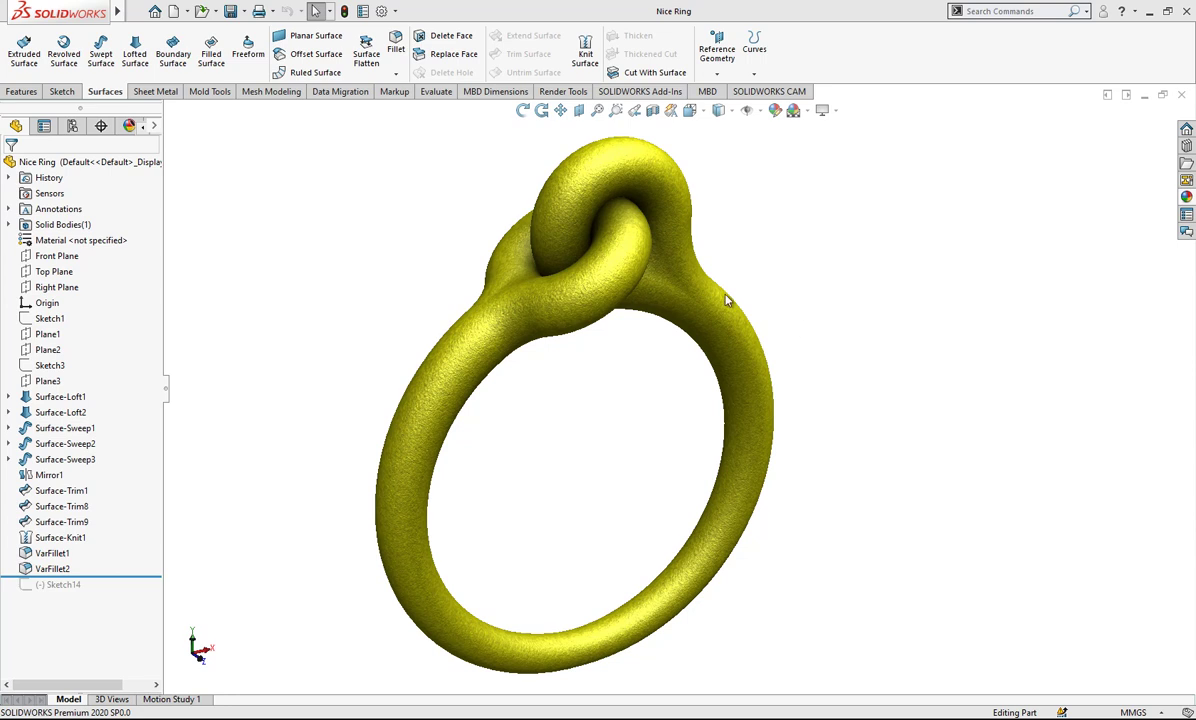
left_click(173, 11)
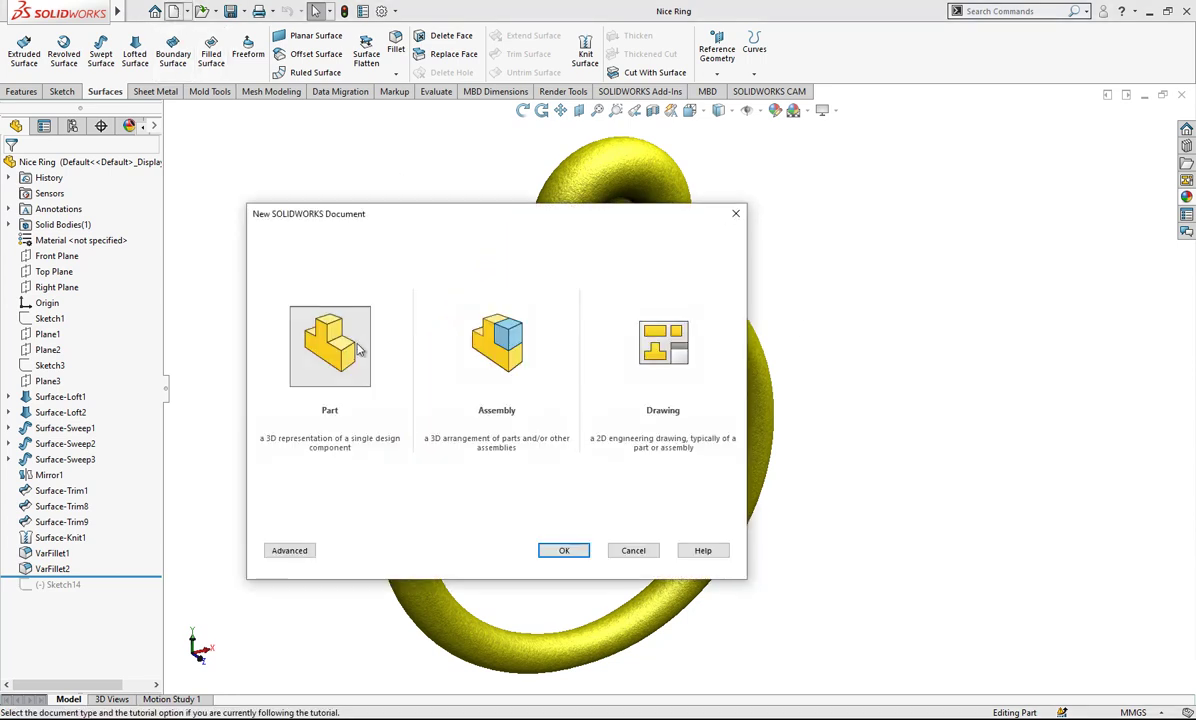
left_click(358, 348)
left_click(565, 550)
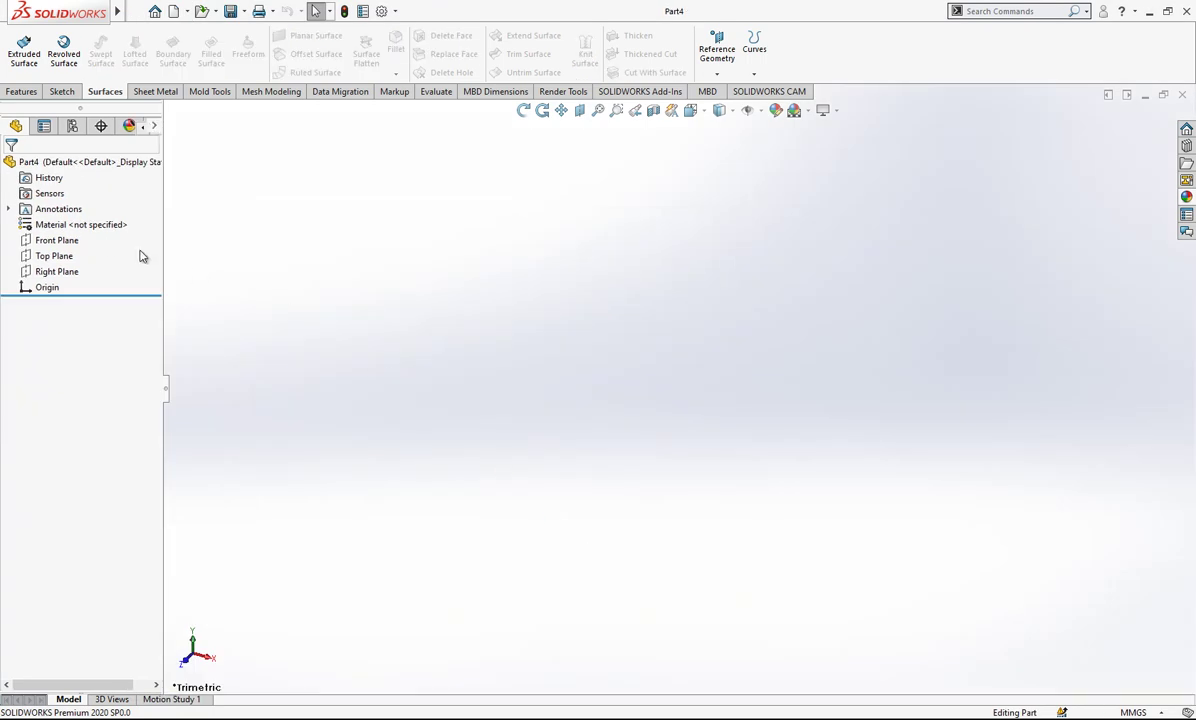
left_click(57, 240)
left_click(66, 219)
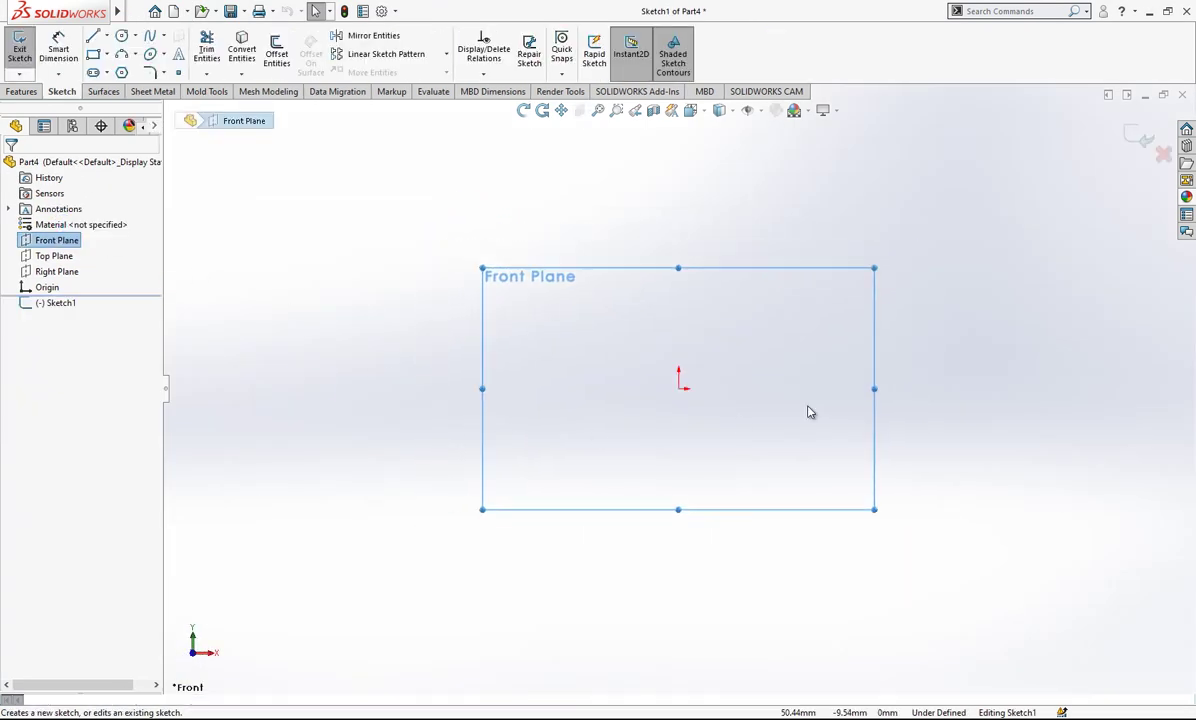
- Sketch a circle about 130 mm in diameter centred on the origin
left_click(122, 37)
left_click(562, 390)
left_click(572, 378)
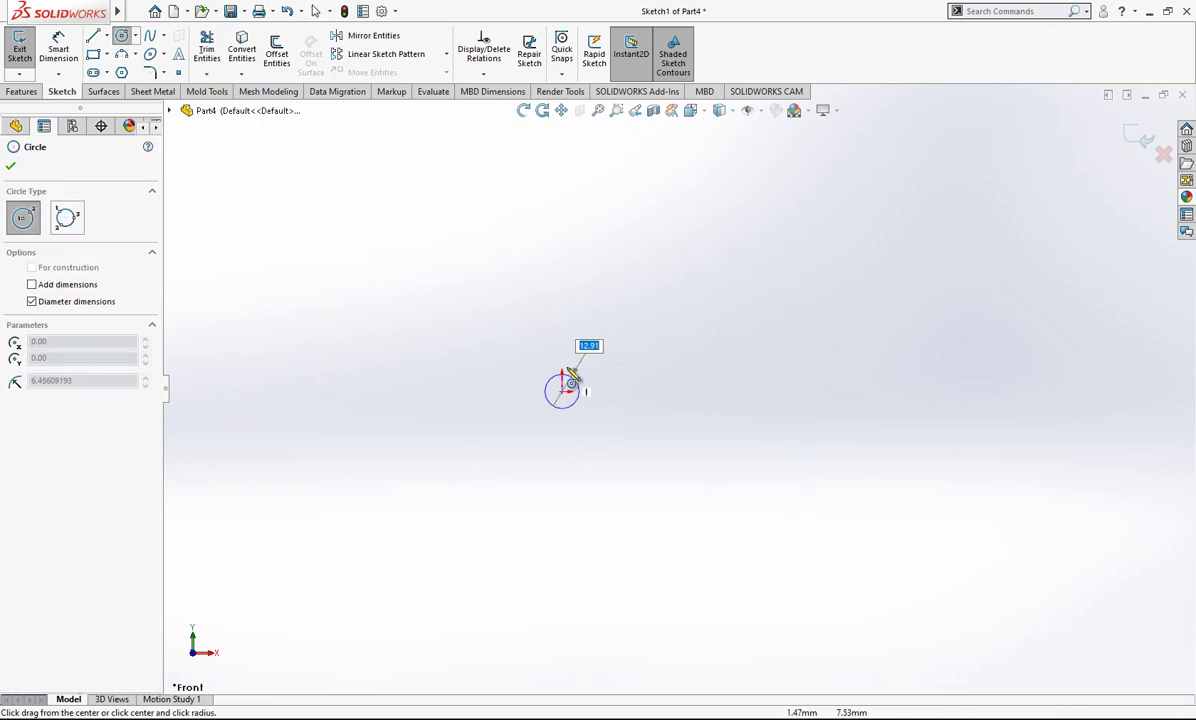
left_click(572, 226)
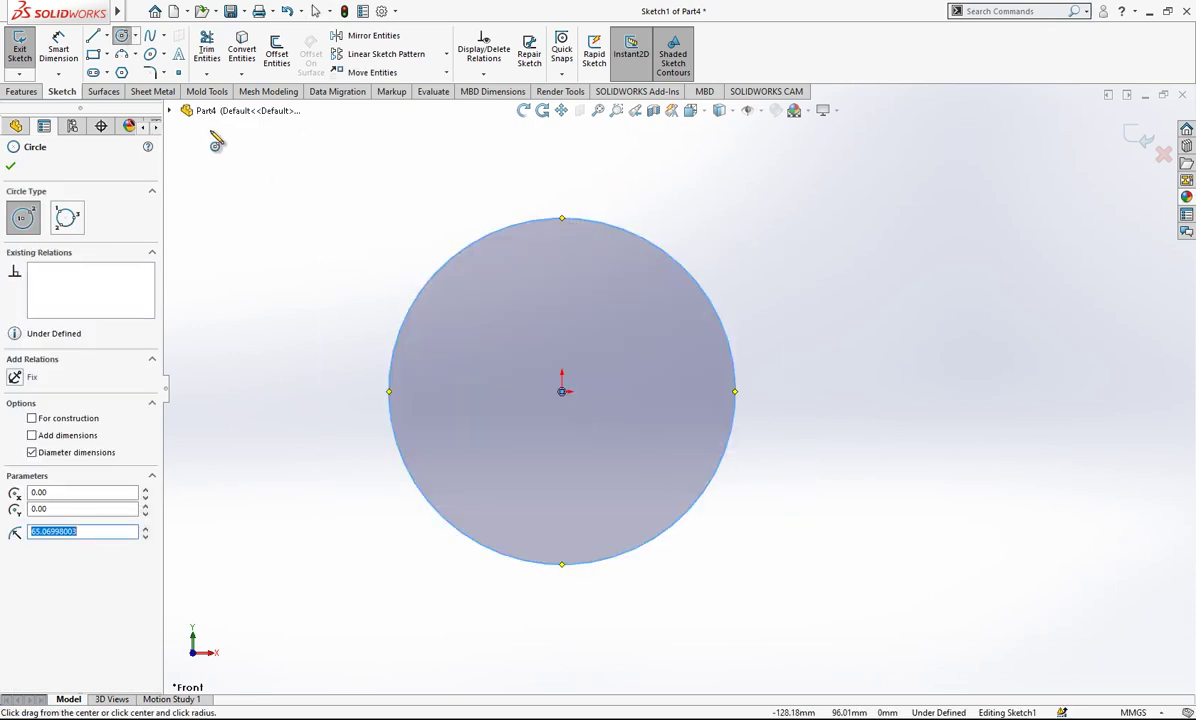
key("Escape")
- Sketch two lines from the origin to the circle, one vertically upward and one about 41° clockwise from vertical
key("l")
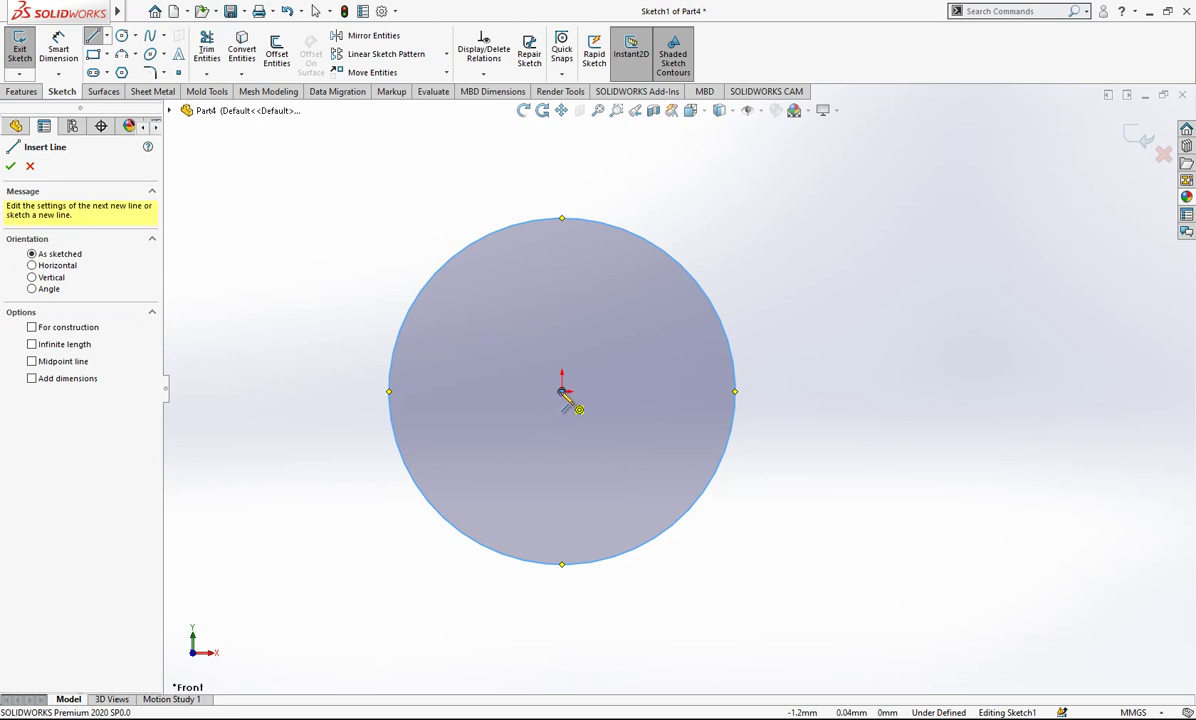
left_click(562, 390)
left_click(562, 218)
key("Escape")
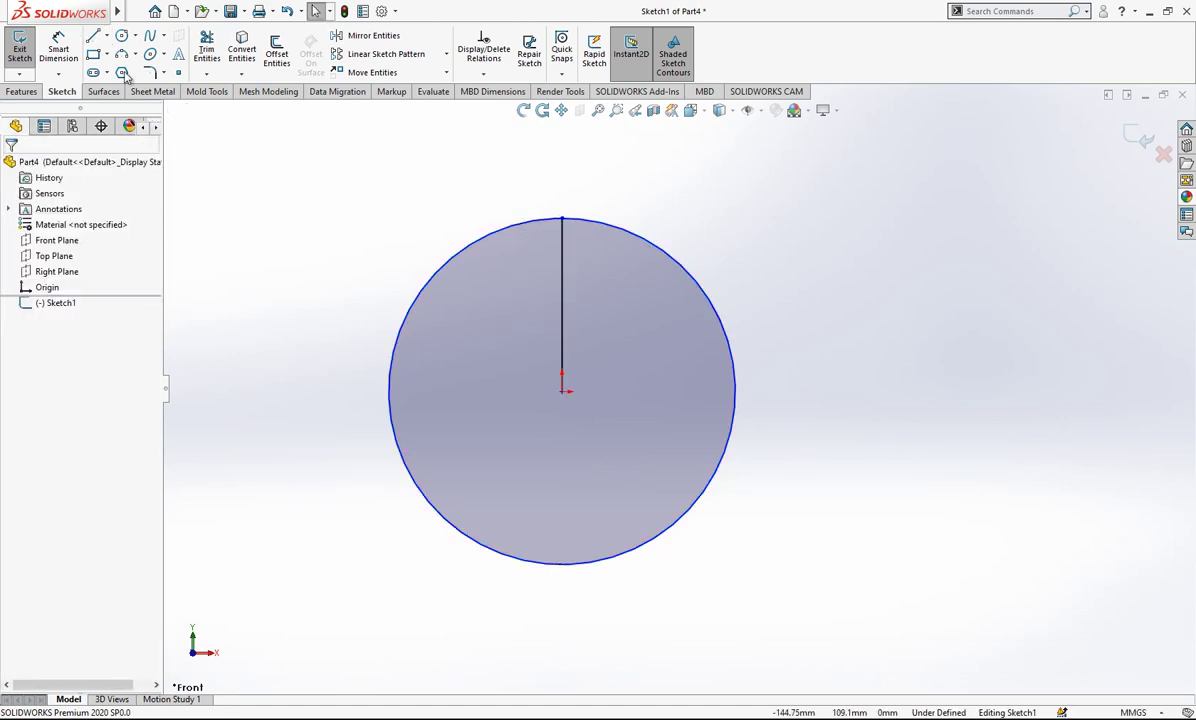
left_click(93, 38)
left_click(562, 390)
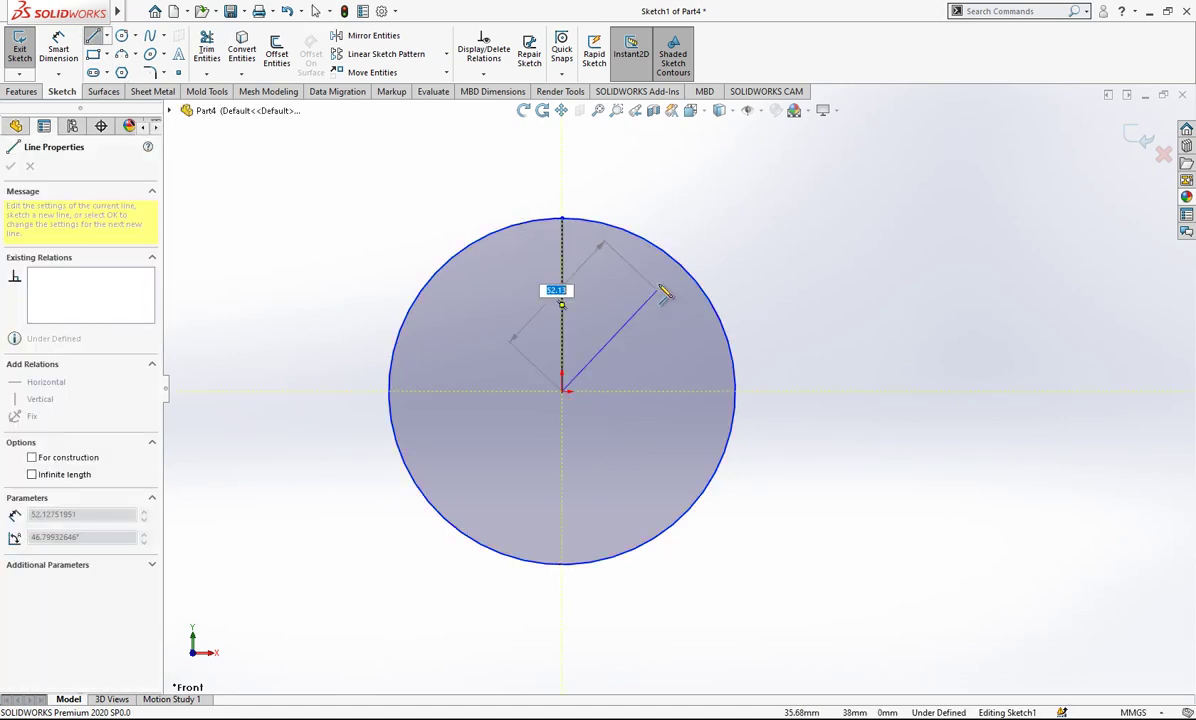
left_click(675, 261)
key("Escape")
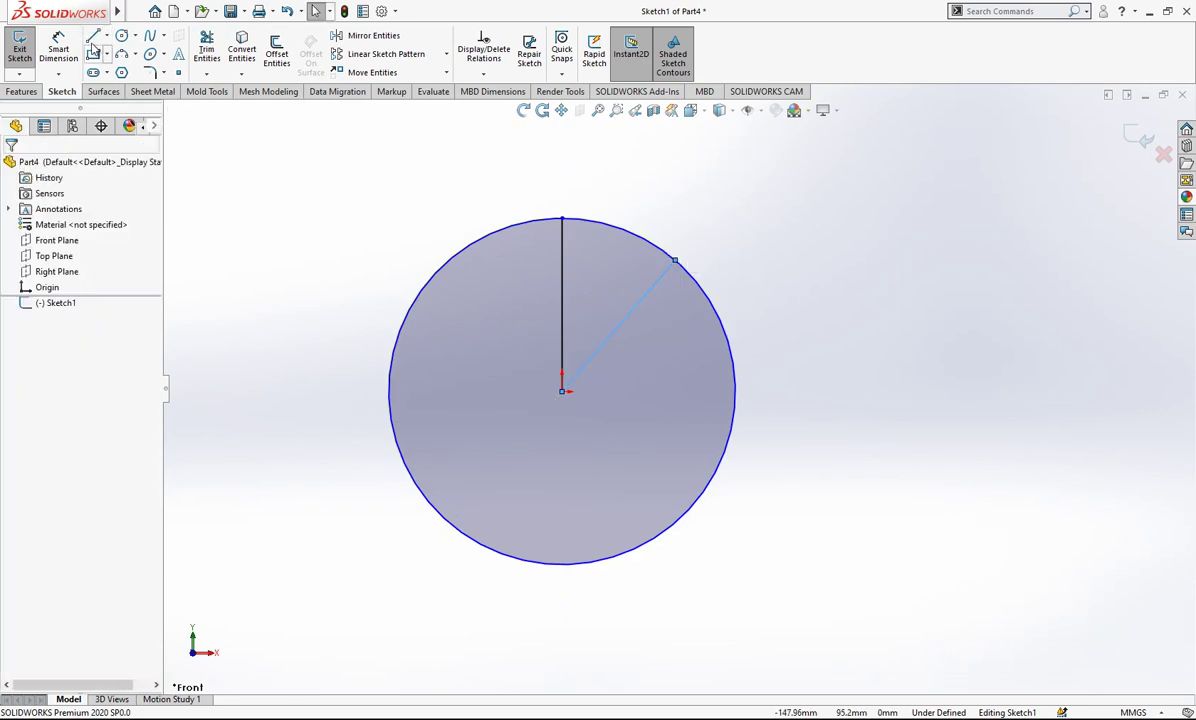
- Sketch a line from the origin to the circle's upper left at about 131°, continuing with an upward line tangent to the circle
left_click(94, 38)
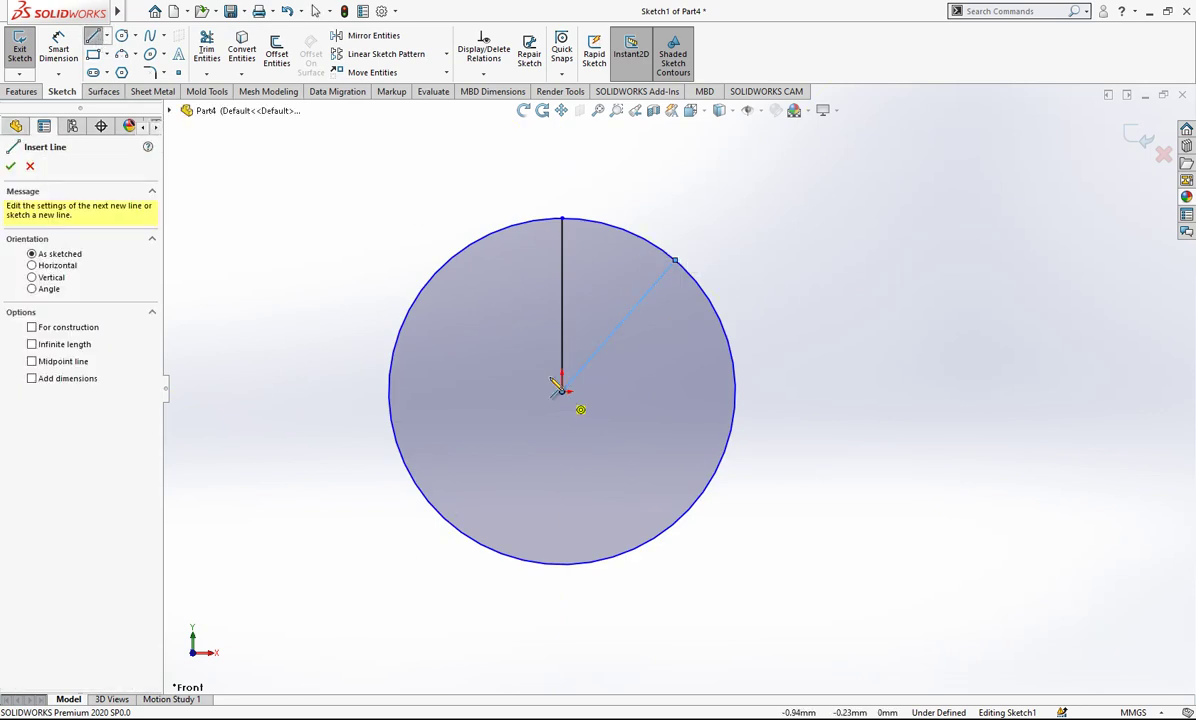
left_click(560, 389)
left_click(449, 260)
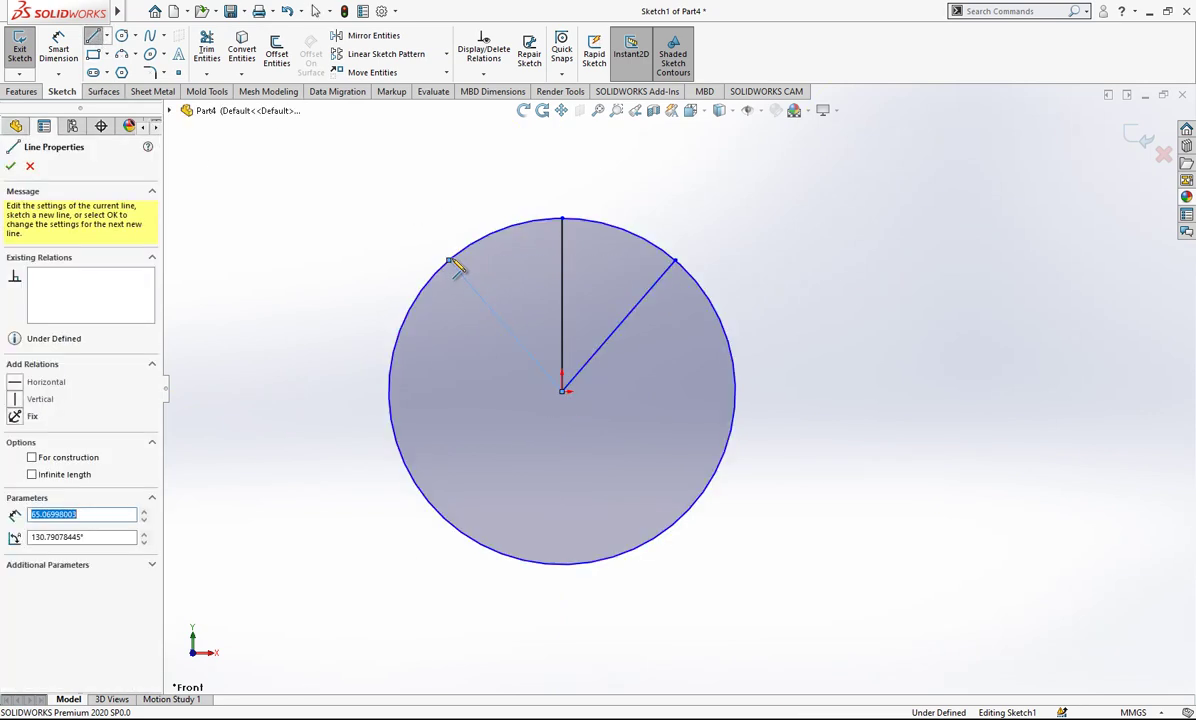
left_click(570, 157)
key("Escape")
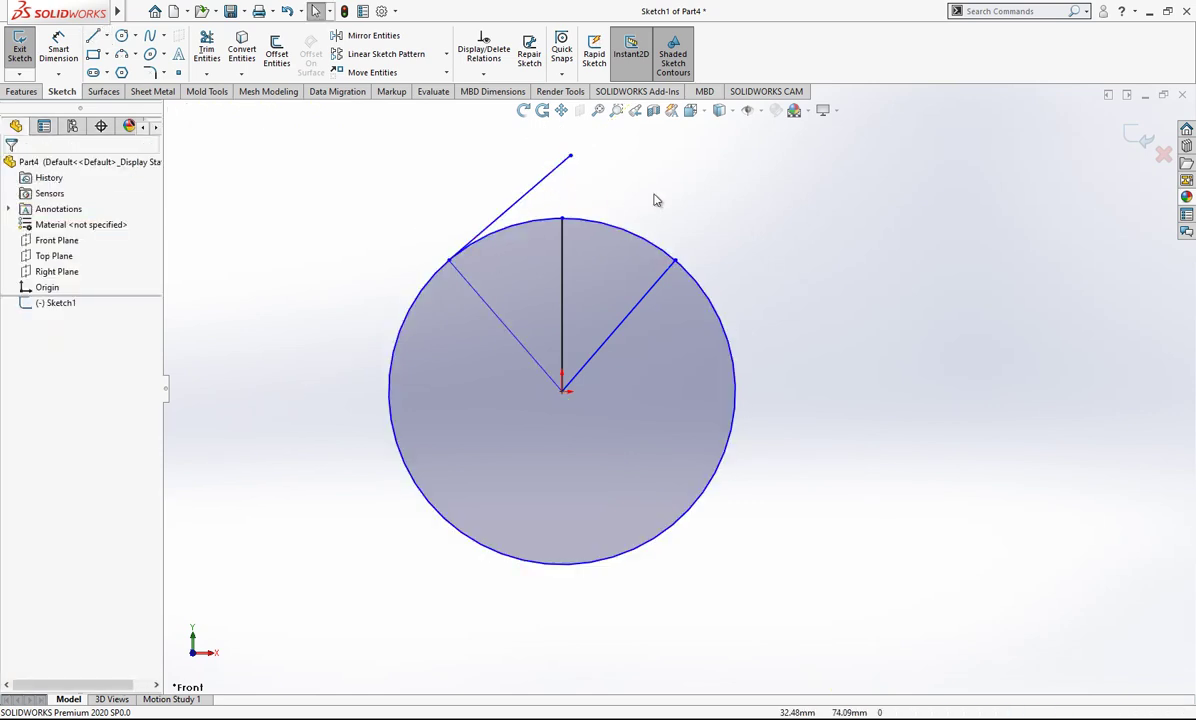
- Convert the circle and all four lines to construction geometry
left_click_drag(907, 155, 330, 590)
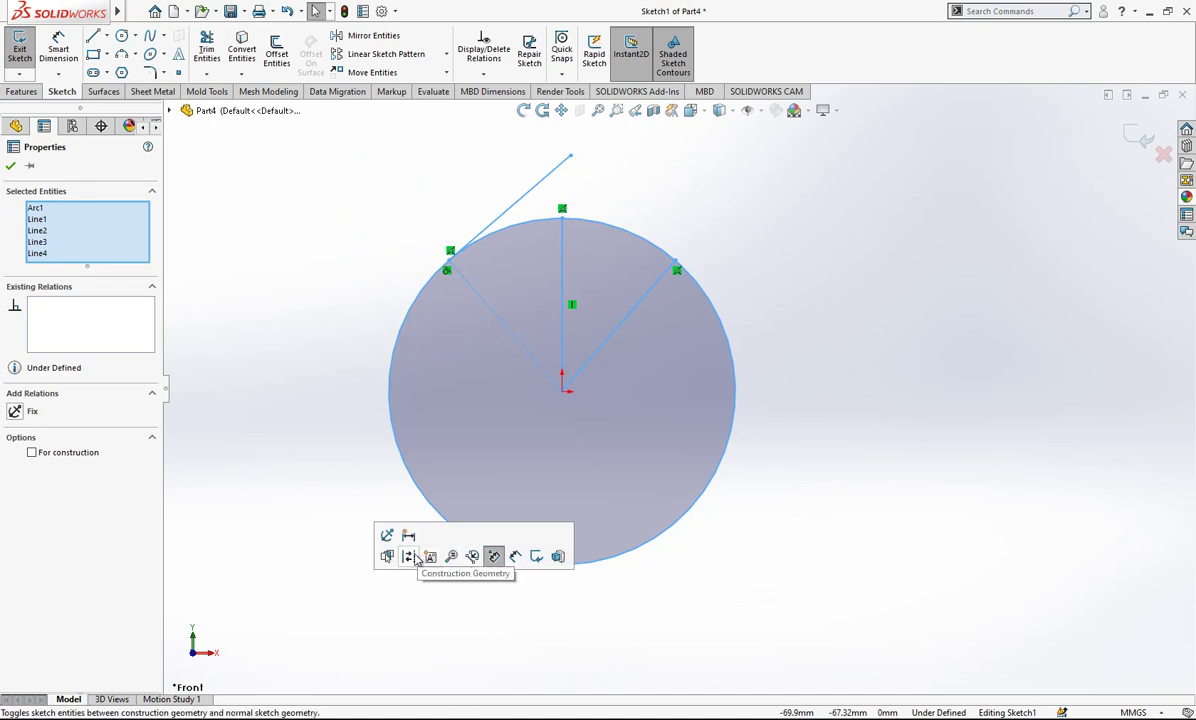
left_click(417, 558)
scroll(633, 309, "up", 4)
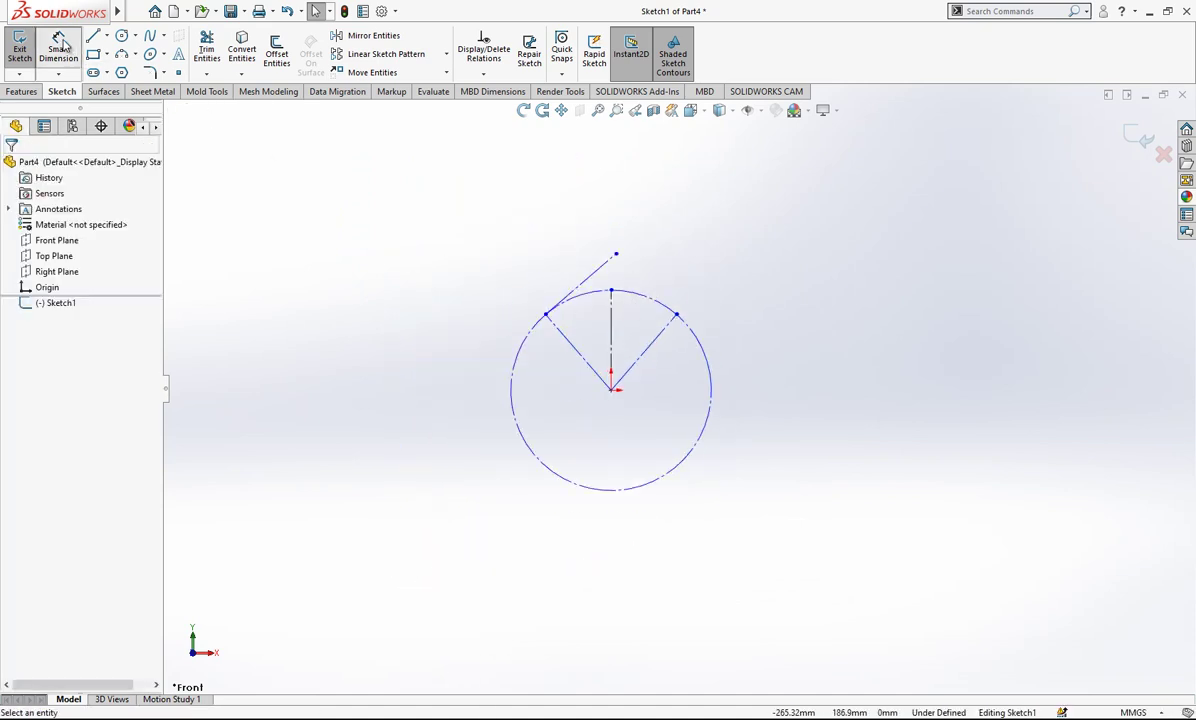
- Set the construction circle's diameter to 21 mm and move the tangent line's free endpoint closer to the circle
left_click(60, 45)
scroll(707, 374, "up", 2)
left_click(702, 378)
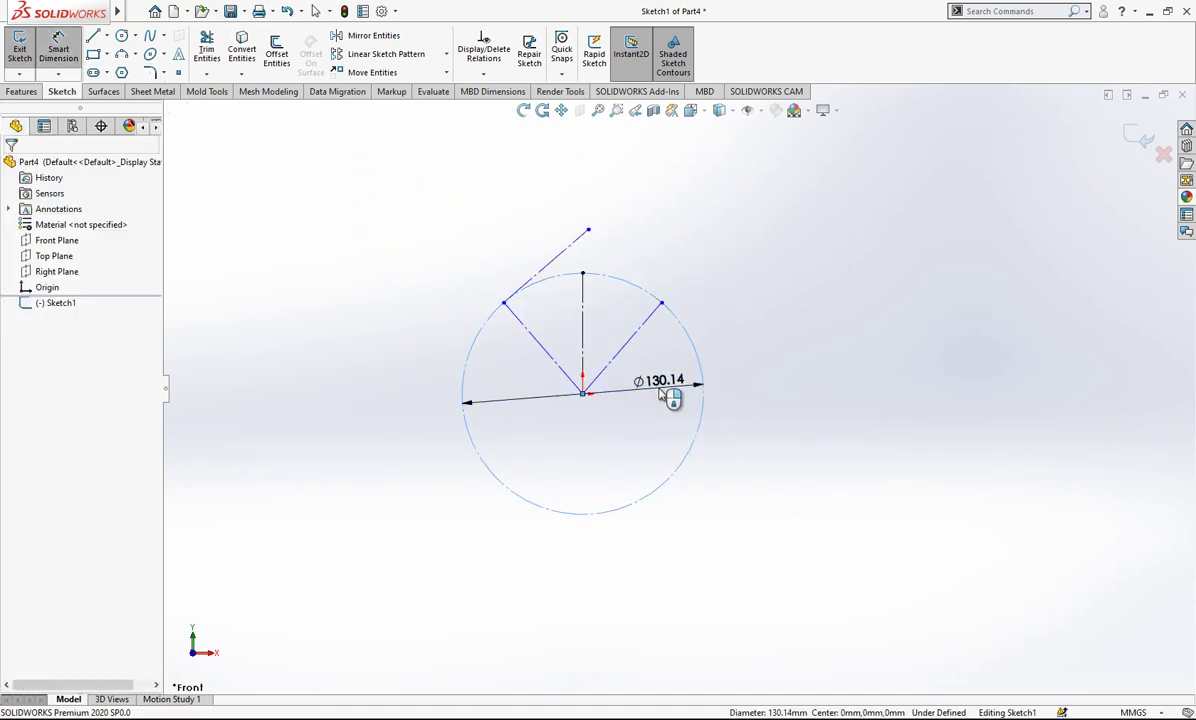
left_click(660, 393)
type("21")
key("Return")
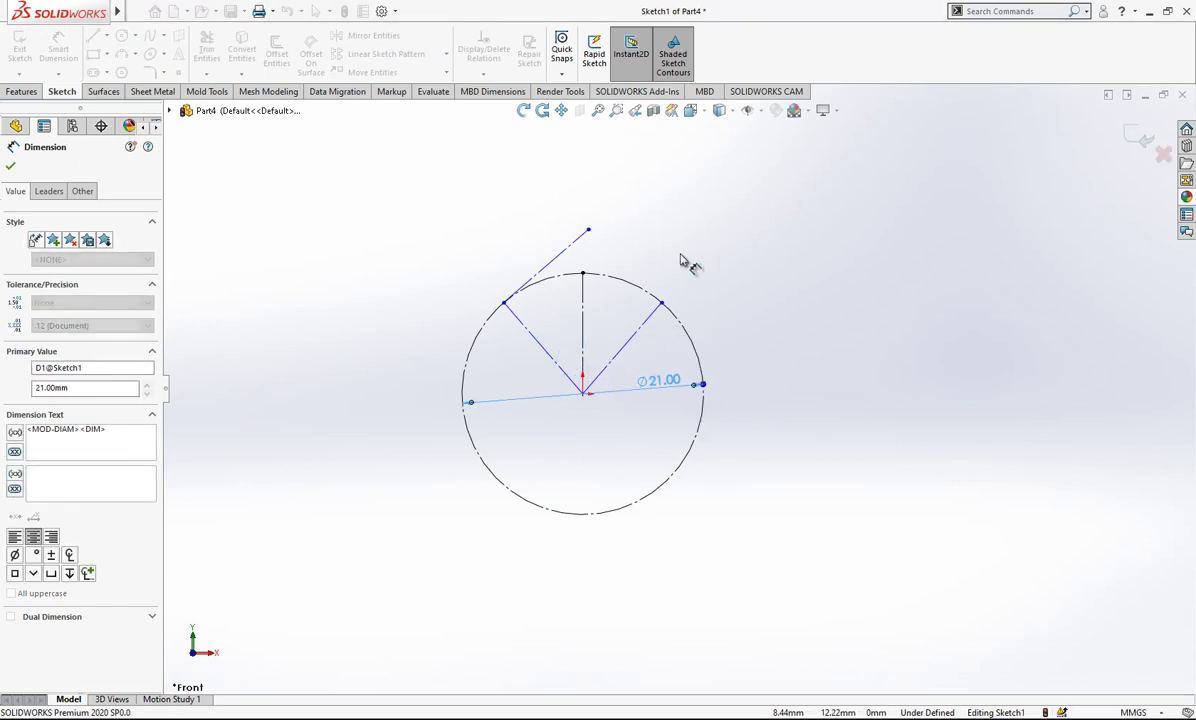
scroll(587, 258, "down", 2)
key("Escape")
left_click_drag(606, 229, 617, 248)
- Dimension the angle between the vertical line and the right slanted line at 40°
left_click(58, 50)
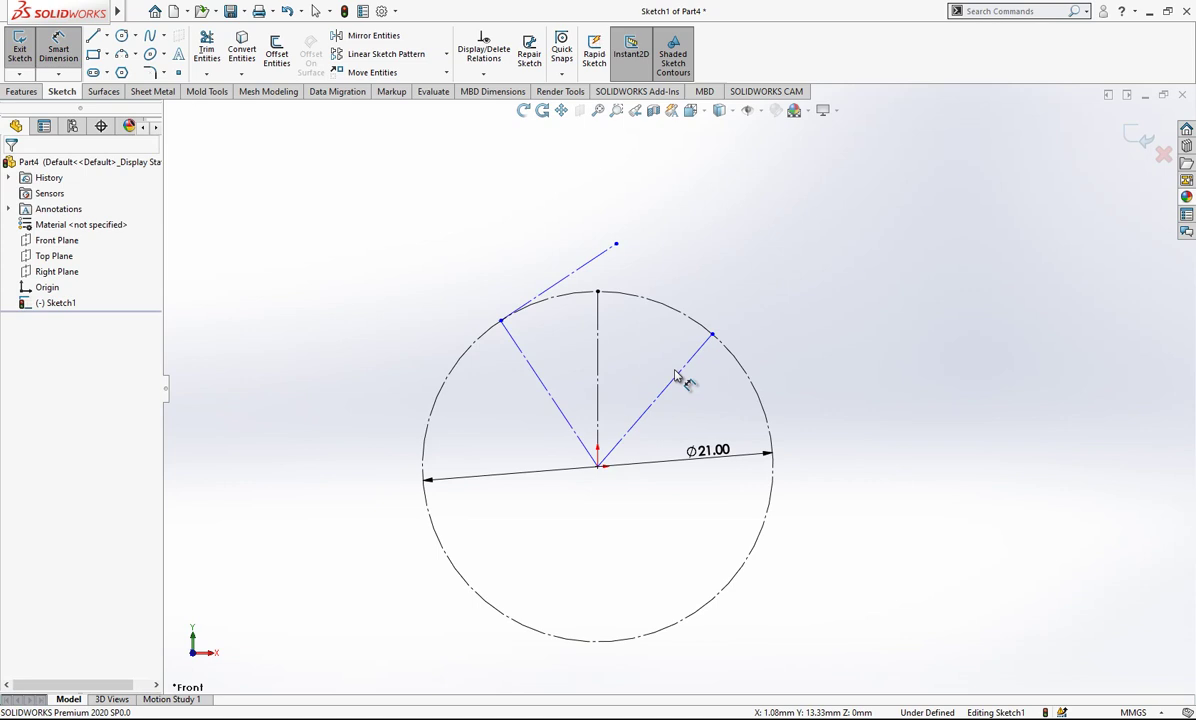
left_click(600, 350)
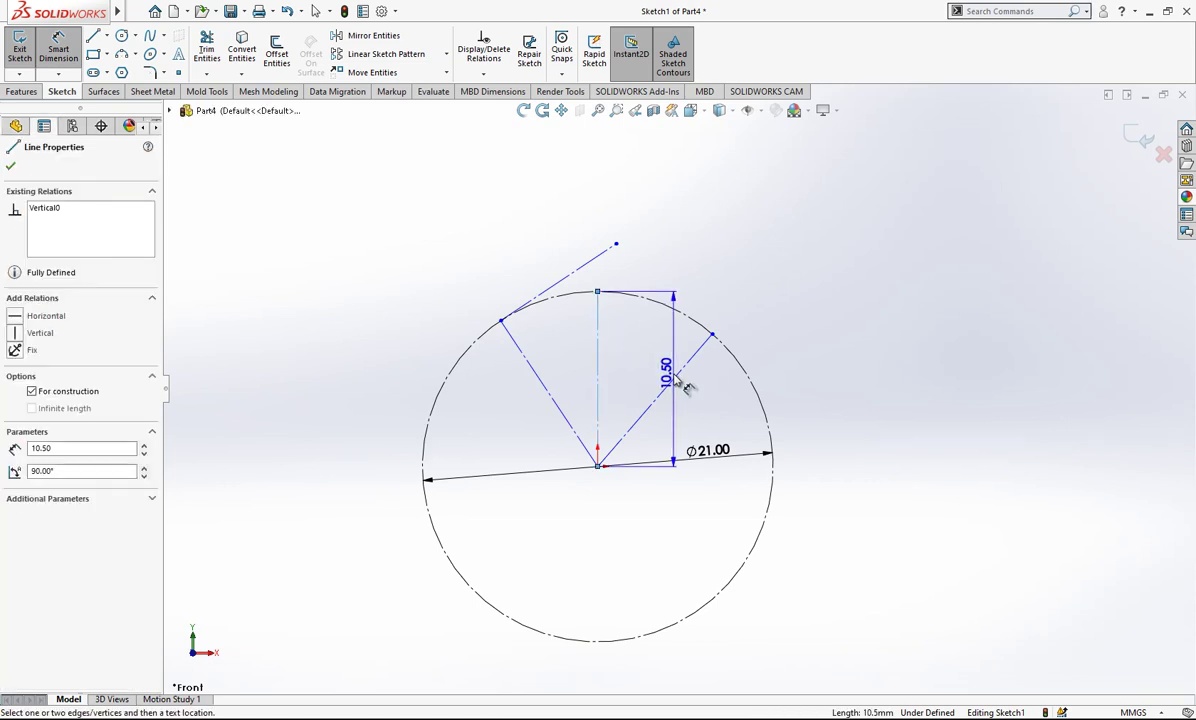
left_click(680, 381)
left_click(681, 383)
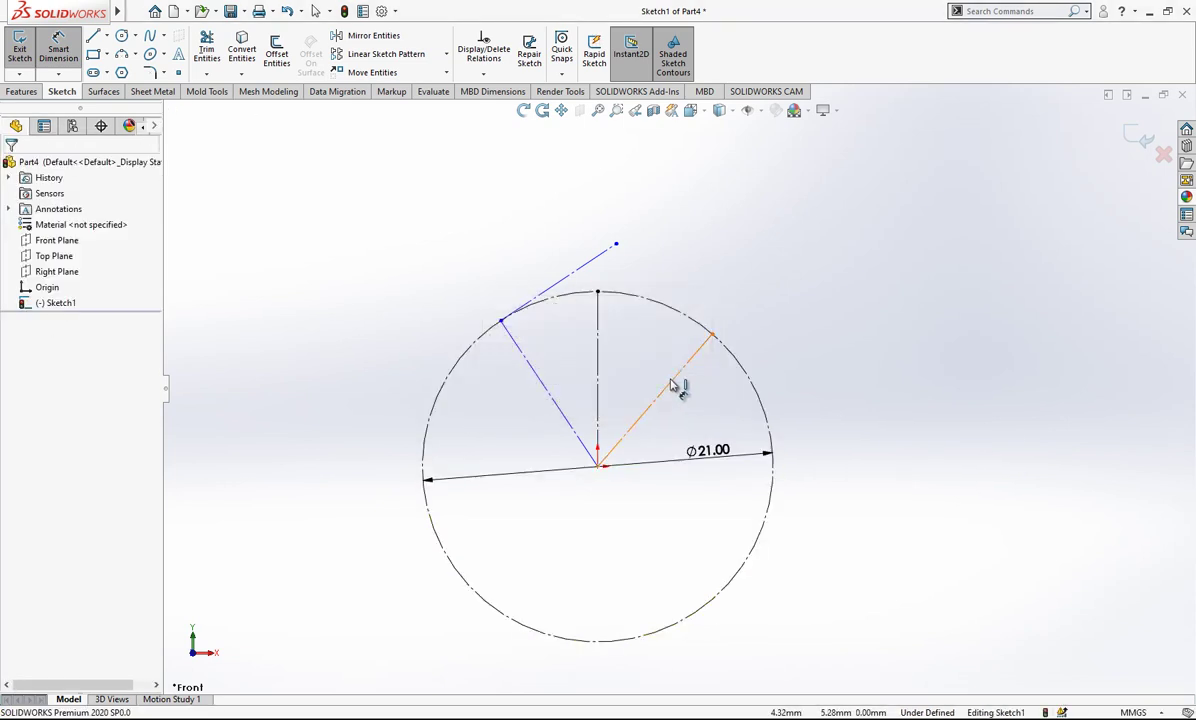
left_click(670, 383)
left_click(603, 355)
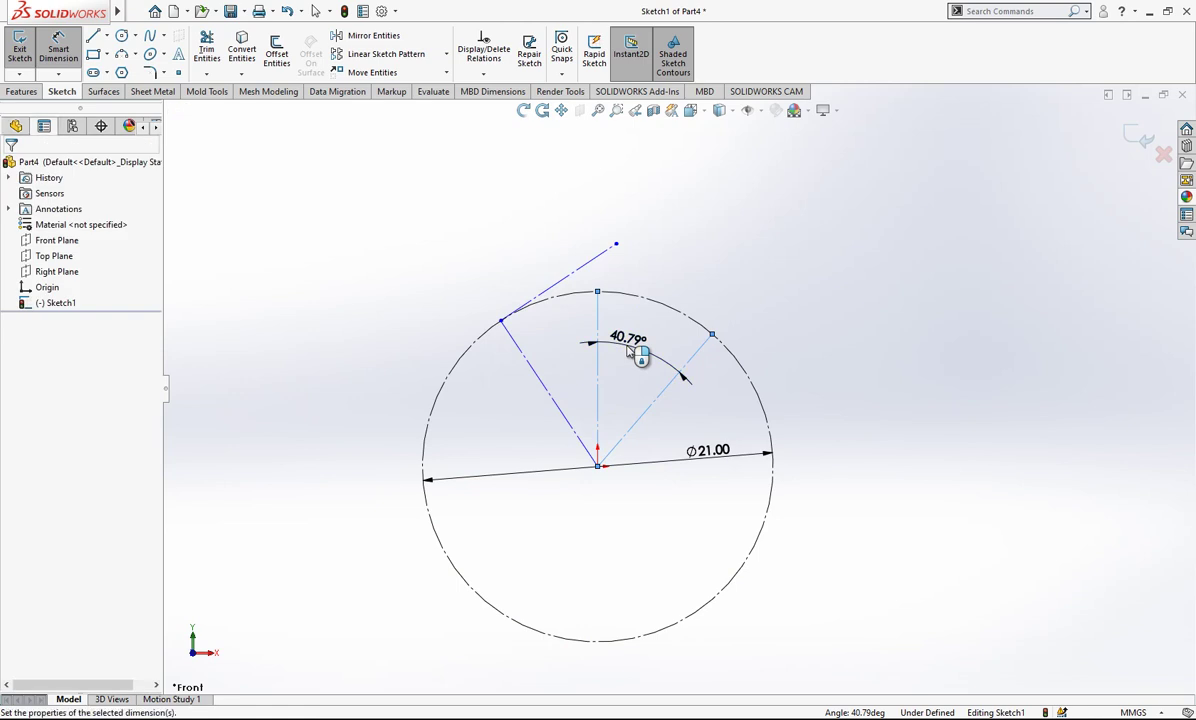
left_click(630, 352)
key("Return")
left_click(645, 275)
scroll(643, 242, "down", 1)
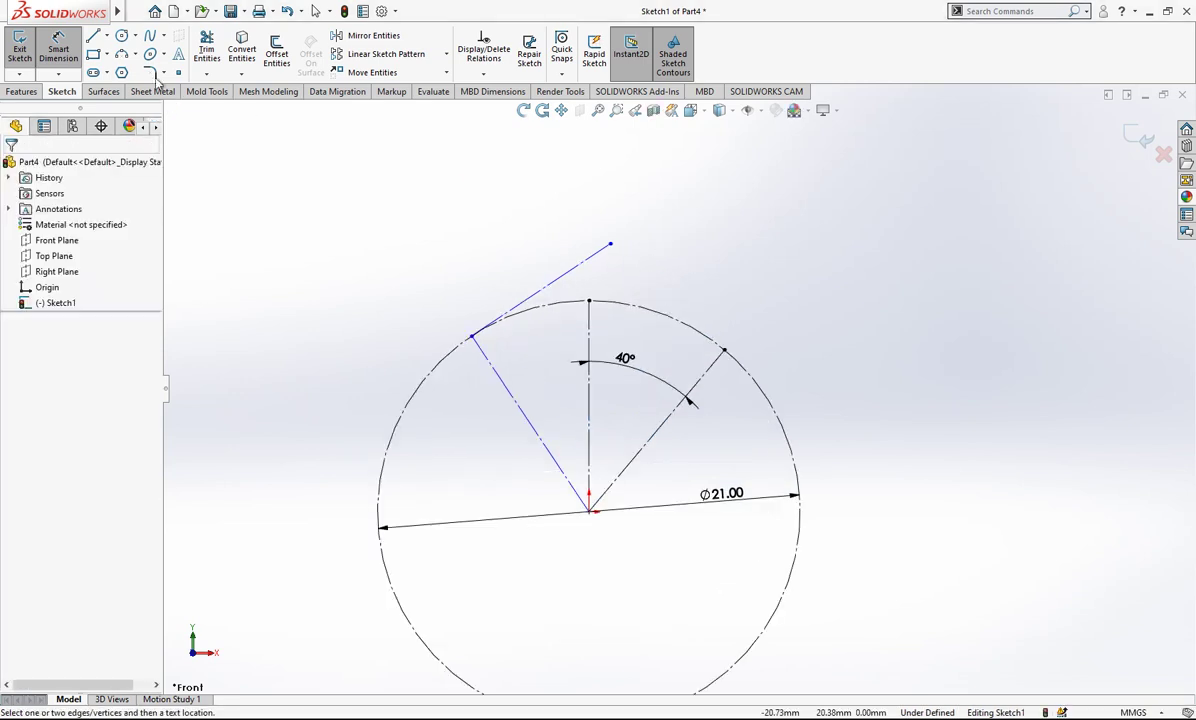
- Sketch two concentric circles about 1.7 mm and 4.2 mm in diameter, centred on the tangent line's free endpoint
left_click(122, 36)
left_click(611, 243)
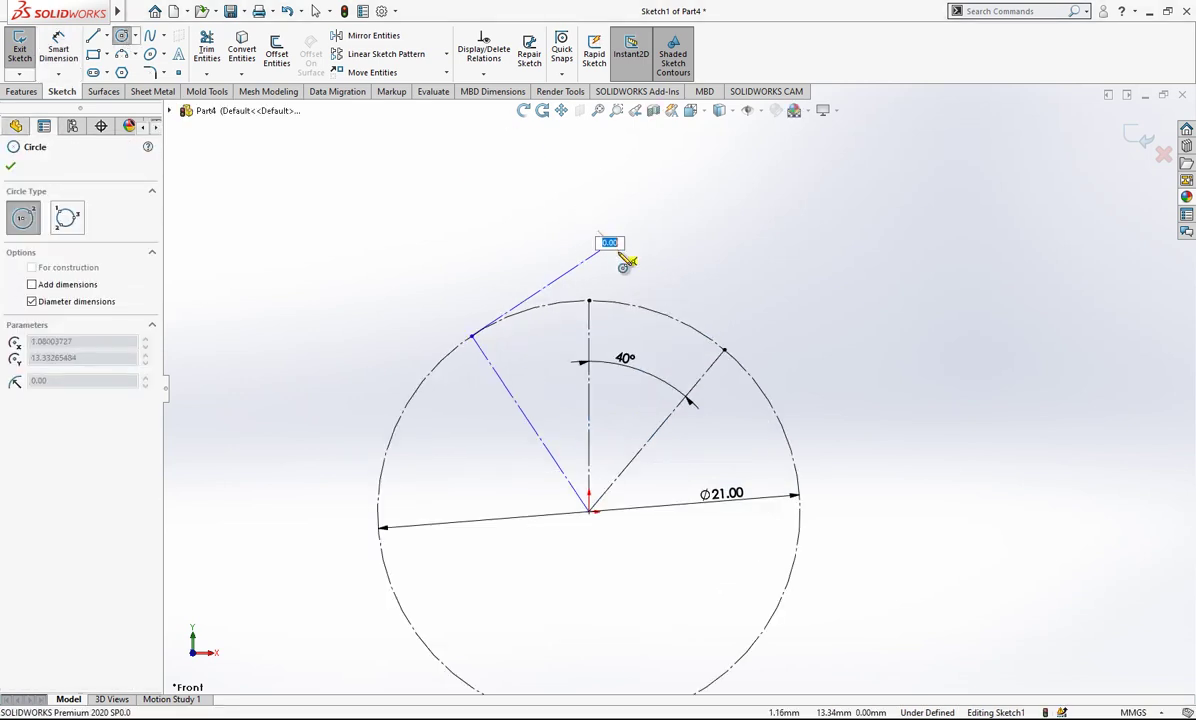
left_click(643, 272)
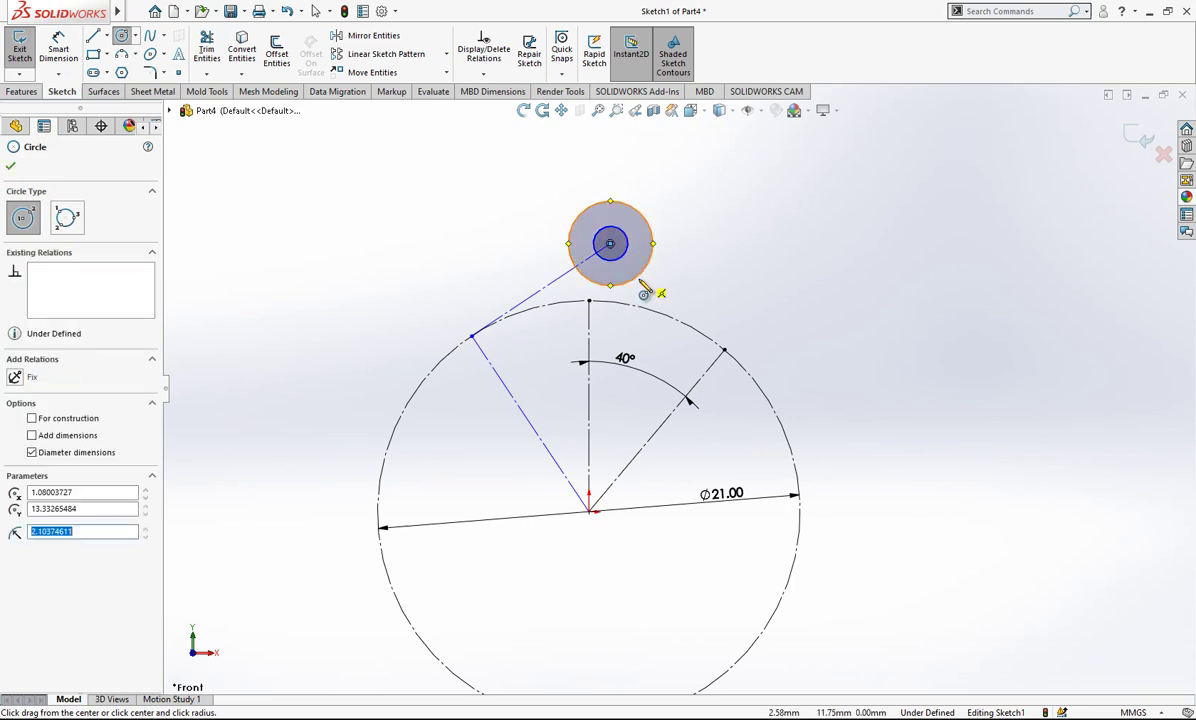
key("Escape")
- Make the larger of the two concentric circles tangent to the 21 mm construction circle
left_click(638, 308)
left_click(606, 285, "ctrl")
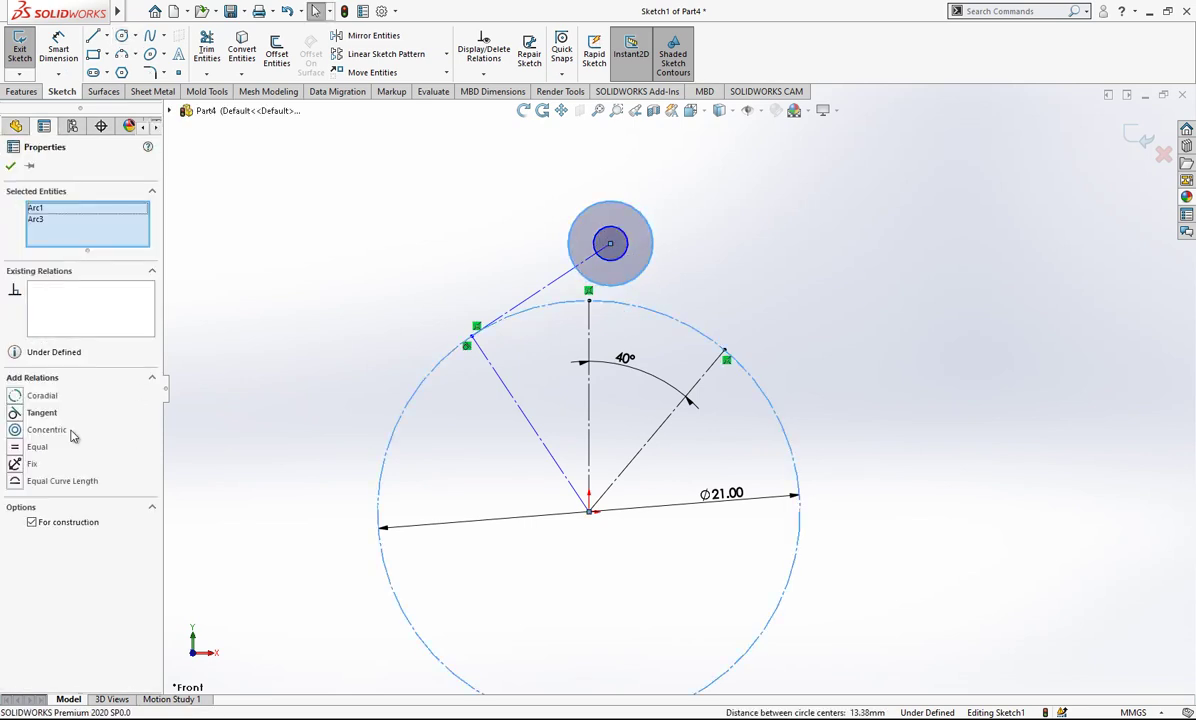
left_click(40, 413)
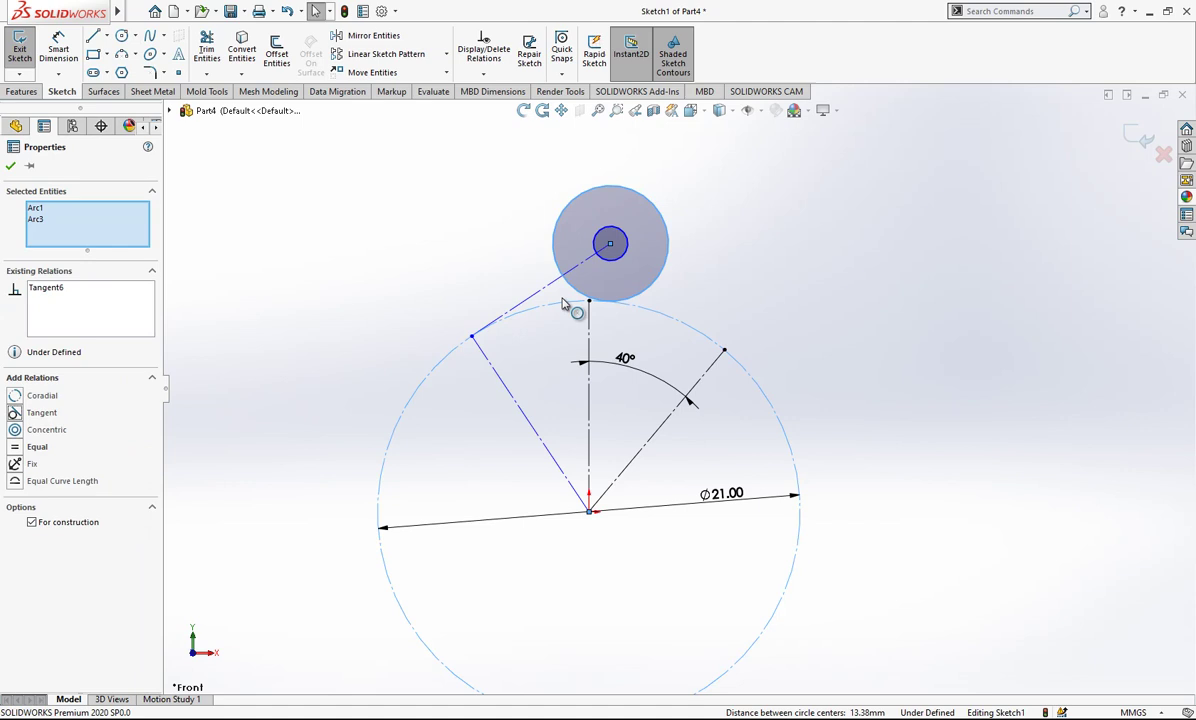
key("Escape")
- Dimension the concentric circles with a diameter of 6 mm for the outer one and 3 mm for the inner one
left_click(58, 48)
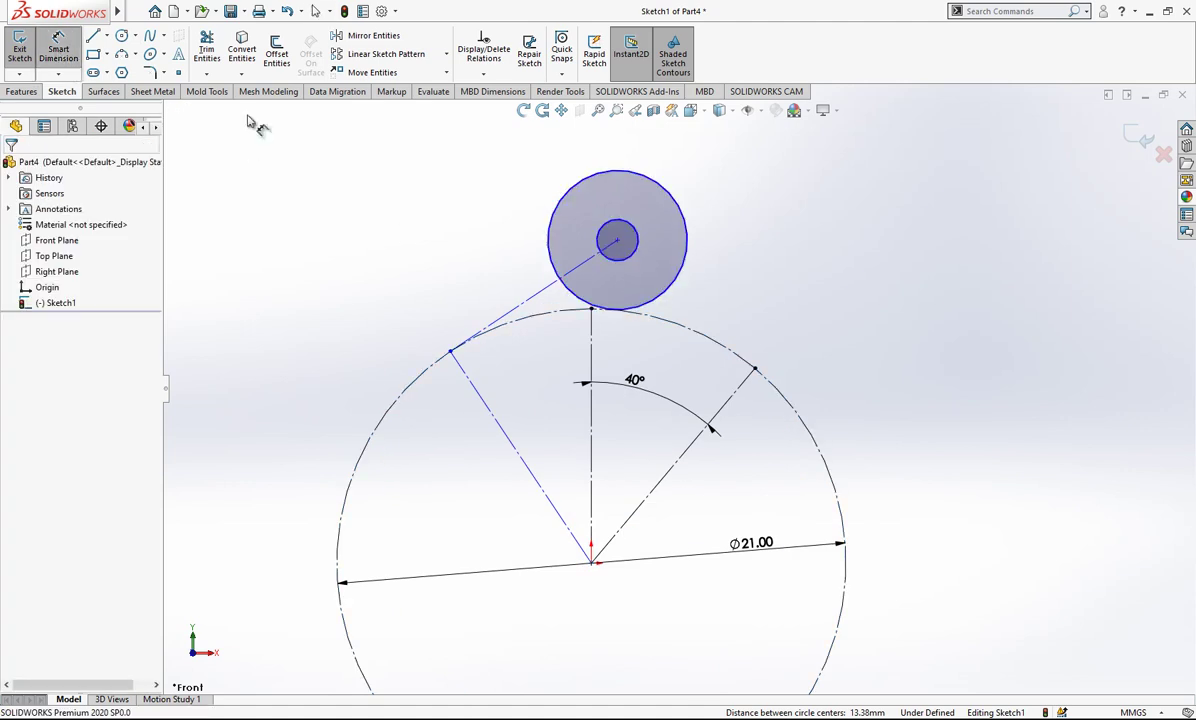
left_click(690, 261)
left_click(735, 281)
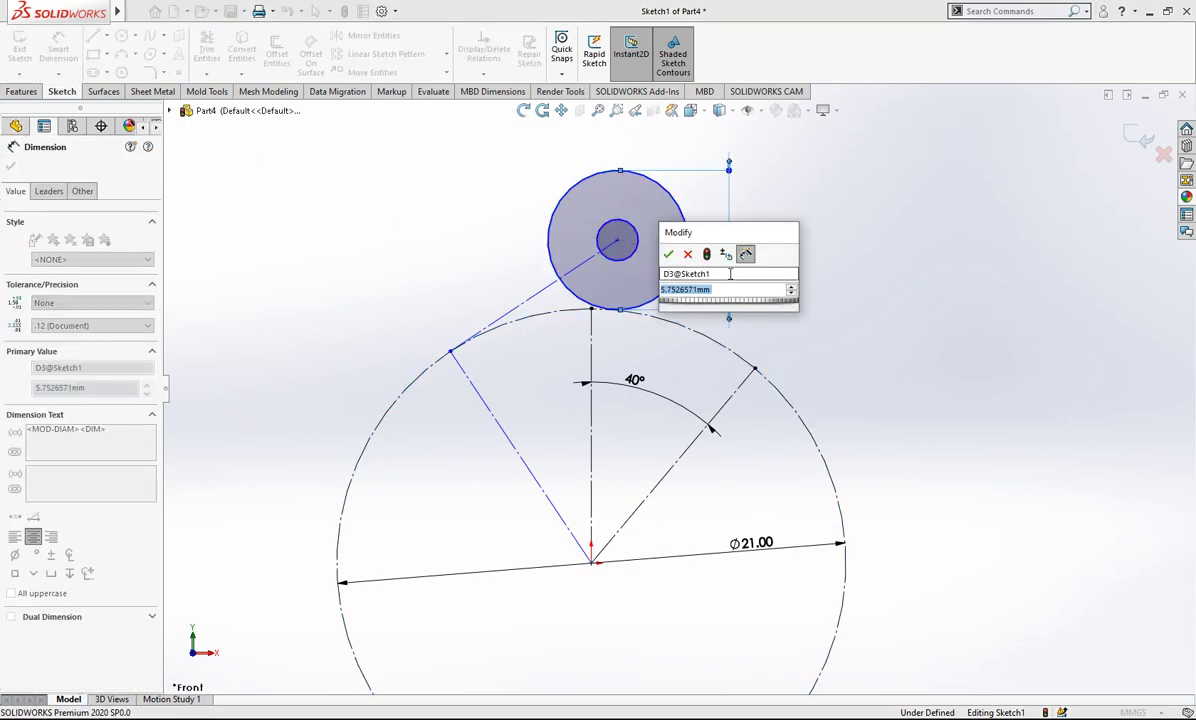
key("Return")
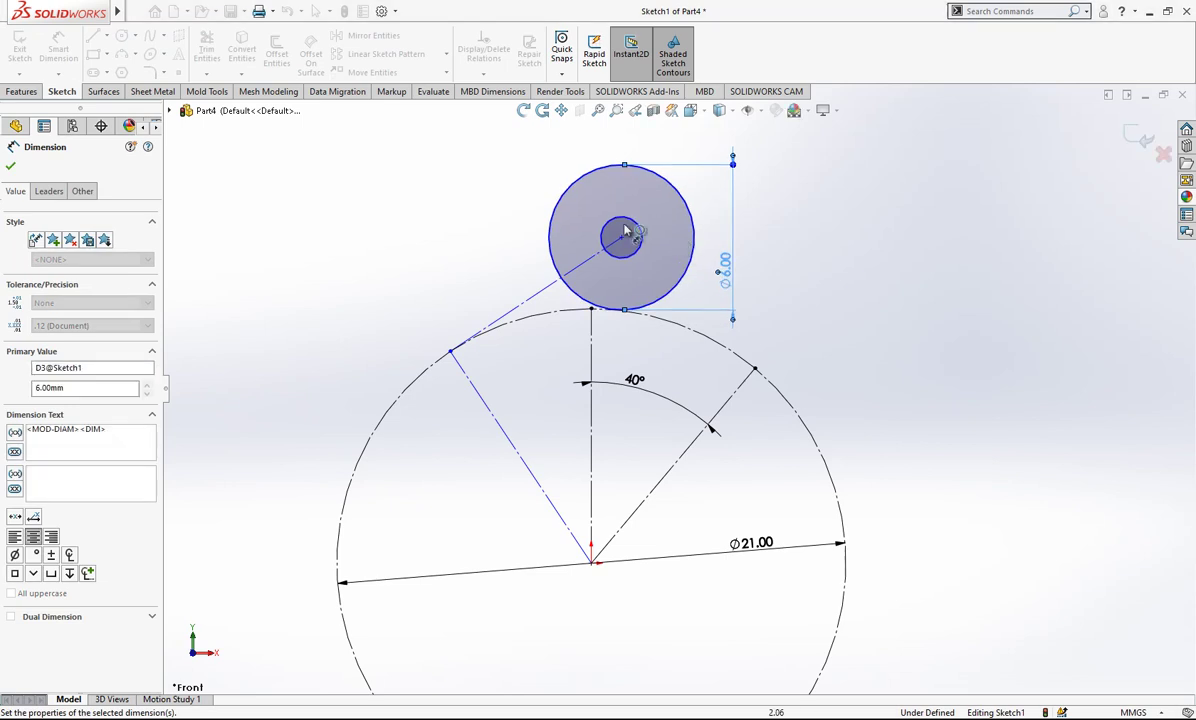
left_click(638, 243)
left_click(668, 257)
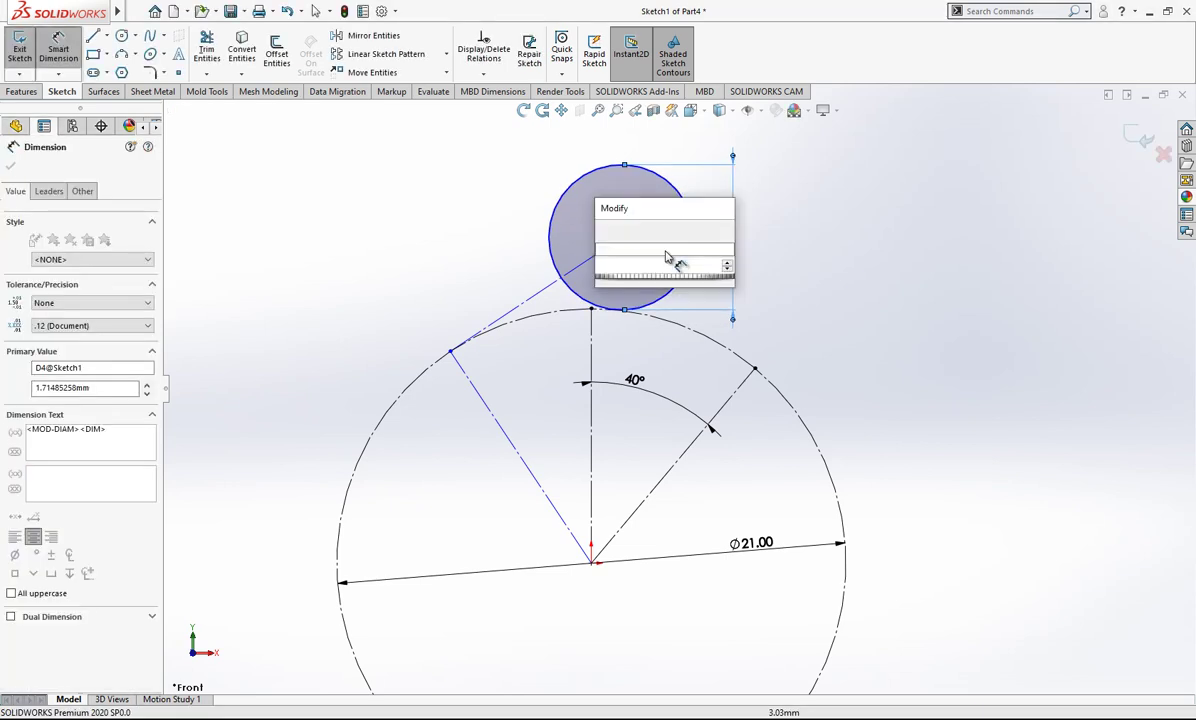
type("3")
key("Return")
scroll(688, 290, "down", 1)
key("Escape")
key("Escape")
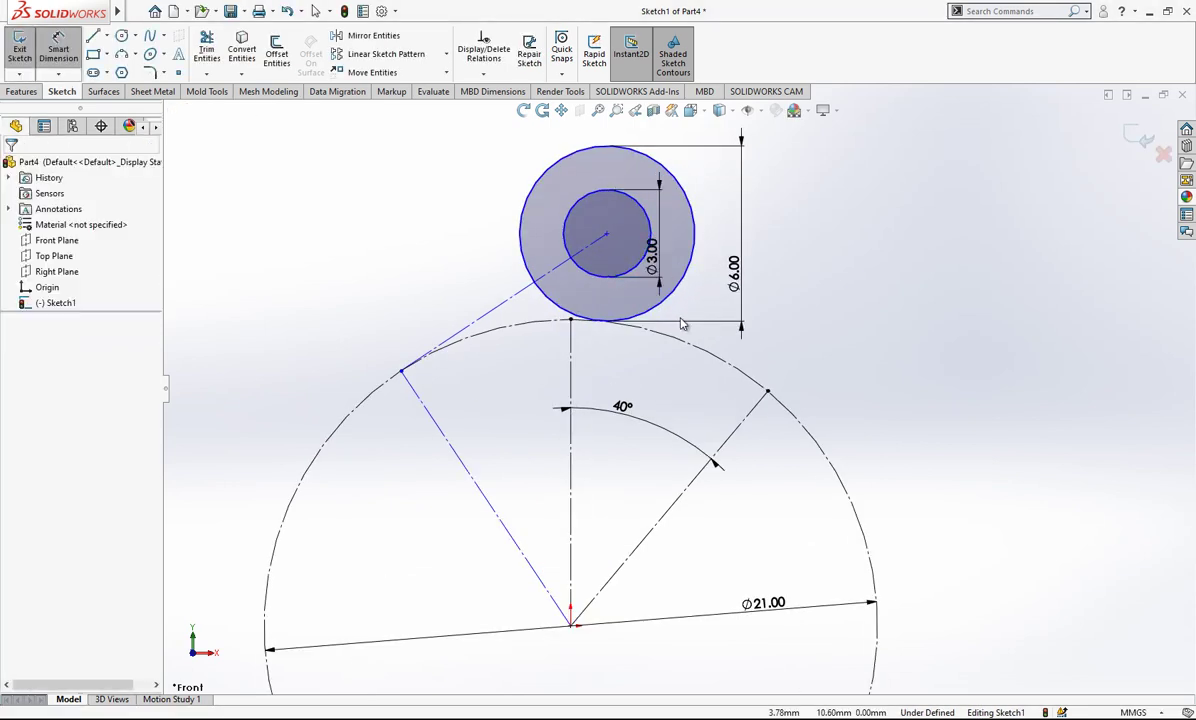
scroll(525, 300, "up", 2)
scroll(735, 348, "down", 1)
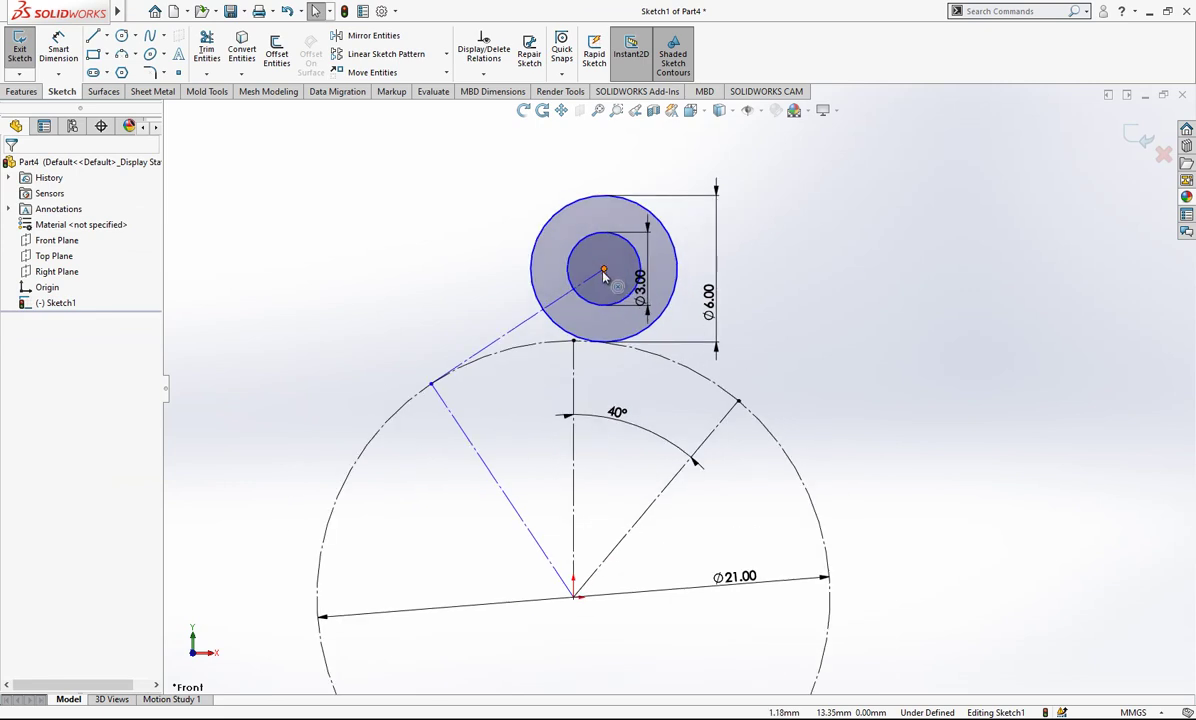
left_click(607, 300)
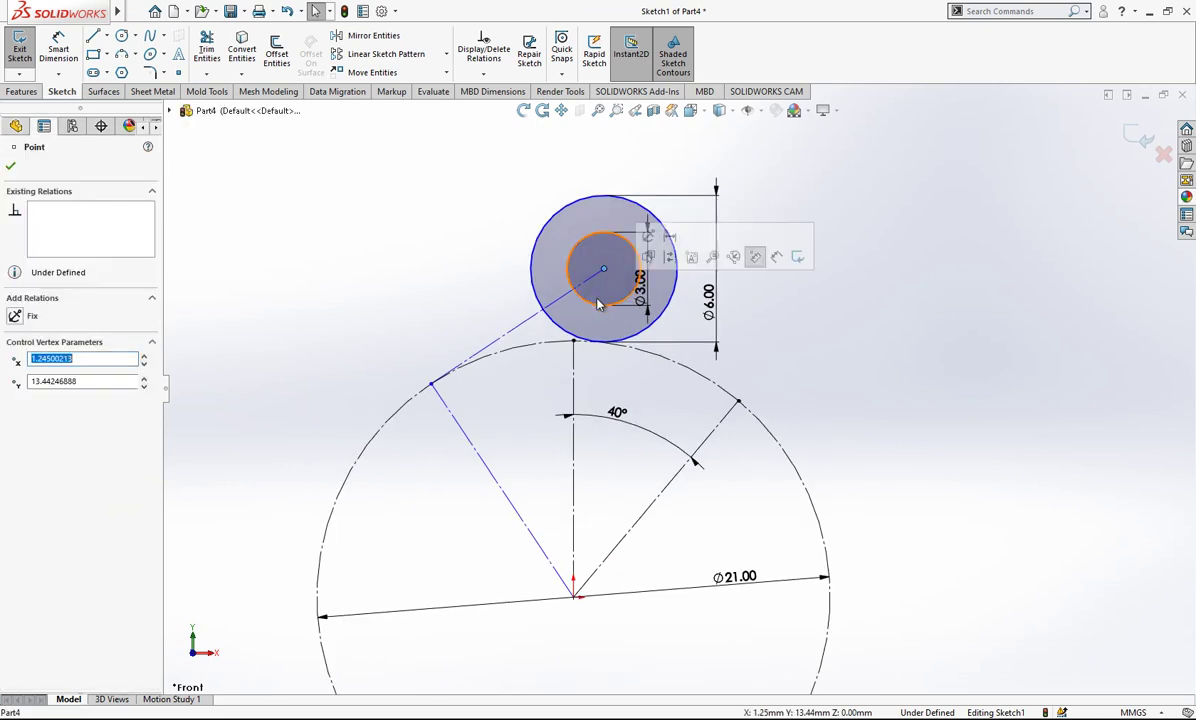
left_click(577, 385, "ctrl")
key("Escape")
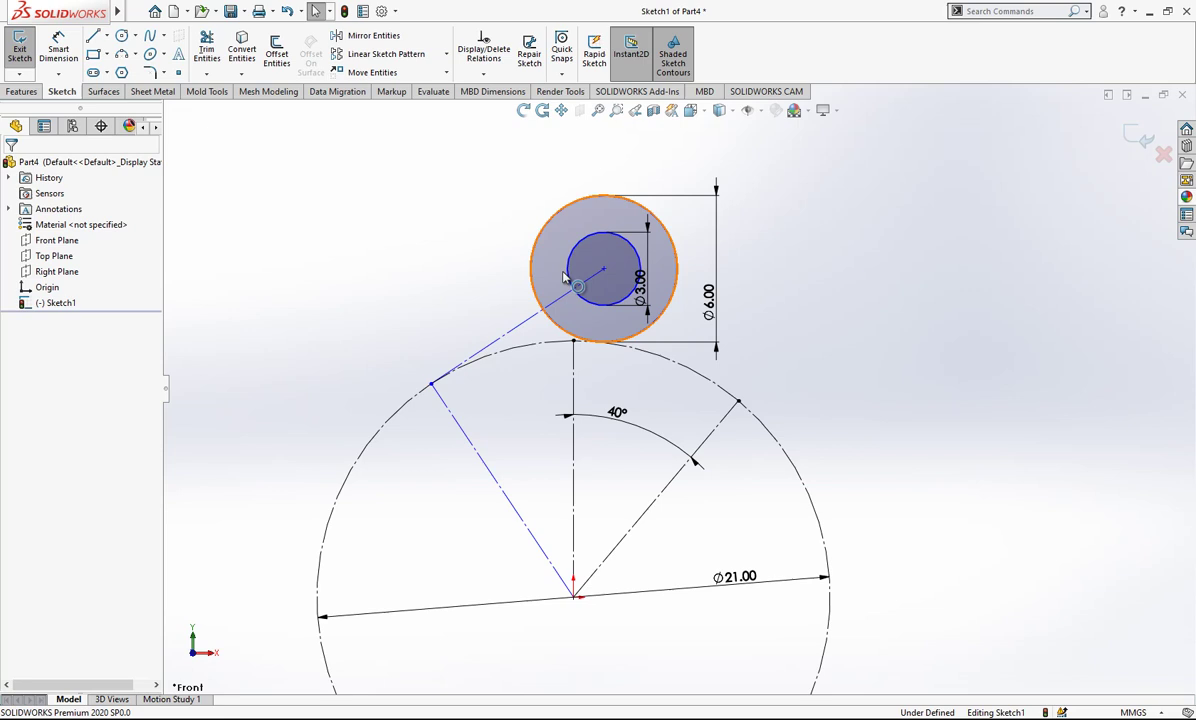
- Make the 3 mm circle tangent to the vertical construction line
left_click(567, 274)
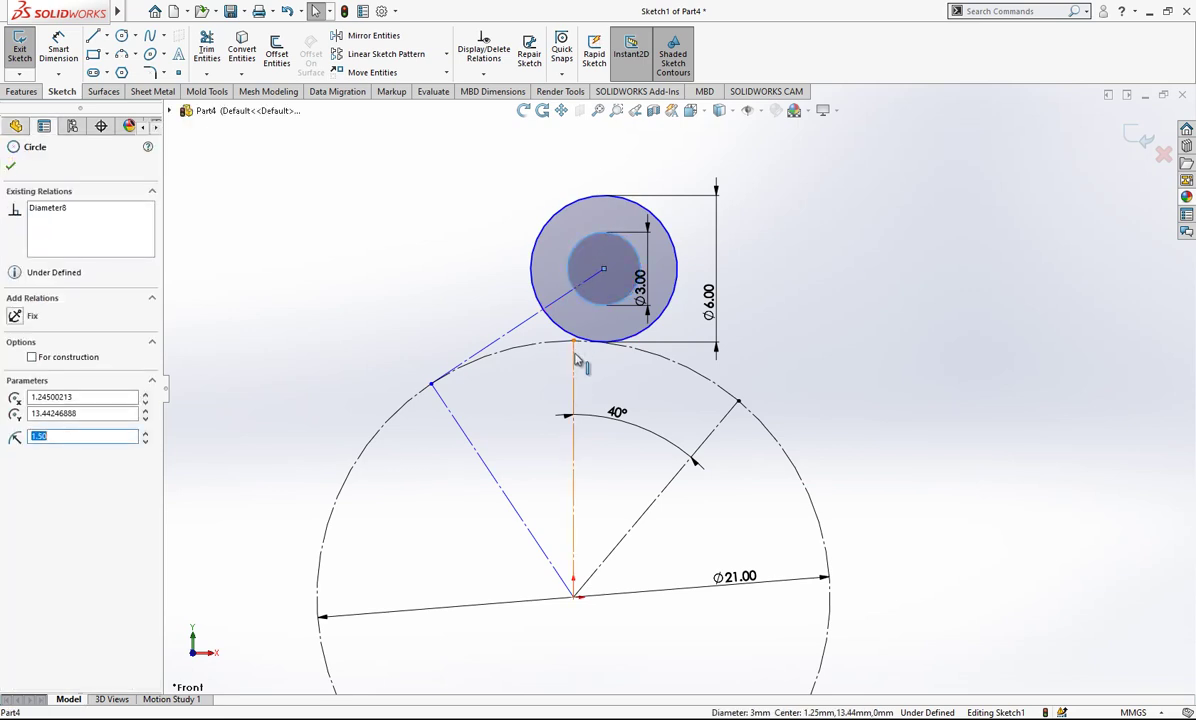
left_click(577, 367, "ctrl")
left_click(40, 380)
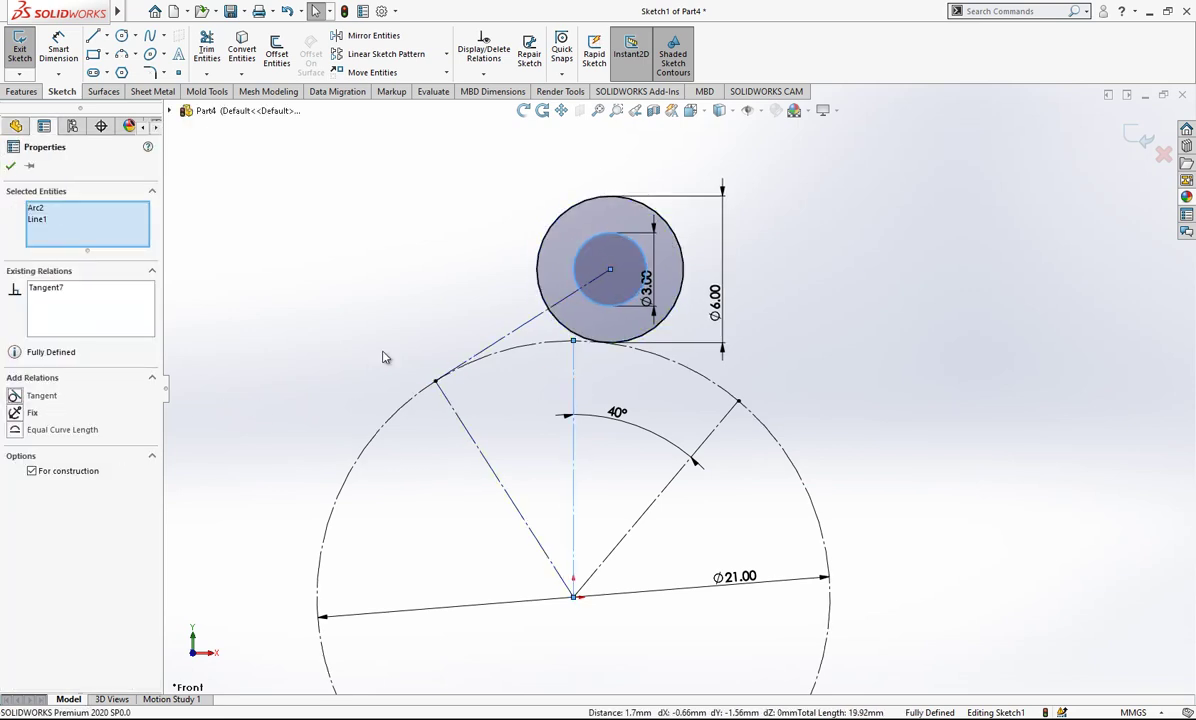
key("Escape")
- Convert the two concentric circles to construction geometry and close the layout sketch
left_click_drag(740, 178, 526, 262)
left_click(508, 214)
scroll(640, 303, "up", 1)
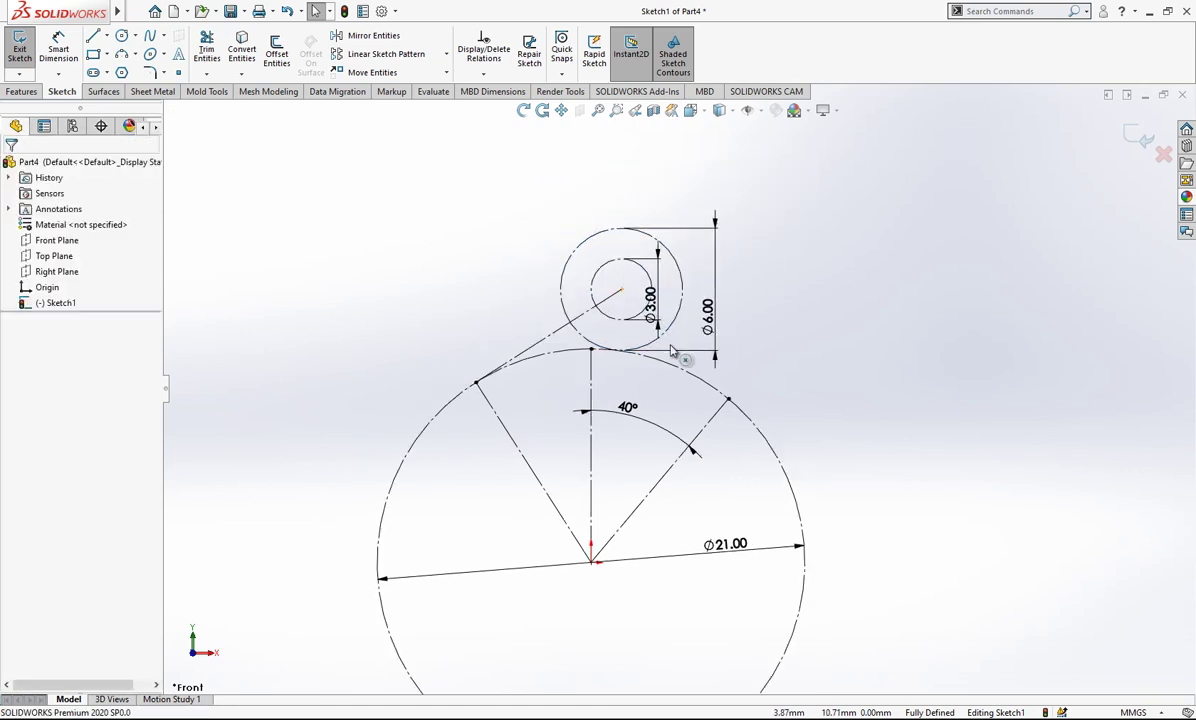
scroll(671, 344, "down", 1)
scroll(675, 488, "up", 2)
scroll(747, 553, "up", 1)
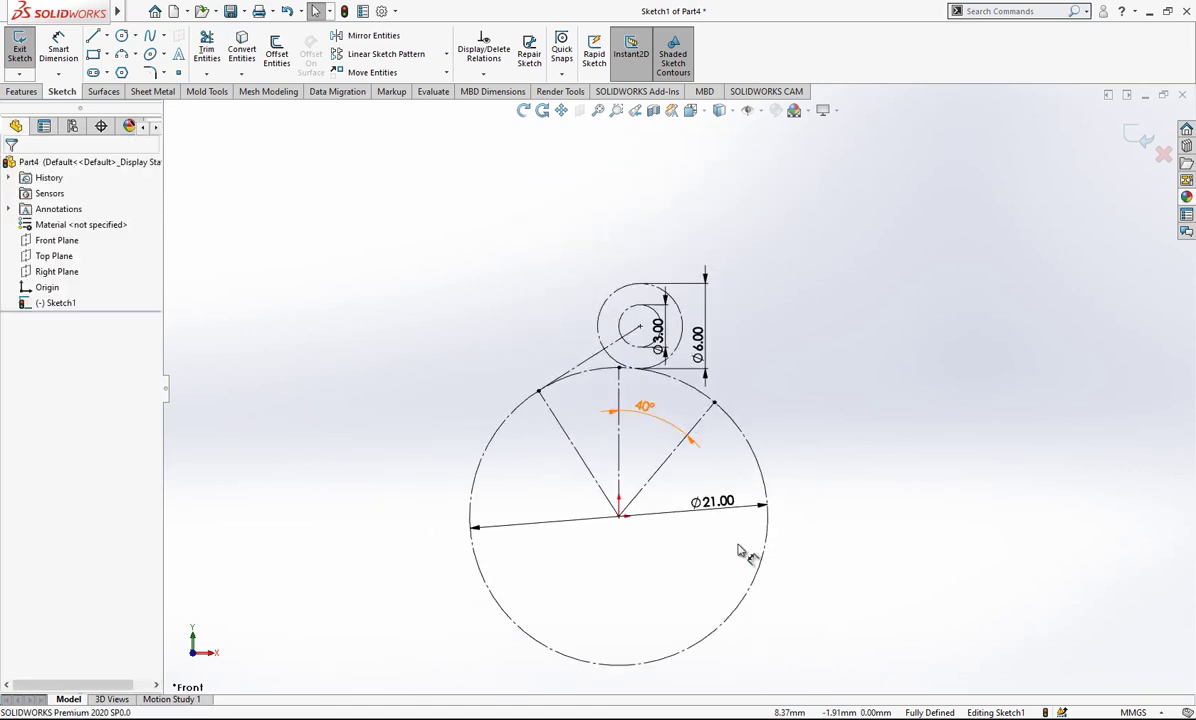
left_click(1143, 140)
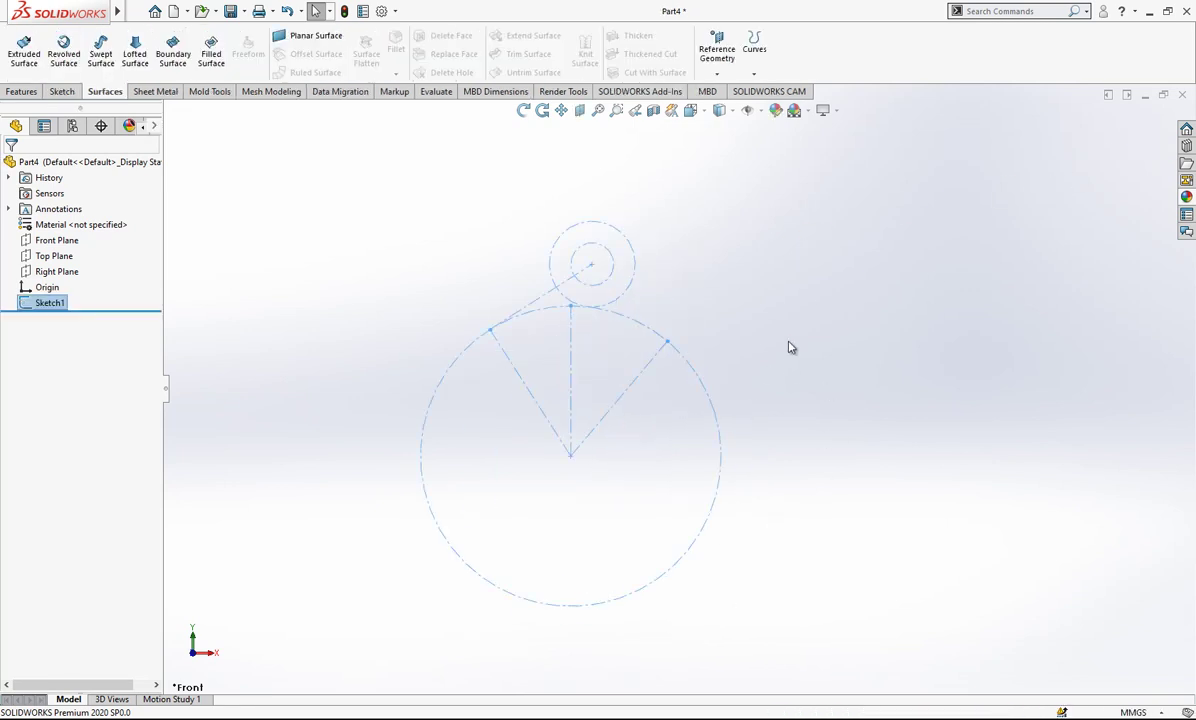
- In a new Front Plane sketch, convert the layout's 21 mm circle and its three radial lines, and hide the layout sketch
left_click(68, 245)
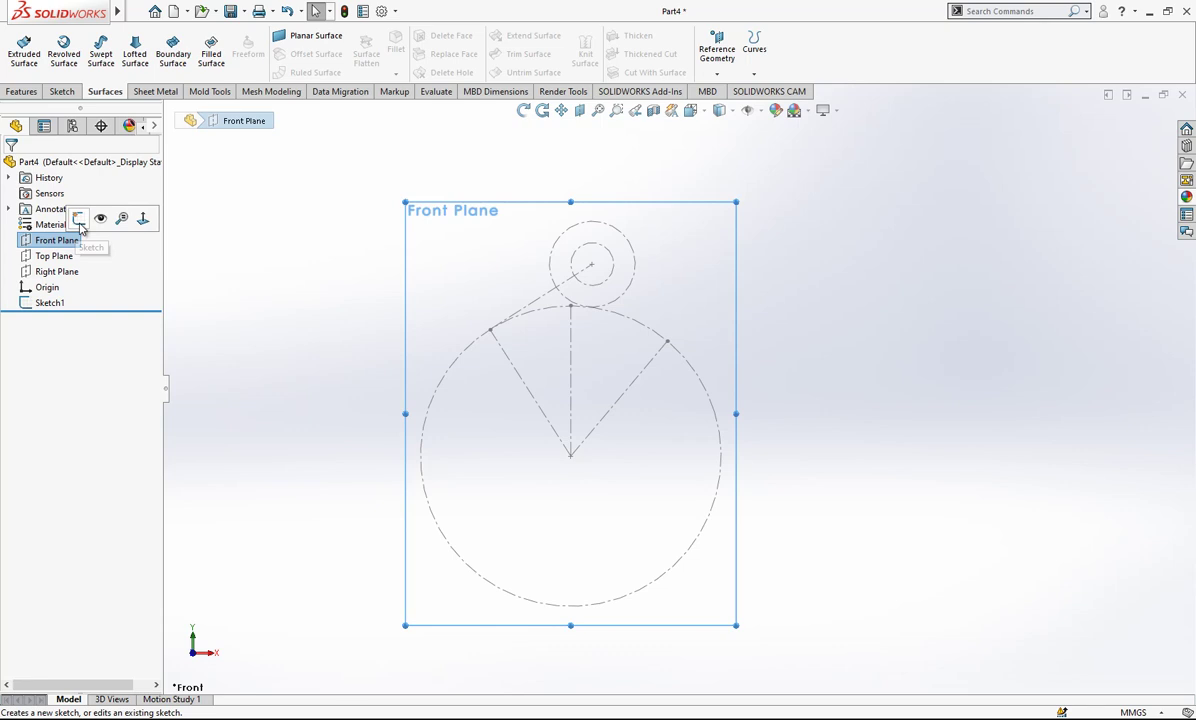
left_click(79, 219)
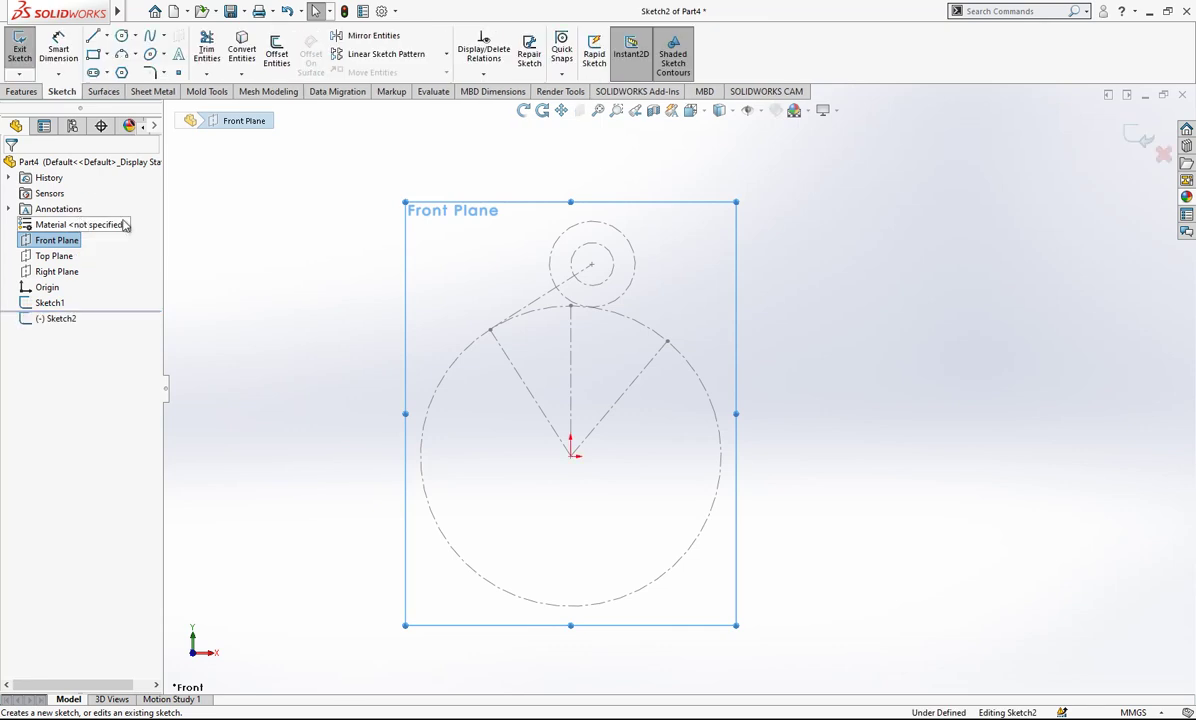
left_click(478, 345)
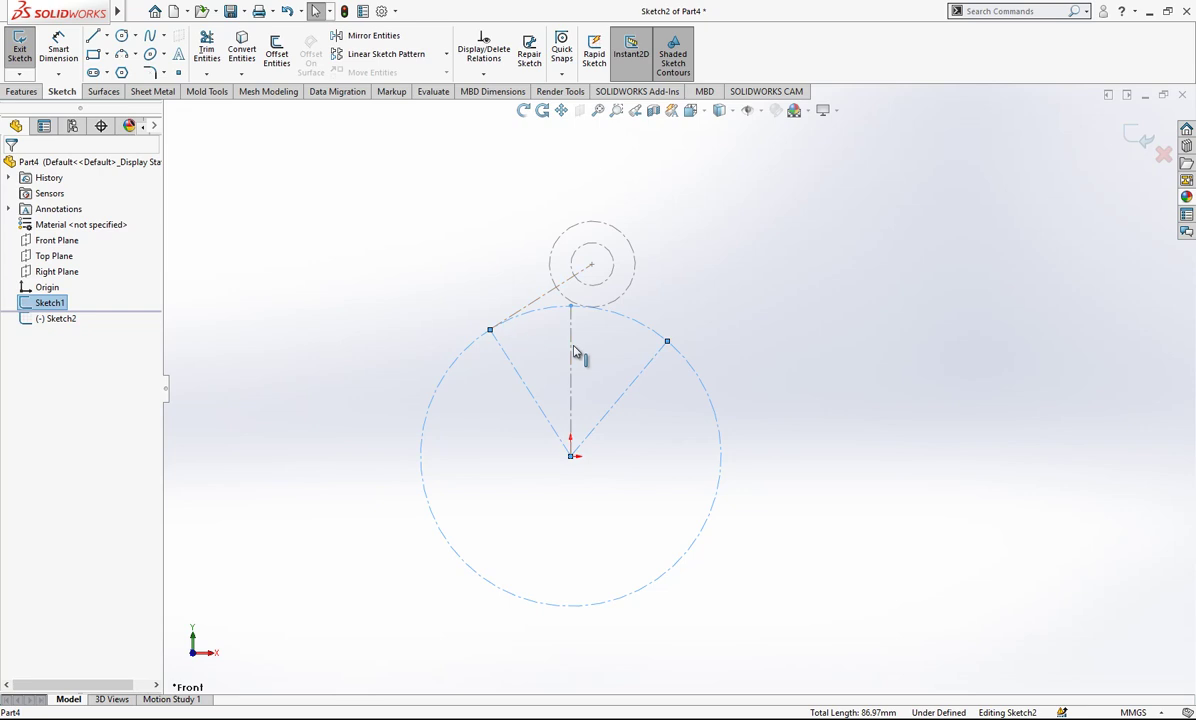
left_click(241, 48)
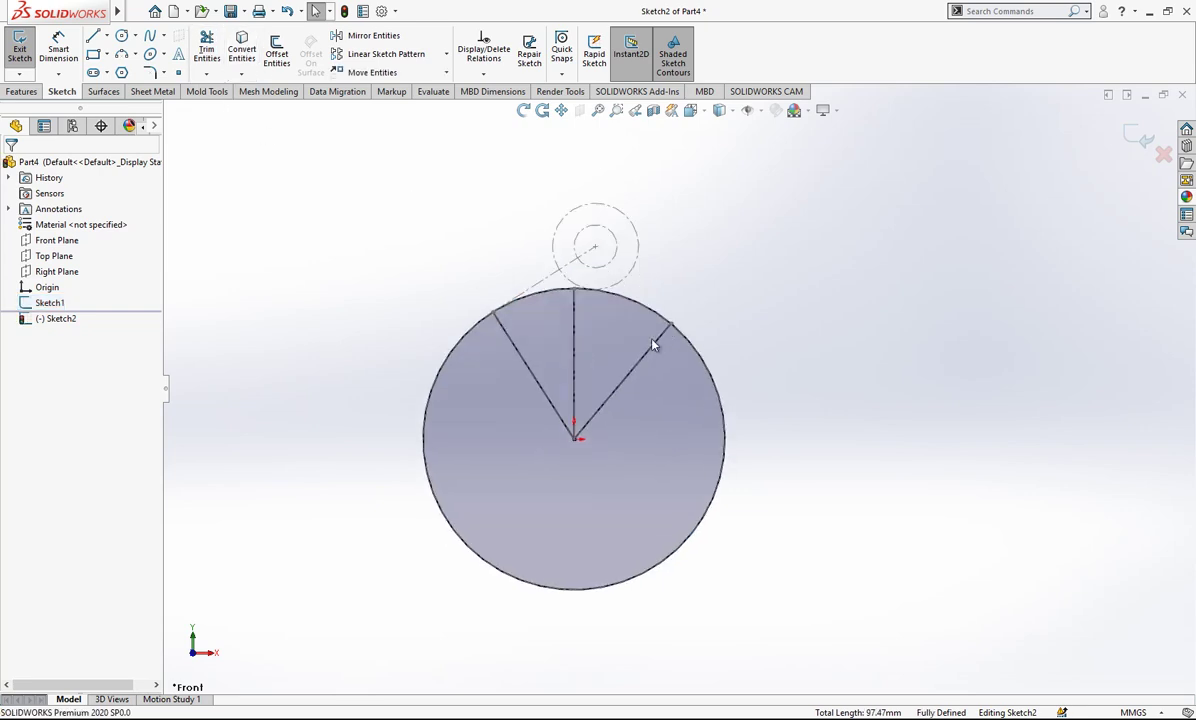
right_click(51, 309)
left_click(80, 284)
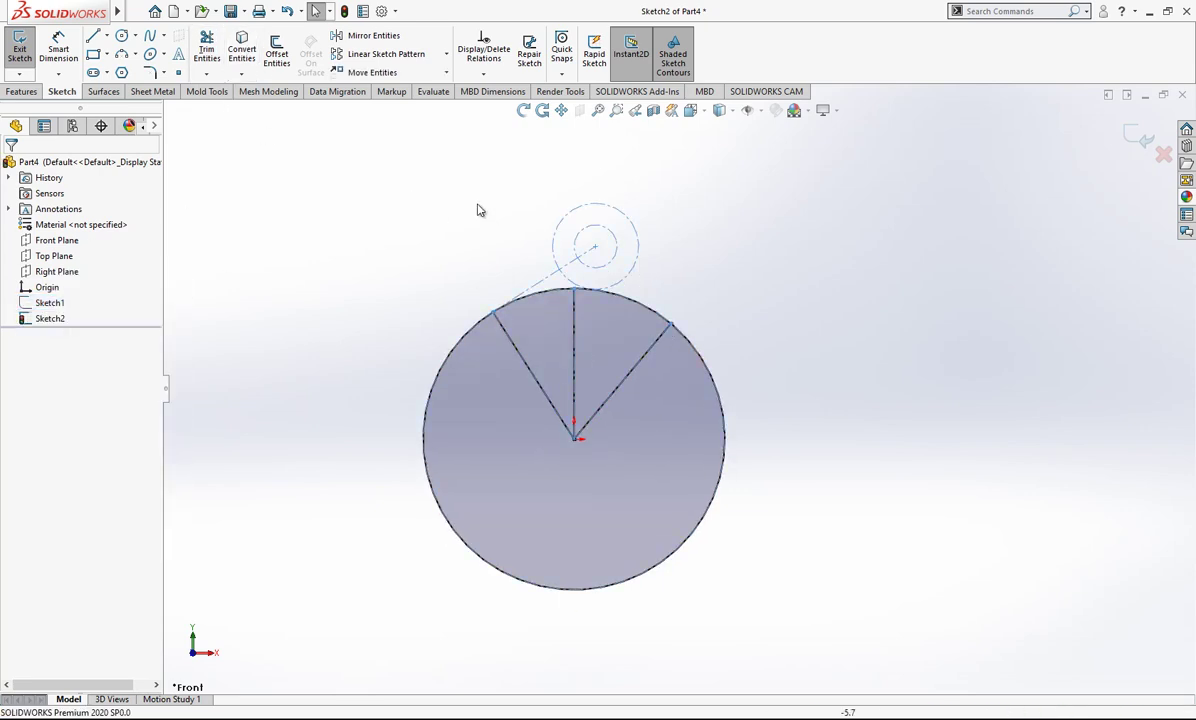
- Extend the vertical line down past the circle and trim the sketch to the left arc, the left slanted radius and the lower vertical radius
left_click(207, 50)
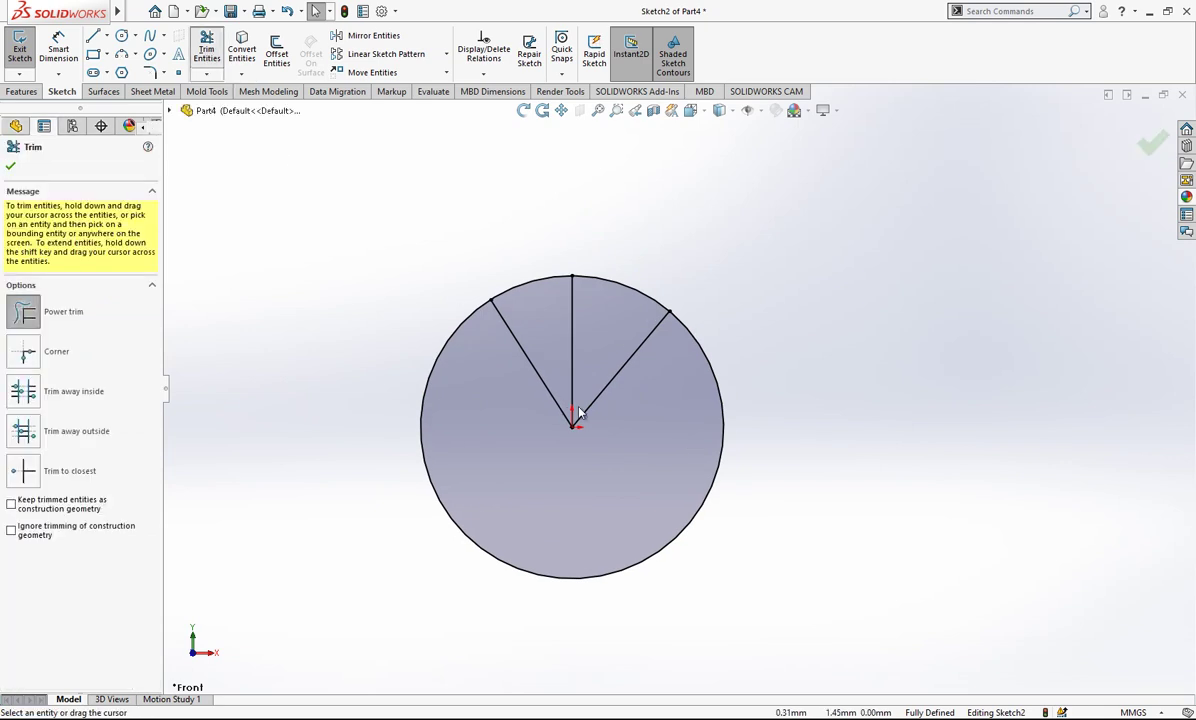
left_click(575, 400)
left_click(572, 650)
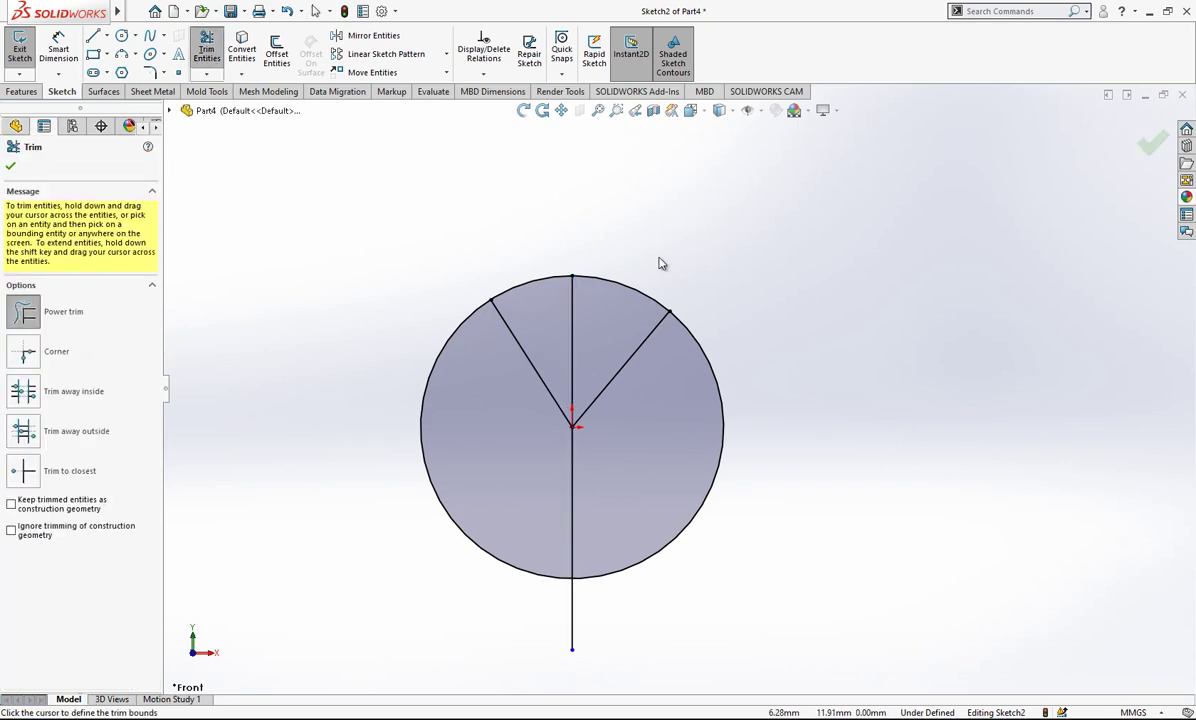
mouse_move(659, 263)
left_mouse_down()
mouse_move(726, 440)
mouse_move(741, 437)
left_mouse_up()
left_click_drag(646, 298, 518, 272)
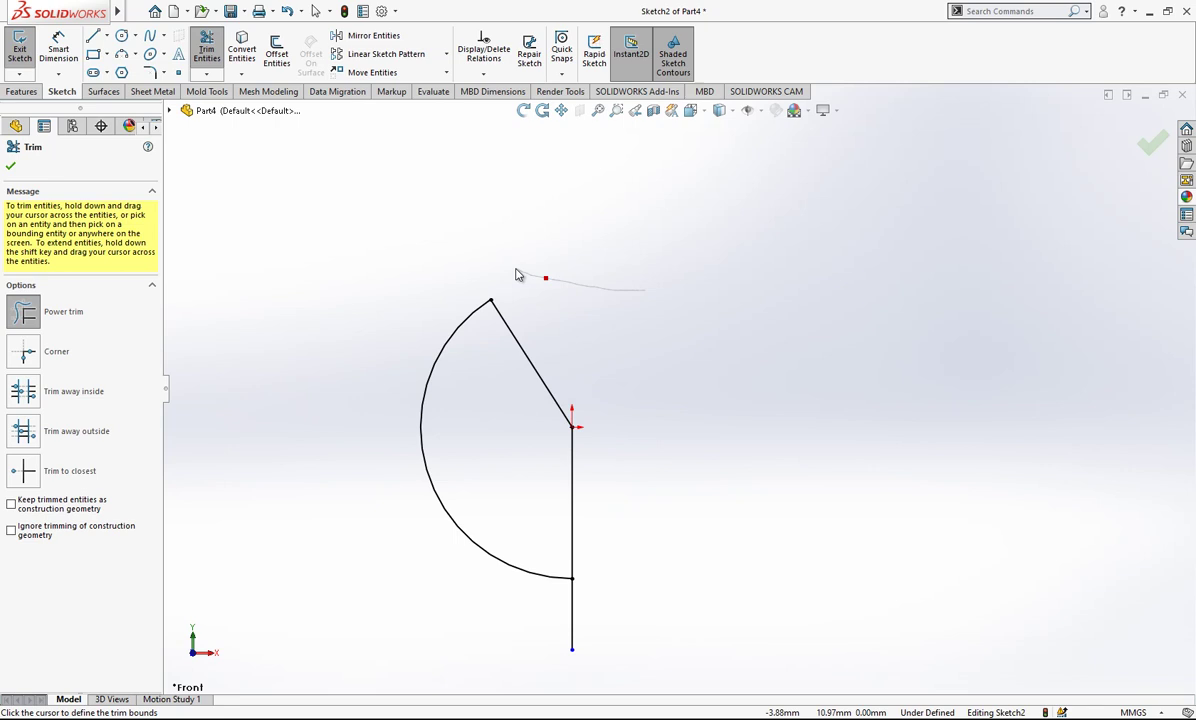
left_click_drag(690, 525, 507, 641)
key("Escape")
- Convert the slanted and vertical radius lines to construction geometry and close the arc sketch
left_click_drag(679, 370, 549, 466)
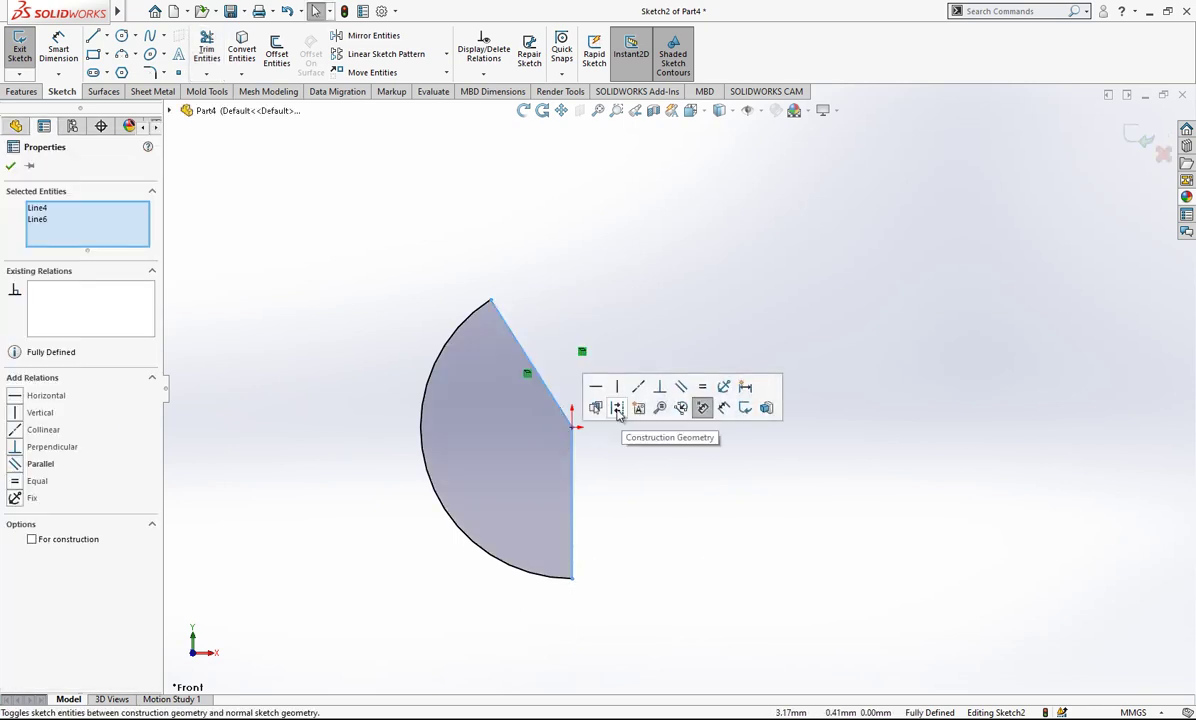
left_click(618, 409)
scroll(603, 432, "up", 2)
scroll(641, 490, "down", 2)
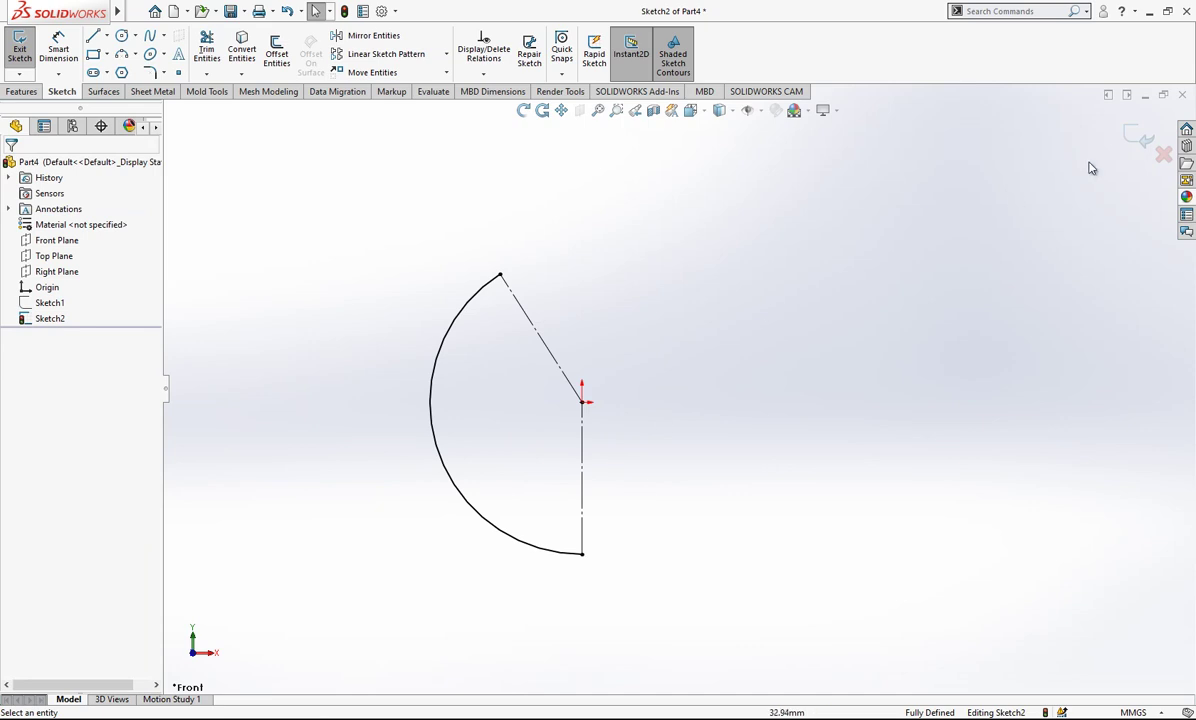
left_click(1133, 134)
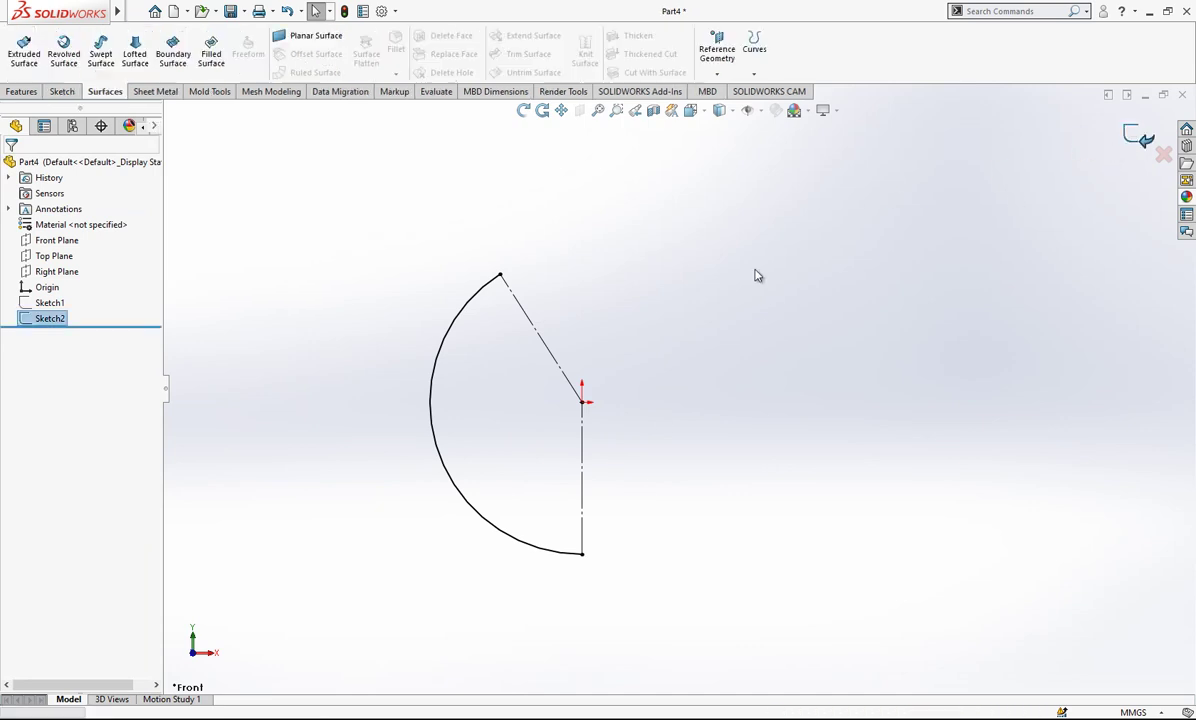
left_click(72, 241)
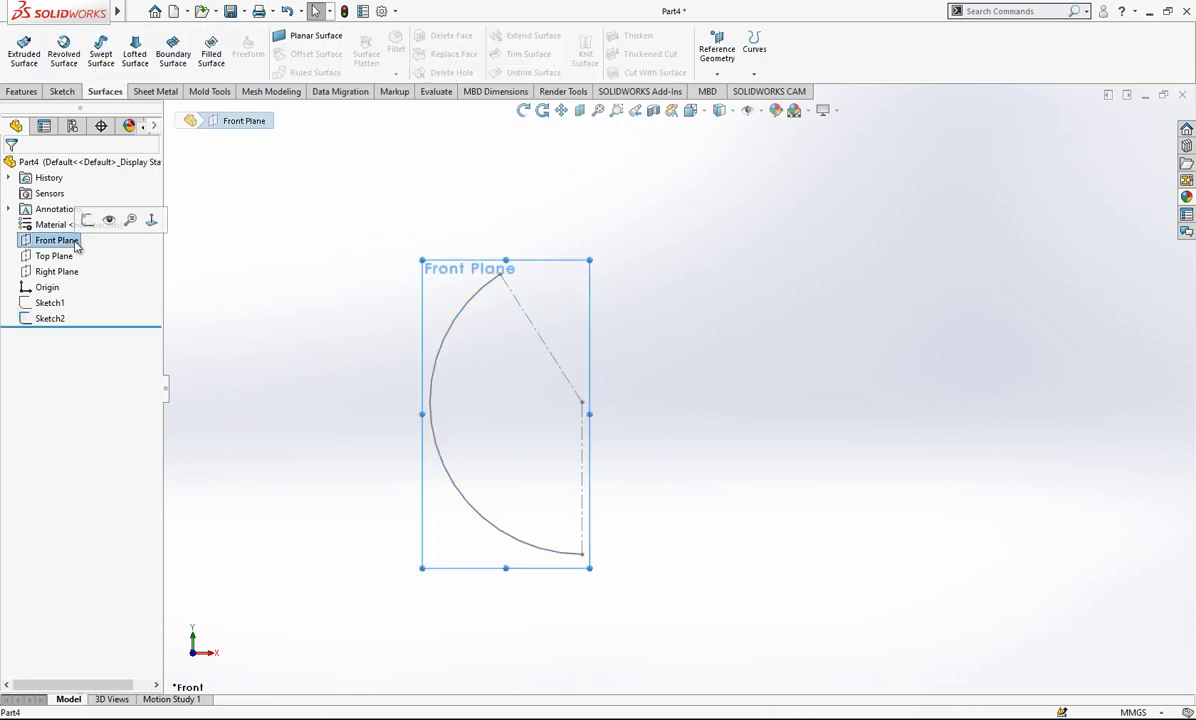
left_click(717, 70)
left_click(728, 88)
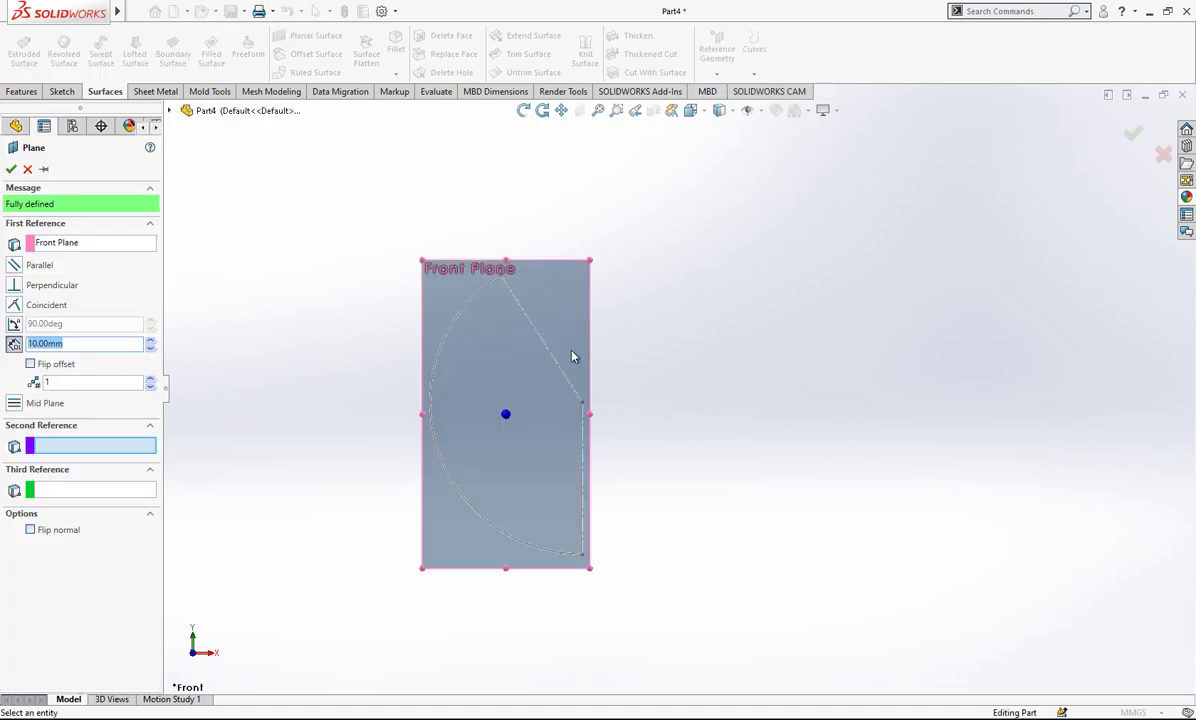
scroll(573, 356, "up", 1)
key("Escape")
key("Escape")
- Create a reference plane perpendicular to the arc through its upper endpoint
left_click(717, 70)
left_click(728, 90)
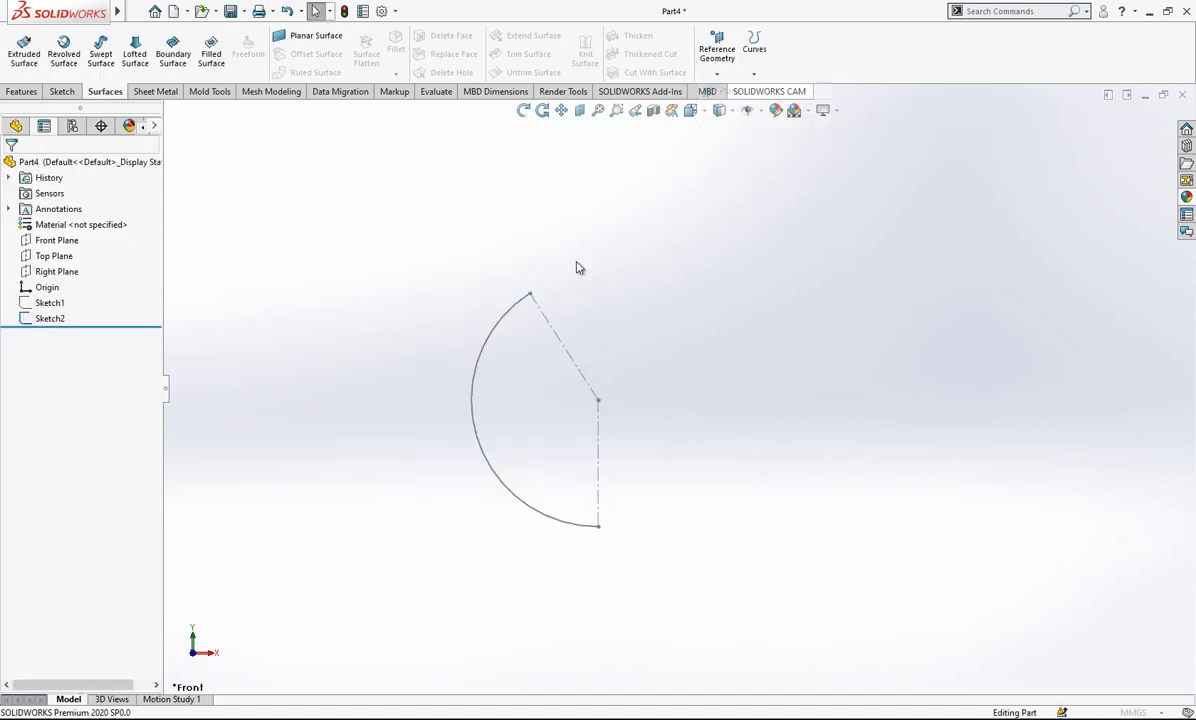
key("Return")
left_click(531, 299)
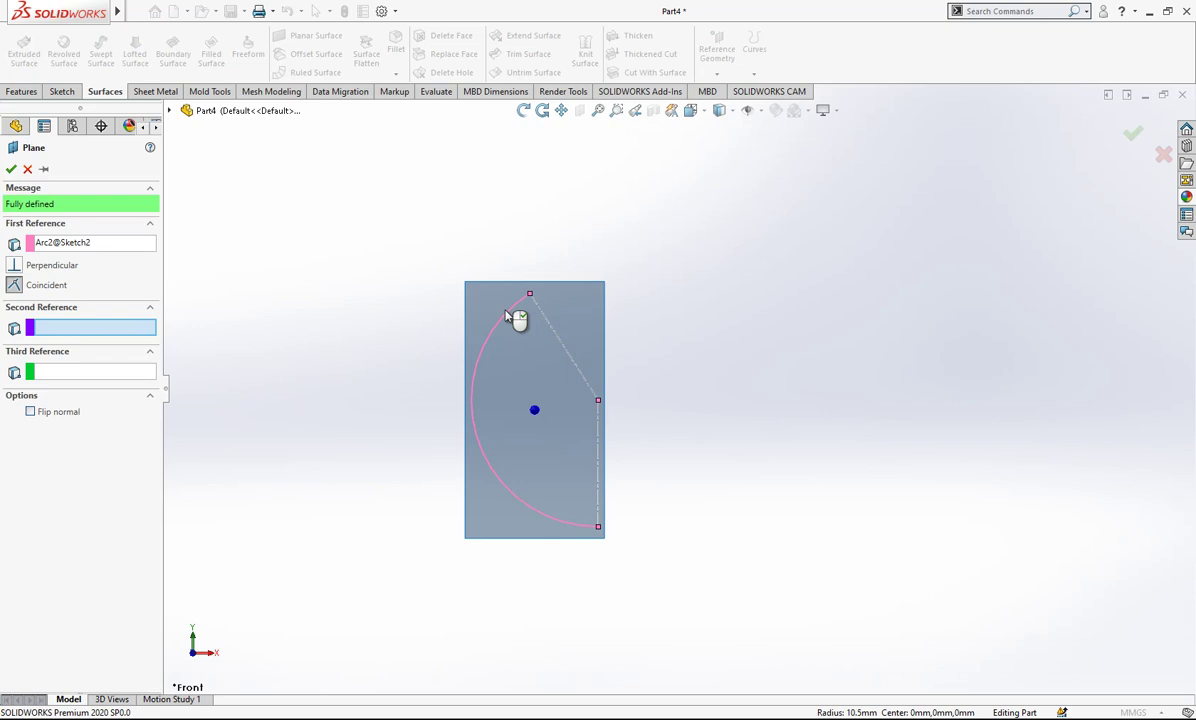
left_click(531, 296)
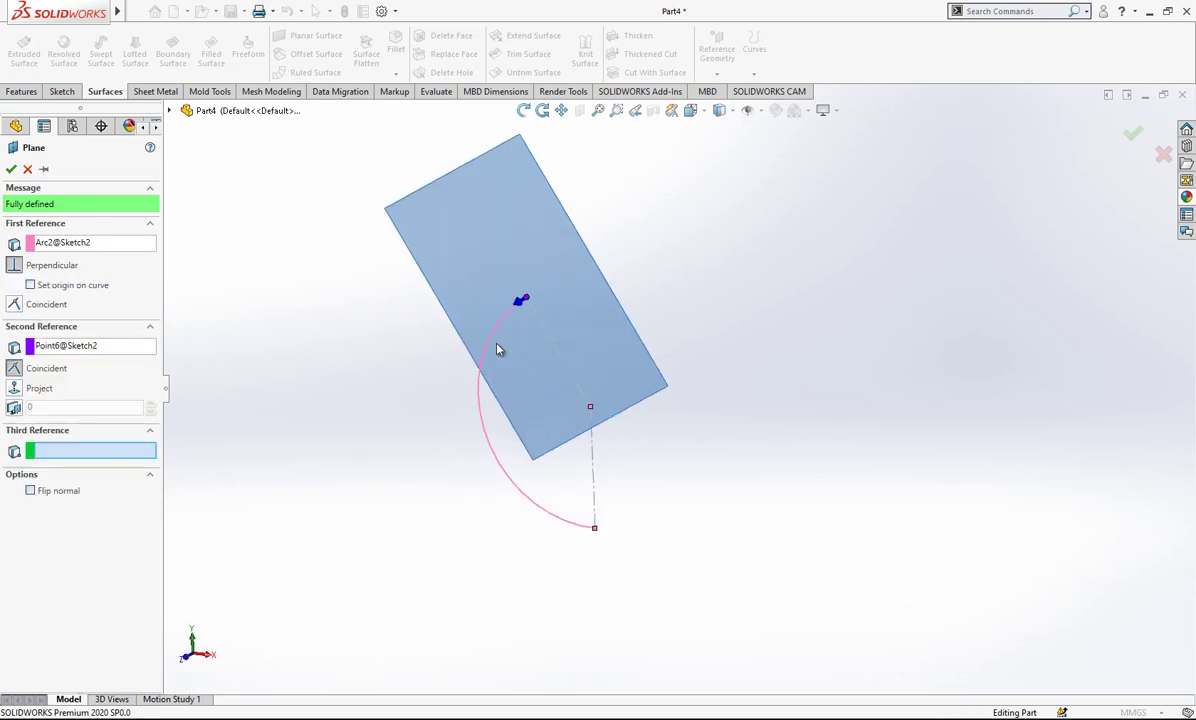
scroll(595, 264, "up", 2)
left_click(11, 169)
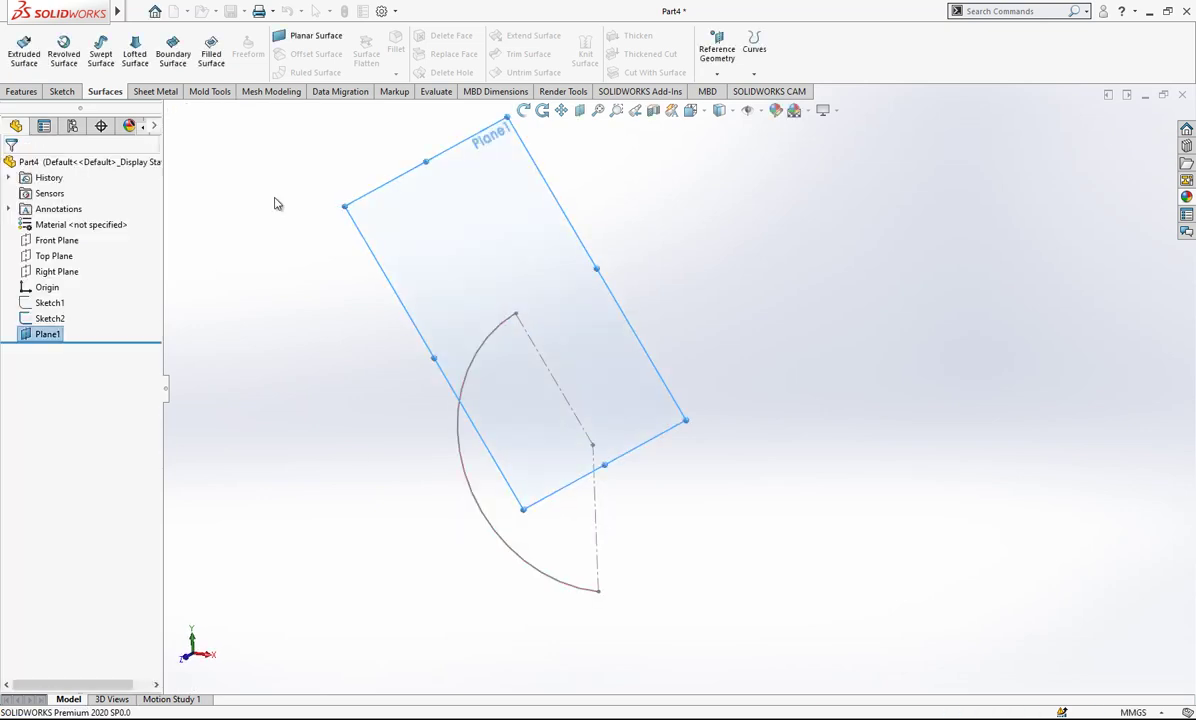
- Sketch a circle about 3.9 mm in diameter on the new reference plane, centred on the arc's upper endpoint
scroll(521, 200, "up", 1)
left_click(535, 210)
left_click(596, 166)
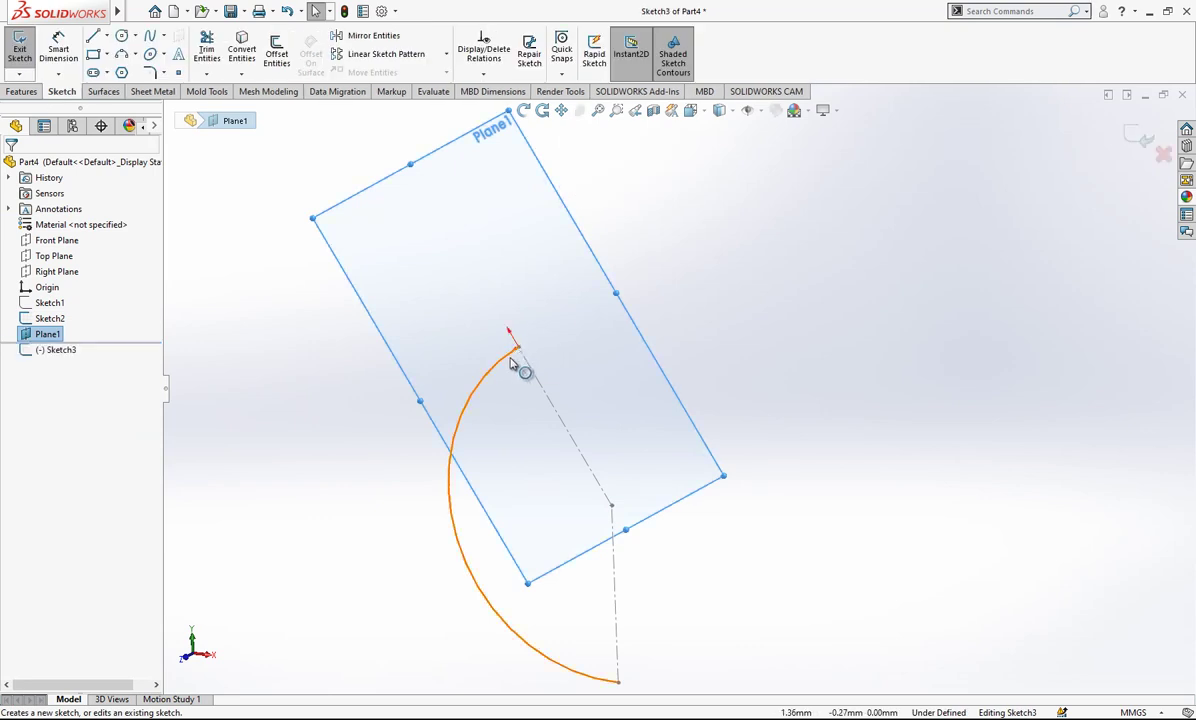
left_click(122, 35)
left_click(518, 347)
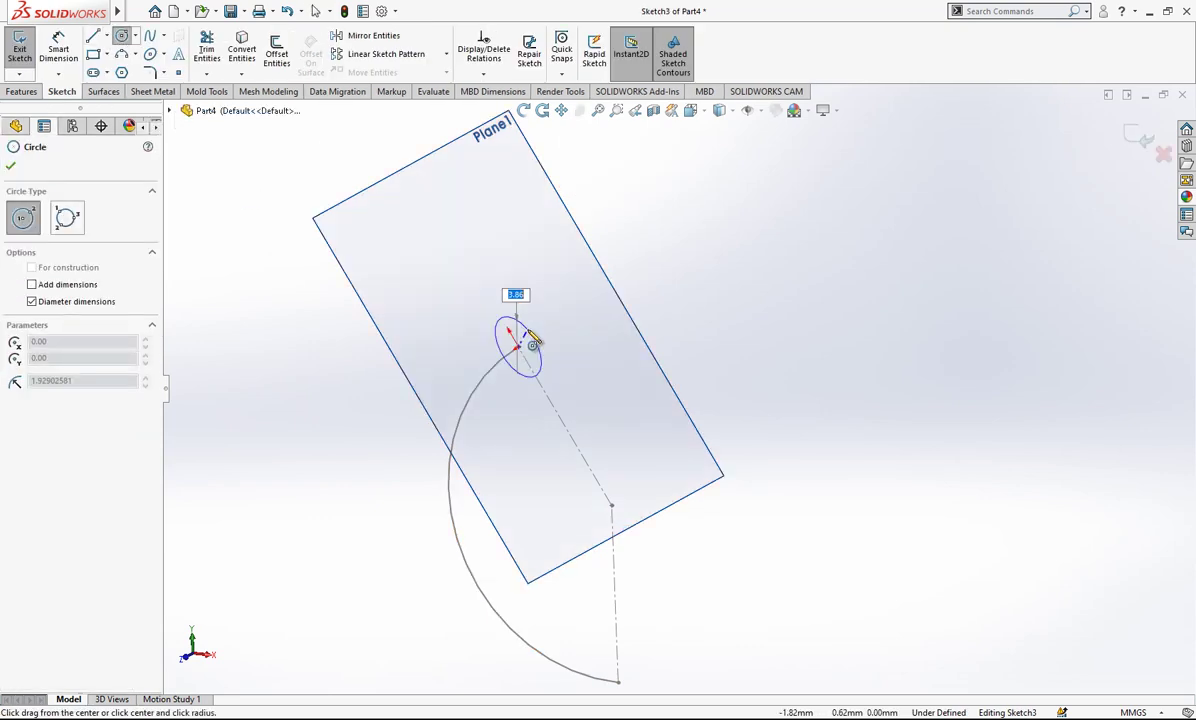
left_click(534, 339)
- Dimension the upper profile circle with a diameter of 3 mm and close its sketch
left_click(62, 50)
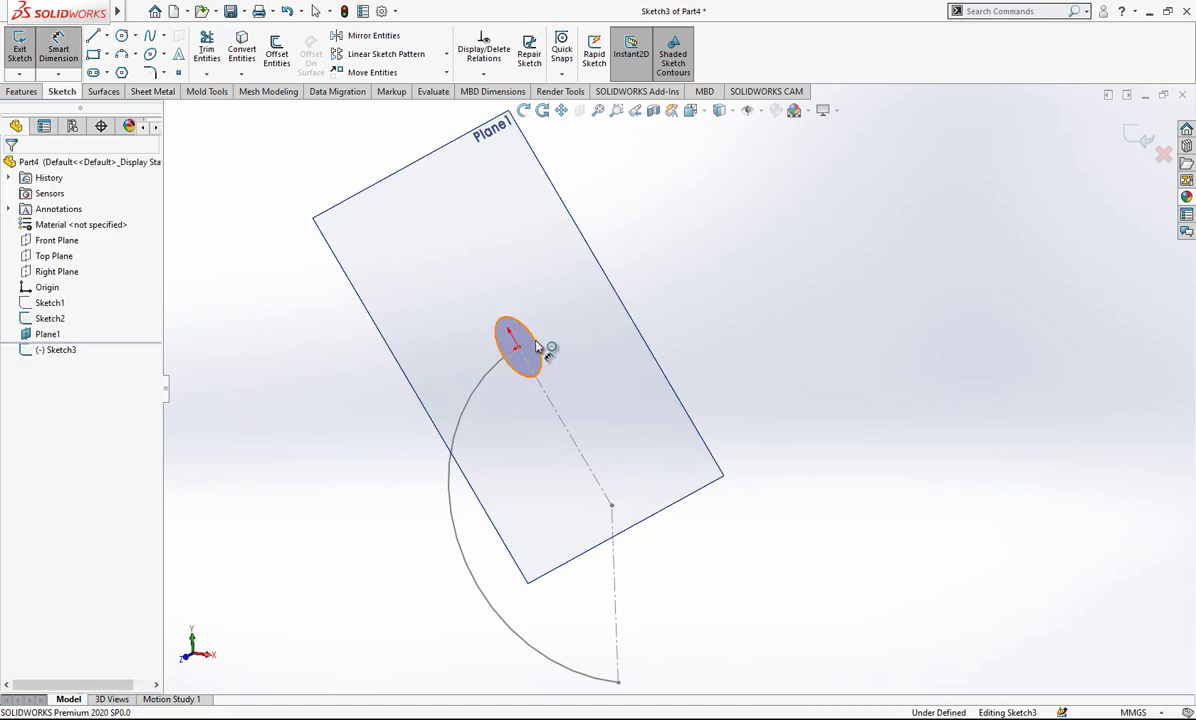
left_click(541, 348)
left_click(565, 338)
type("3")
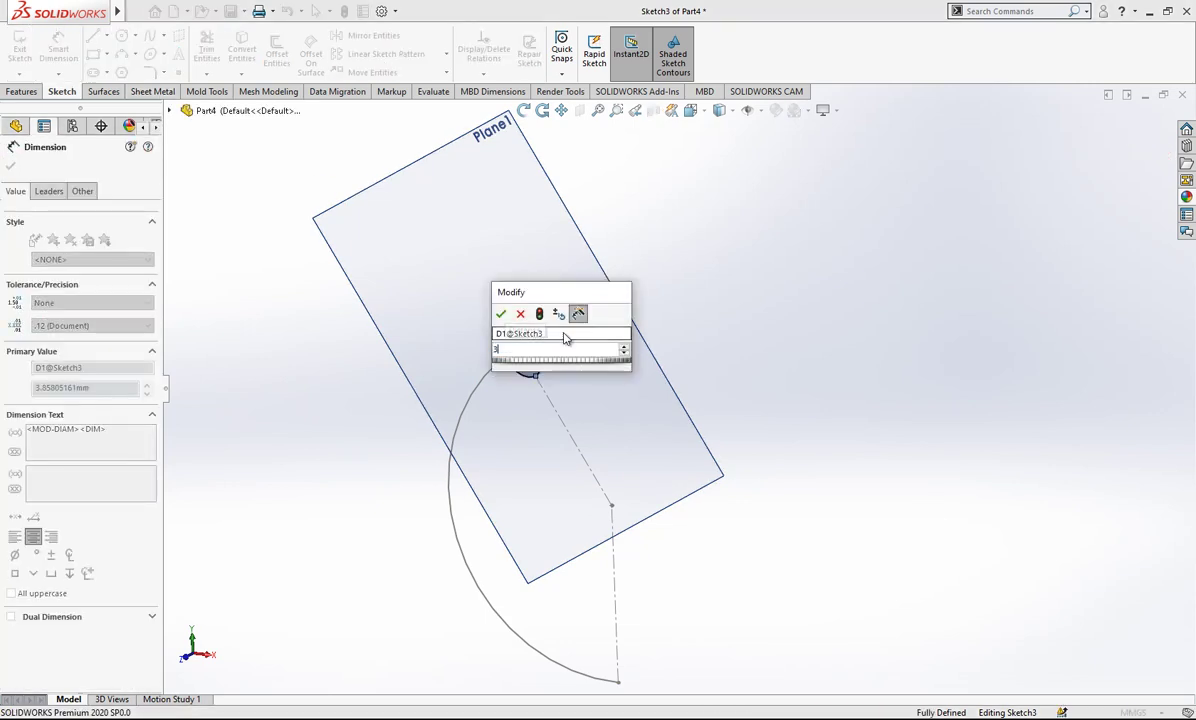
key("Return")
mouse_move(648, 410)
middle_mouse_down()
mouse_move(673, 459)
mouse_move(1140, 203)
middle_mouse_up()
left_click(1140, 140)
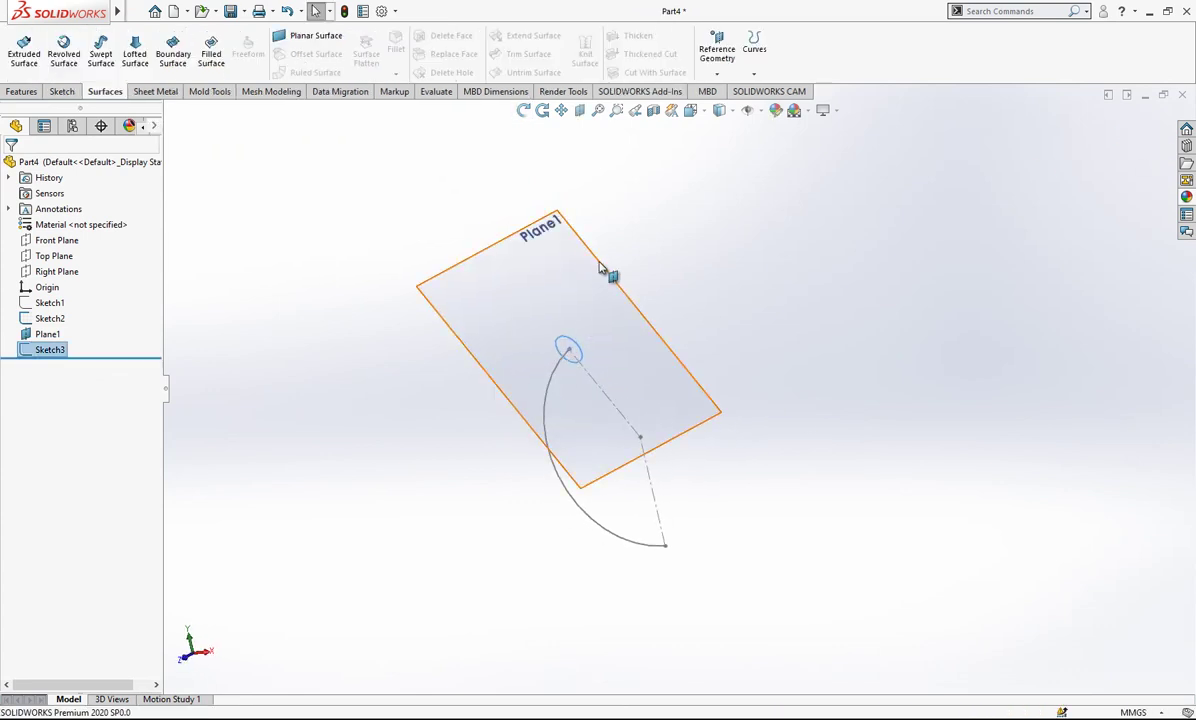
- Hide the reference plane and sketch a circle about 2.6 mm in diameter on the Right Plane, centred on the arc's lower endpoint
left_click(610, 276)
left_click(681, 221)
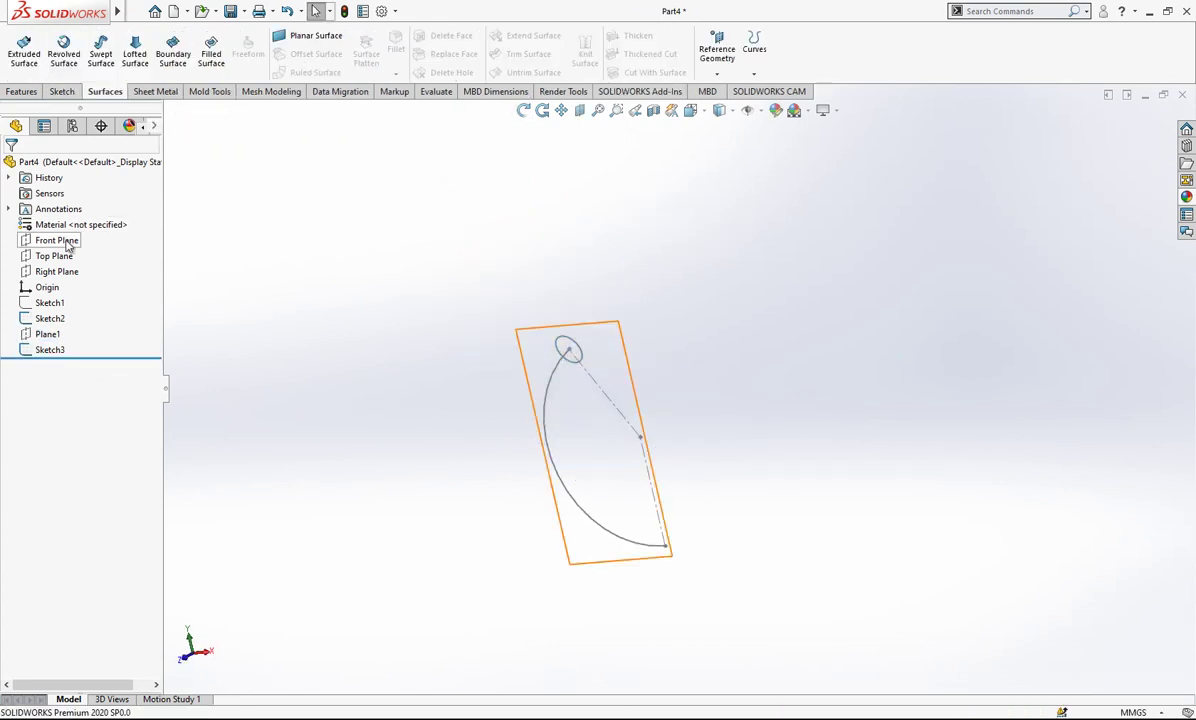
left_click(72, 272)
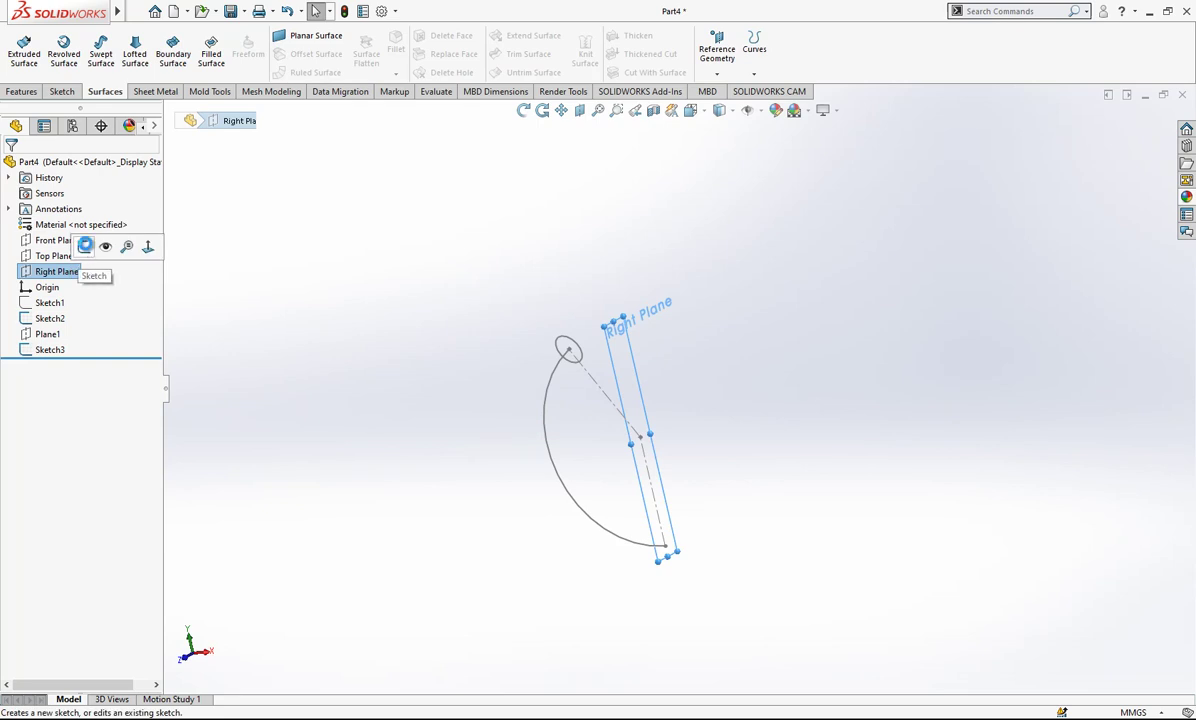
left_click(81, 240)
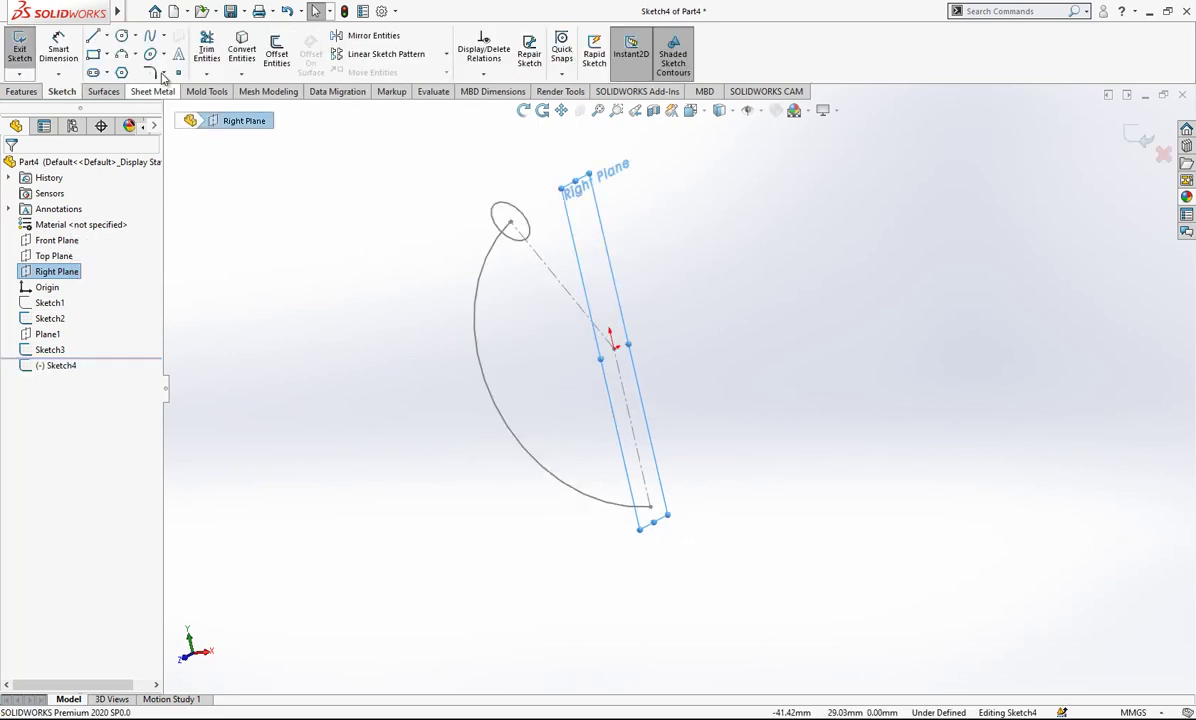
left_click(121, 37)
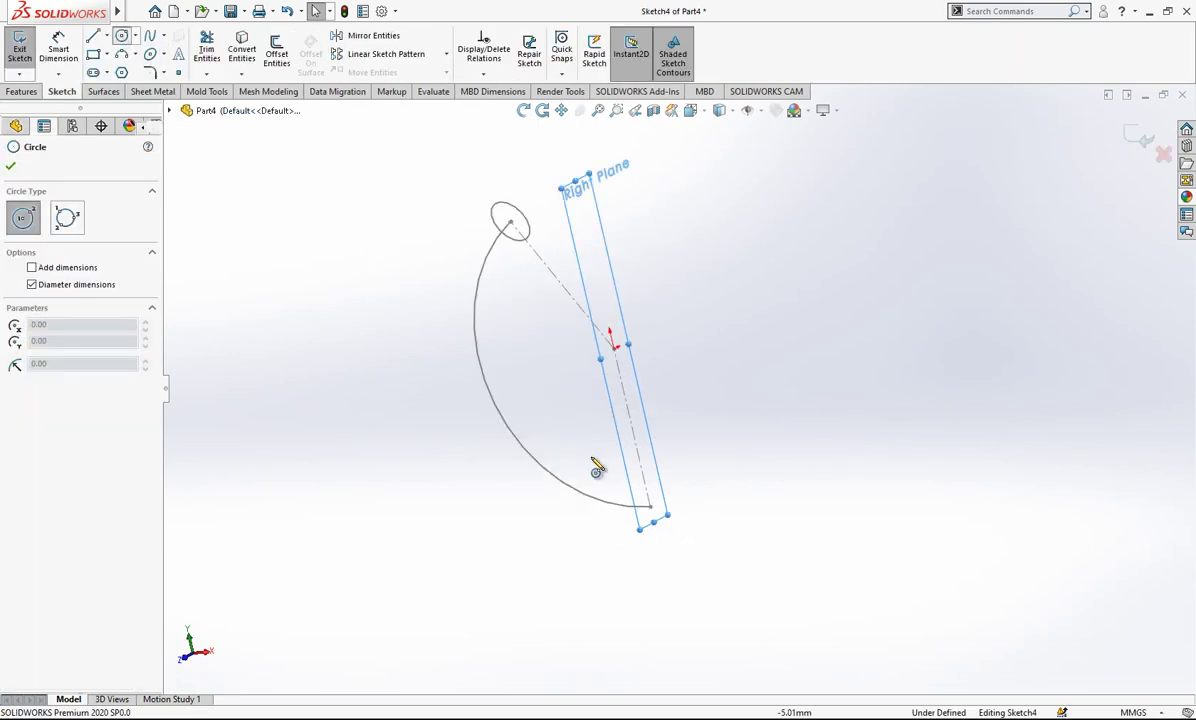
left_click(648, 506)
left_click(659, 495)
- Dimension the lower profile circle with a diameter of 2 mm and close its sketch
right_click_drag(687, 514, 680, 487)
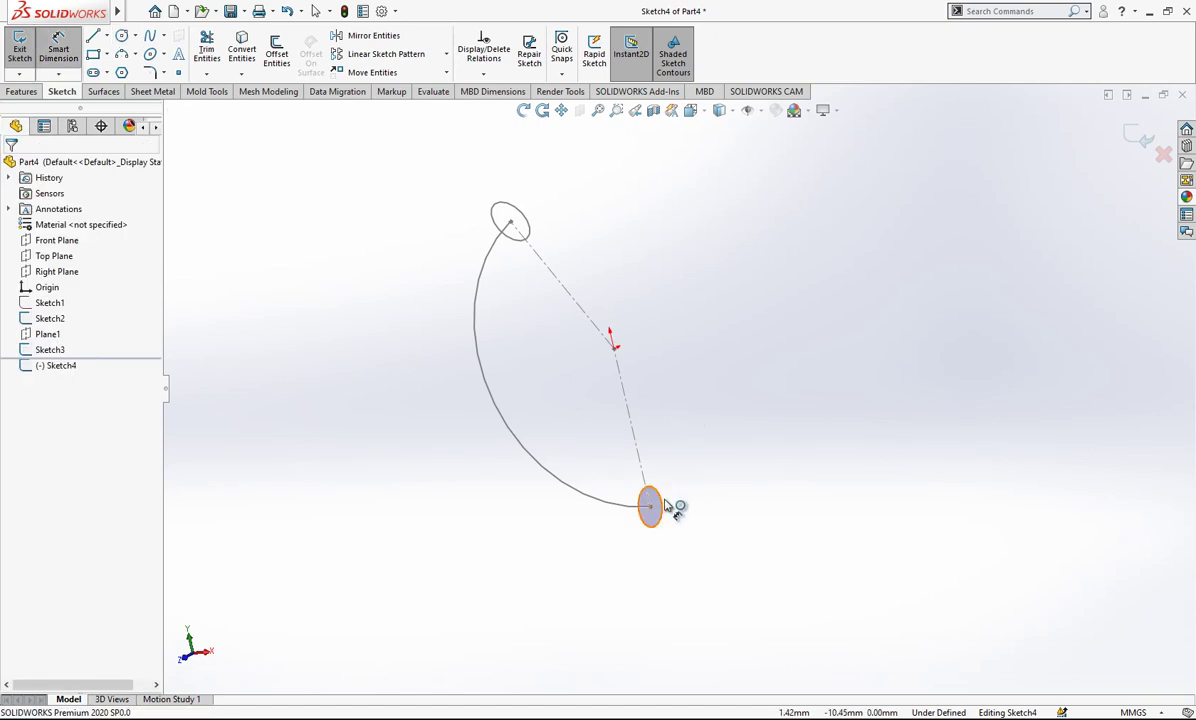
left_click(663, 506)
left_click(700, 497)
type("2")
key("Return")
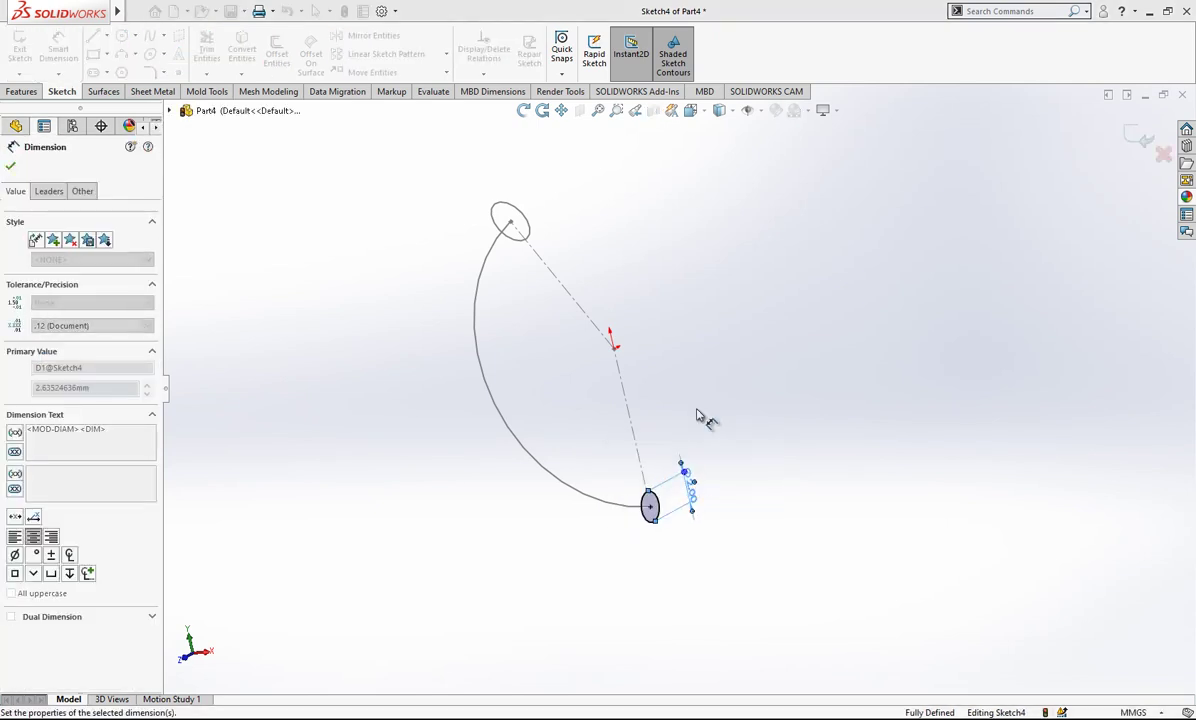
left_click(1130, 190)
left_click(1146, 139)
- Set up a lofted surface between the upper and lower profile circles, using the arc sketch as the centerline
mouse_move(619, 398)
middle_mouse_down()
mouse_move(707, 352)
mouse_move(858, 312)
mouse_move(675, 416)
mouse_move(754, 369)
middle_mouse_up()
left_click(133, 58)
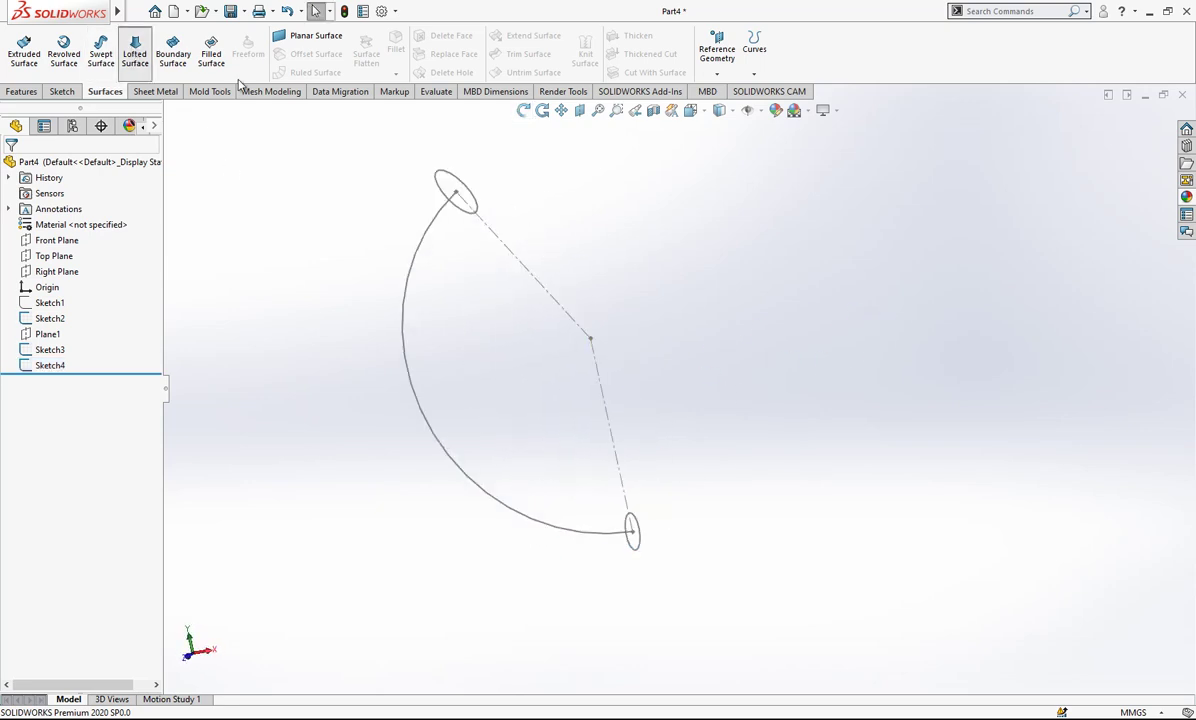
left_click(444, 176)
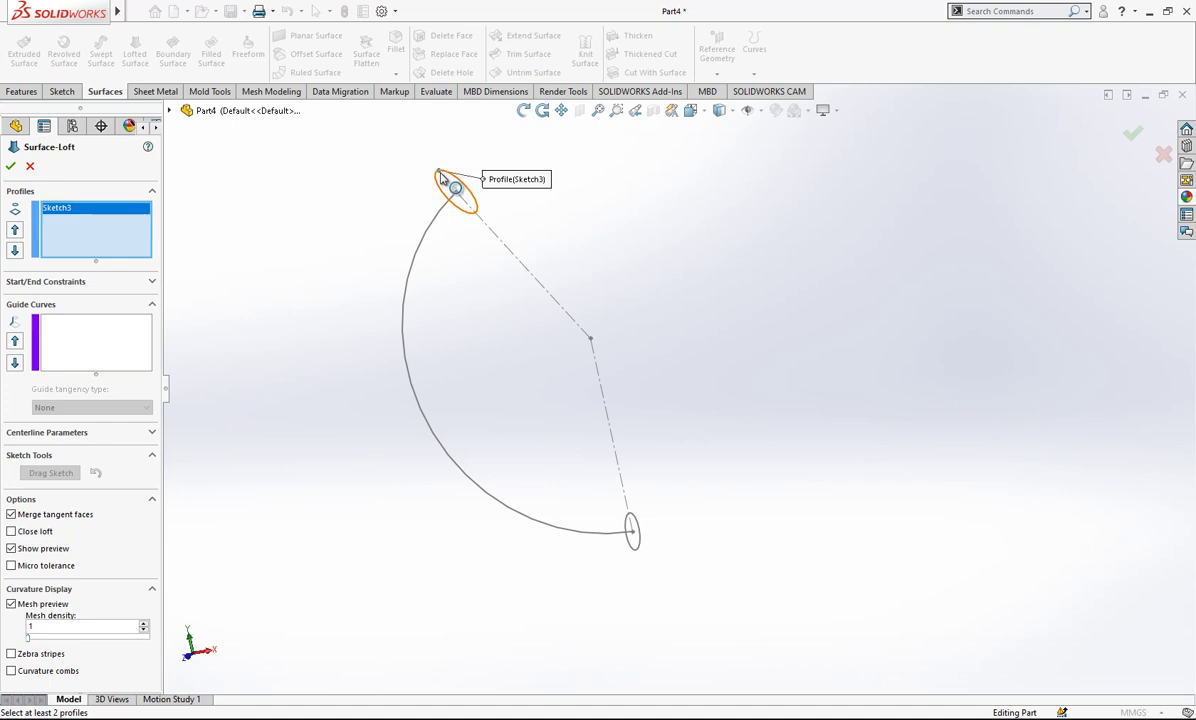
left_click(637, 528)
left_click(54, 434)
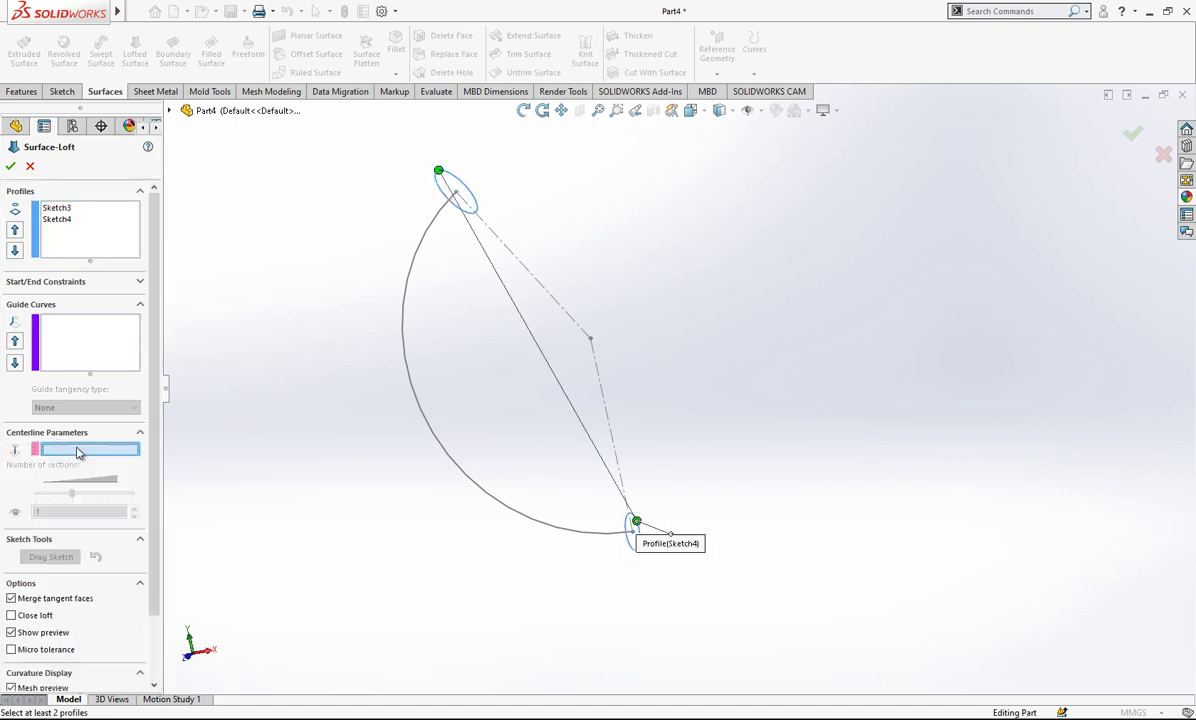
left_click(404, 362)
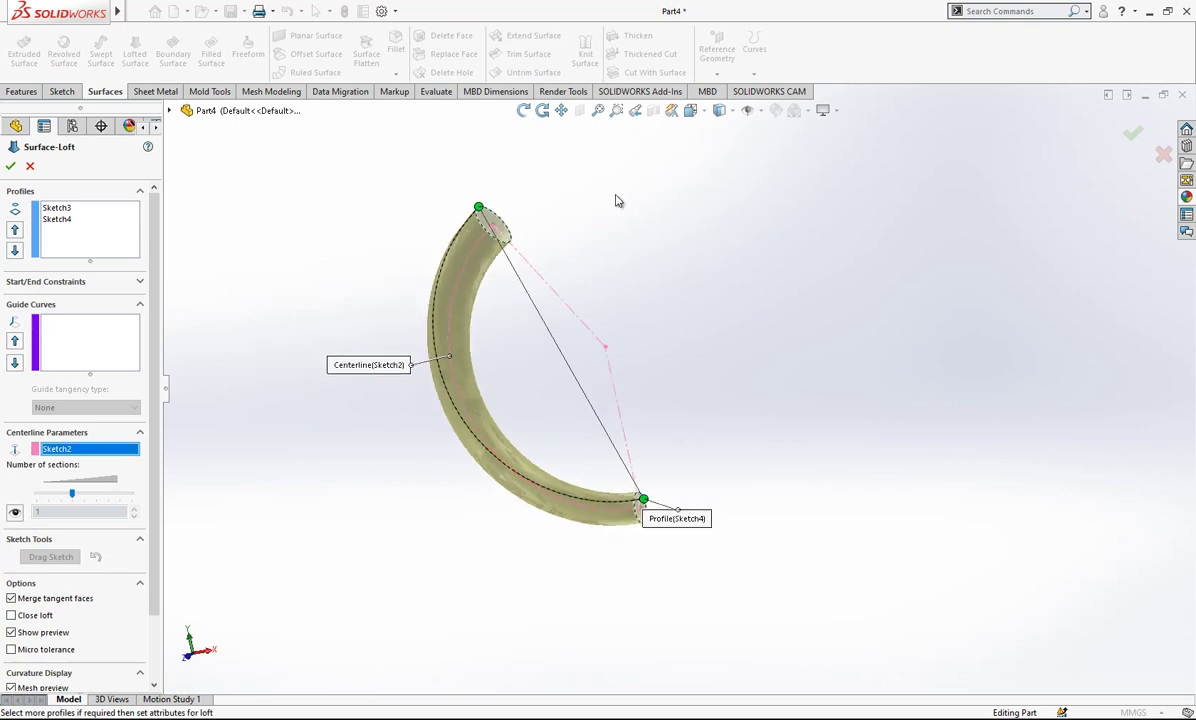
- Move both loft connectors to the inner side of the profile circles and accept the lofted surface
left_click(636, 110)
left_click(437, 440)
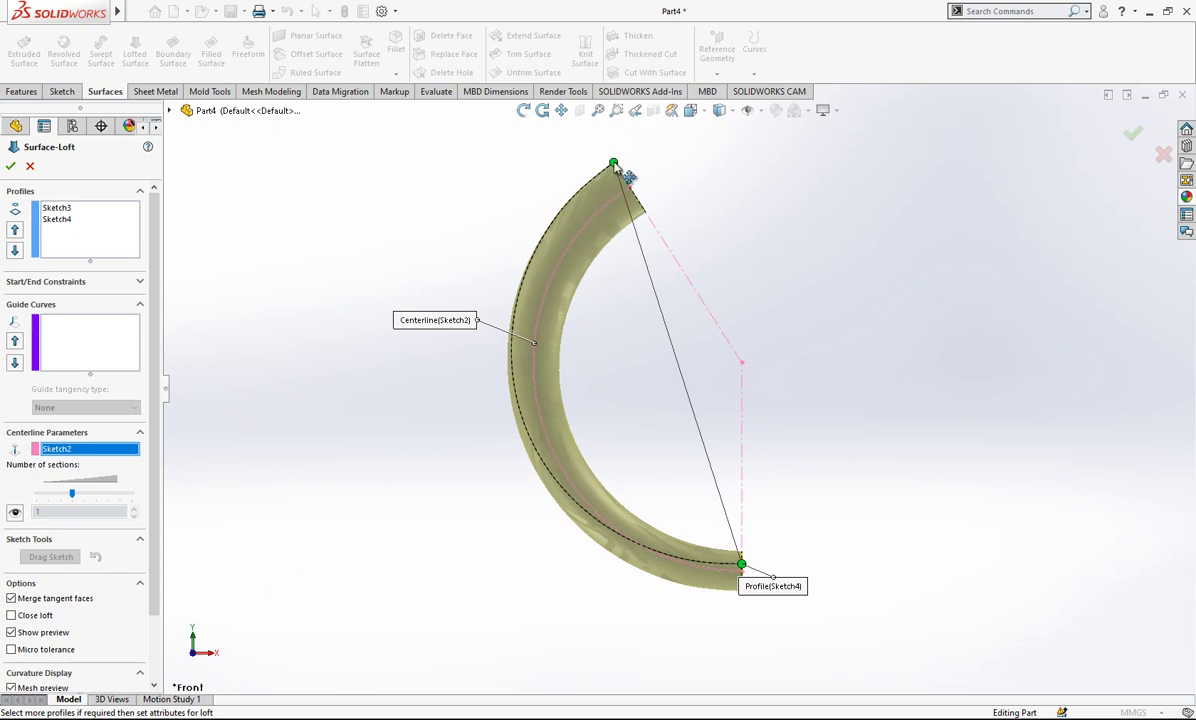
left_click_drag(617, 165, 645, 212)
left_click_drag(745, 573, 741, 552)
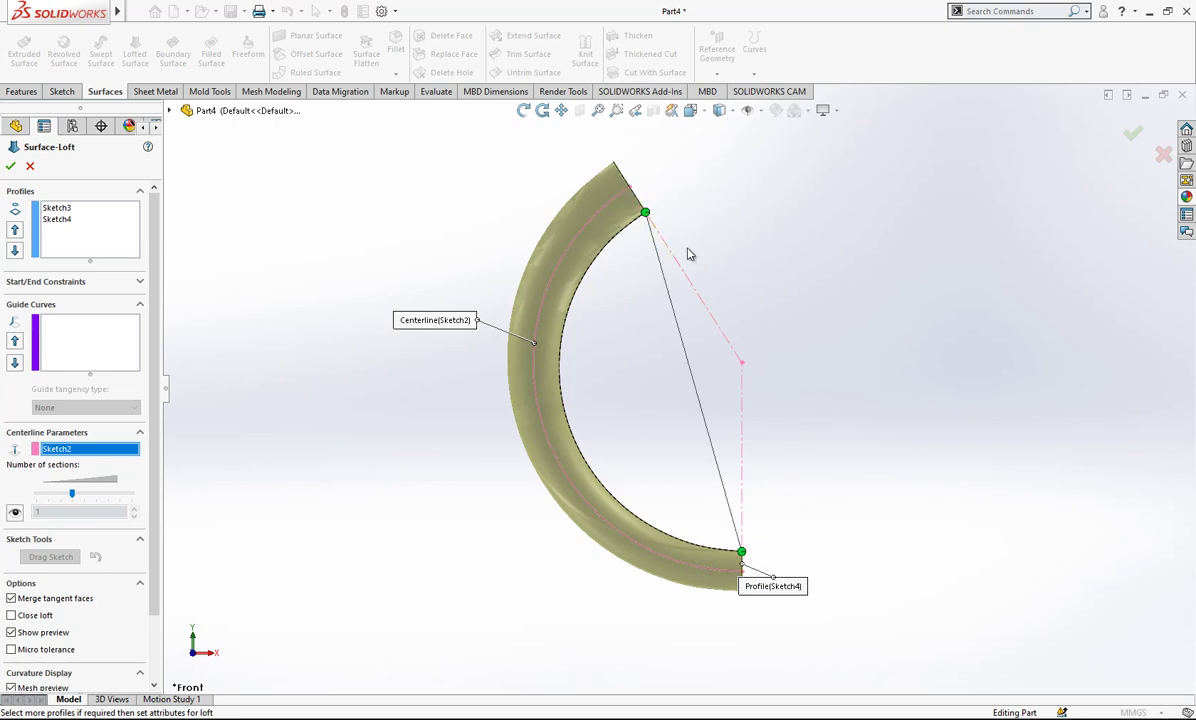
scroll(470, 341, "up", 2)
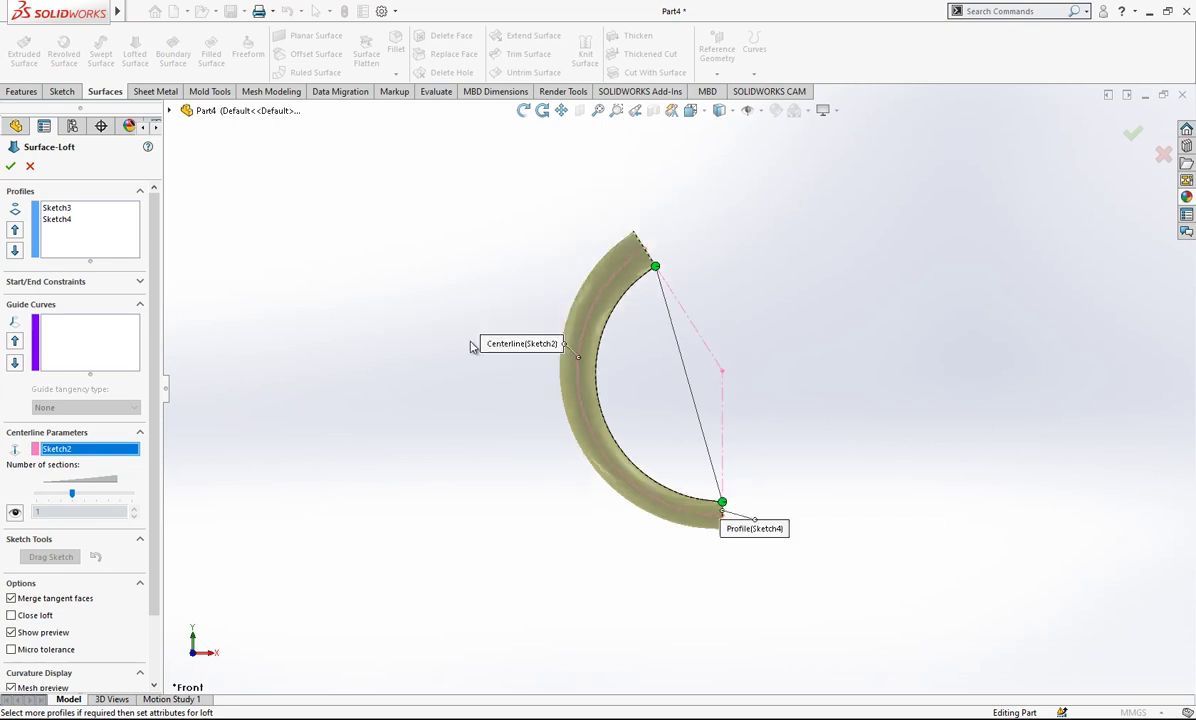
scroll(820, 405, "down", 1)
key("Return")
left_click(798, 357)
scroll(737, 334, "up", 1)
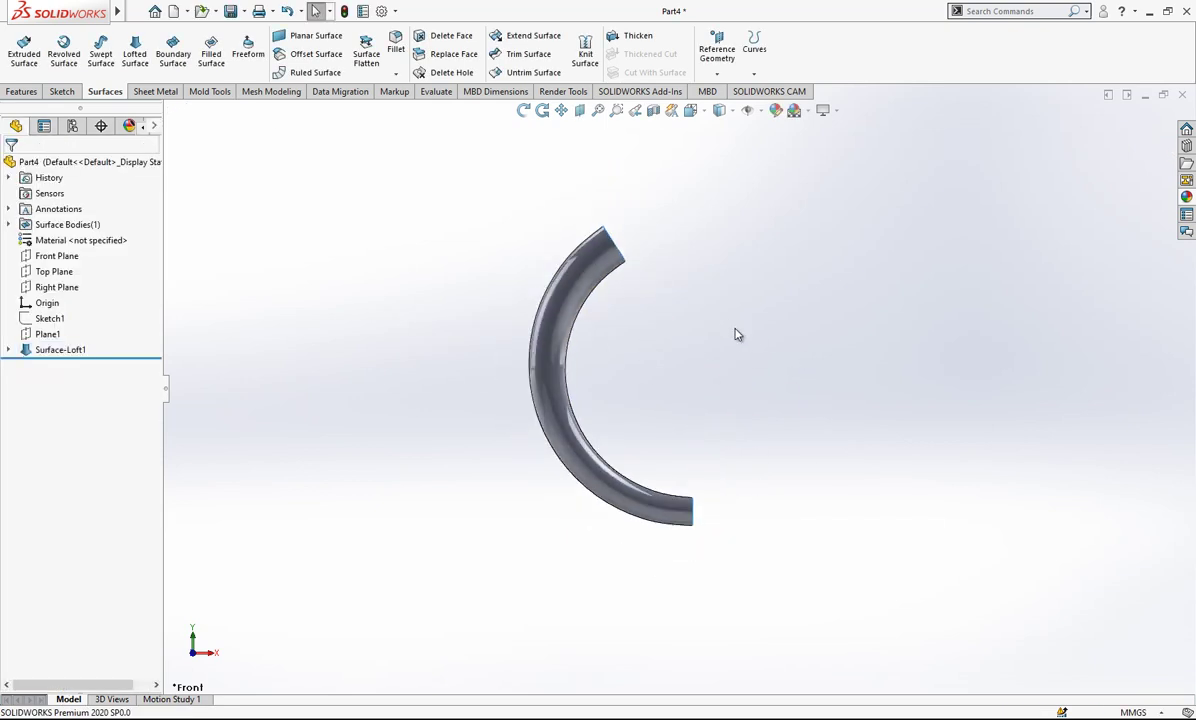
scroll(870, 362, "down", 1)
- Show the layout sketch Sketch1
left_click(57, 320)
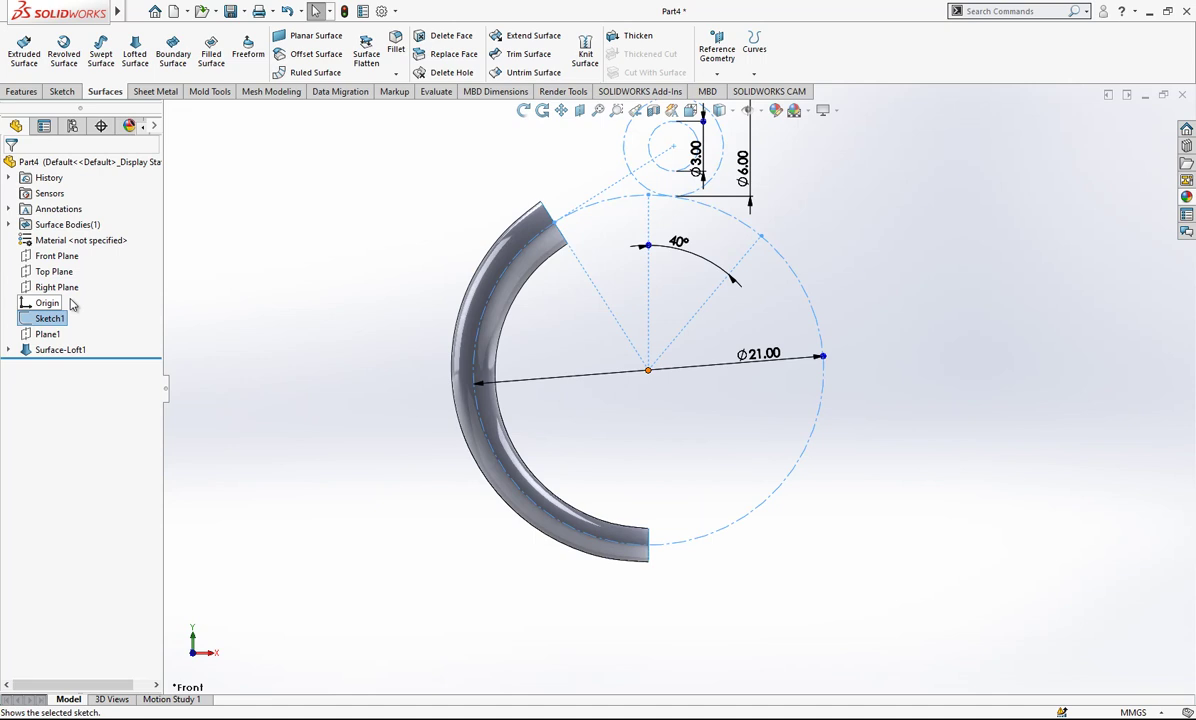
left_click(71, 301)
scroll(665, 372, "up", 2)
scroll(880, 367, "down", 1)
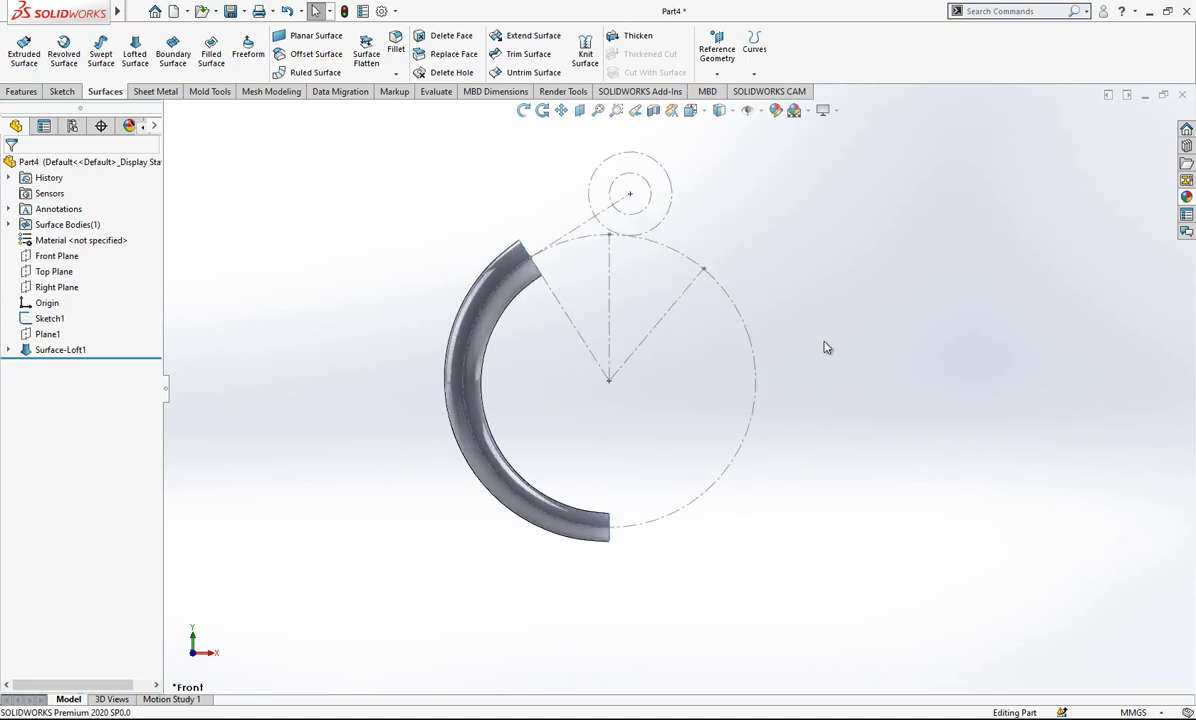
- Convert the layout's 21 mm circle, vertical line and 40° radial line into a new Front Plane sketch, and hide the layout sketch
left_click(56, 256)
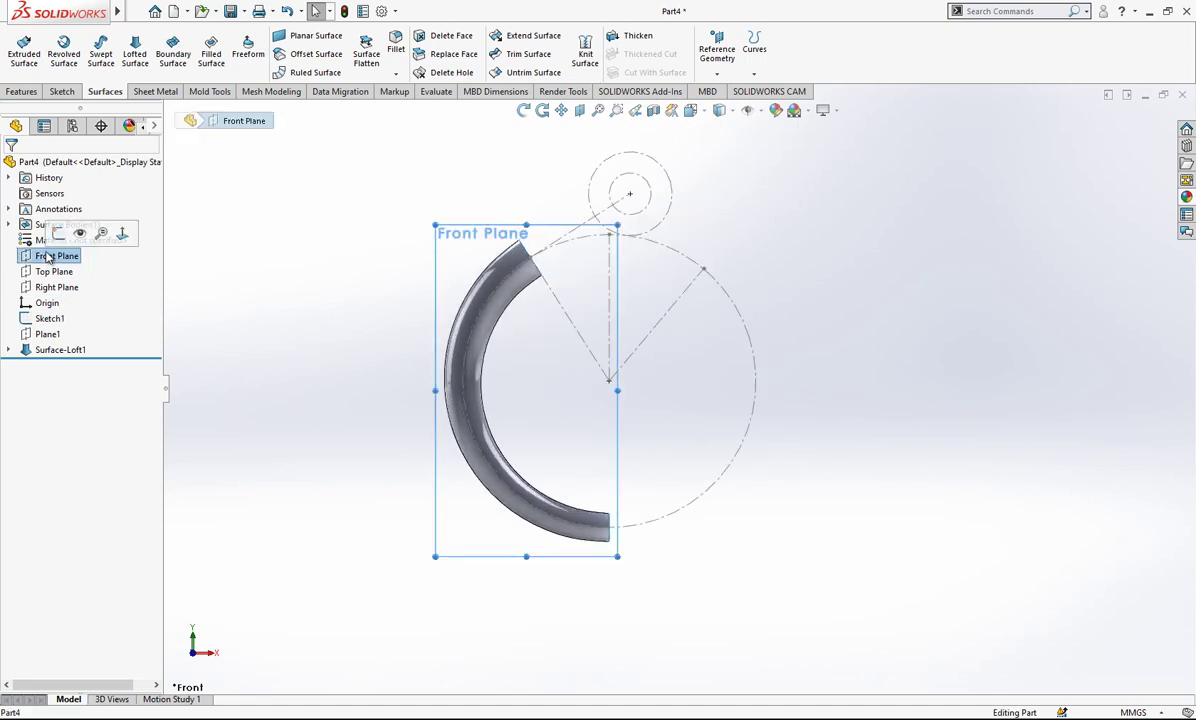
left_click(266, 267)
left_click(72, 258)
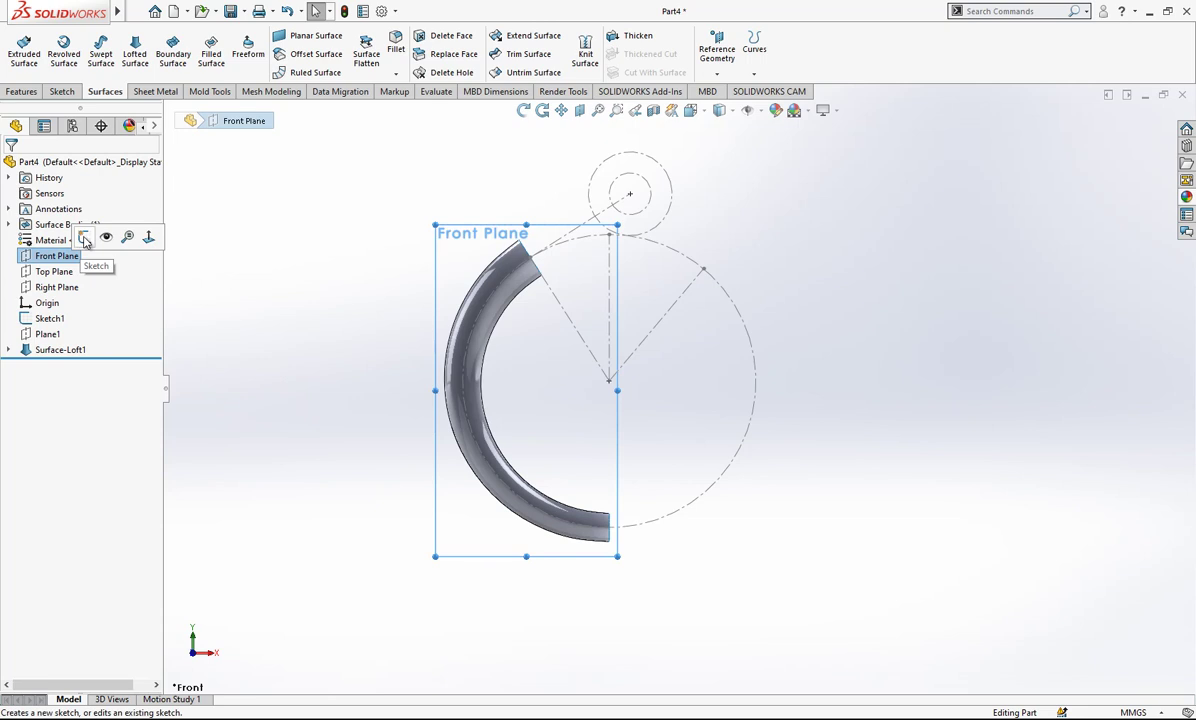
left_click(84, 238)
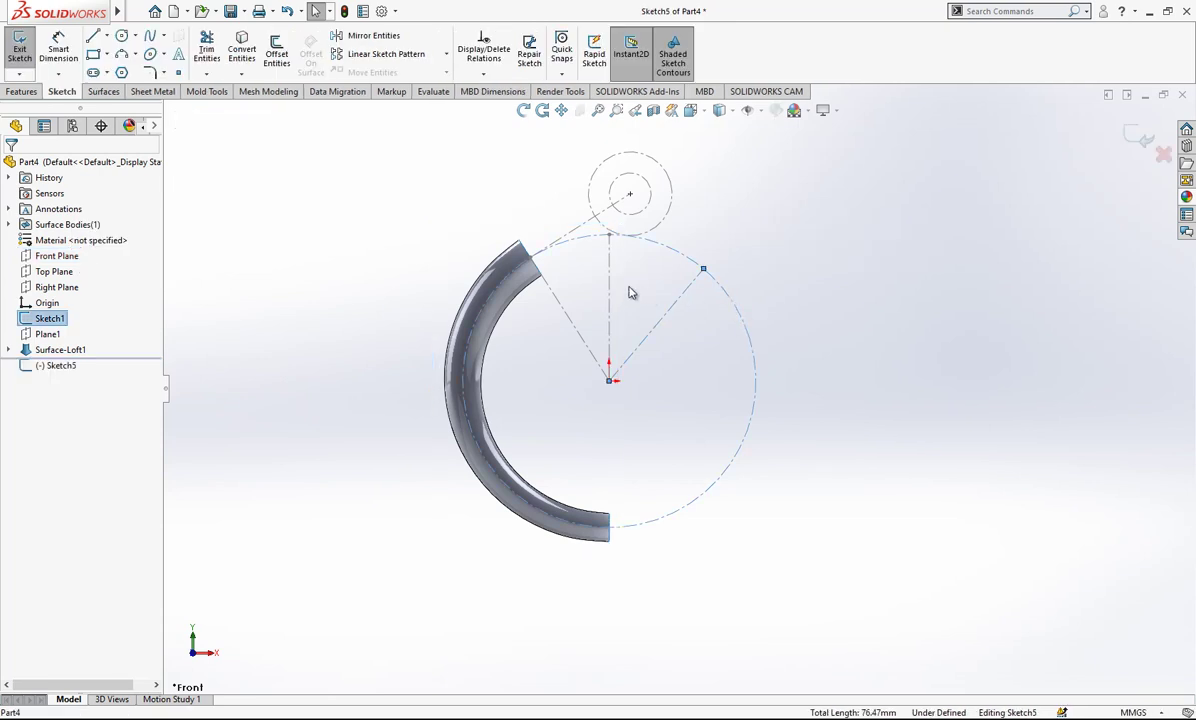
left_click(245, 48)
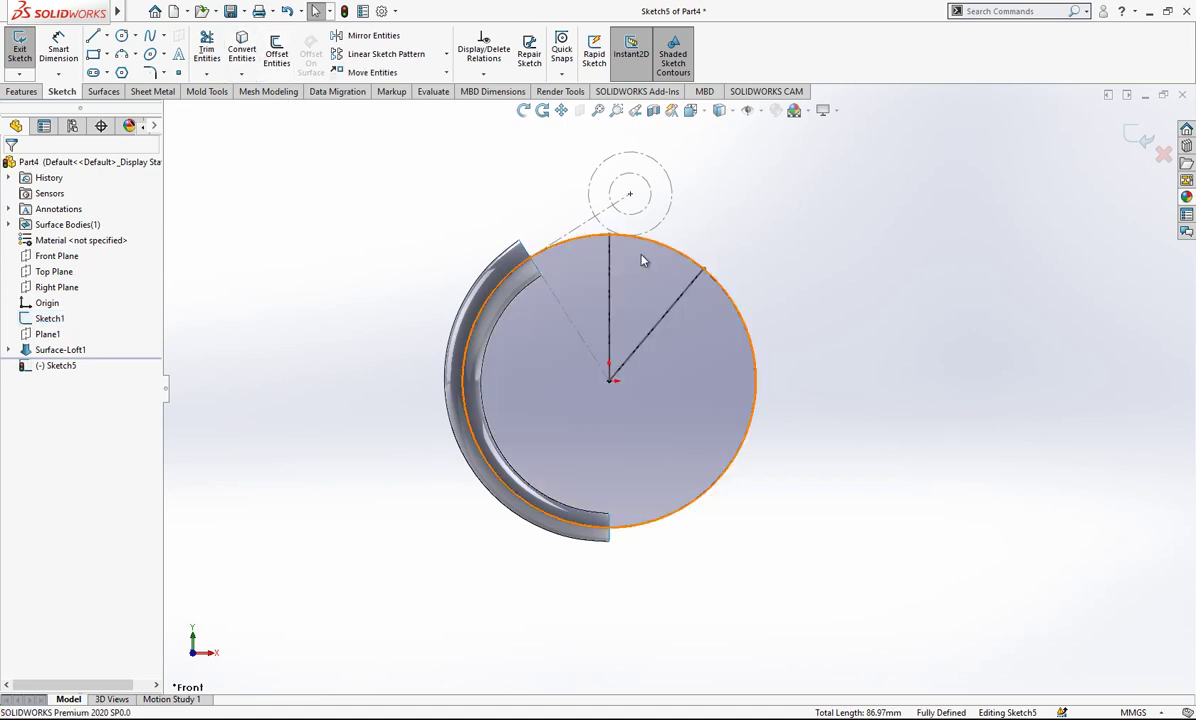
right_click(72, 316)
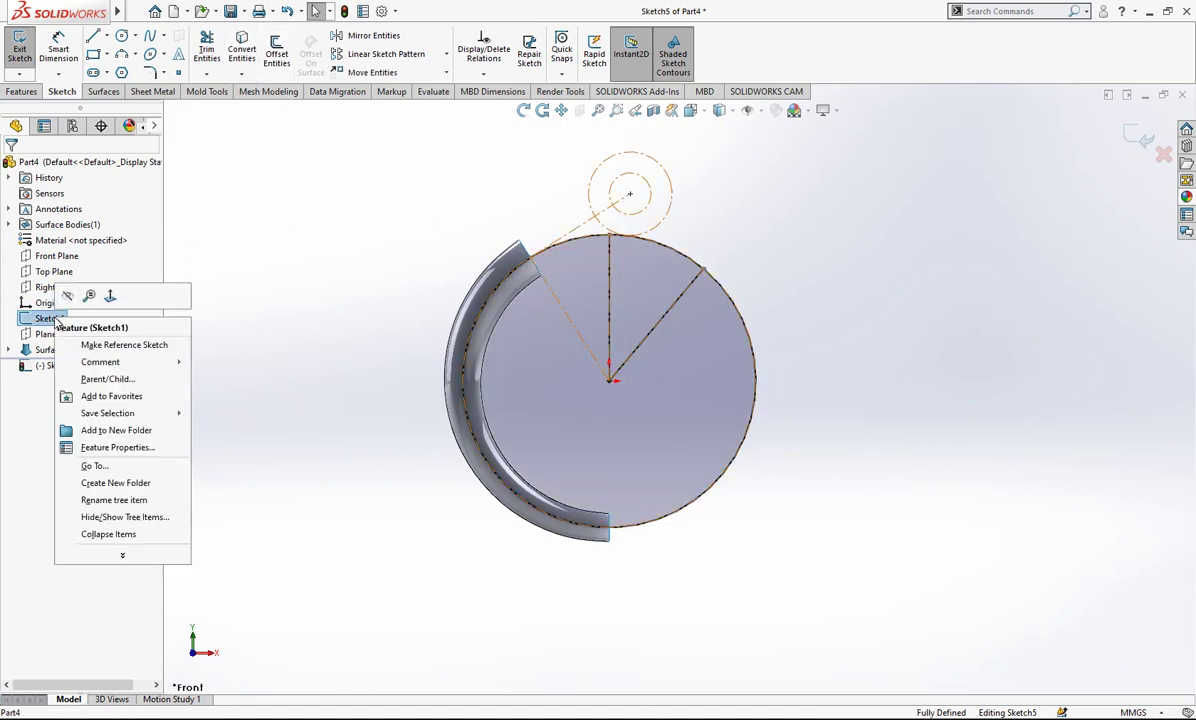
left_click(107, 295)
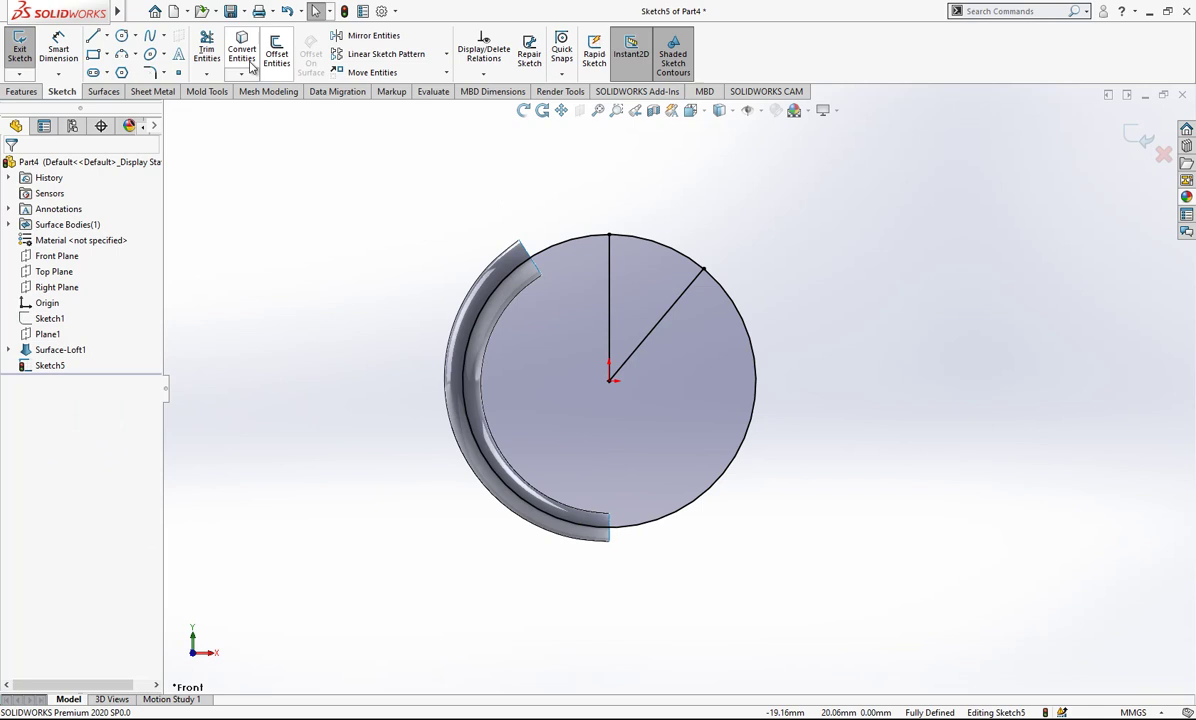
- Extend the vertical line down through the circle and trim the sketch to the right-hand arc bounded by the two radial lines
left_click(207, 50)
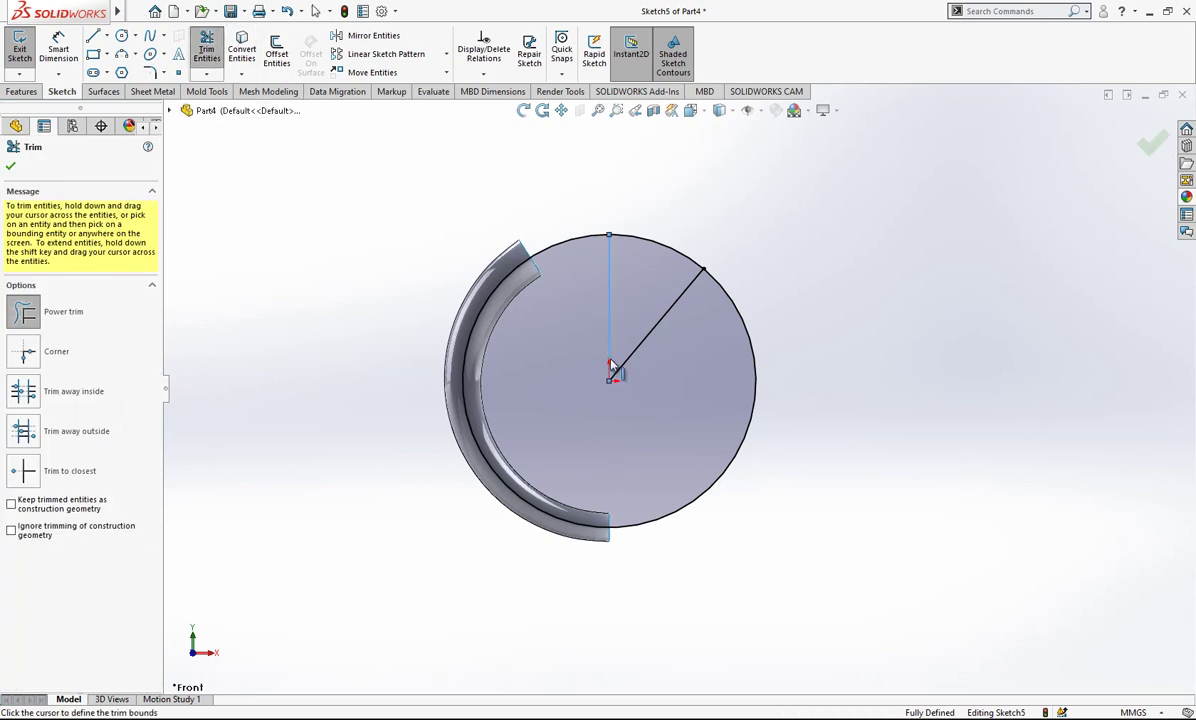
left_click(613, 646)
left_click_drag(513, 227, 509, 436)
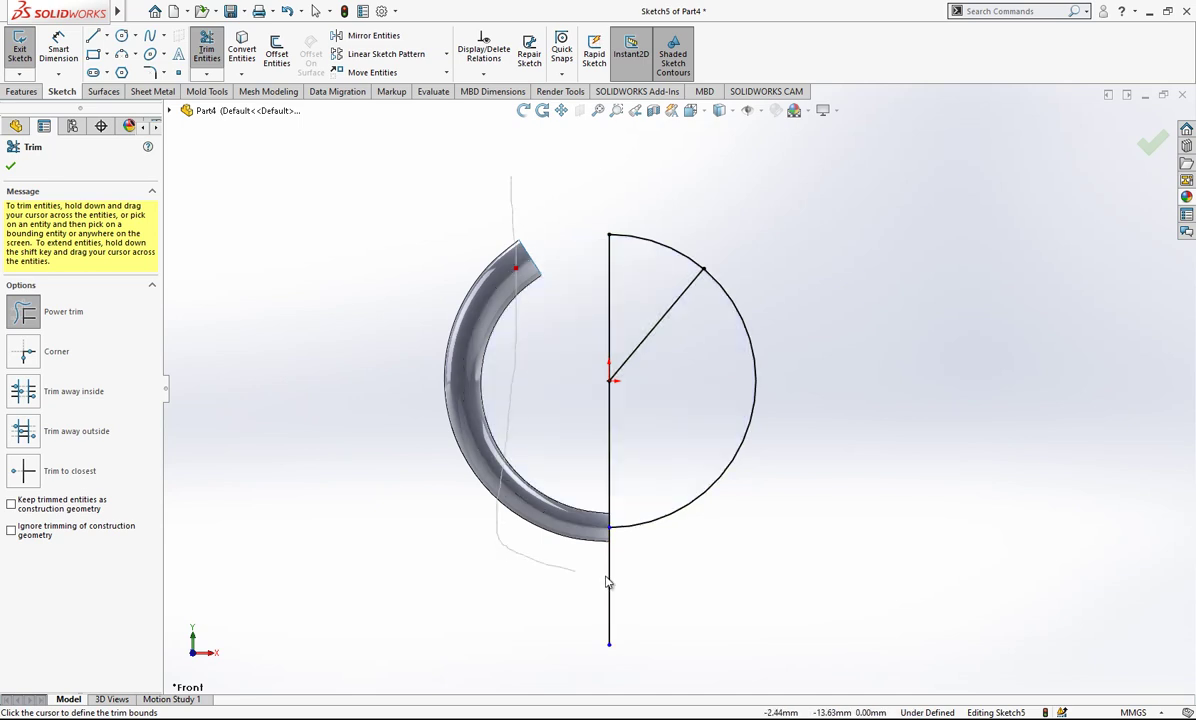
left_click_drag(606, 577, 640, 583)
scroll(658, 270, "down", 1)
left_click_drag(693, 191, 577, 278)
key("Escape")
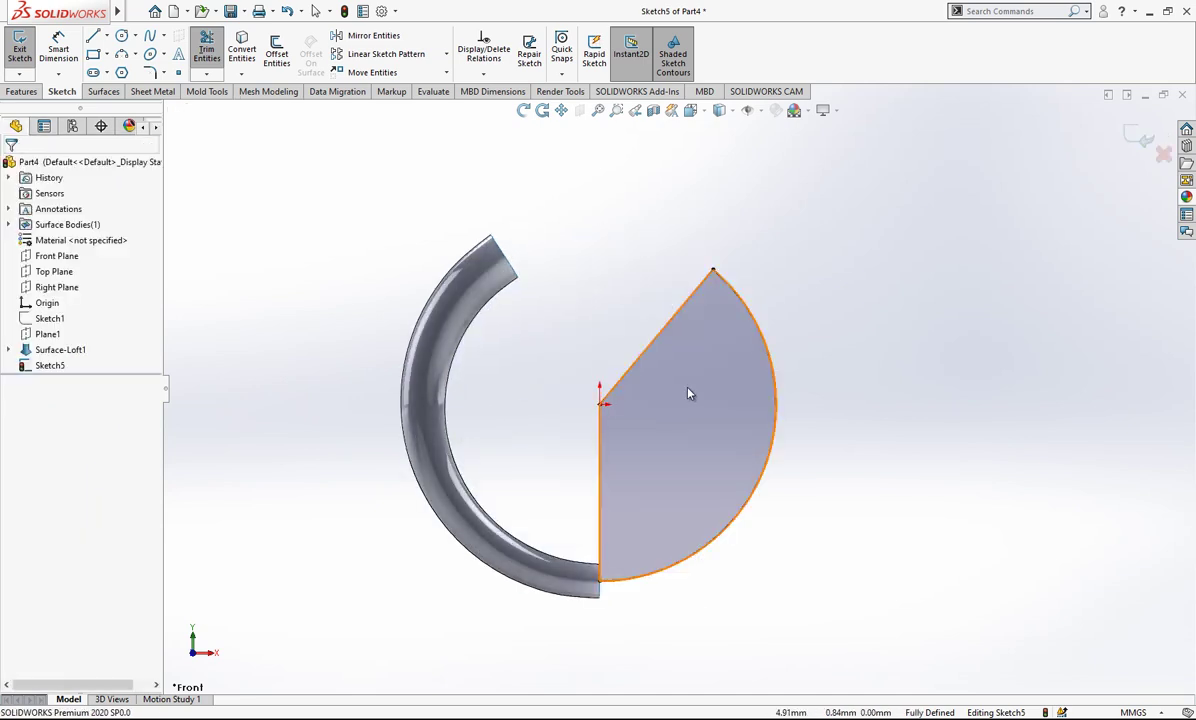
- Turn the slanted and vertical radial lines into construction geometry and close the sketch
mouse_move(687, 388)
left_mouse_down()
mouse_move(623, 412)
mouse_move(632, 403)
left_mouse_up()
left_click_drag(717, 353, 561, 424)
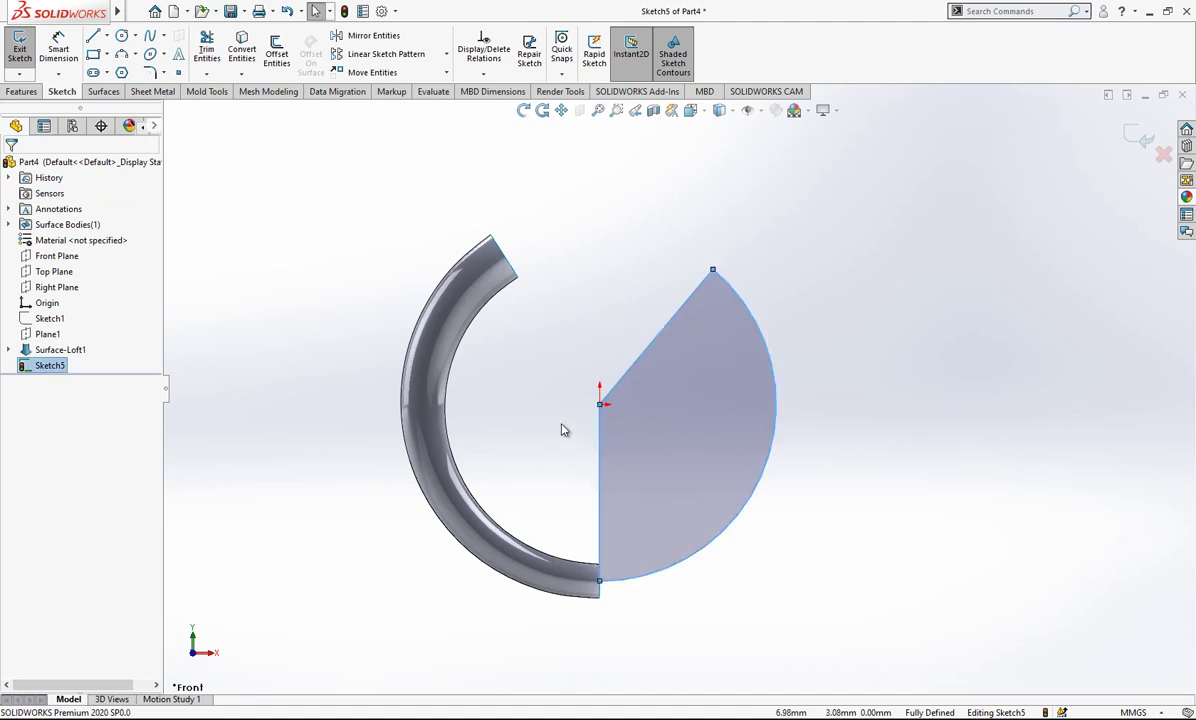
left_click(612, 320)
mouse_move(570, 314)
left_mouse_down()
mouse_move(583, 397)
mouse_move(620, 427)
left_mouse_up()
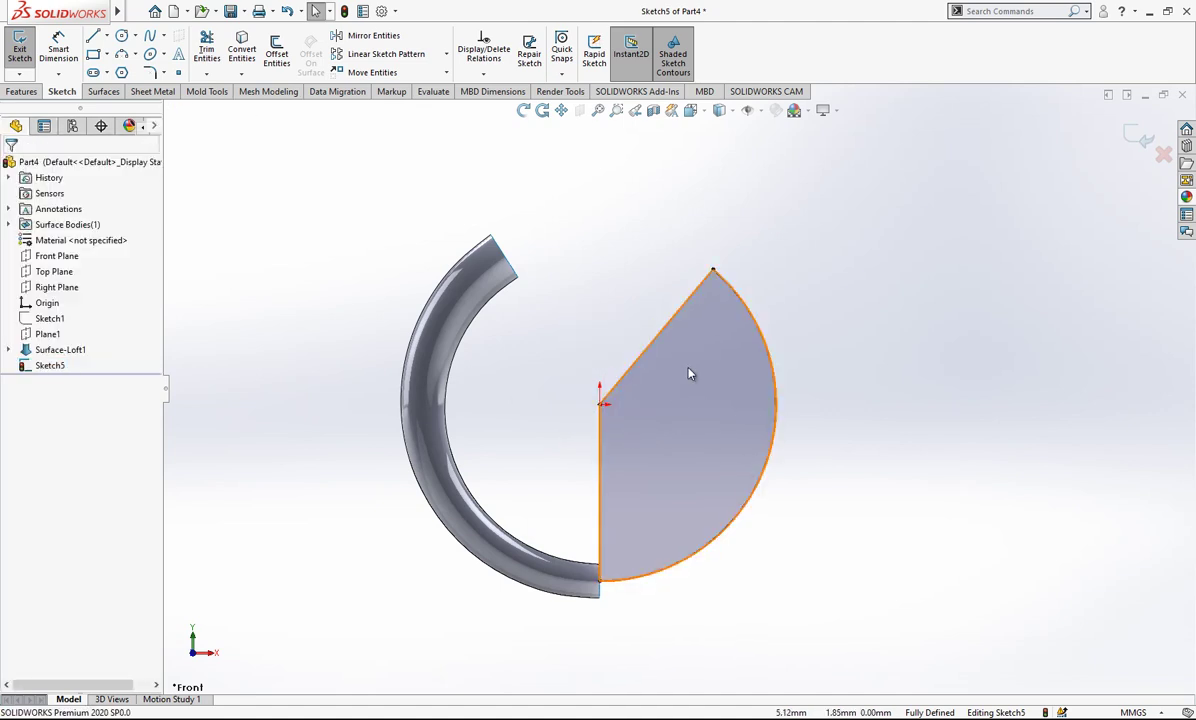
left_click(656, 337)
left_click(836, 259)
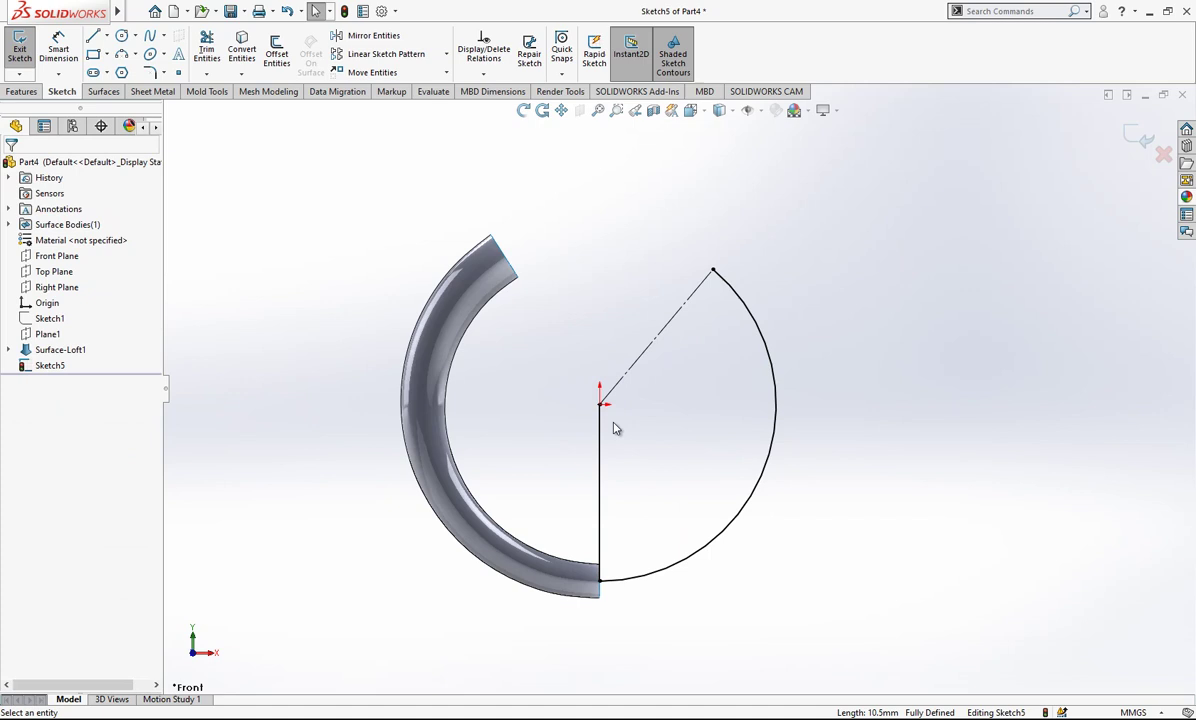
left_click(601, 438)
left_click(747, 381)
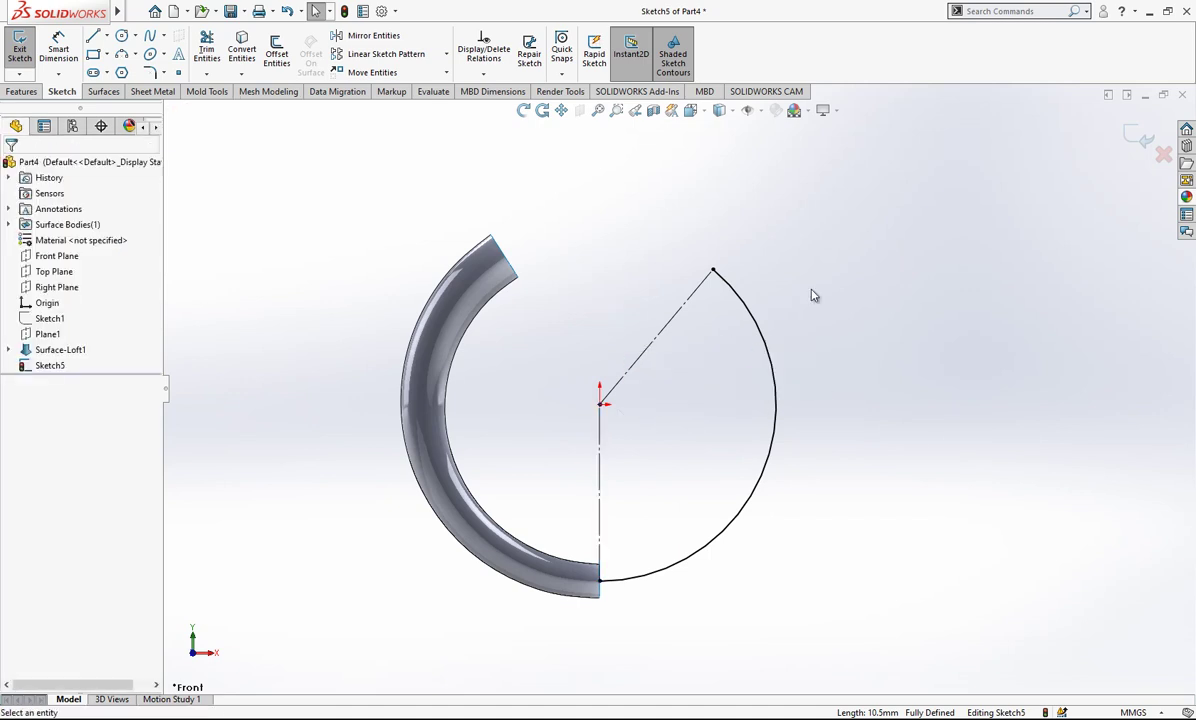
left_click(1136, 137)
- Edit the lofted surface to use Normal To Profile for both its start and end constraints
left_click(78, 350)
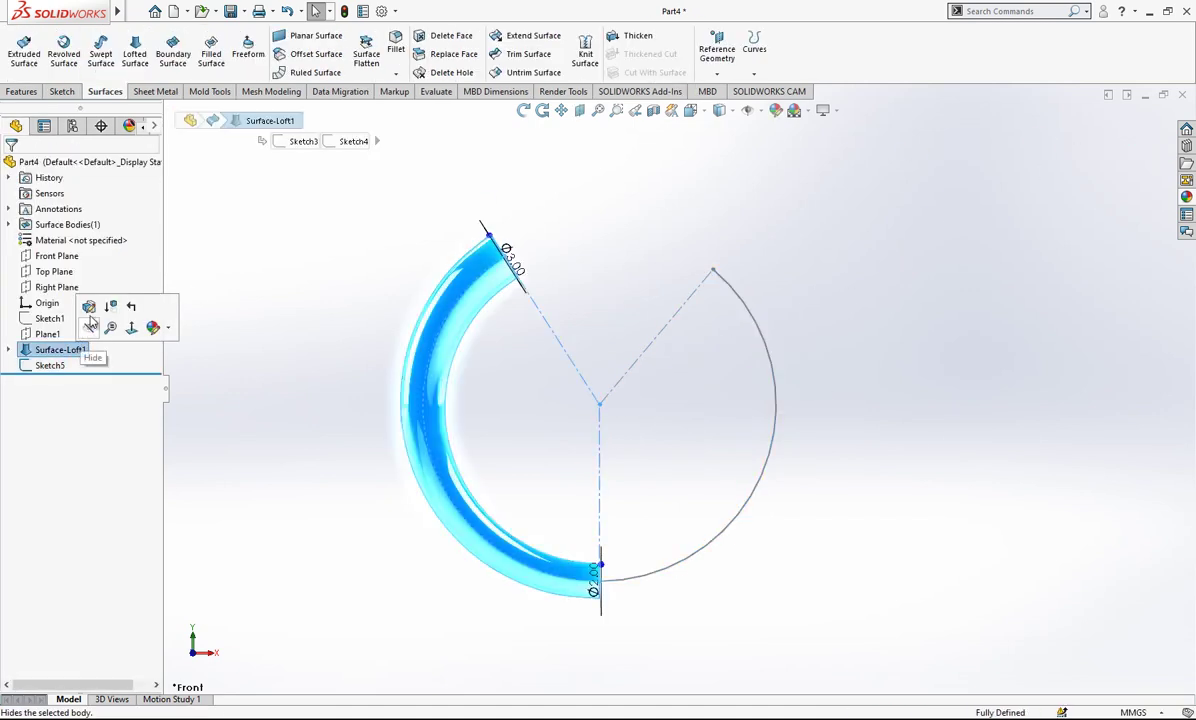
left_click(91, 308)
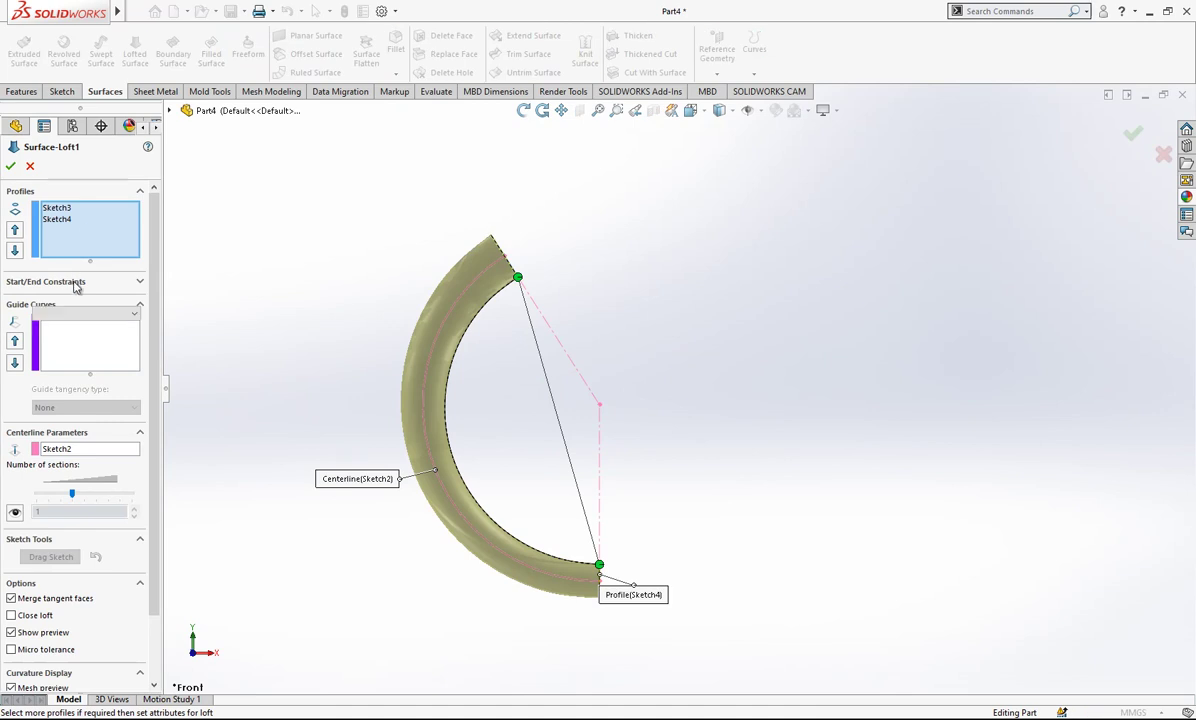
left_click(70, 281)
left_click(85, 313)
left_click(88, 346)
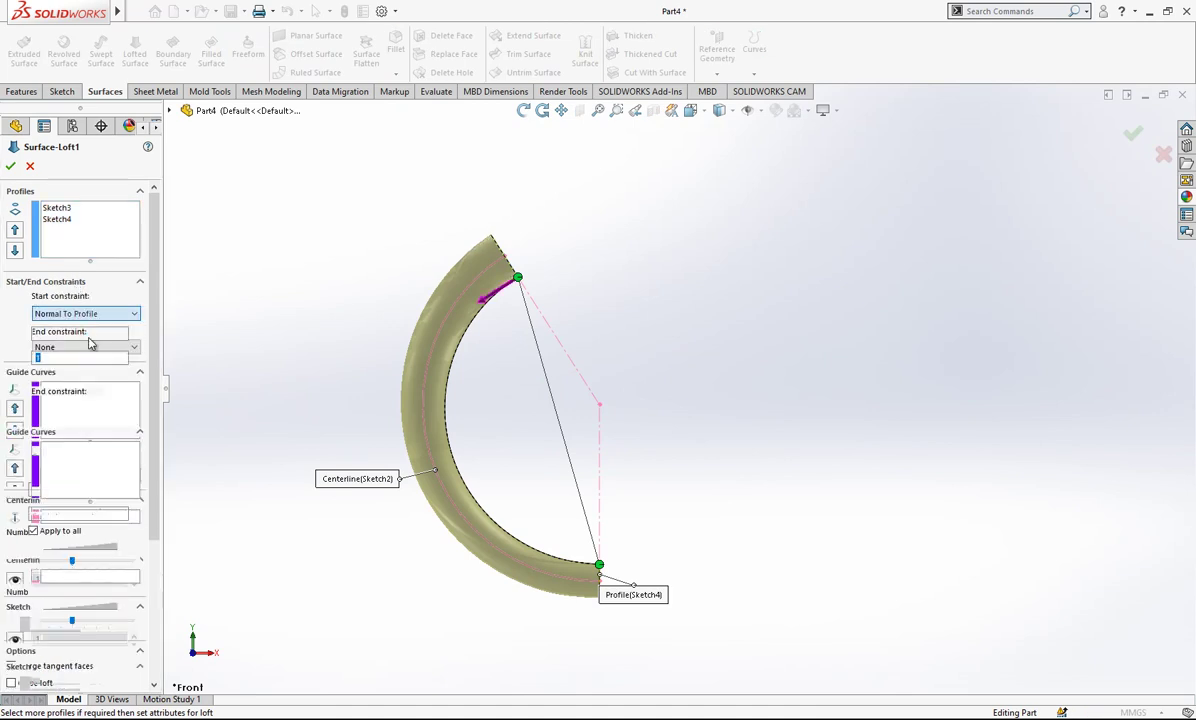
left_click(101, 357)
left_click(116, 408)
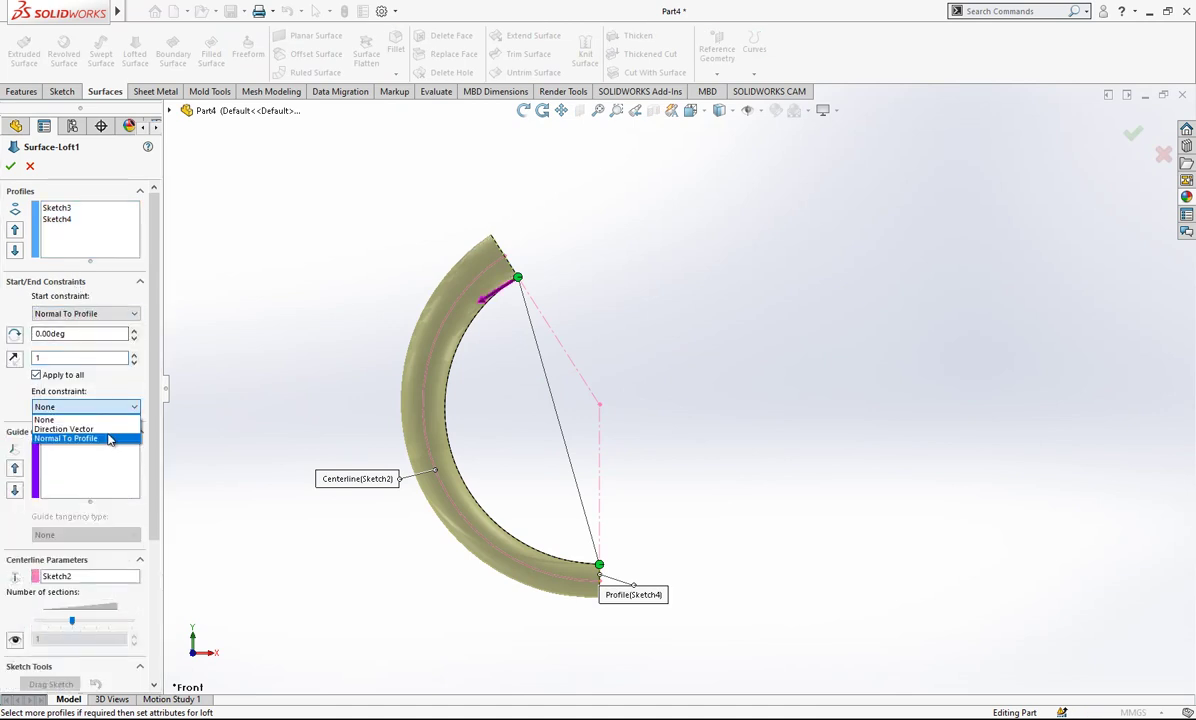
left_click(107, 437)
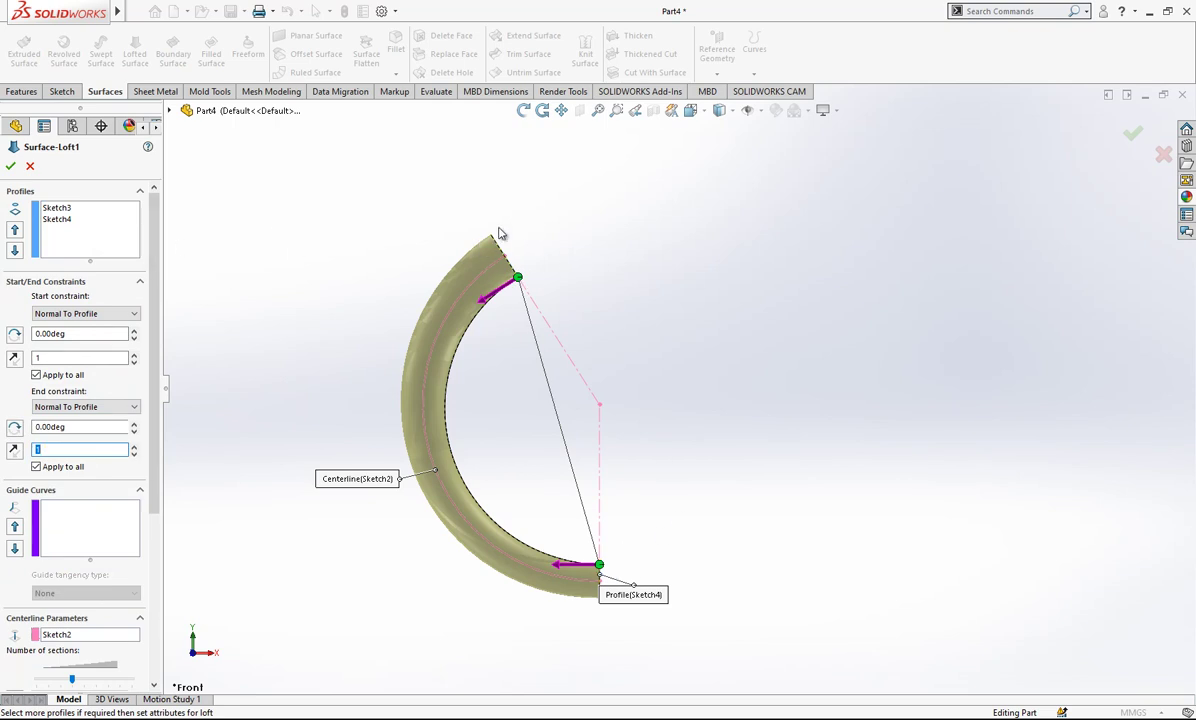
left_click(10, 166)
- Create a reference plane perpendicular to the right-hand arc at its upper endpoint
left_click(70, 368)
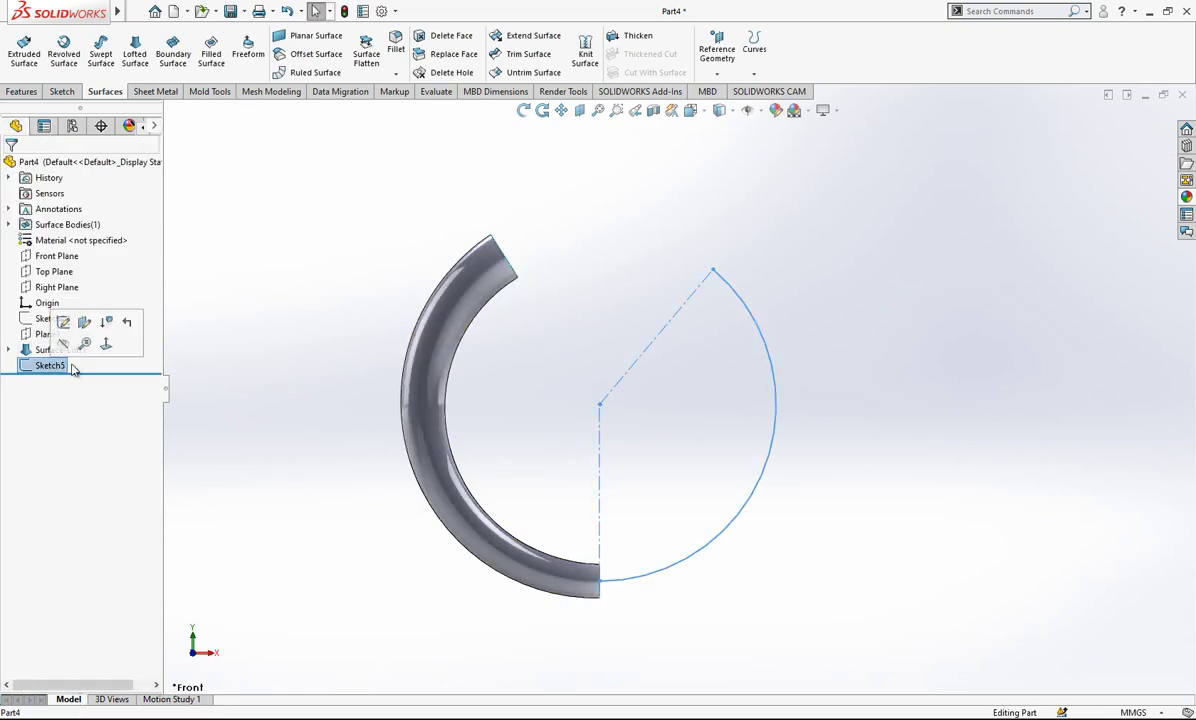
left_click(319, 206)
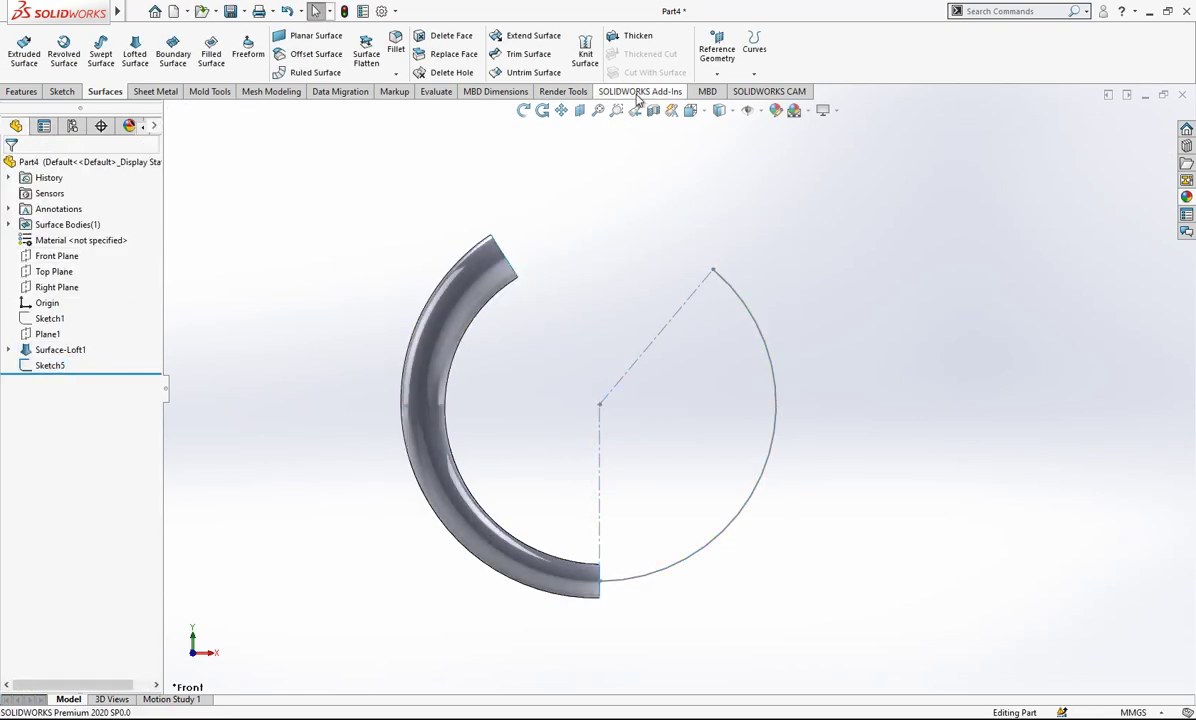
left_click(717, 55)
left_click(732, 89)
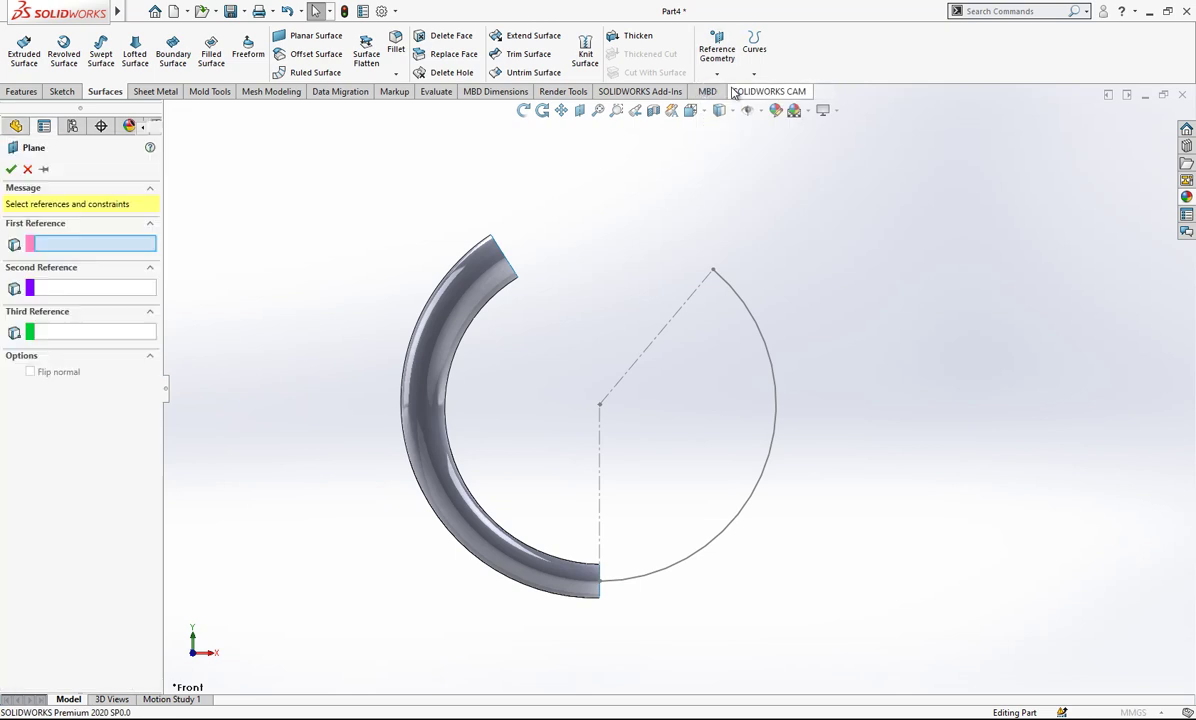
left_click(740, 296)
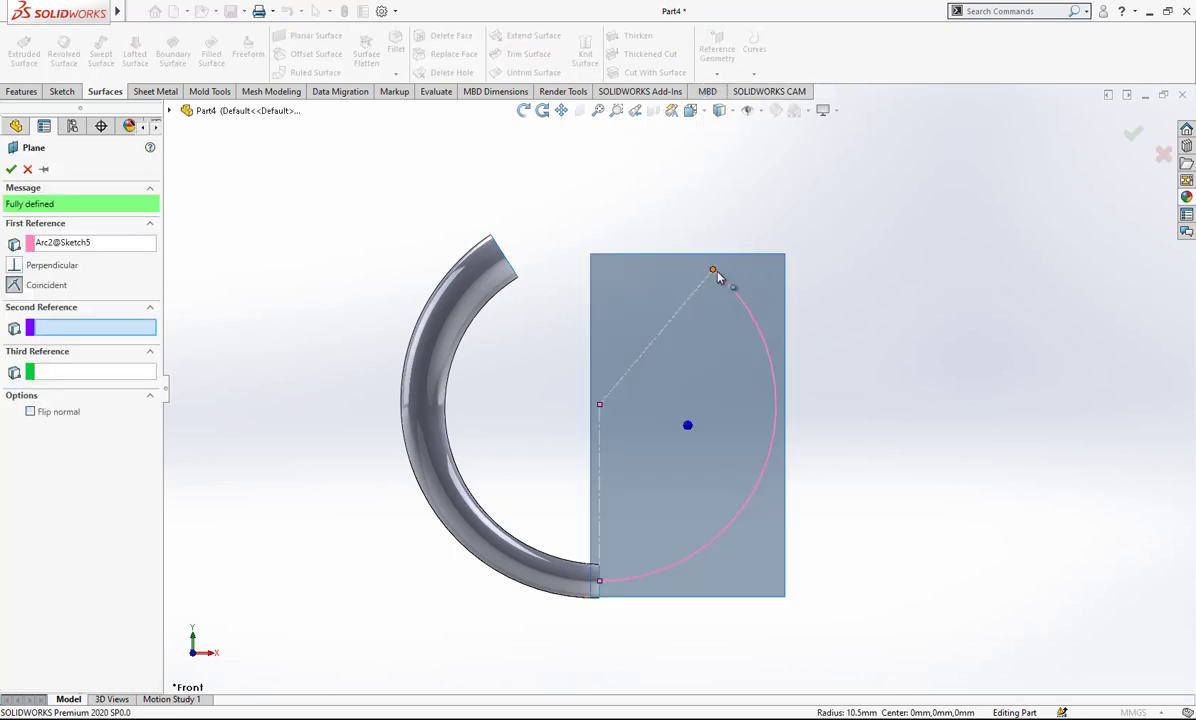
left_click(713, 270)
middle_click_drag(740, 296, 801, 334)
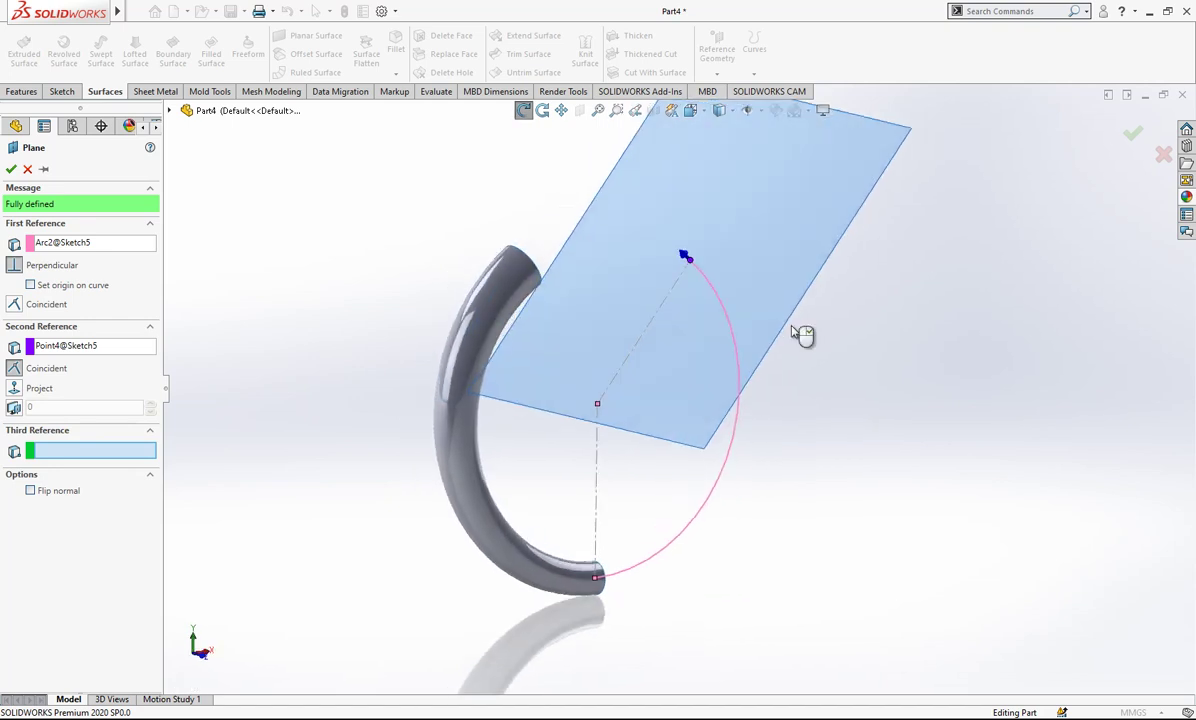
left_click(11, 169)
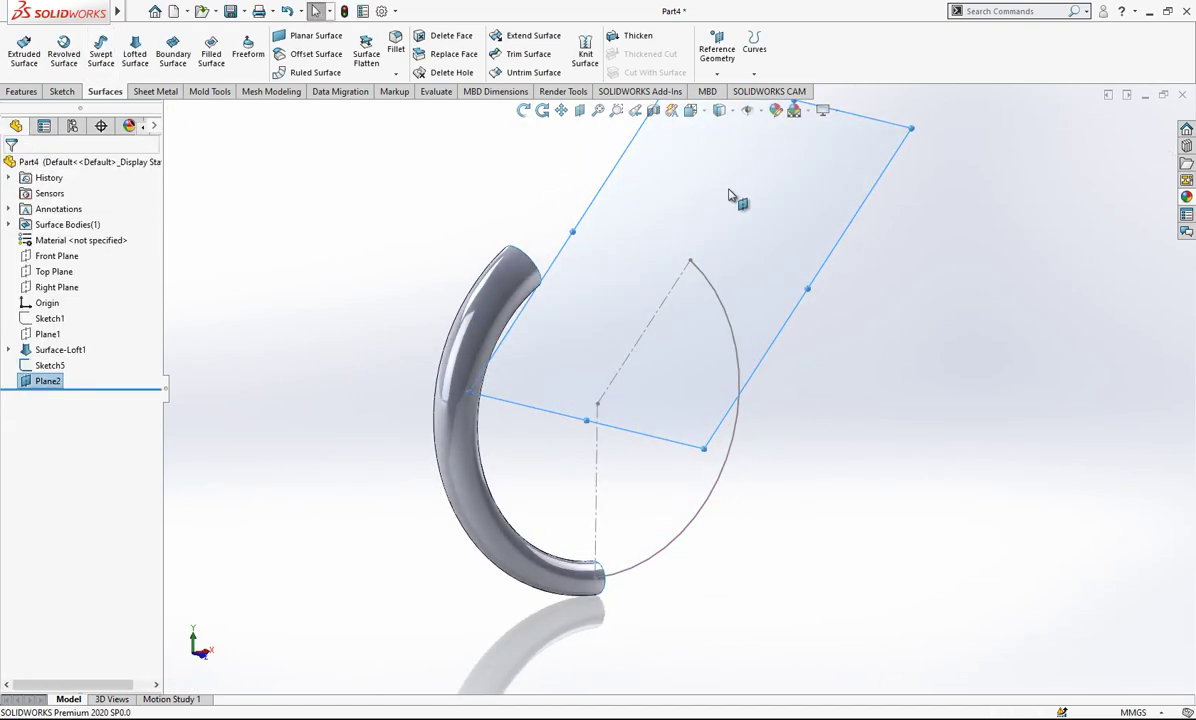
- Sketch a circle about 3.46 mm in diameter on the new reference plane, centred on the right-hand arc's upper endpoint
left_click(730, 195)
left_click(787, 148)
left_click(122, 36)
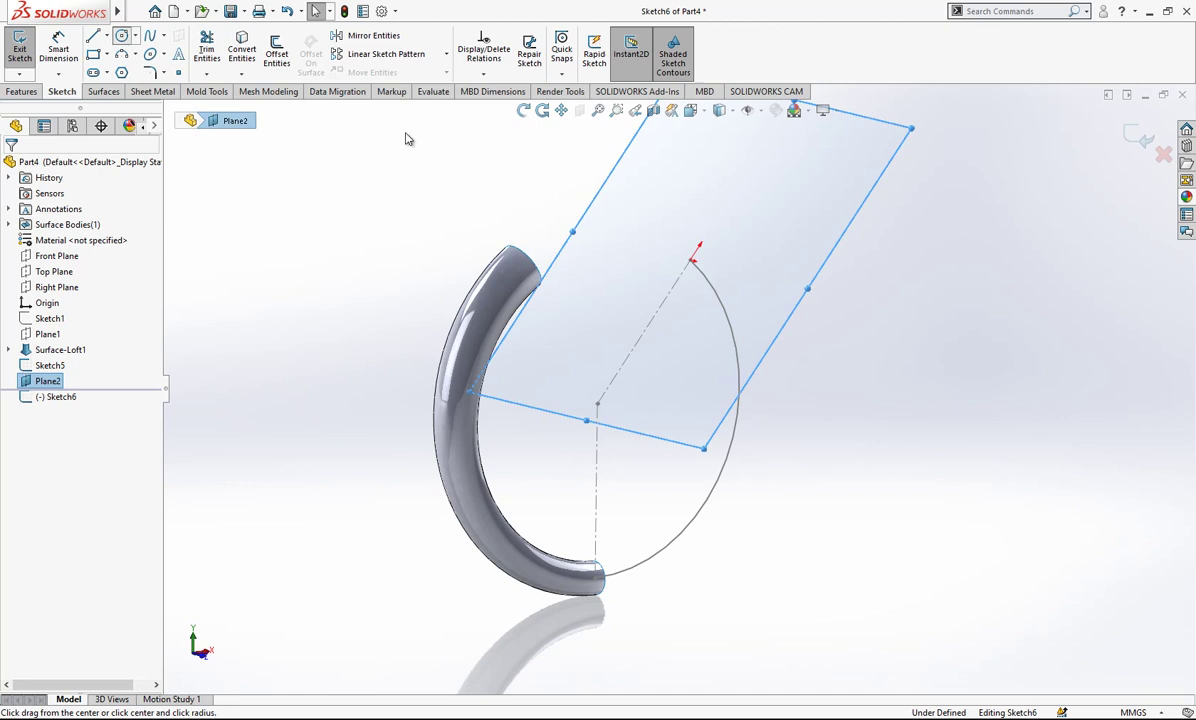
scroll(690, 262, "down", 5)
left_click(670, 270)
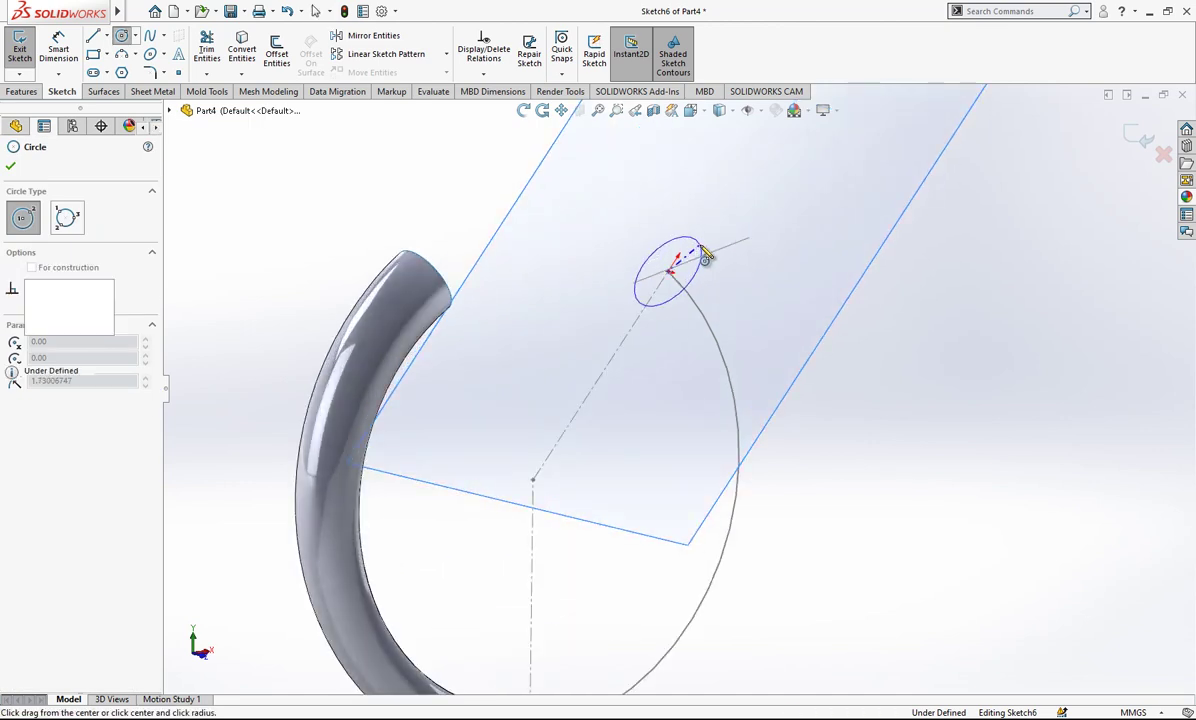
left_click(705, 255)
- Dimension the profile circle's diameter and set it to 3 mm
left_click(60, 47)
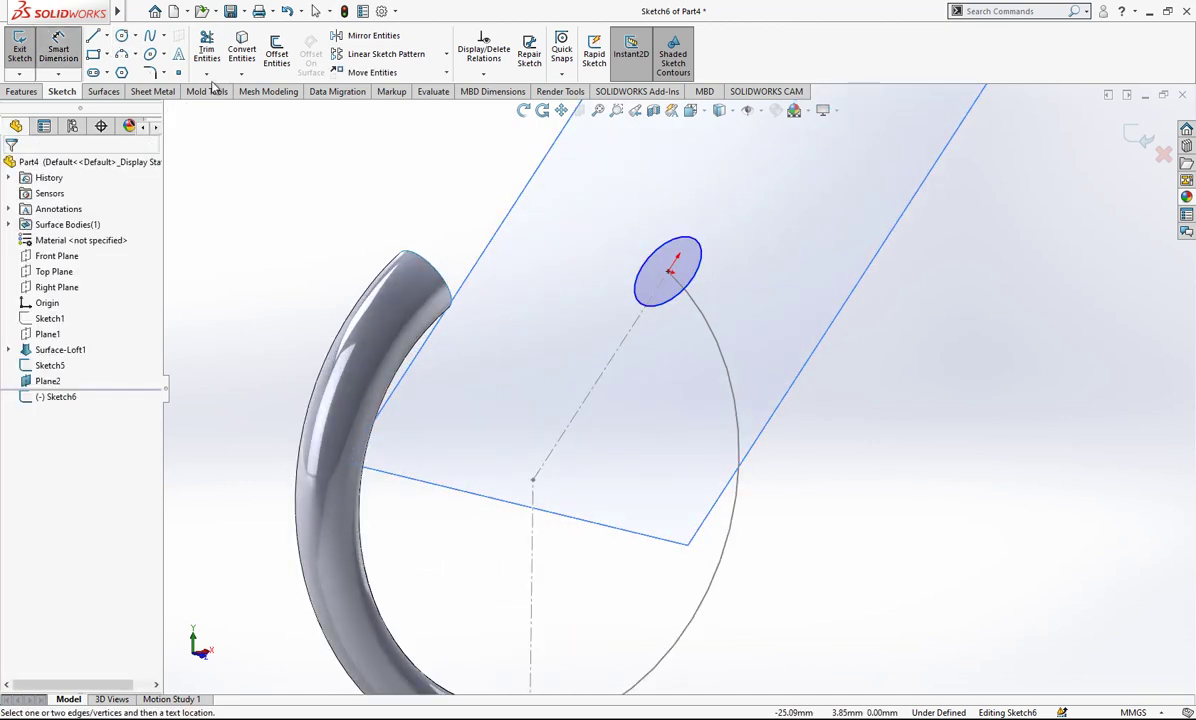
left_click(697, 246)
left_click(738, 234)
type("3")
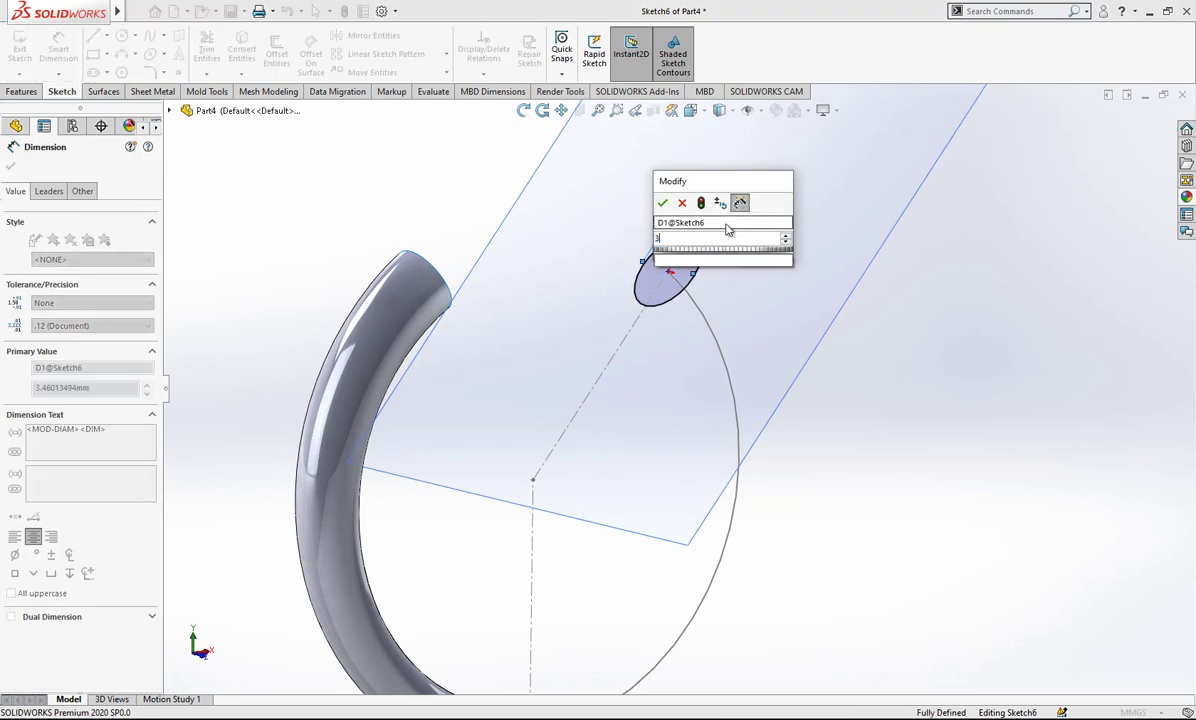
key("Return")
key("Escape")
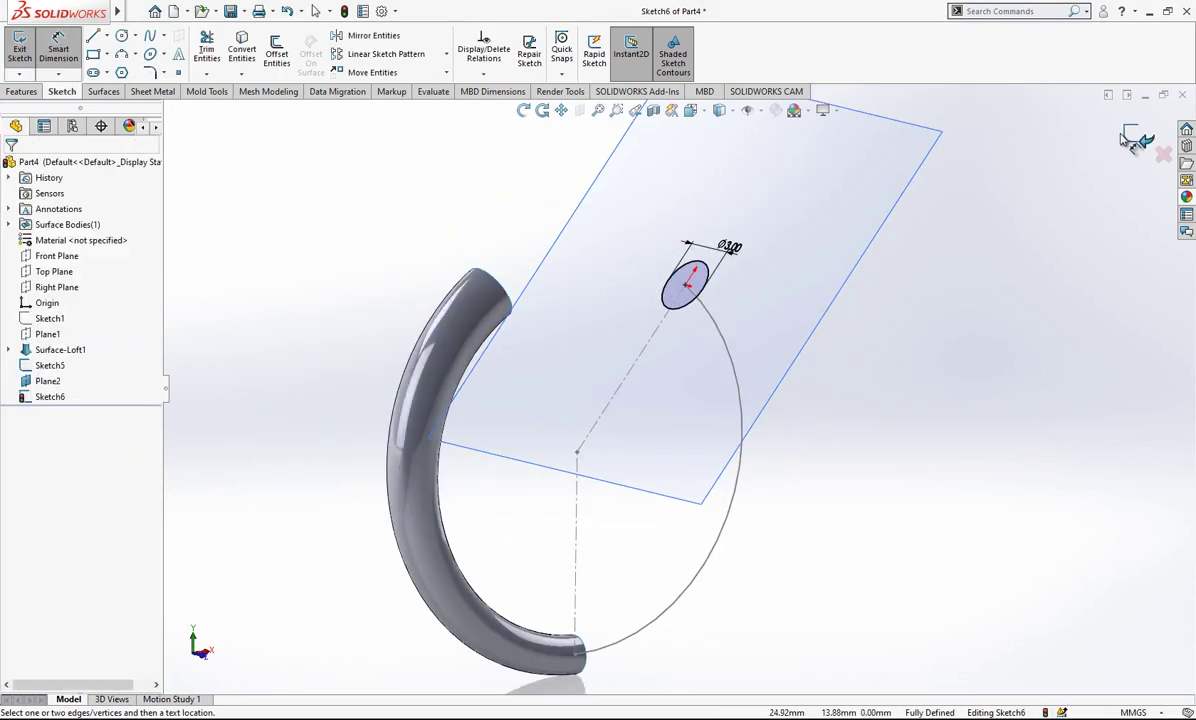
- Close the circle sketch and hide its reference plane
left_click(1139, 138)
left_click(905, 172)
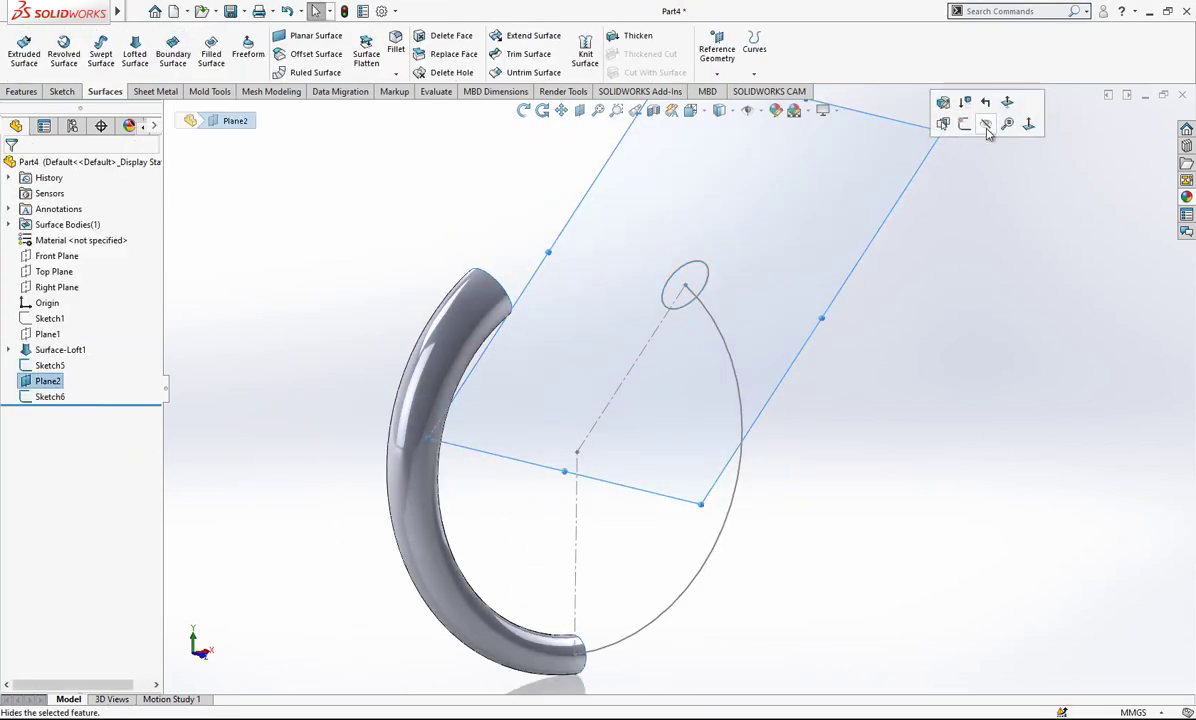
left_click(990, 124)
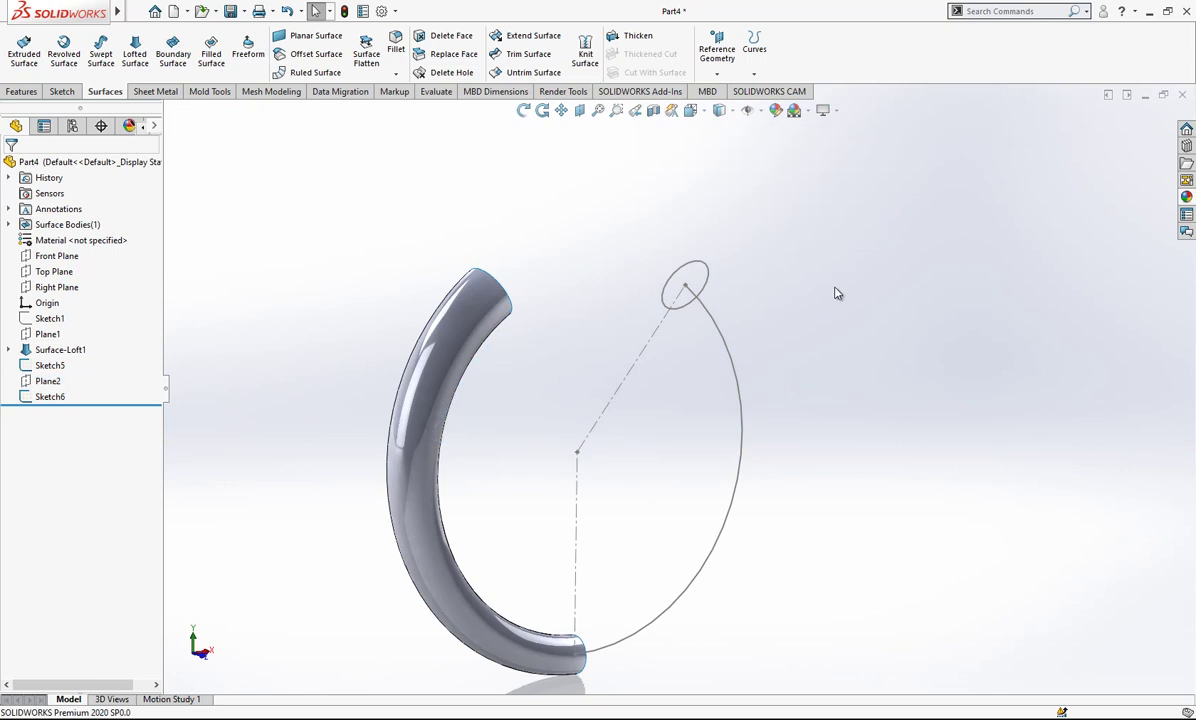
- Set up a lofted surface from the 3 mm circle to the existing tube's lower end edge, using the right-hand arc as centerline
left_click(136, 57)
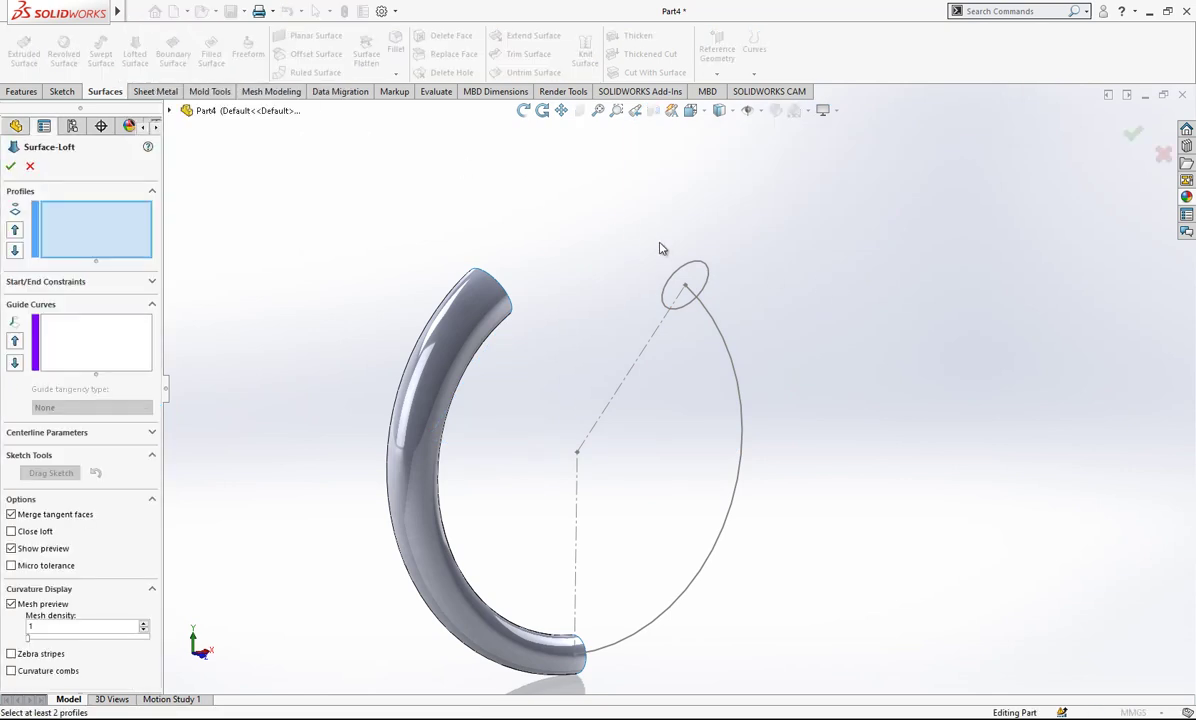
left_click(676, 279)
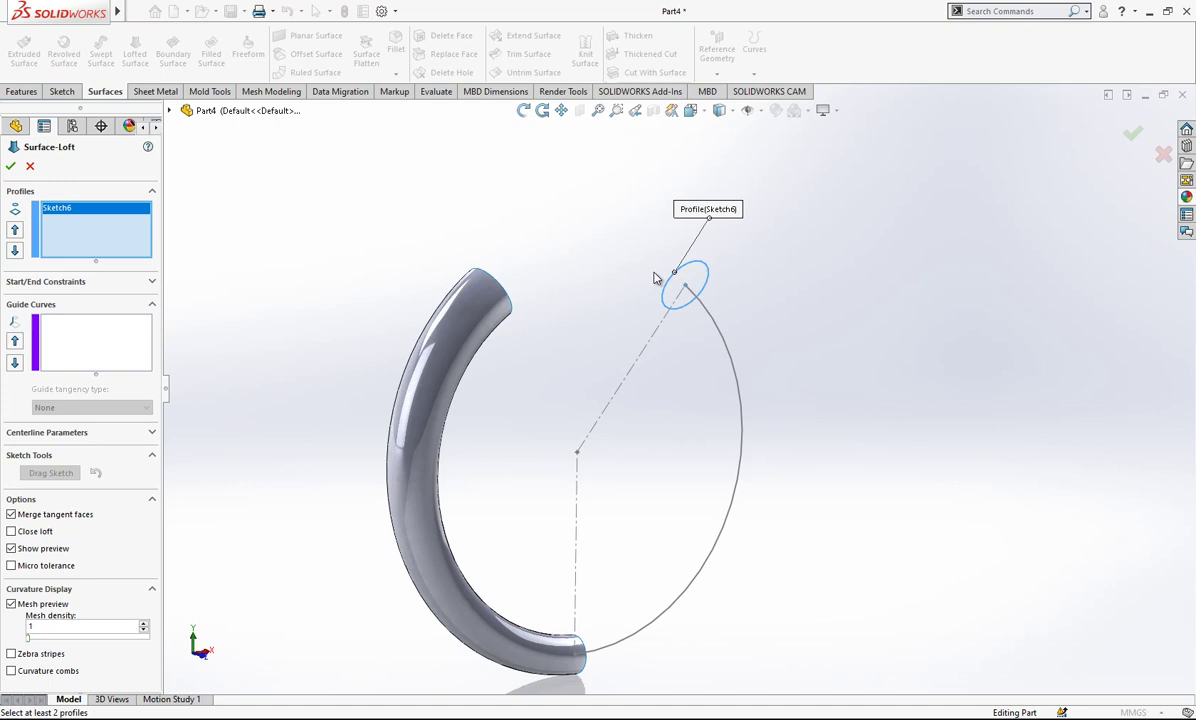
left_click(583, 645)
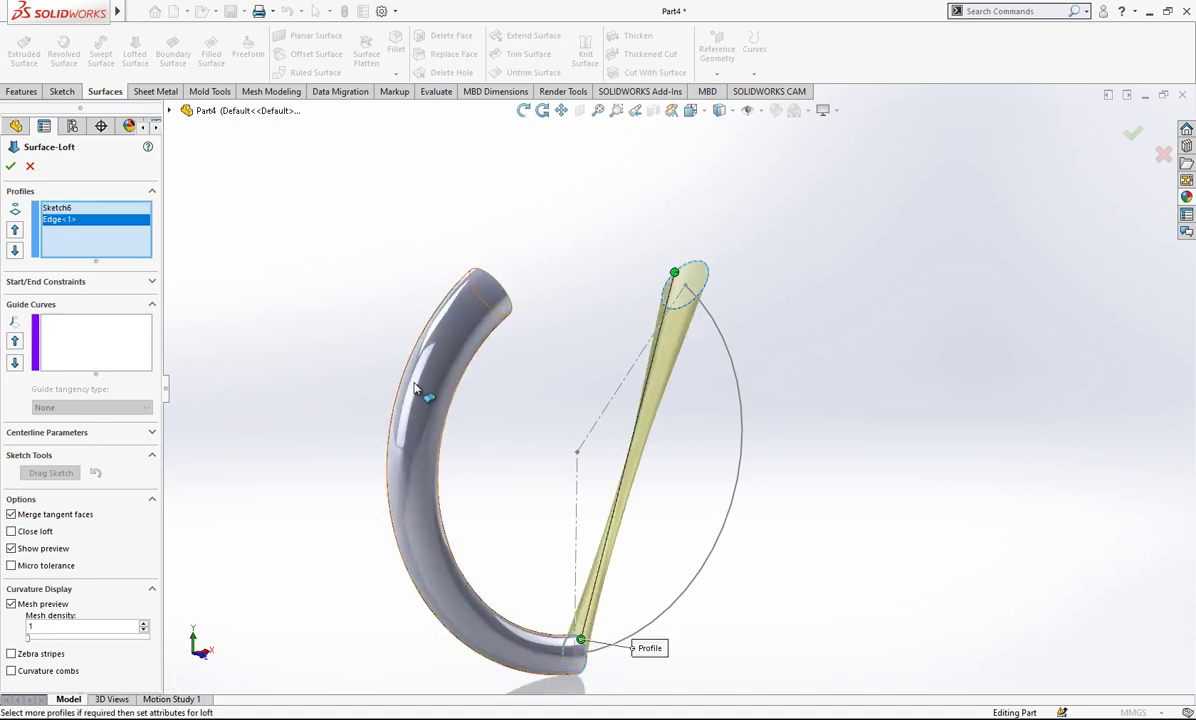
left_click(114, 349)
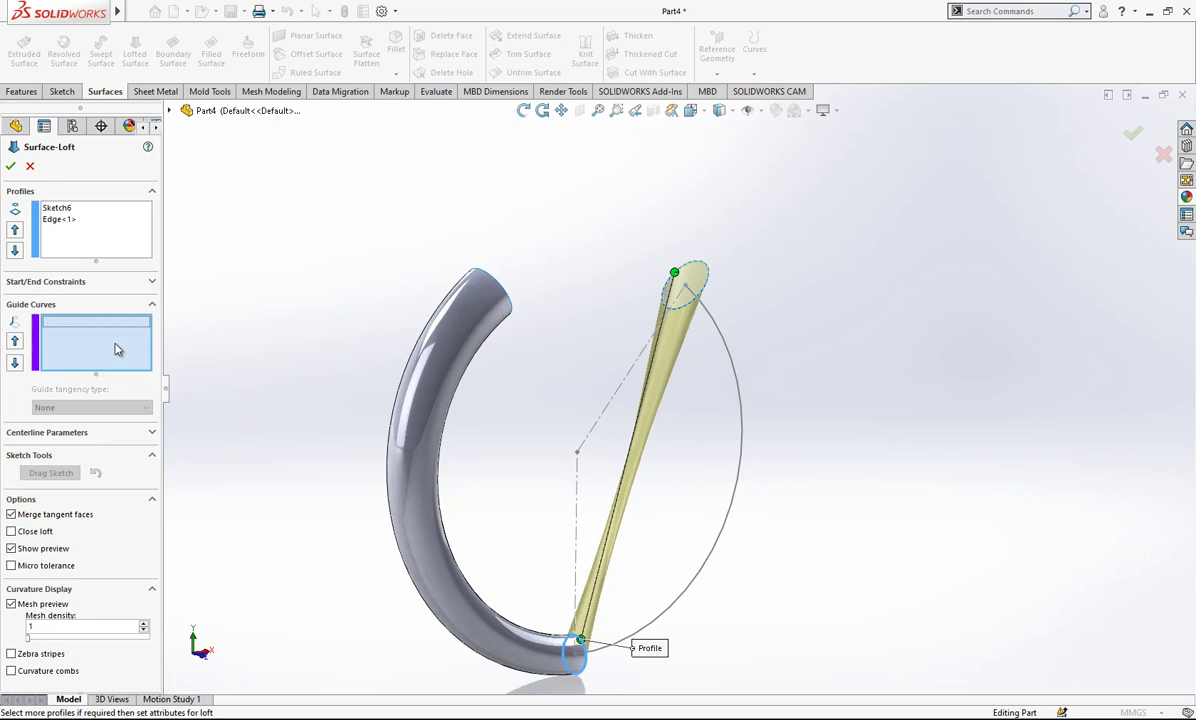
left_click(100, 432)
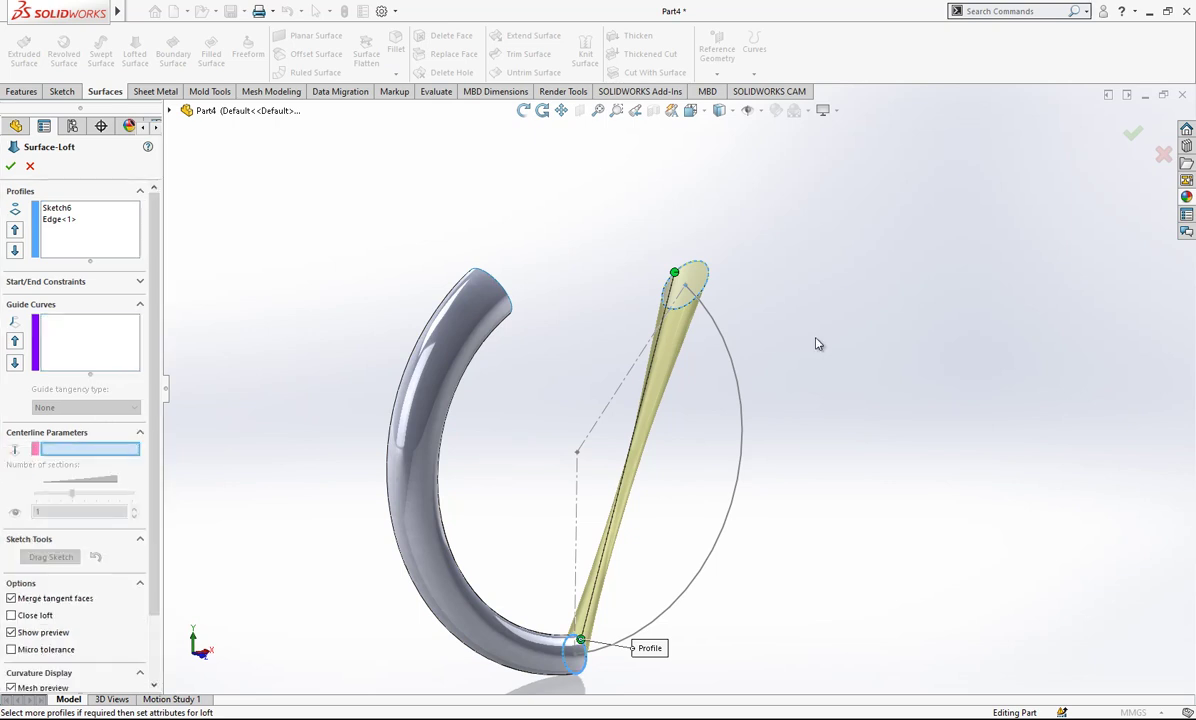
left_click(711, 321)
scroll(720, 311, "up", 2)
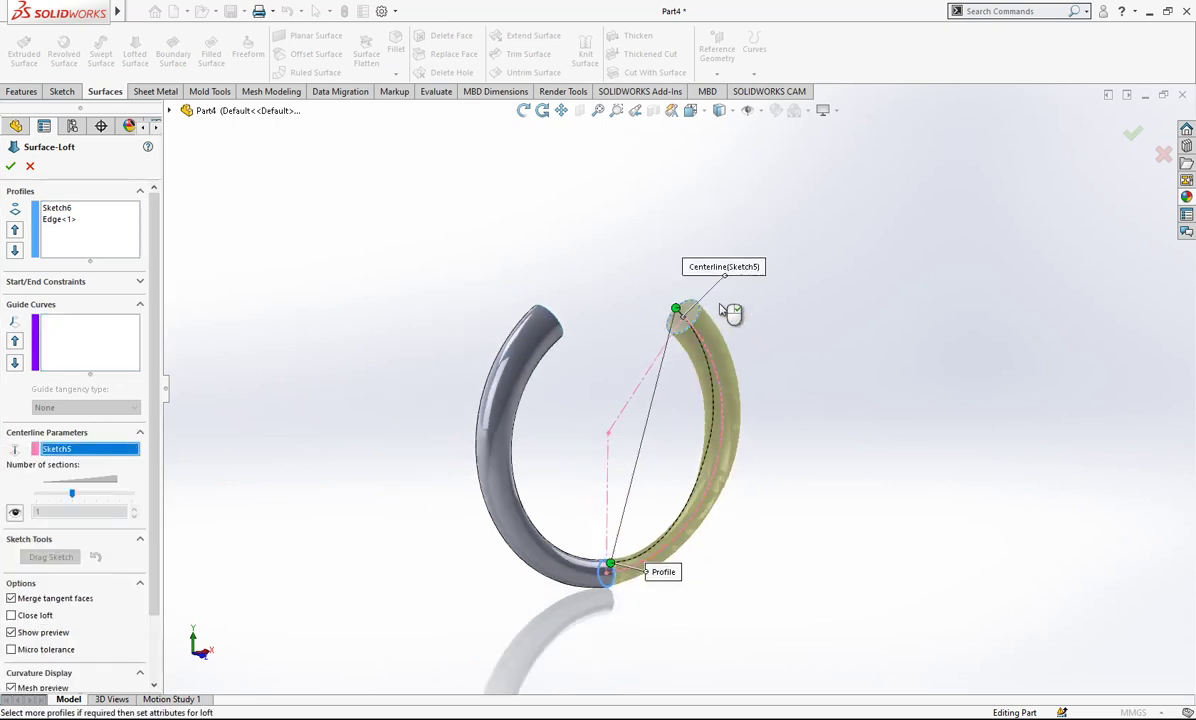
- Shift the loft connector on the circle to the ring's inner side, aligning it with the lower profile's connector, and accept the loft
left_click(690, 110)
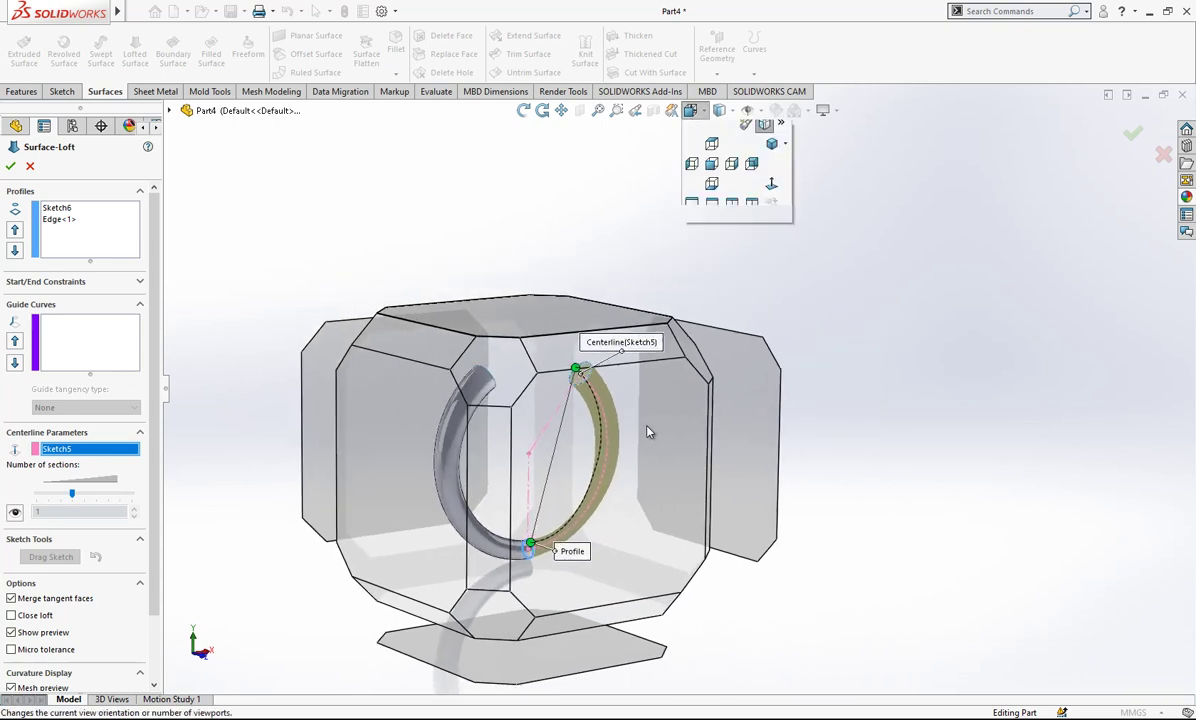
left_click(604, 397)
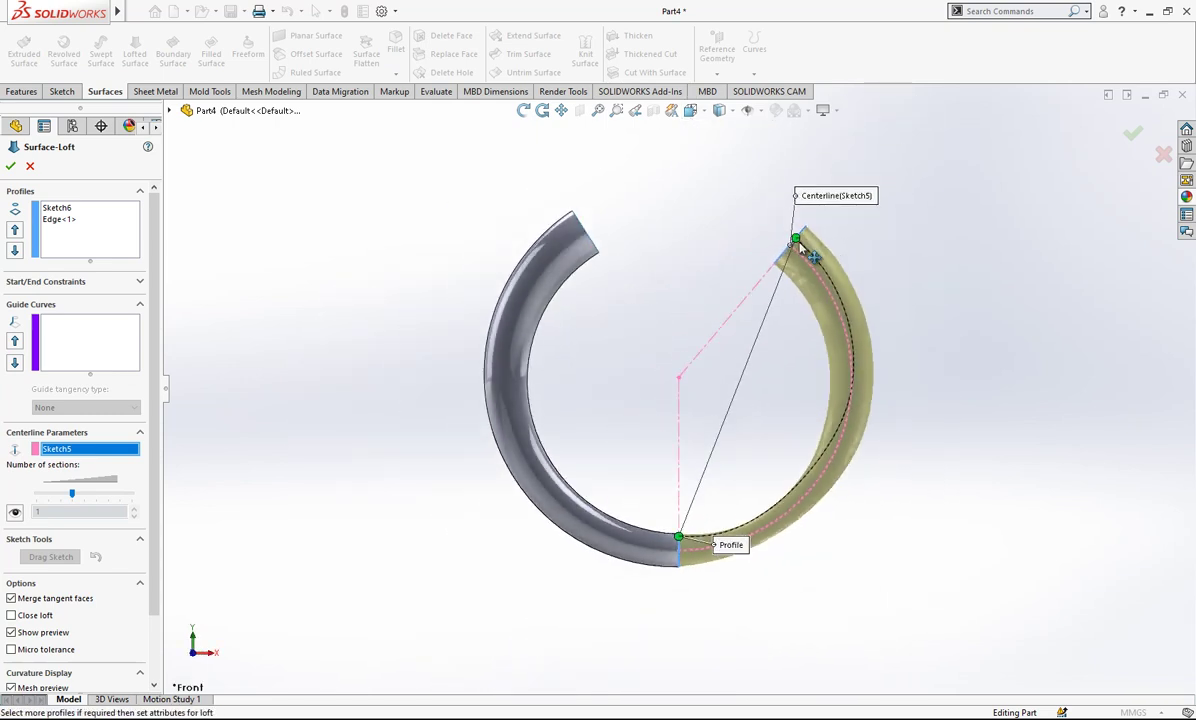
left_click_drag(785, 241, 478, 276)
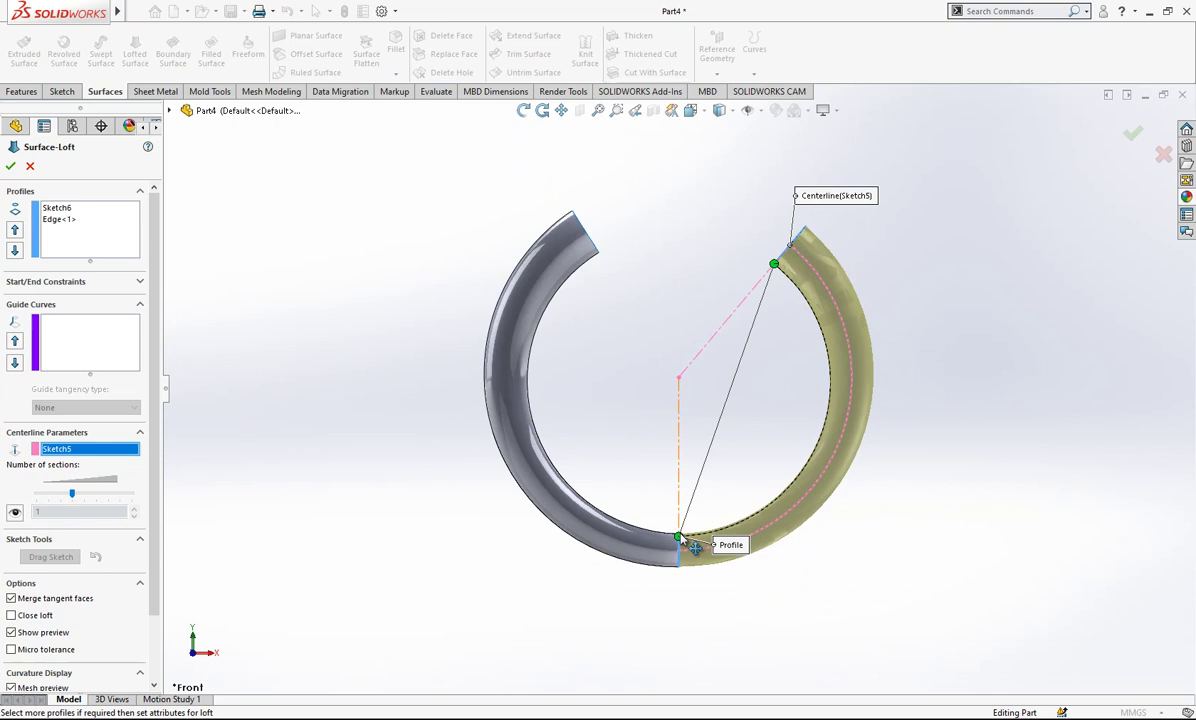
scroll(785, 540, "down", 1)
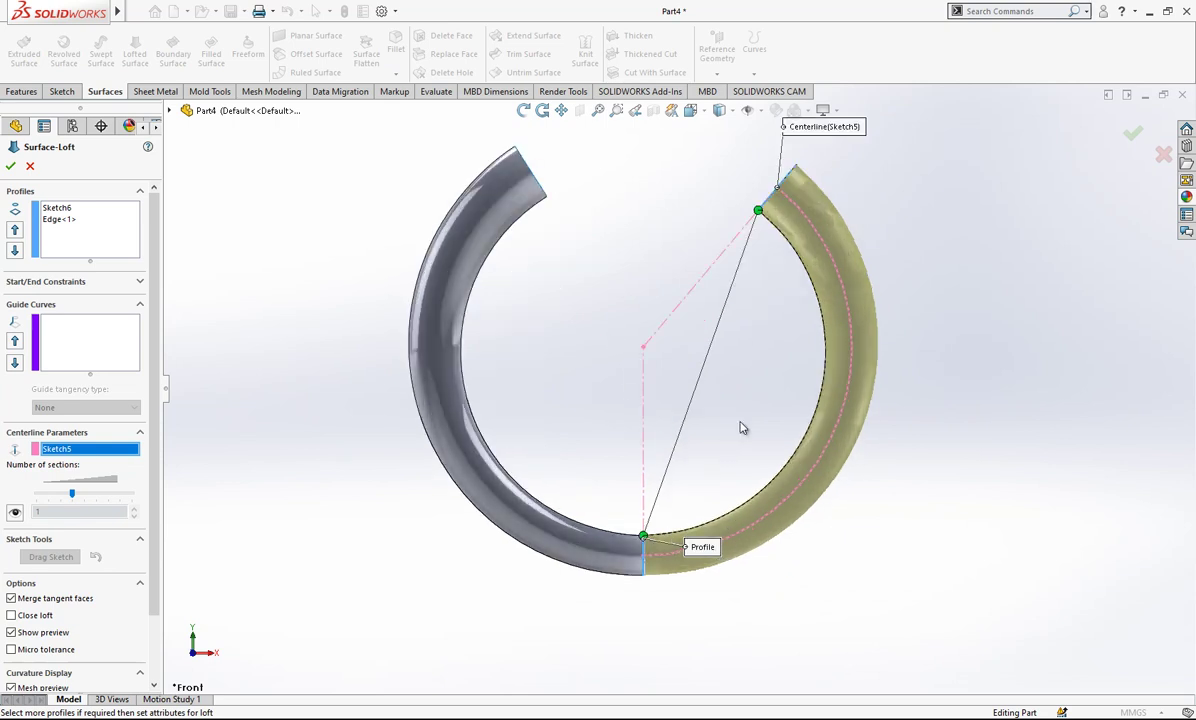
scroll(800, 300, "up", 1)
scroll(803, 283, "down", 1)
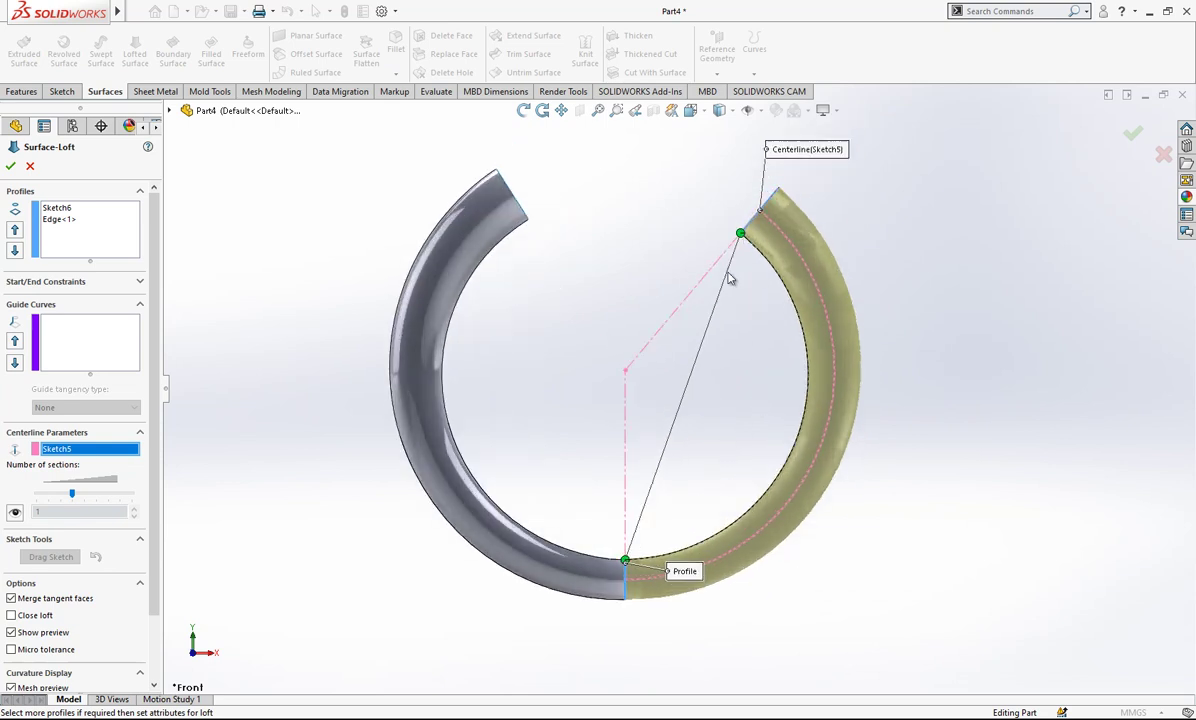
middle_click_drag(674, 540, 709, 605)
scroll(655, 556, "down", 3)
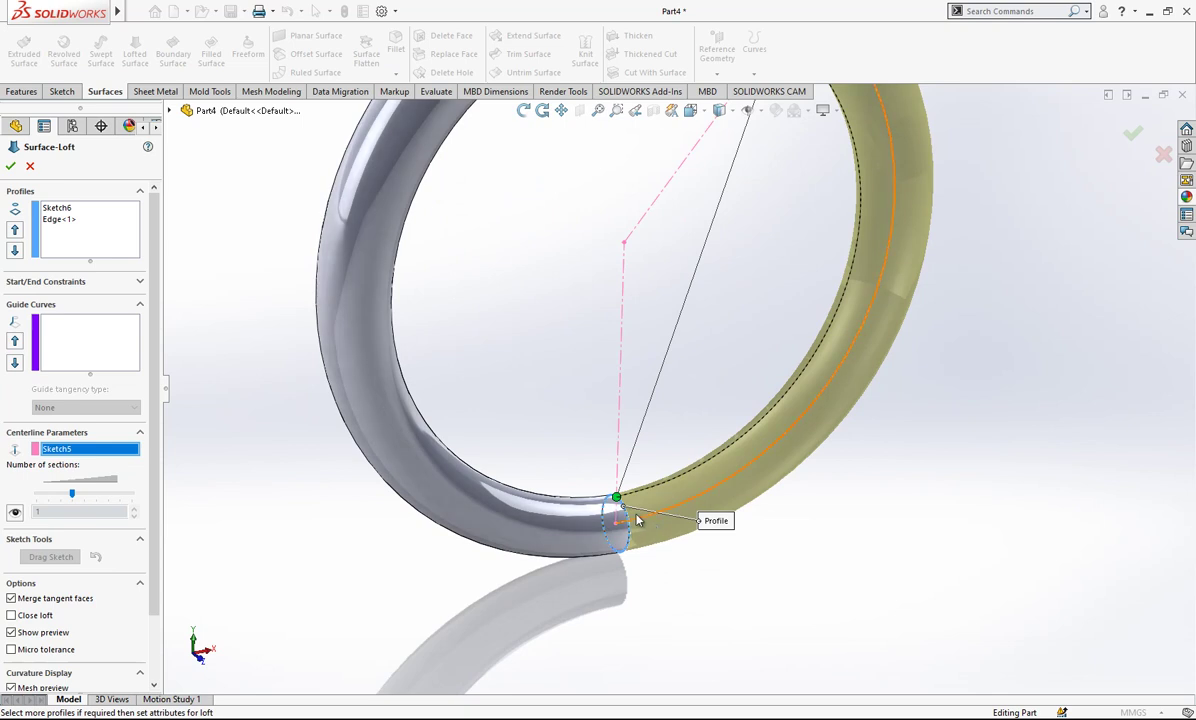
scroll(637, 500, "up", 4)
right_click(808, 268)
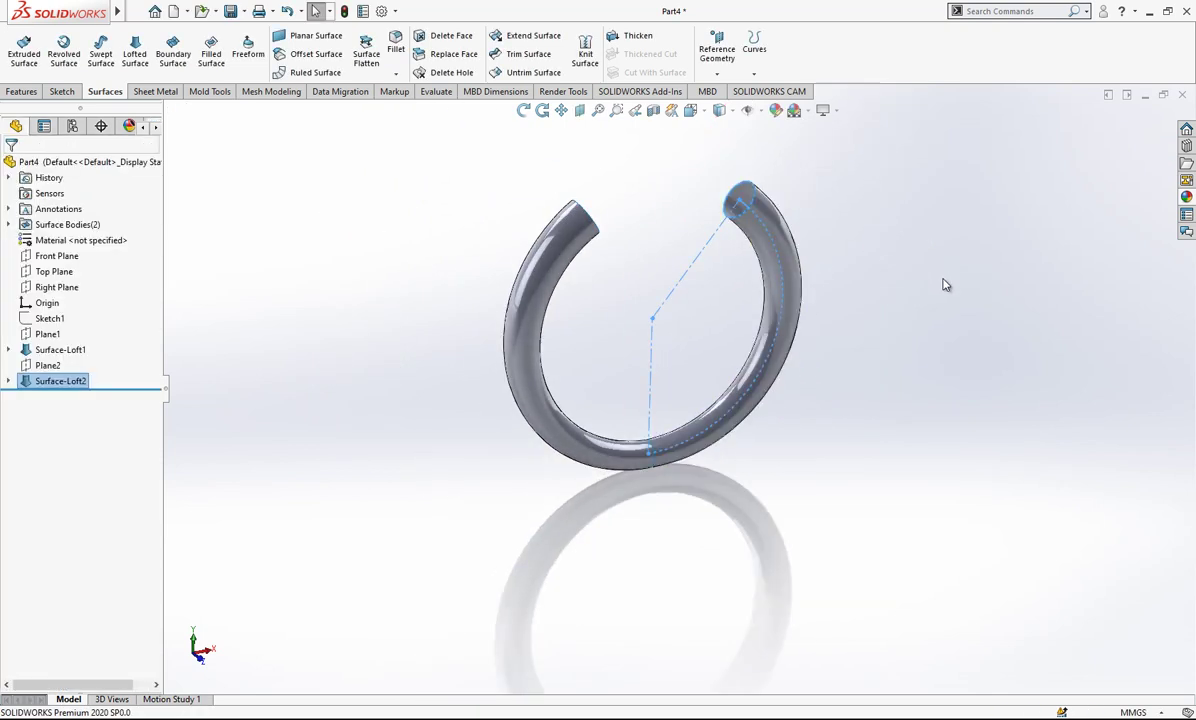
- Edit the right-hand lofted surface to use Normal To Profile as start constraint and Tangency To Face as end constraint
left_click(943, 281)
scroll(812, 405, "up", 1)
middle_click_drag(813, 405, 757, 318)
scroll(765, 367, "down", 3)
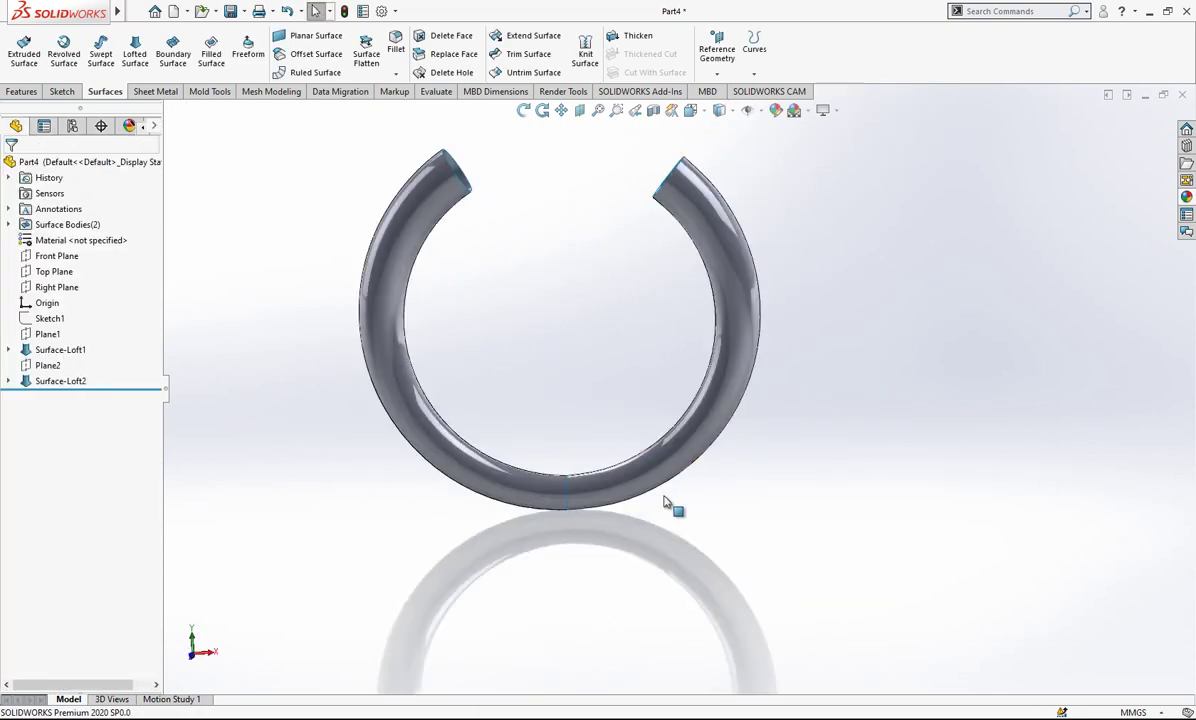
left_click(67, 381)
left_click(78, 335)
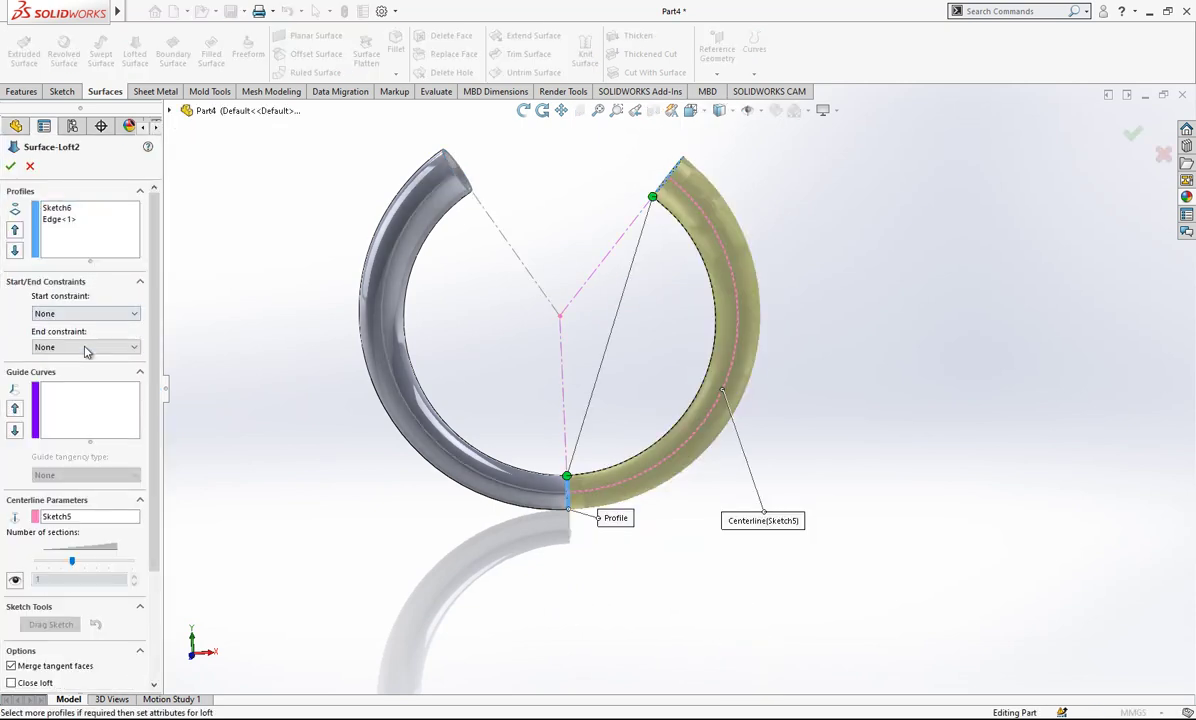
left_click(87, 347)
left_click(80, 376)
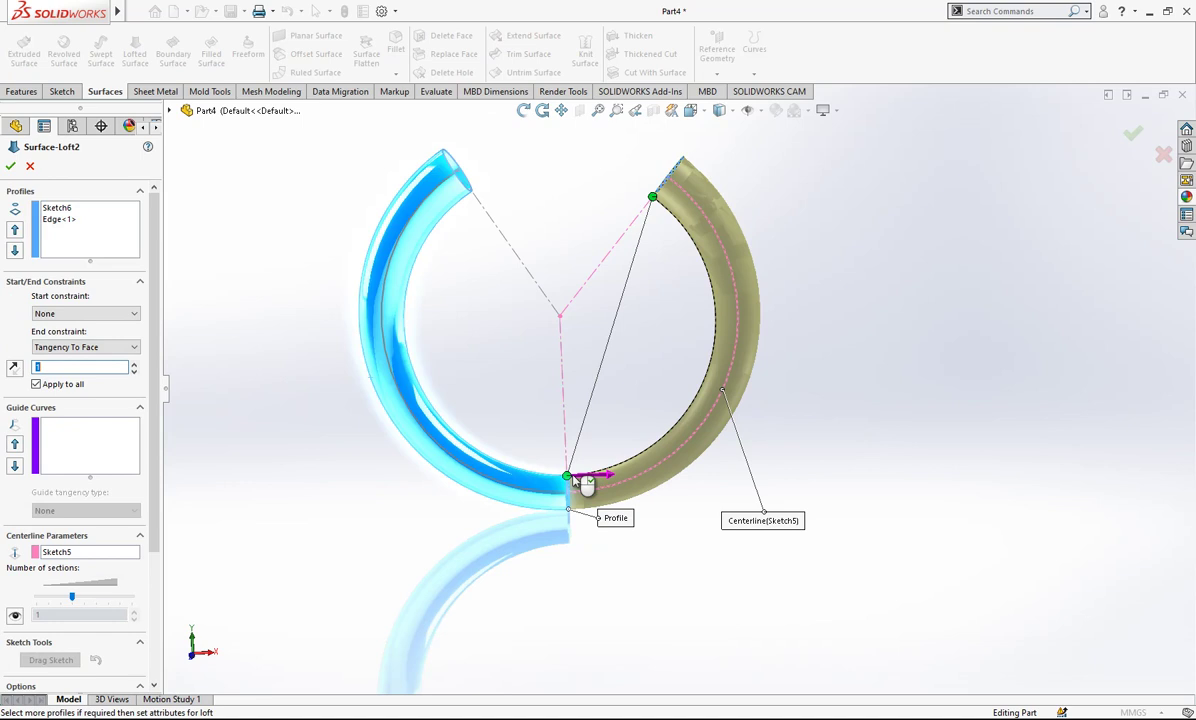
left_click(60, 314)
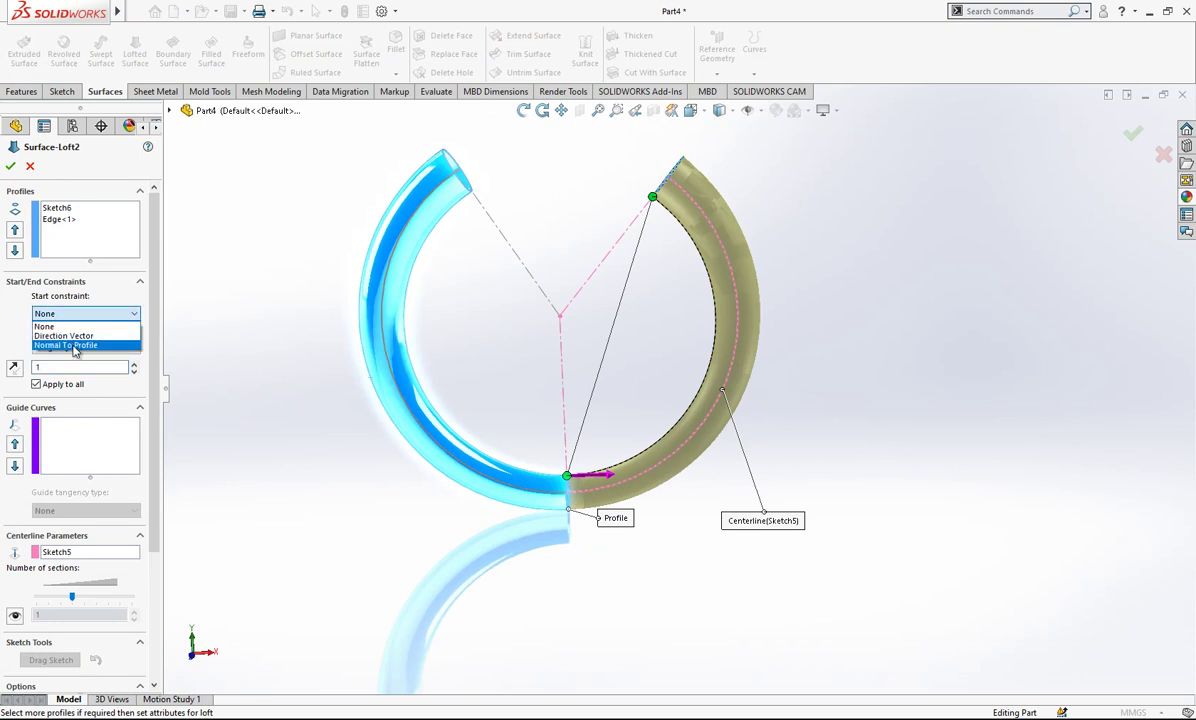
left_click(65, 344)
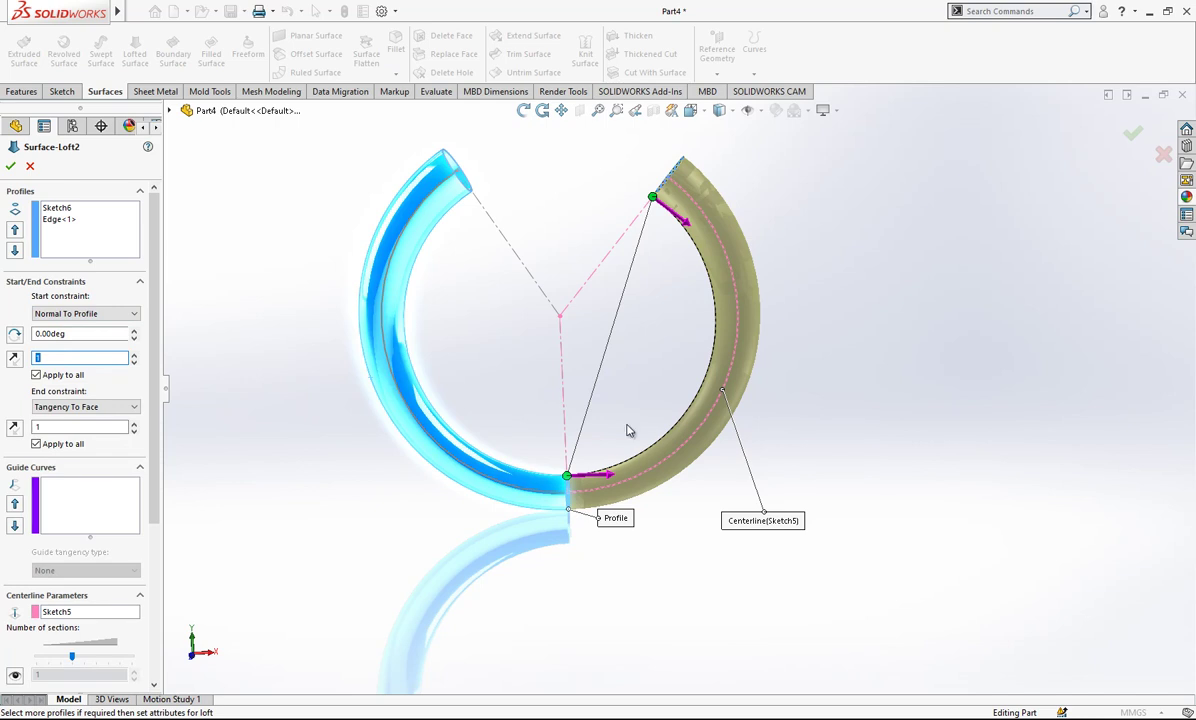
scroll(620, 480, "down", 1)
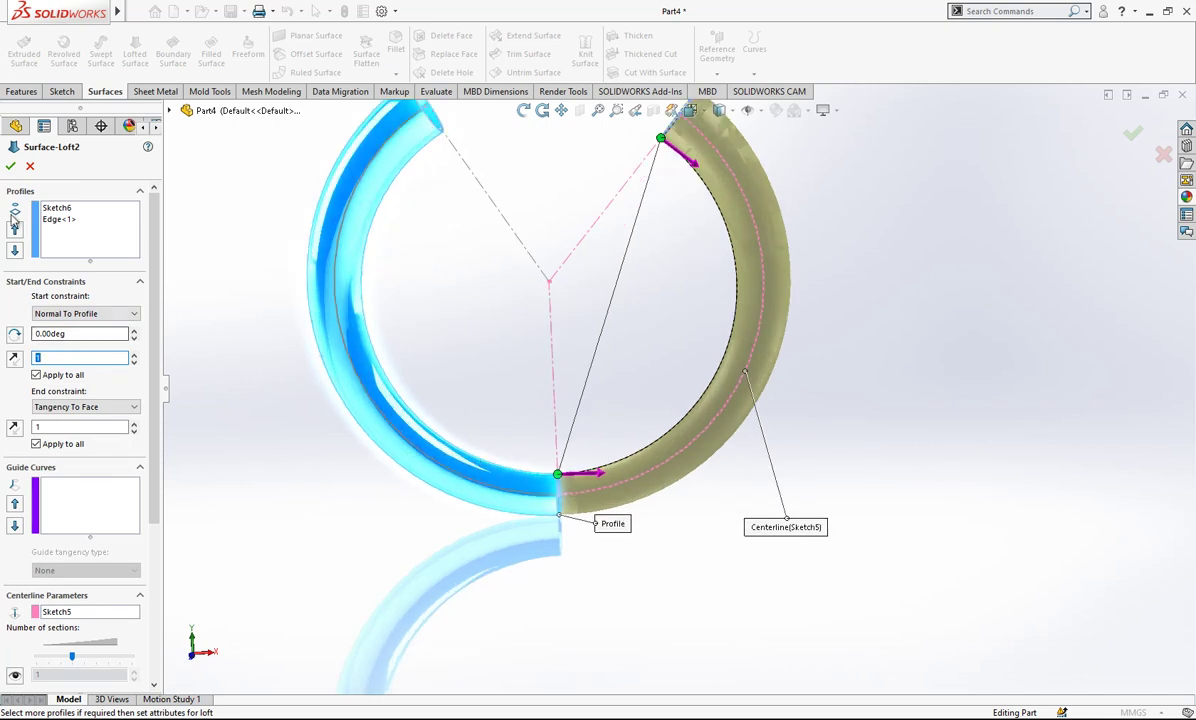
left_click(12, 168)
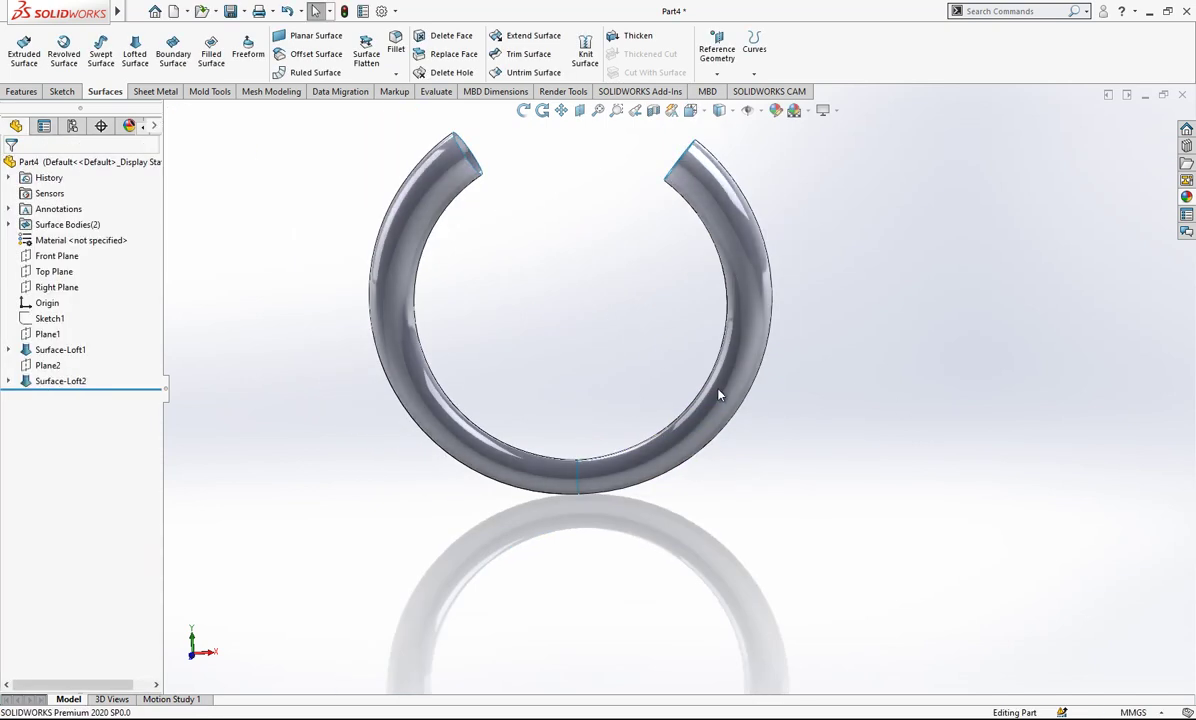
- Show the hidden layout sketch with its construction circles above the ring opening
mouse_move(715, 392)
middle_mouse_down()
mouse_move(835, 332)
mouse_move(724, 381)
middle_mouse_up()
middle_click_drag(745, 321, 730, 335)
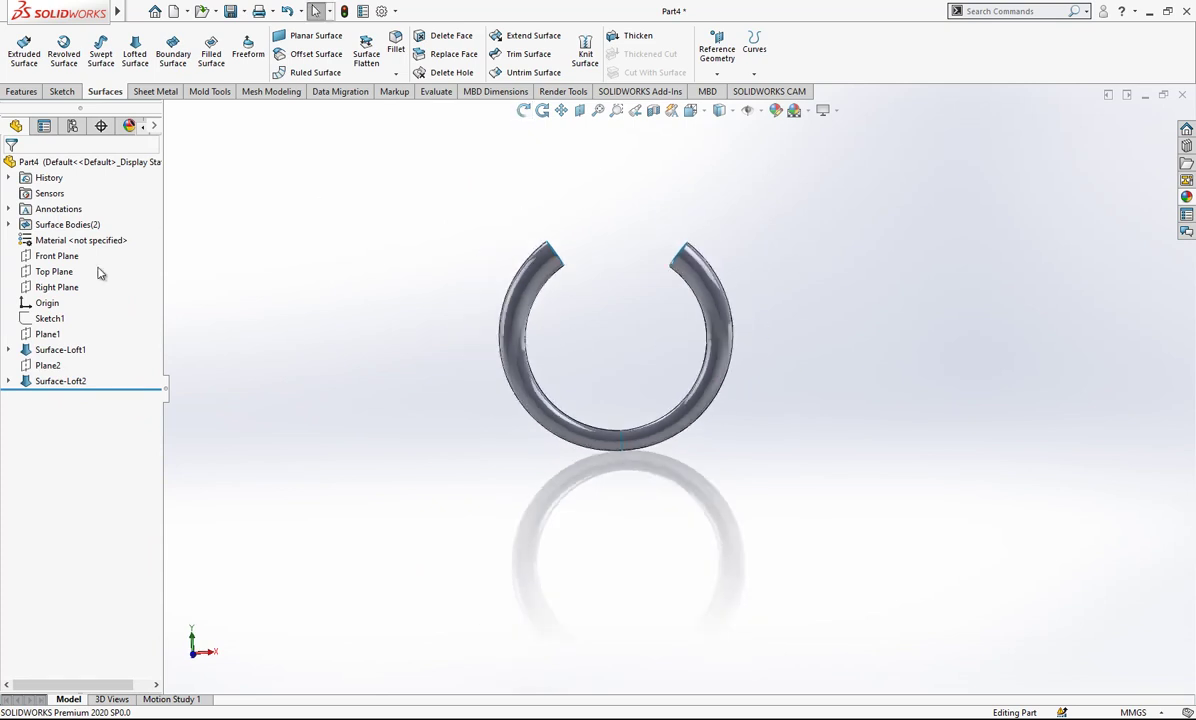
left_click(48, 318)
left_click(72, 299)
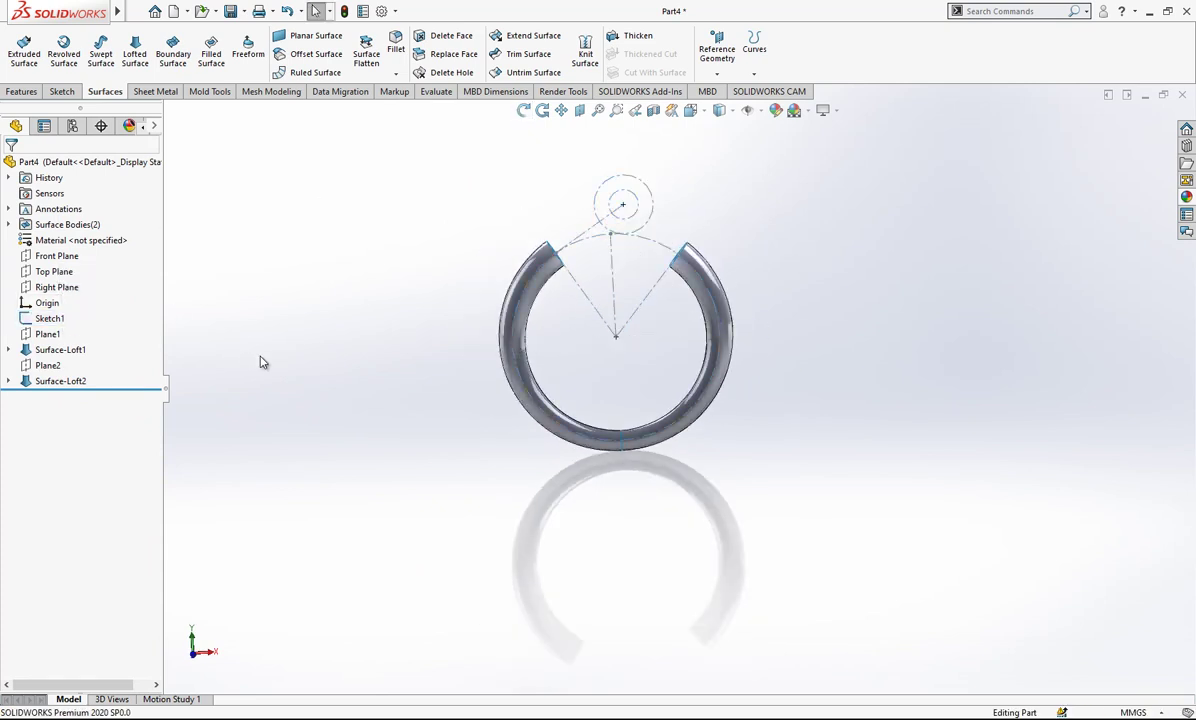
mouse_move(812, 235)
middle_mouse_down("ctrl")
mouse_move(793, 275)
mouse_move(747, 302)
middle_mouse_up("ctrl")
left_click(691, 112)
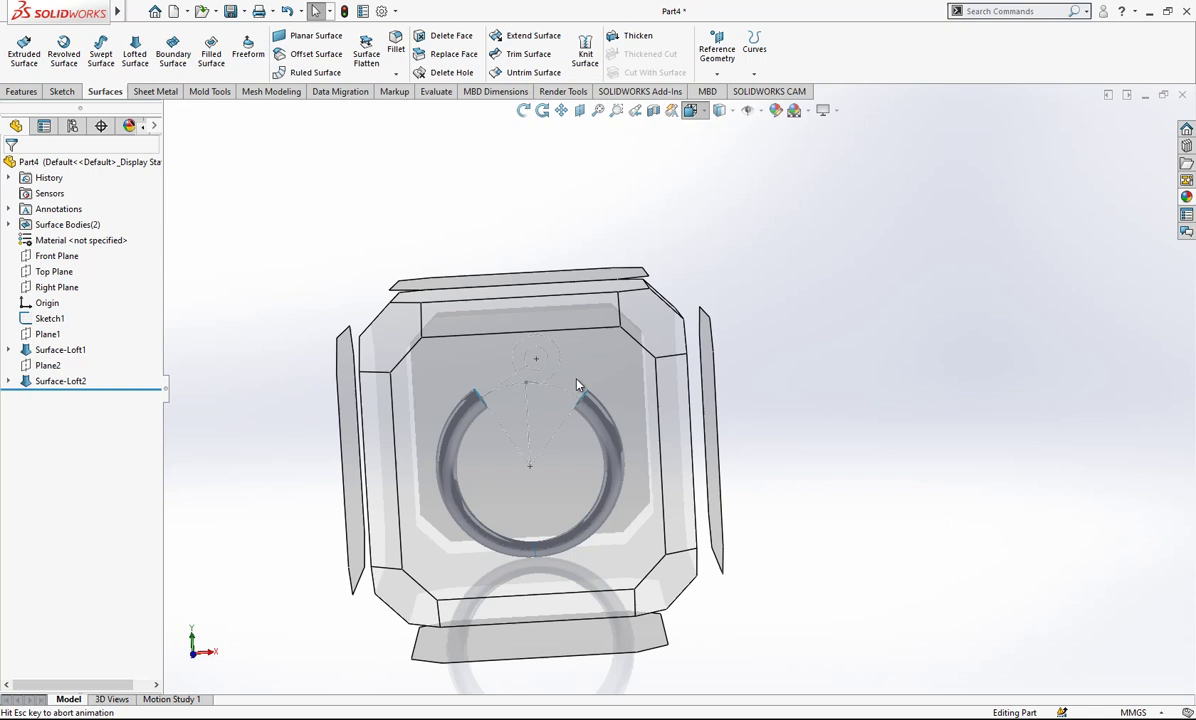
left_click(632, 358)
scroll(634, 358, "up", 2)
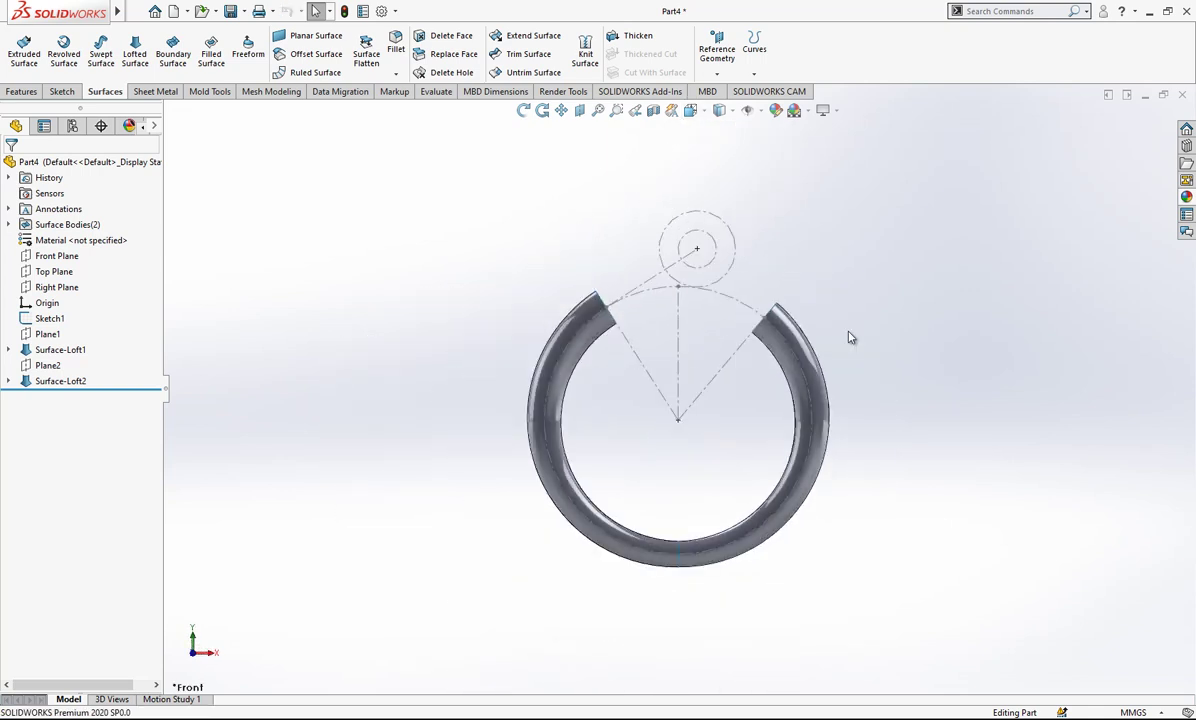
scroll(852, 336, "down", 1)
- Start a sketch on the Front Plane and convert the layout sketch's large ring circle and 6 mm circle into it
left_click(80, 255)
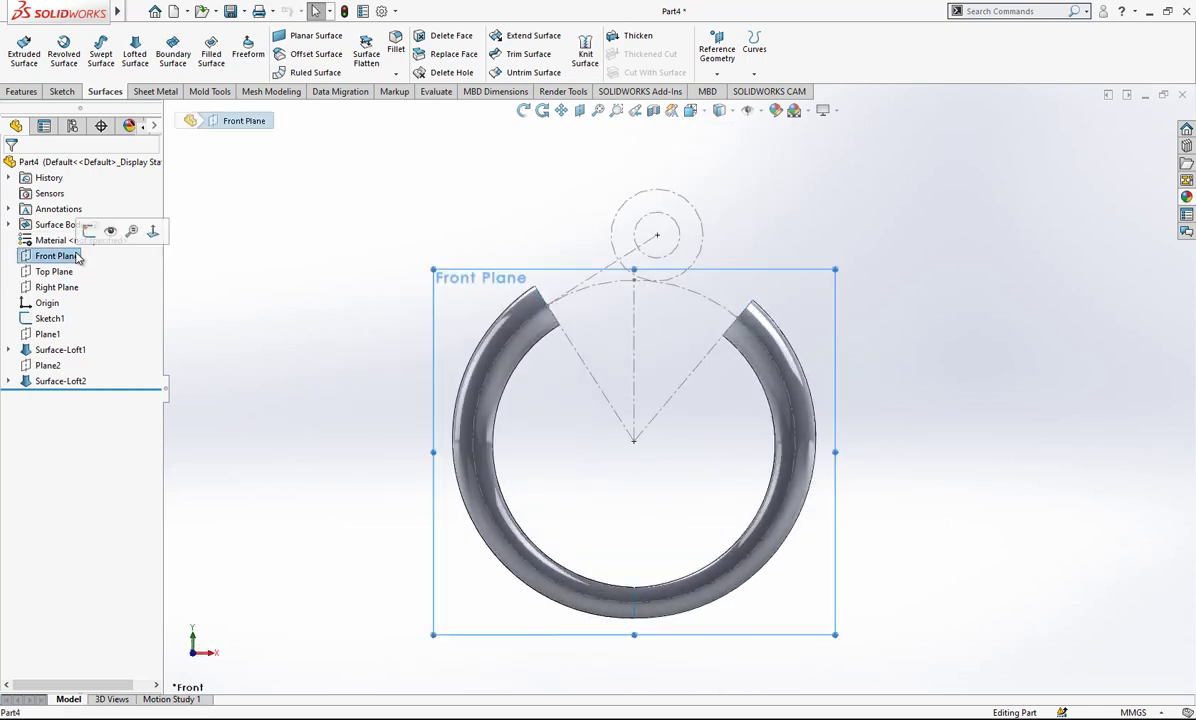
left_click(88, 230)
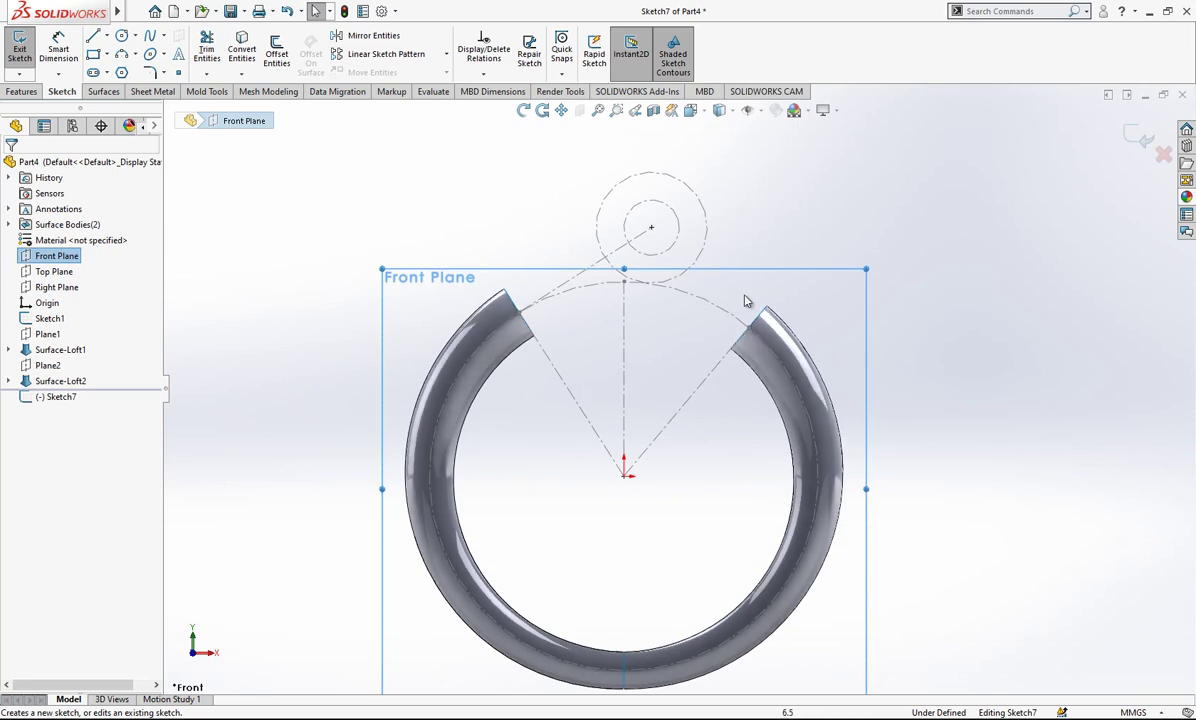
left_click(669, 281)
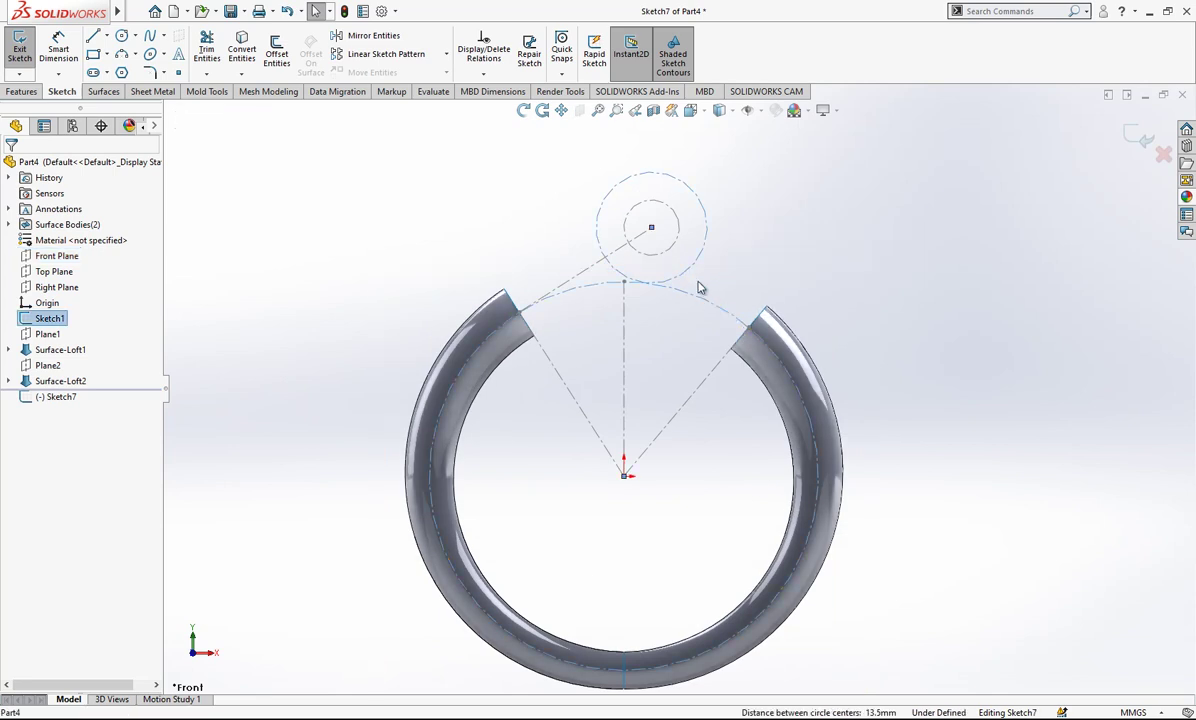
left_click(612, 272)
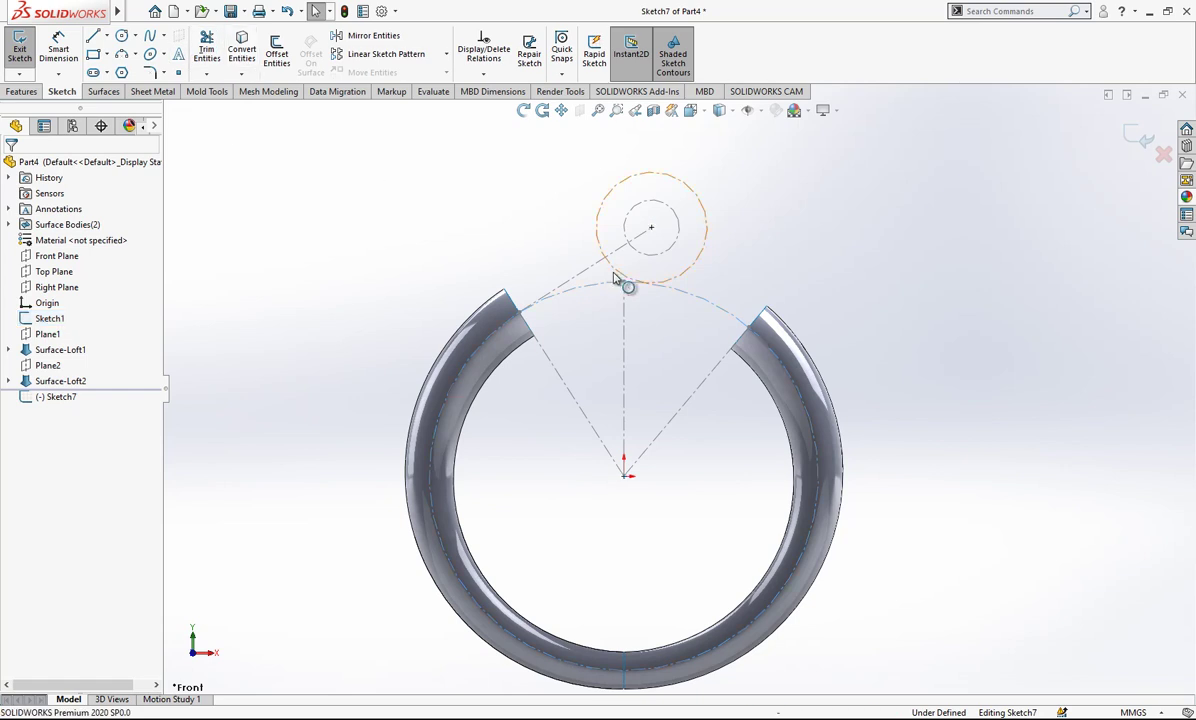
left_click(242, 50)
scroll(777, 277, "down", 2)
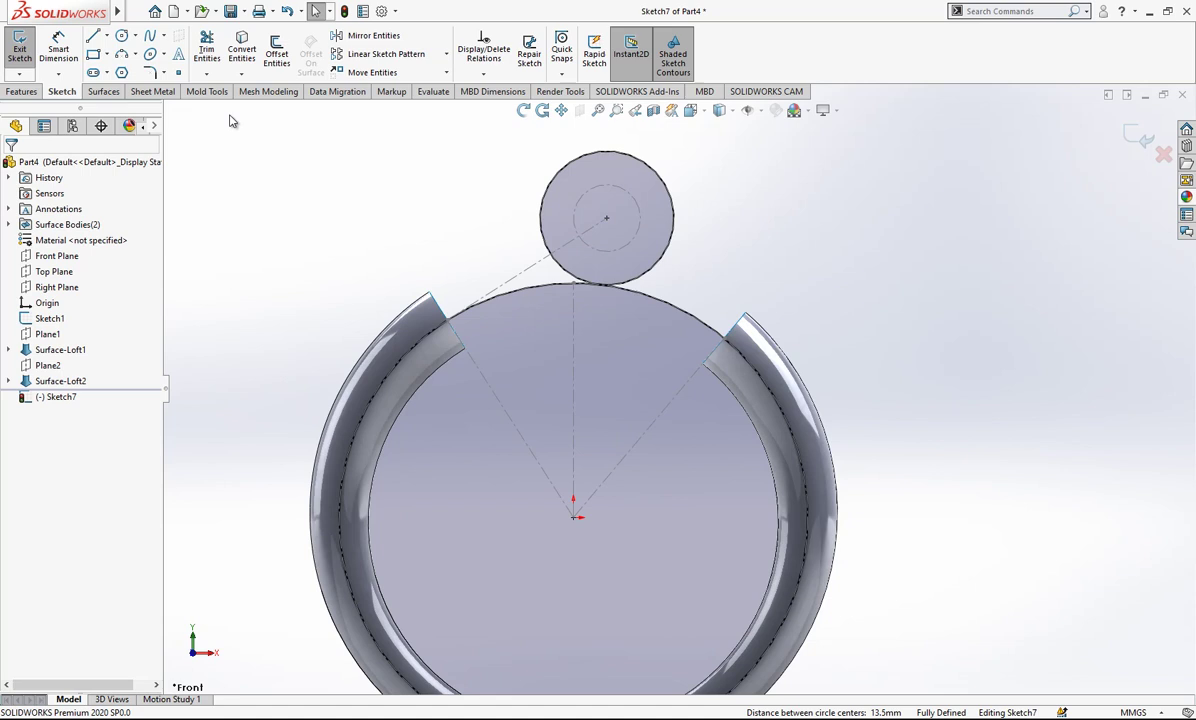
- Sketch a line about 12.7 mm long from the right tube end's center across the small circle, made coincident with the circle's center
left_click(101, 39)
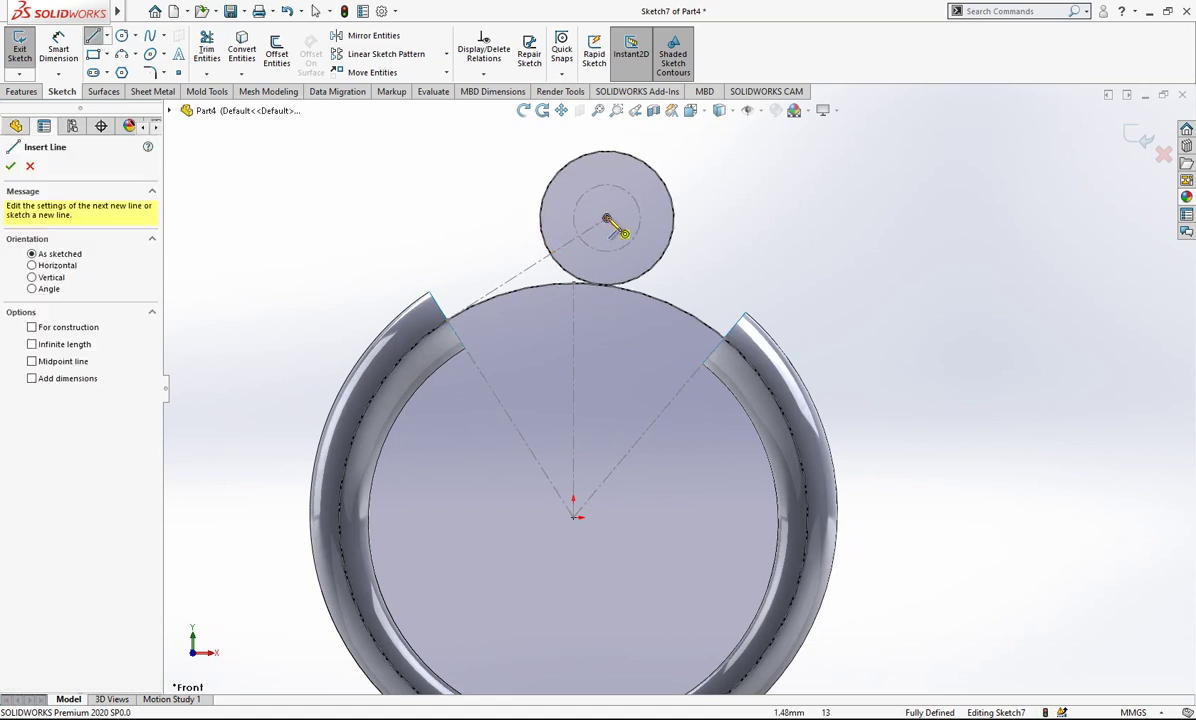
left_click_drag(723, 336, 522, 137)
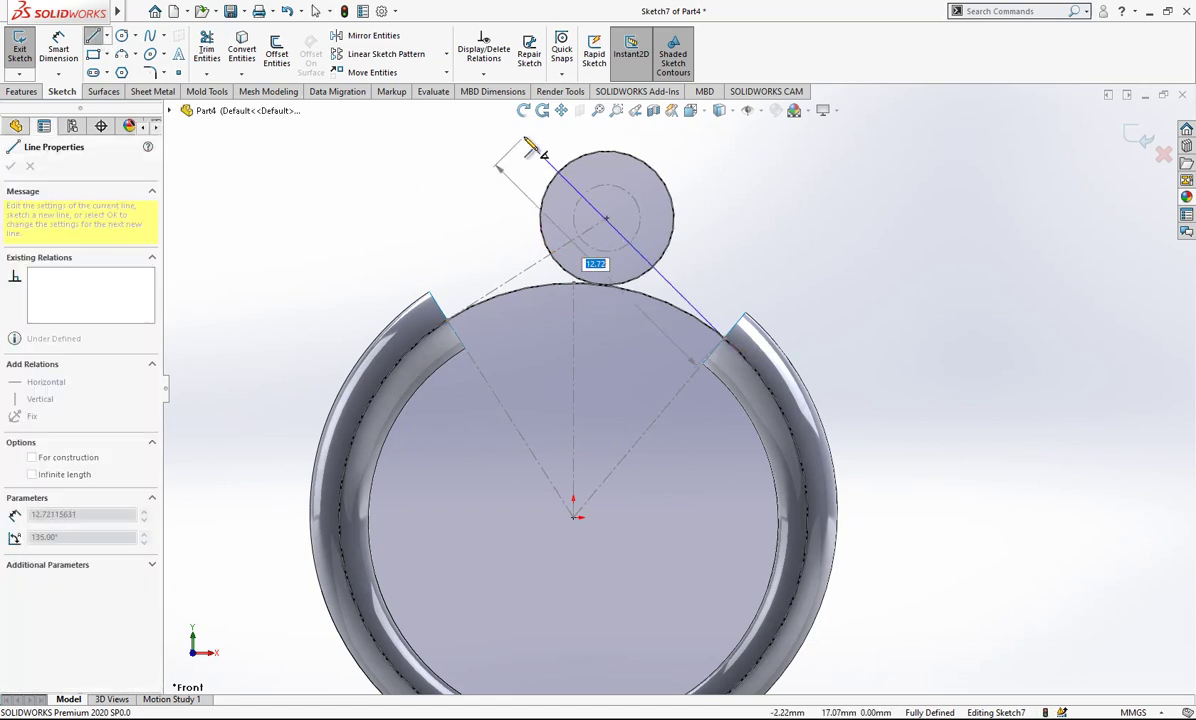
key("Escape")
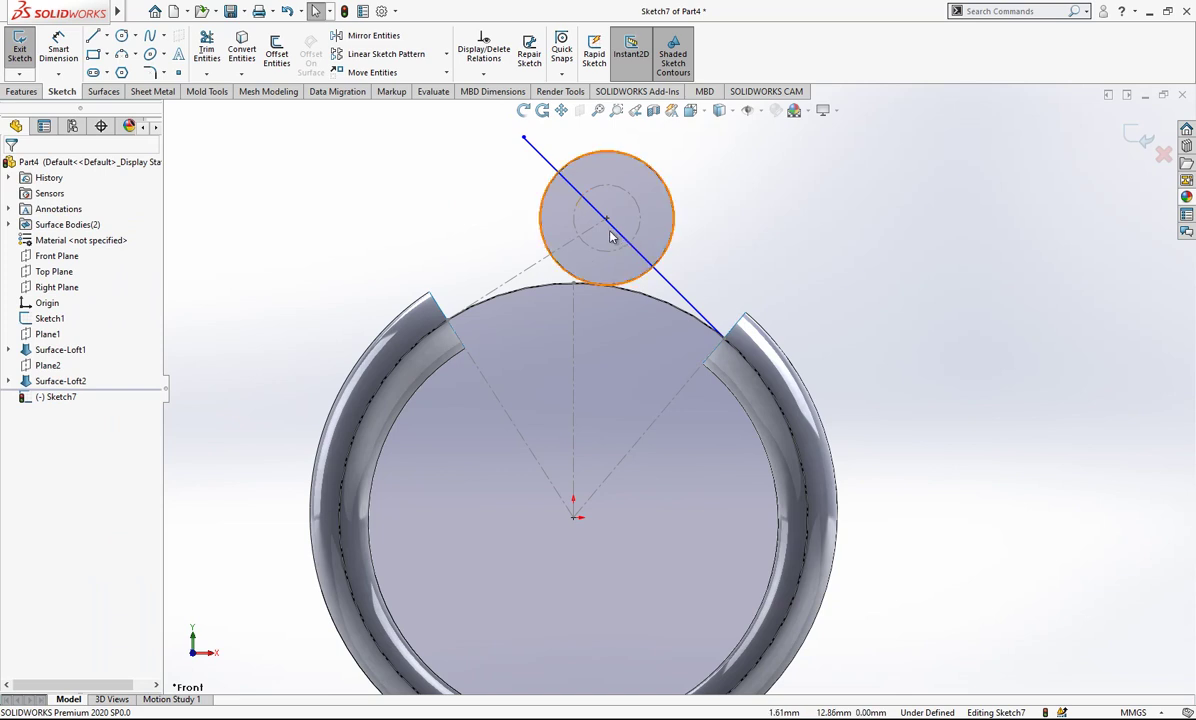
left_click(612, 233)
left_click(609, 224)
left_click(606, 218)
left_click(612, 226, "ctrl")
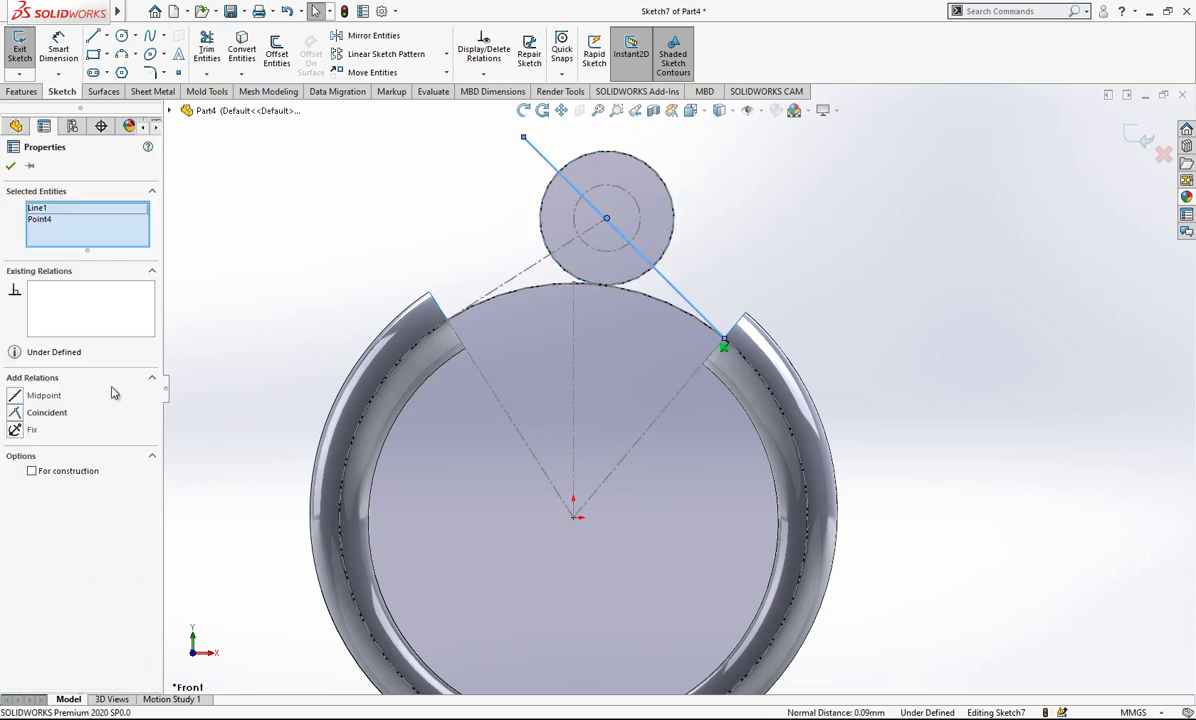
left_click(50, 419)
key("Escape")
- Trim the two converted circles to an S-shaped path running from the right tube end to the diagonal line's upper crossing
scroll(638, 264, "up", 2)
scroll(731, 260, "down", 1)
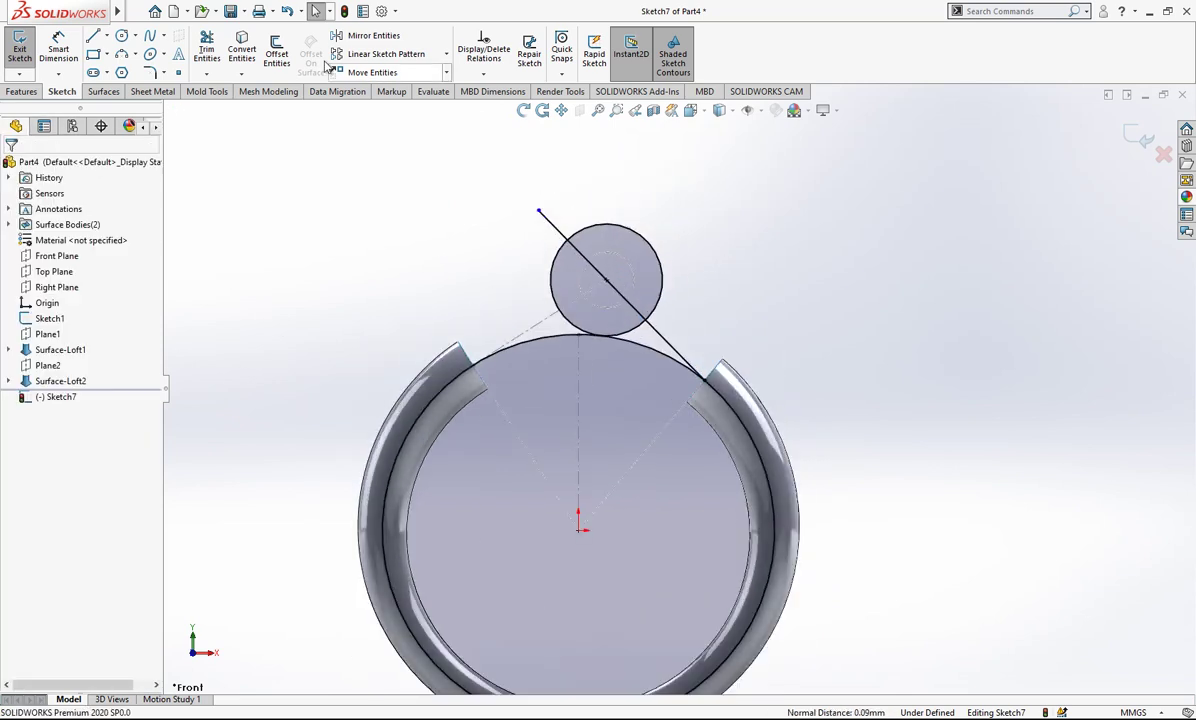
left_click(207, 47)
left_click_drag(560, 178, 643, 267)
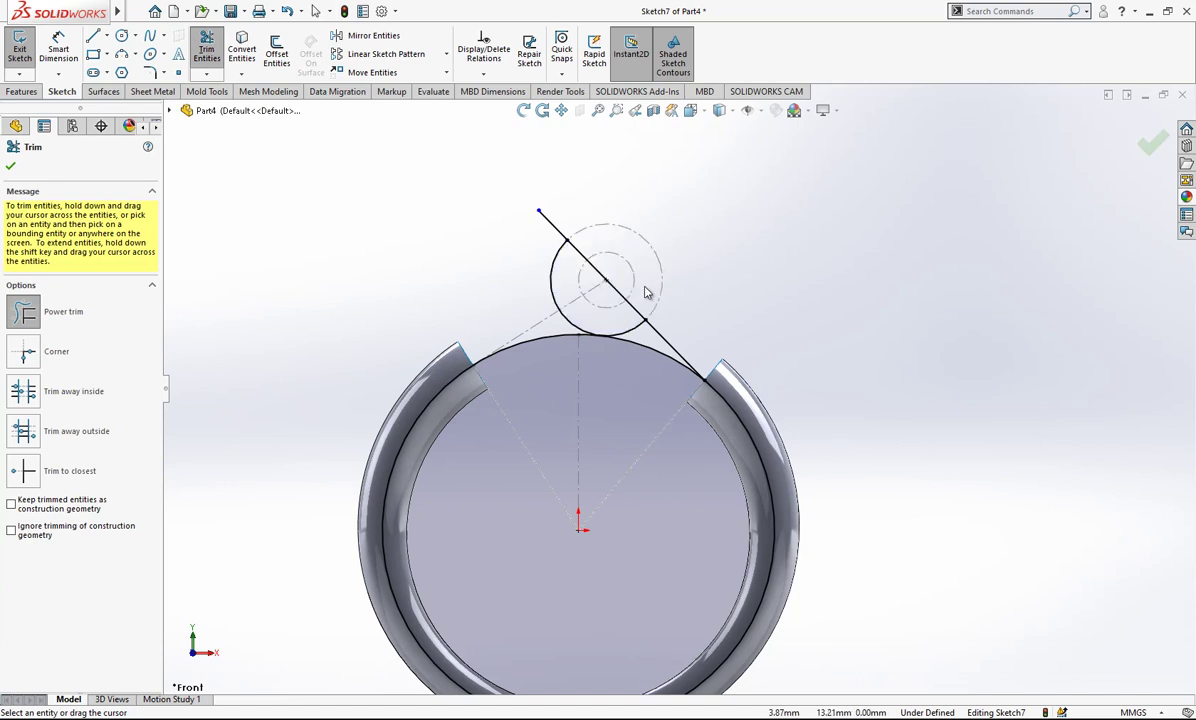
left_click_drag(468, 324, 553, 376)
scroll(610, 328, "down", 2)
left_click_drag(618, 312, 646, 334)
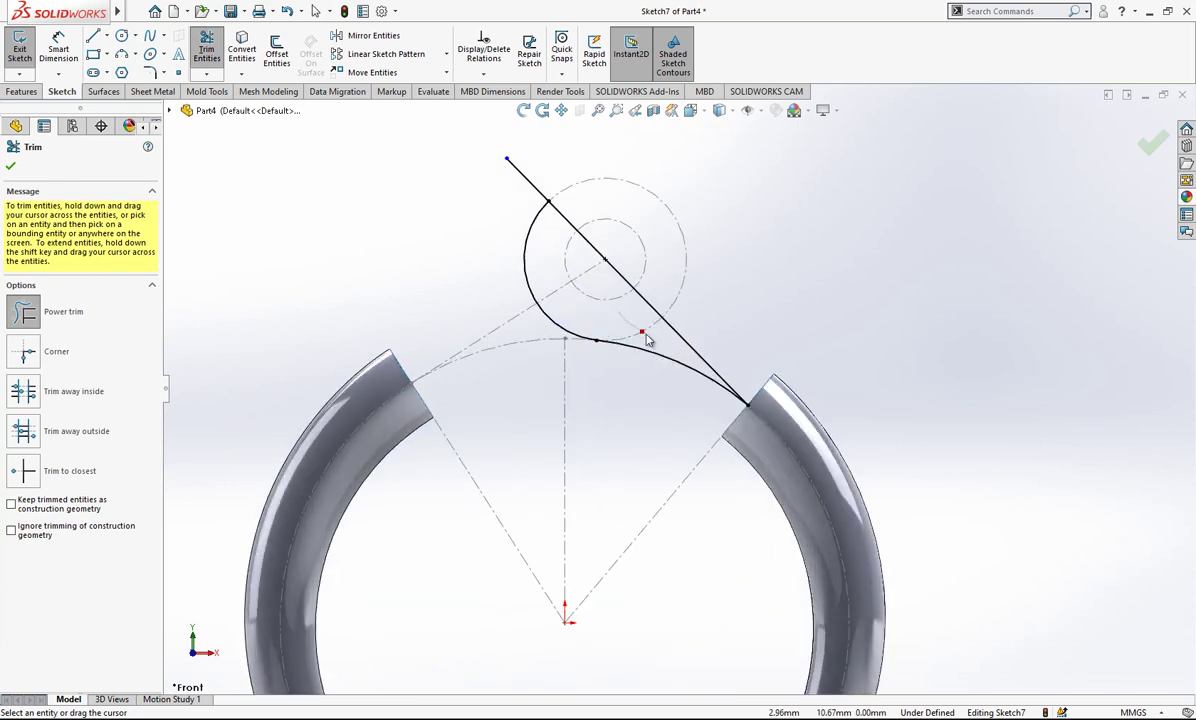
key("Escape")
- Turn the diagonal line into construction geometry and trim off its end beyond the arc
mouse_move(798, 235)
left_mouse_down()
mouse_move(728, 292)
mouse_move(620, 325)
left_mouse_up()
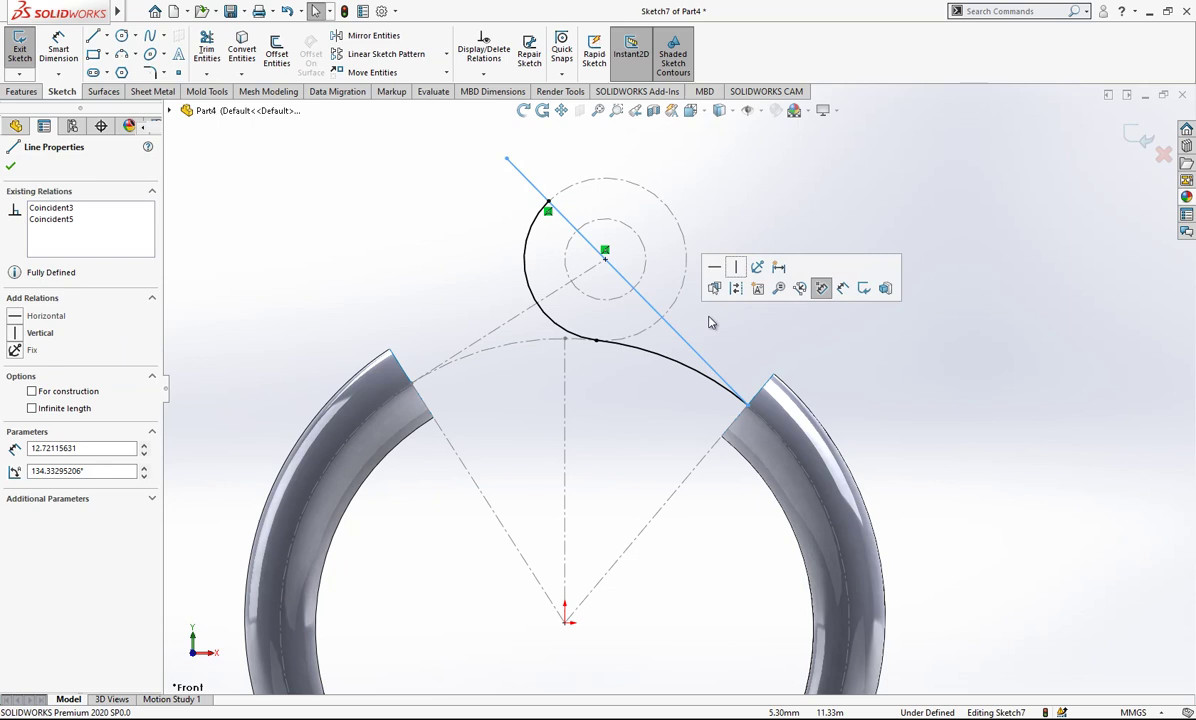
left_click(738, 296)
scroll(738, 296, "up", 1)
left_click_drag(535, 197, 570, 233)
scroll(690, 380, "up", 2)
scroll(770, 388, "down", 2)
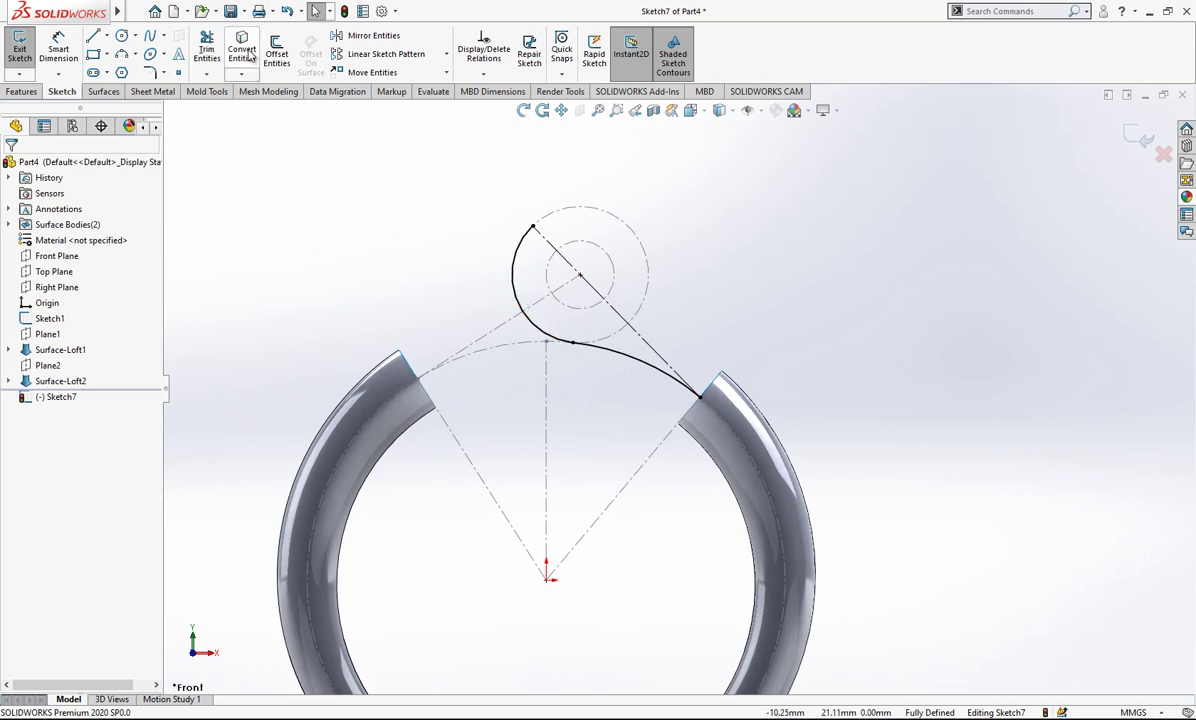
scroll(758, 350, "down", 2)
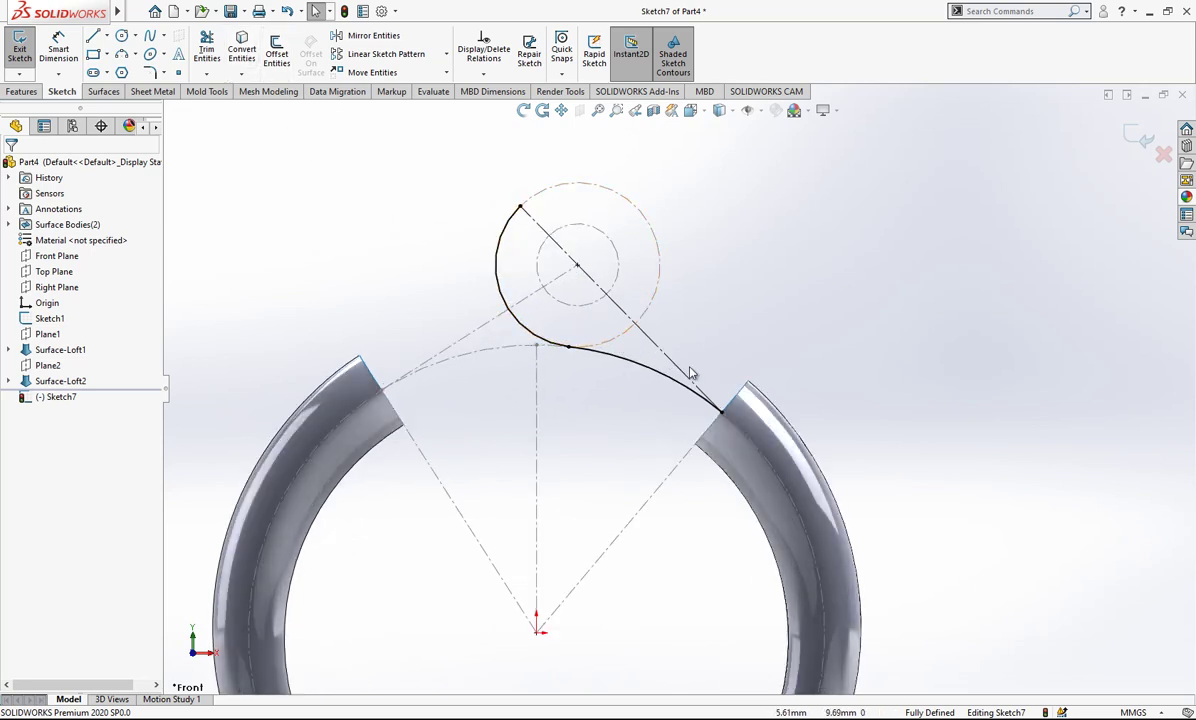
- Exit the path sketch and hide the layout sketch
left_click(1132, 142)
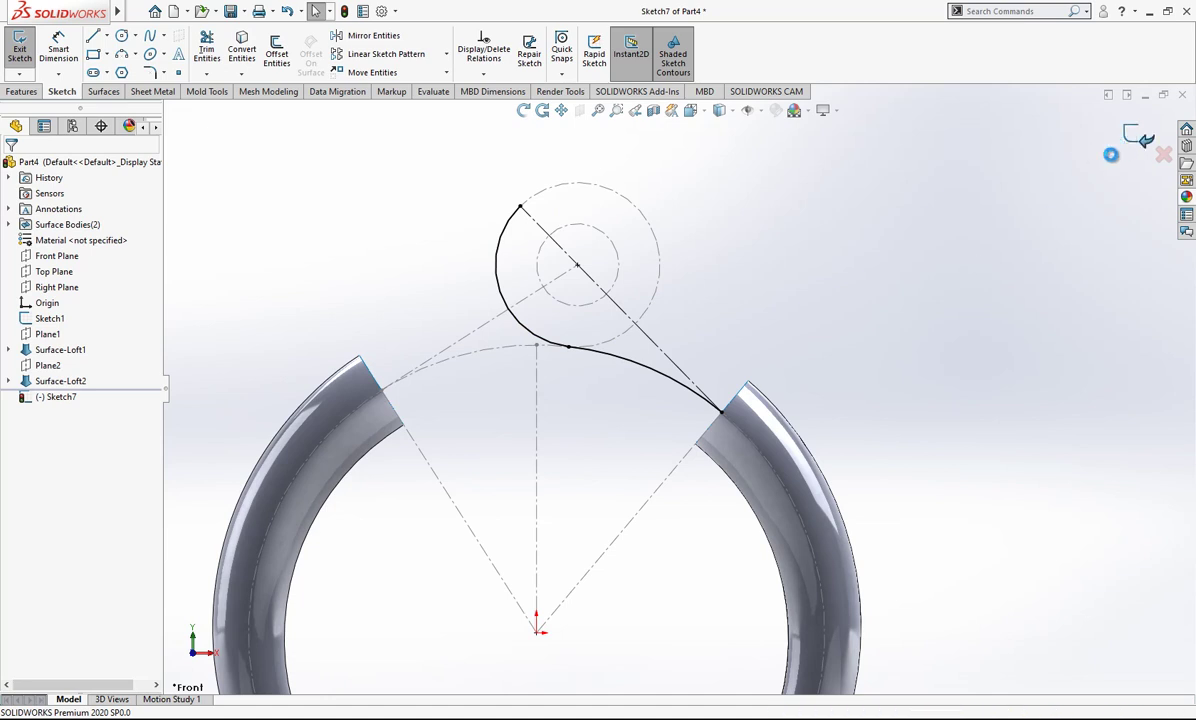
left_click(615, 192)
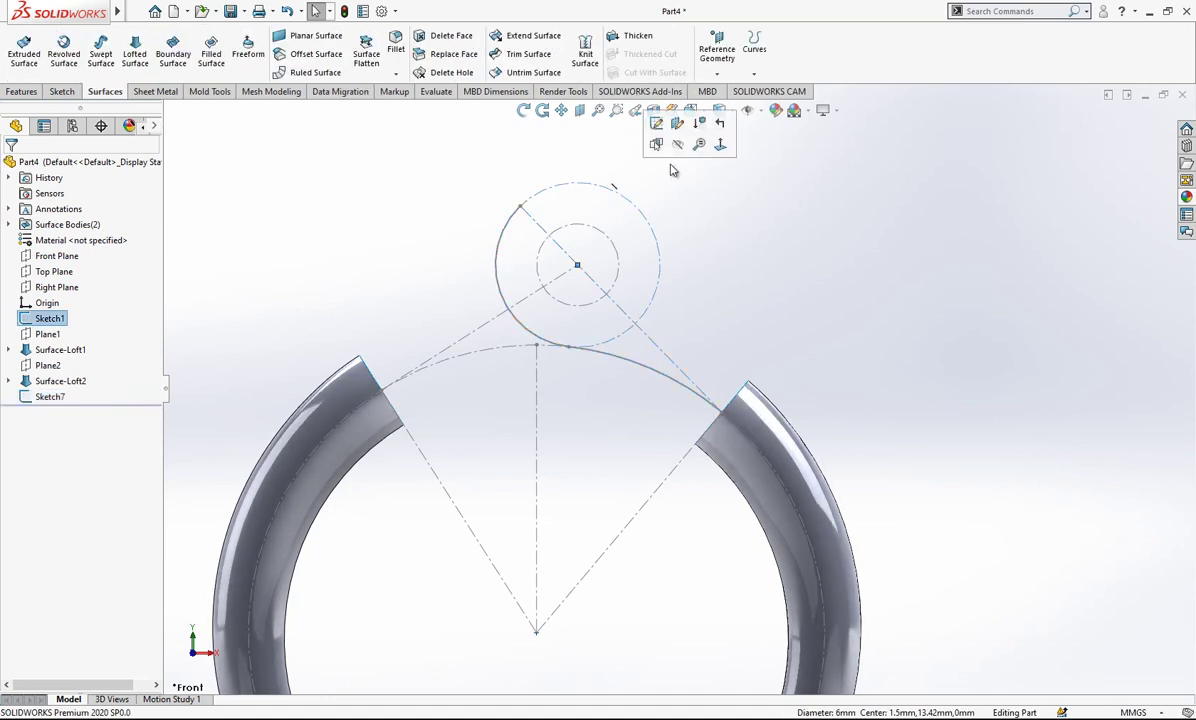
left_click(678, 155)
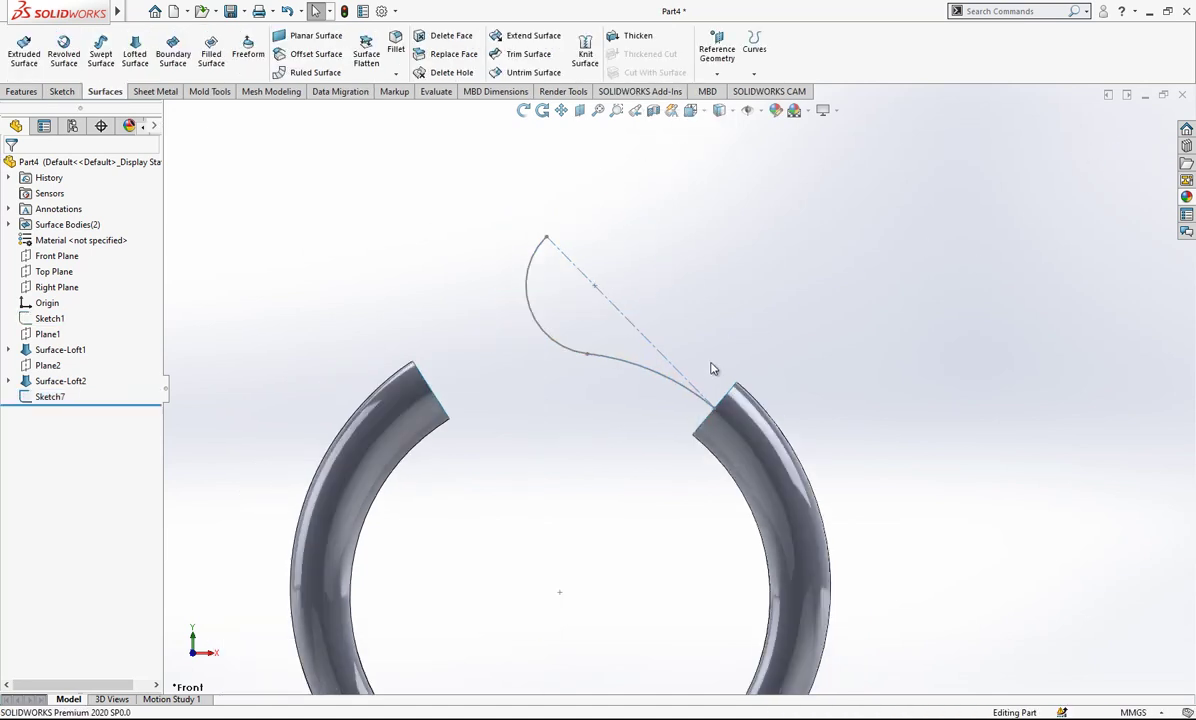
- Create a swept surface from the right tube's open end edge along the S-shaped path sketch
mouse_move(711, 369)
middle_mouse_down()
mouse_move(725, 392)
mouse_move(761, 400)
mouse_move(745, 390)
middle_mouse_up()
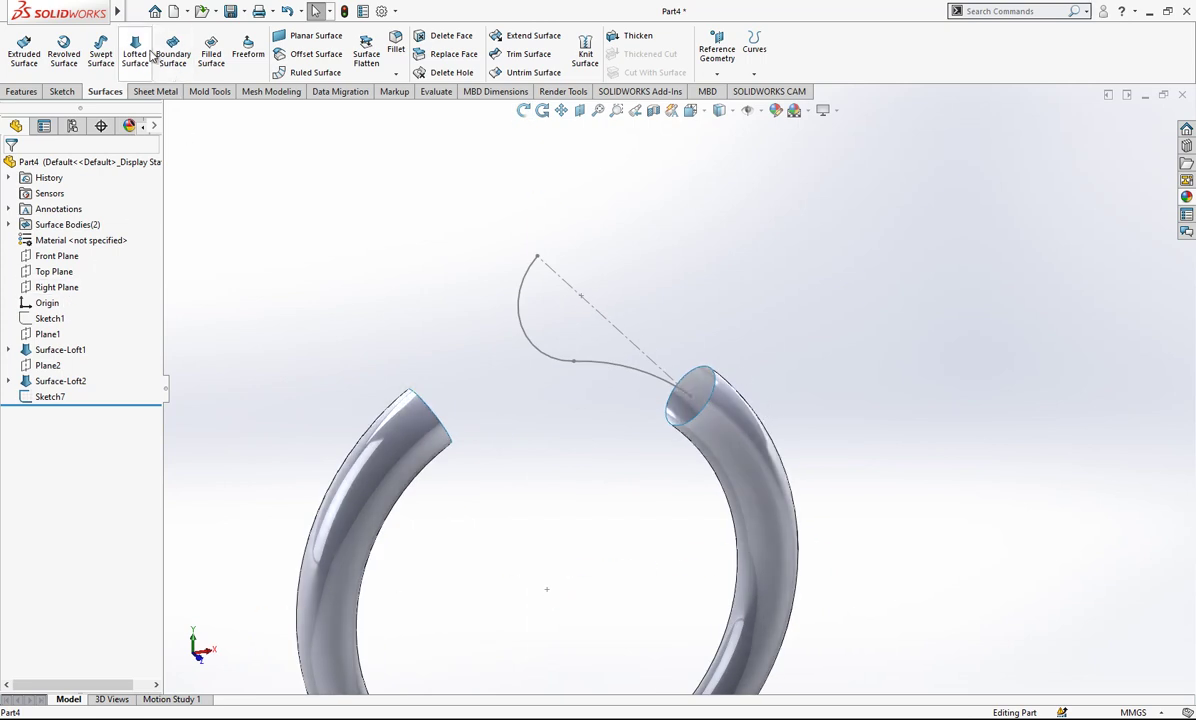
left_click(101, 50)
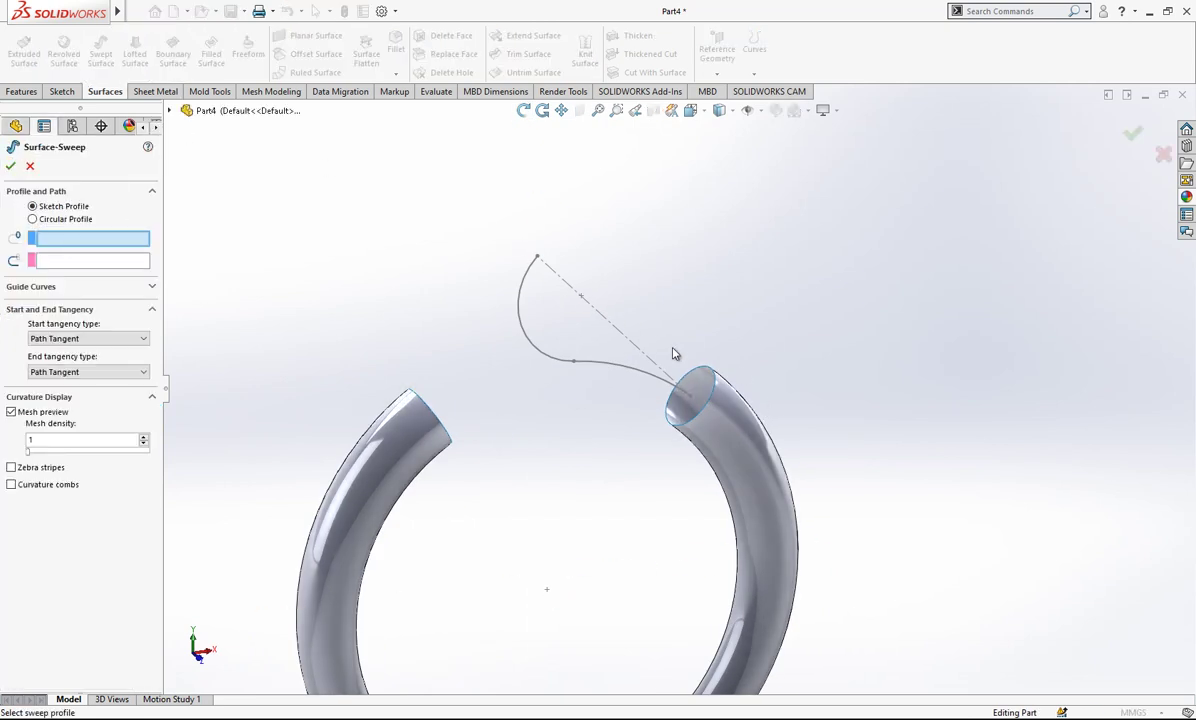
left_click(697, 374)
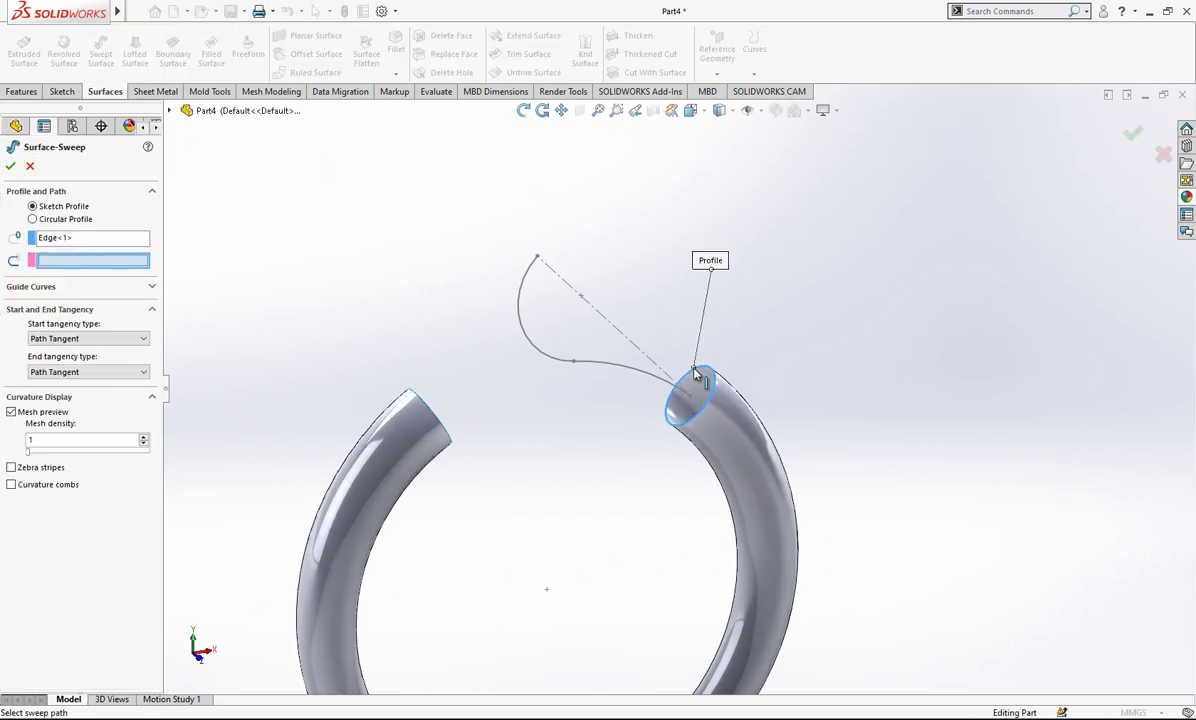
left_click(620, 369)
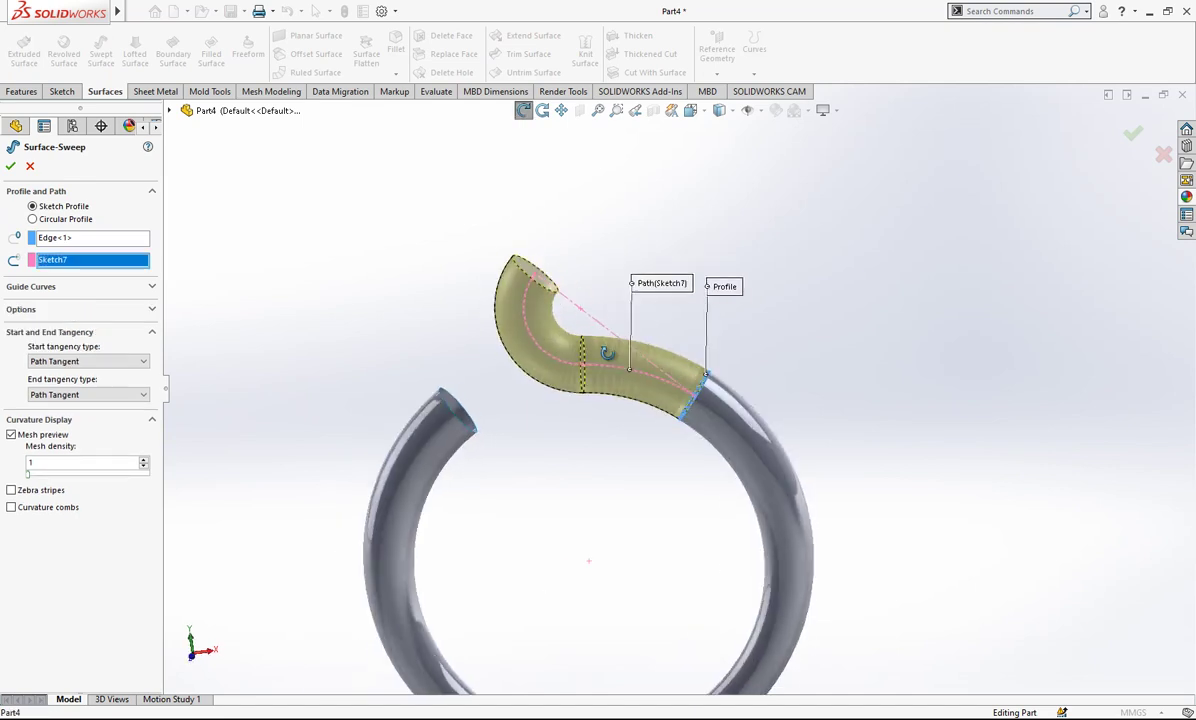
right_click(614, 341)
left_click(728, 284)
middle_click_drag(712, 380, 806, 307)
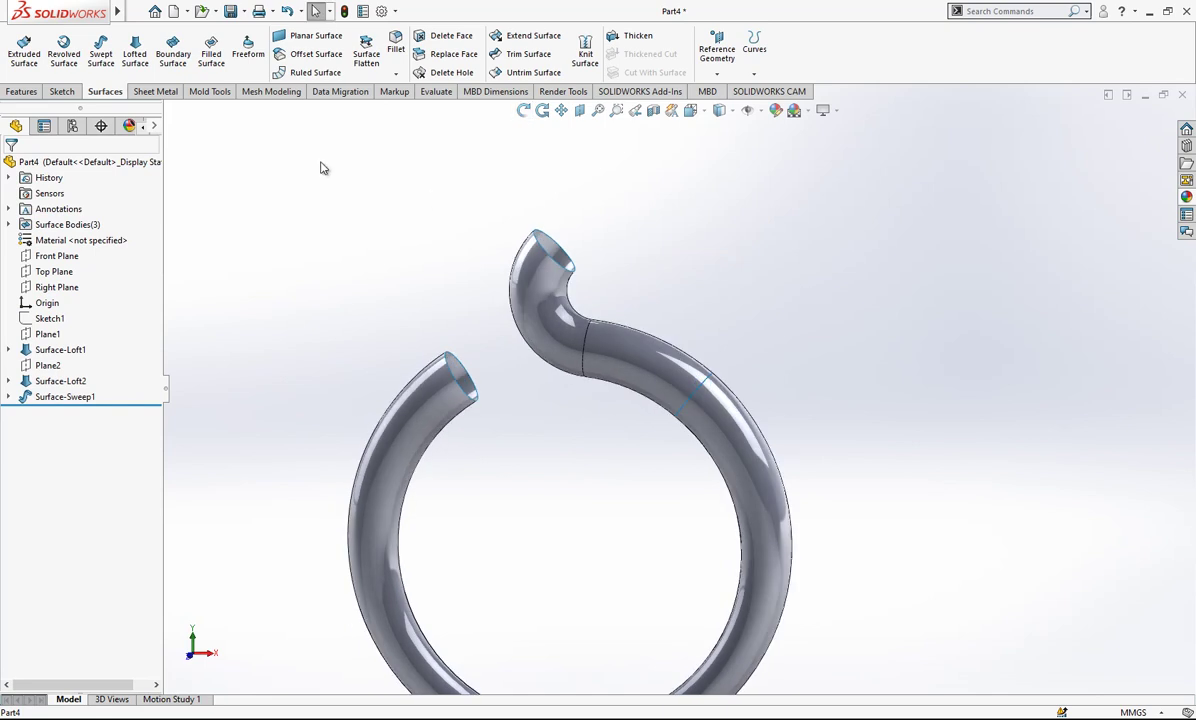
- Delete the new swept surface while keeping its path sketch
left_click(120, 396)
key("Delete")
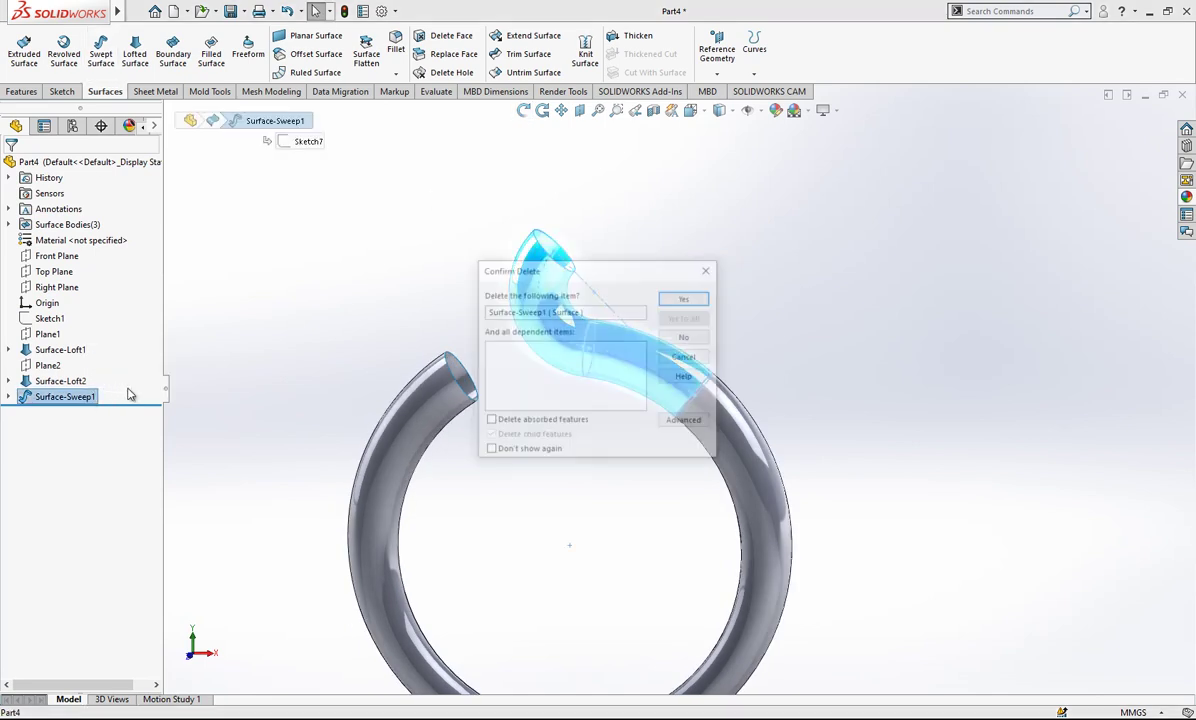
key("Return")
- Sweep a surface using the right tube's open end edge as profile and the S-shaped sketch as path
left_click(100, 50)
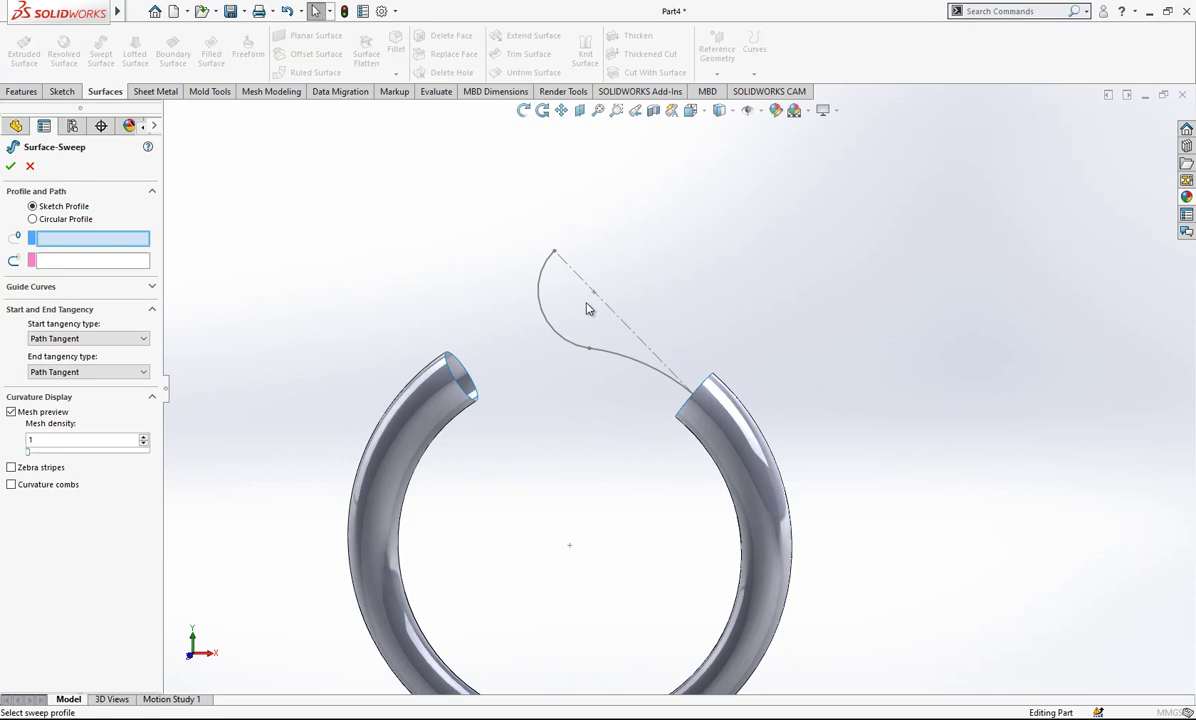
left_click(709, 383)
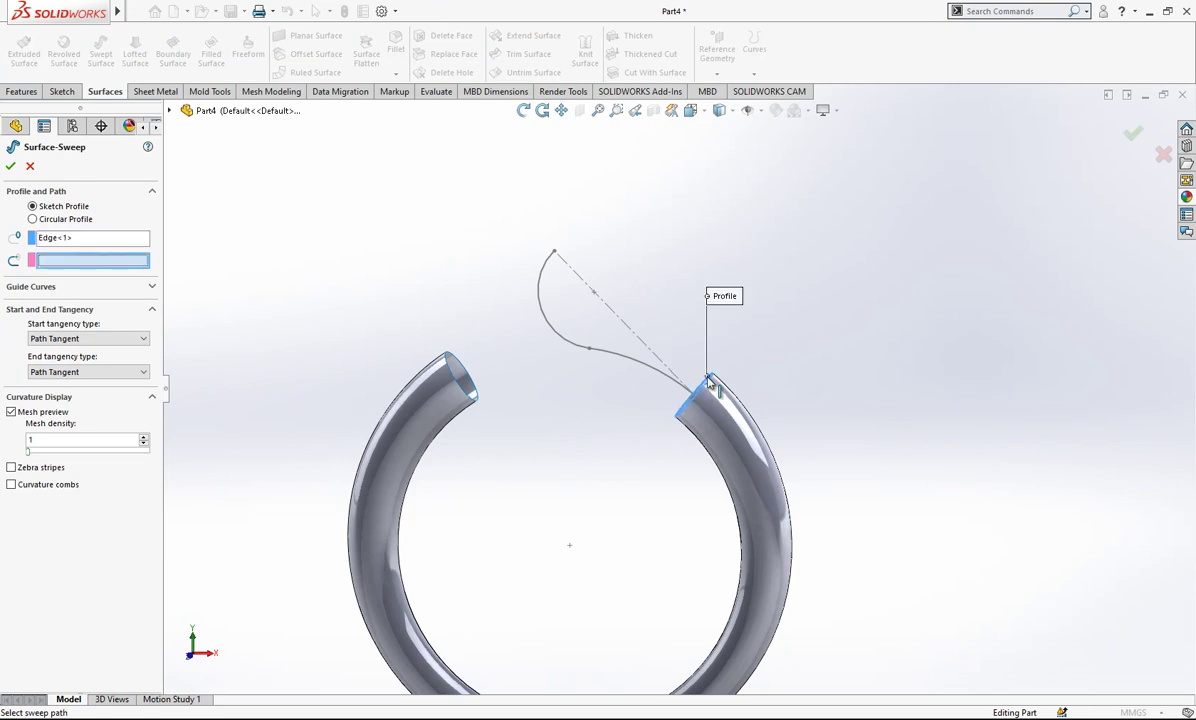
left_click(648, 370)
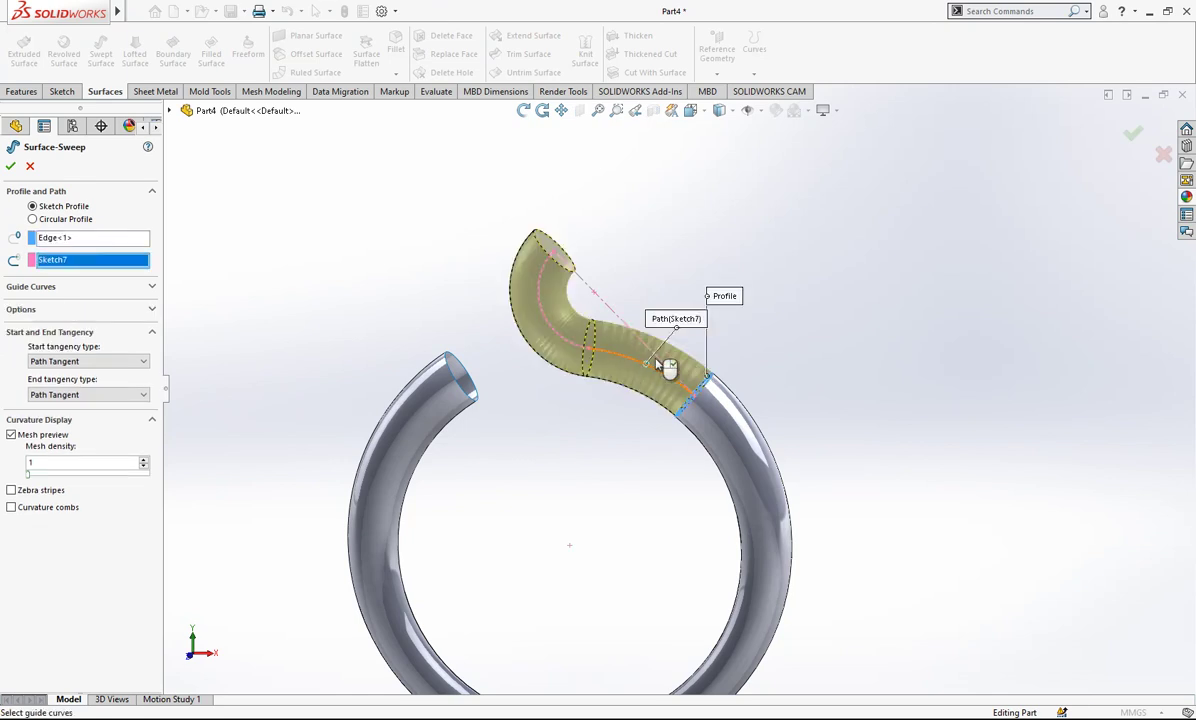
right_click(720, 264)
left_click(734, 262)
scroll(739, 293, "up", 1)
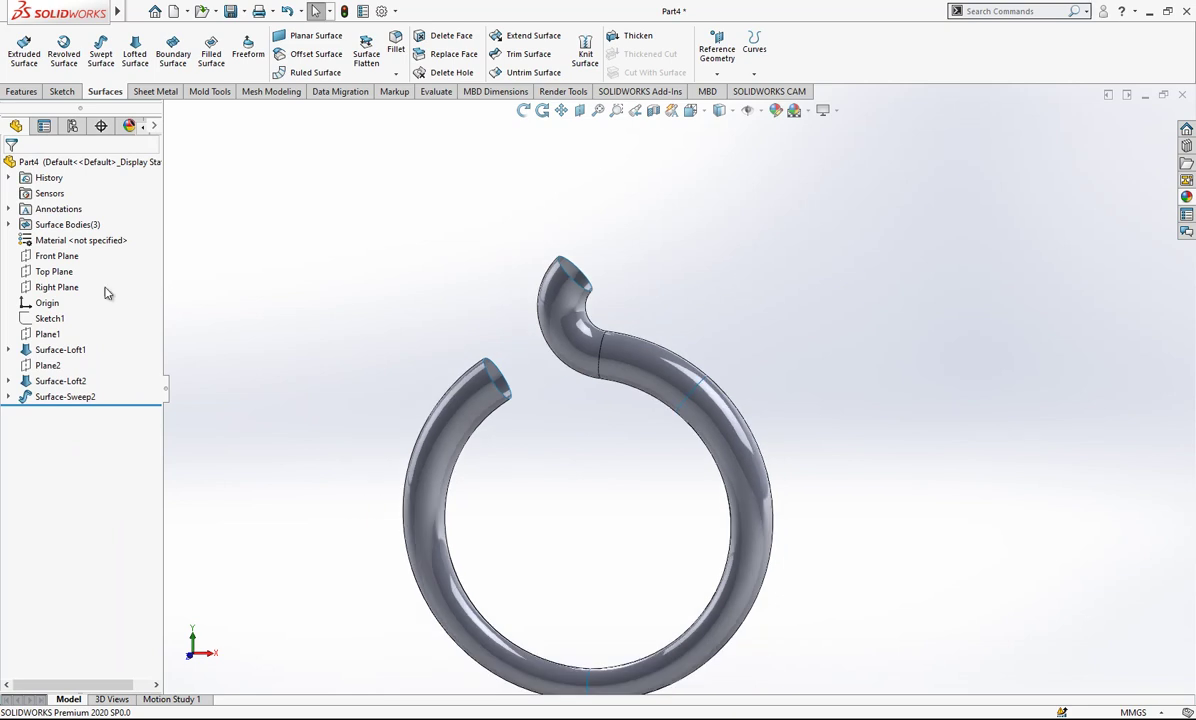
- Show the hidden layout sketch again and orient the model to the front view
left_click(64, 319)
left_click(78, 297)
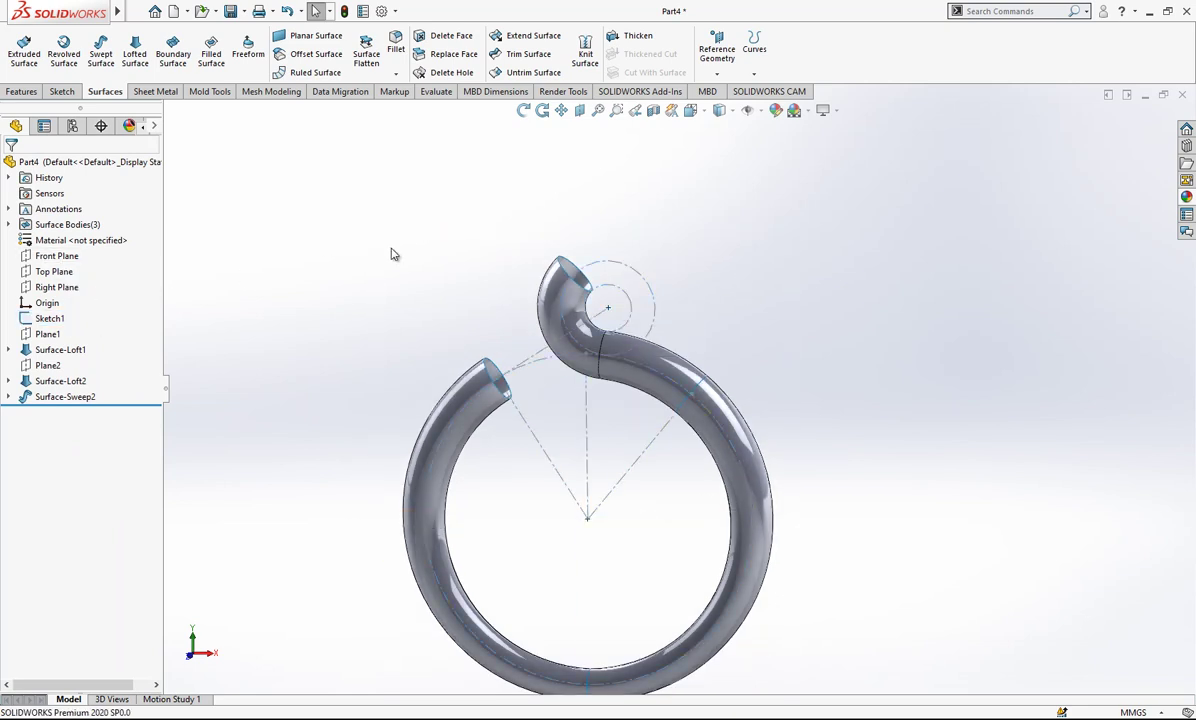
left_click(653, 110)
left_click(400, 392)
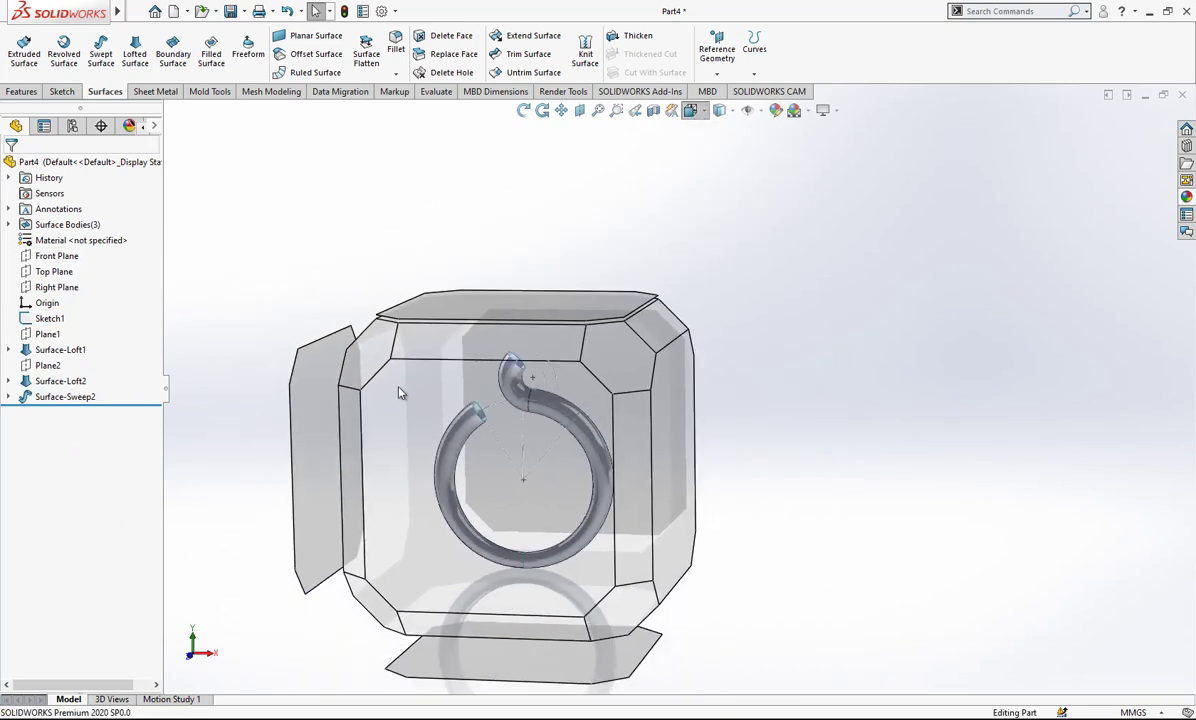
left_click(59, 318)
scroll(950, 318, "up", 4)
left_click(950, 318)
scroll(755, 331, "down", 4)
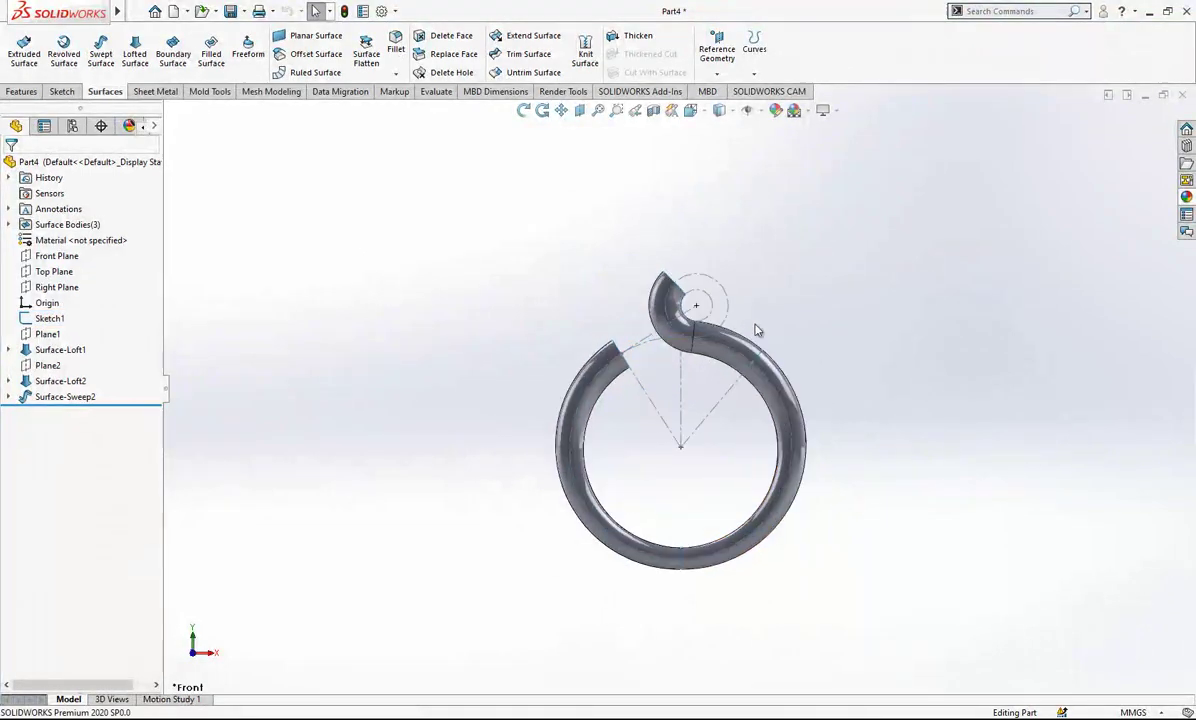
scroll(752, 351, "down", 2)
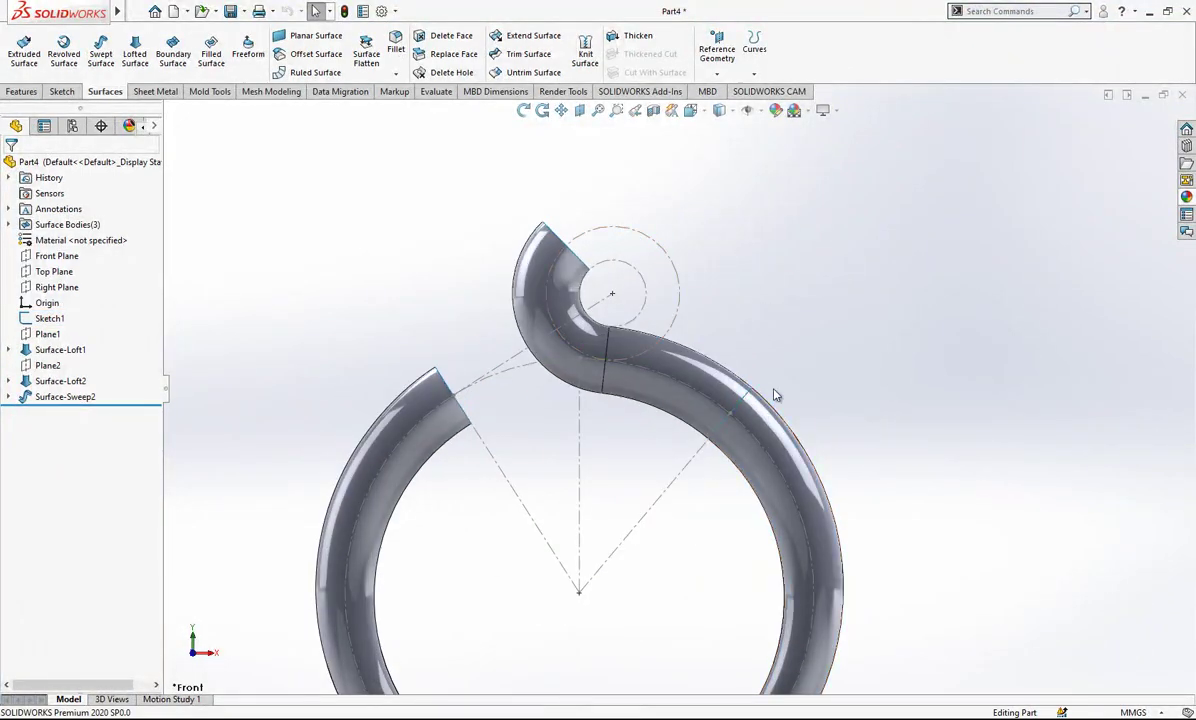
- Start a sketch on the Front Plane and convert the layout sketch's larger construction circle into it
left_click(76, 254)
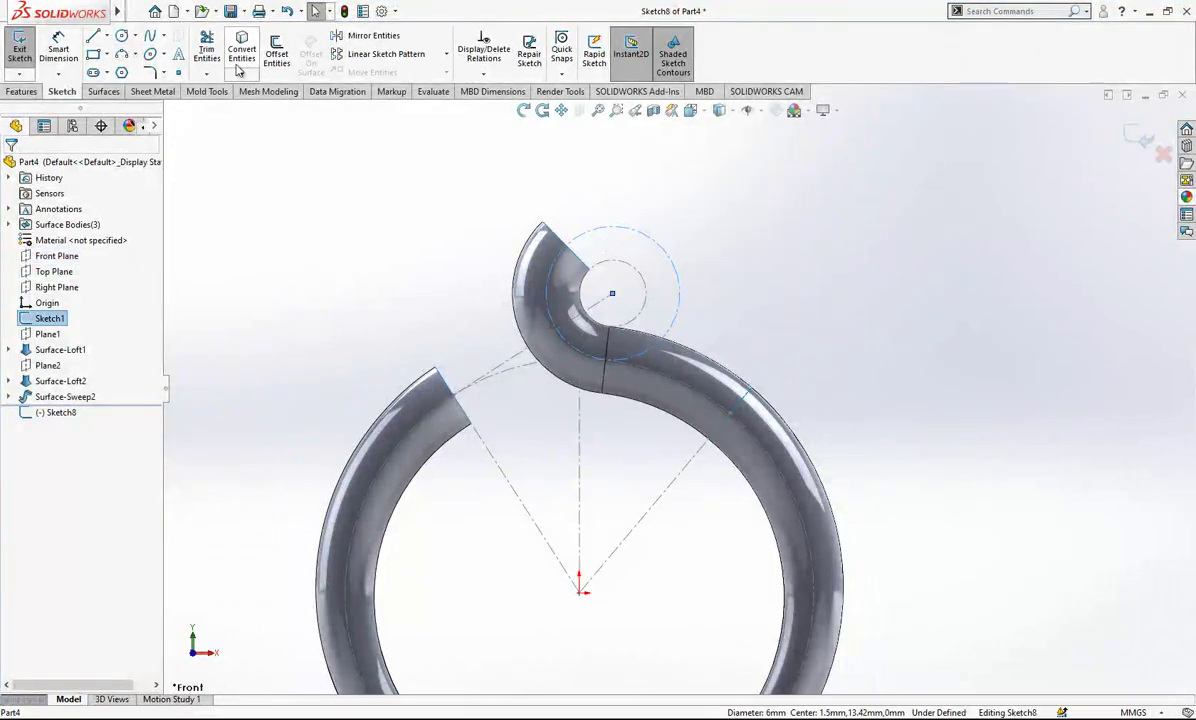
left_click(230, 49)
scroll(694, 262, "down", 1)
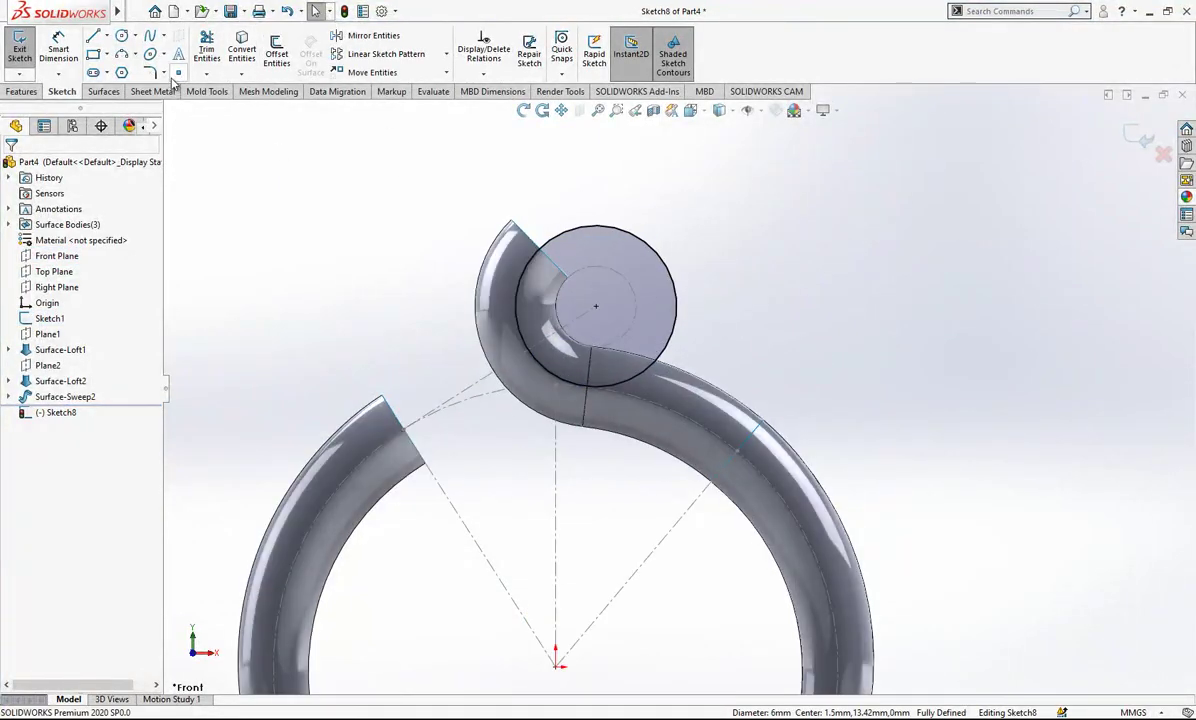
left_click(124, 55)
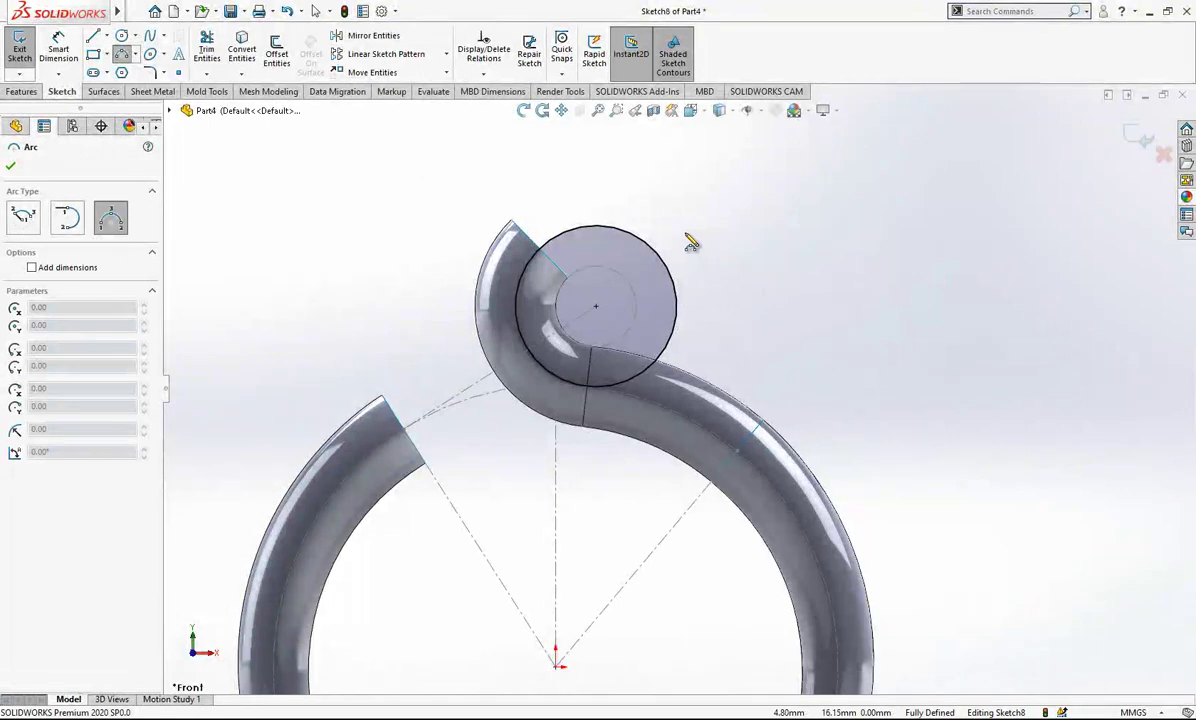
left_click(686, 235)
left_click(734, 341)
key("Escape")
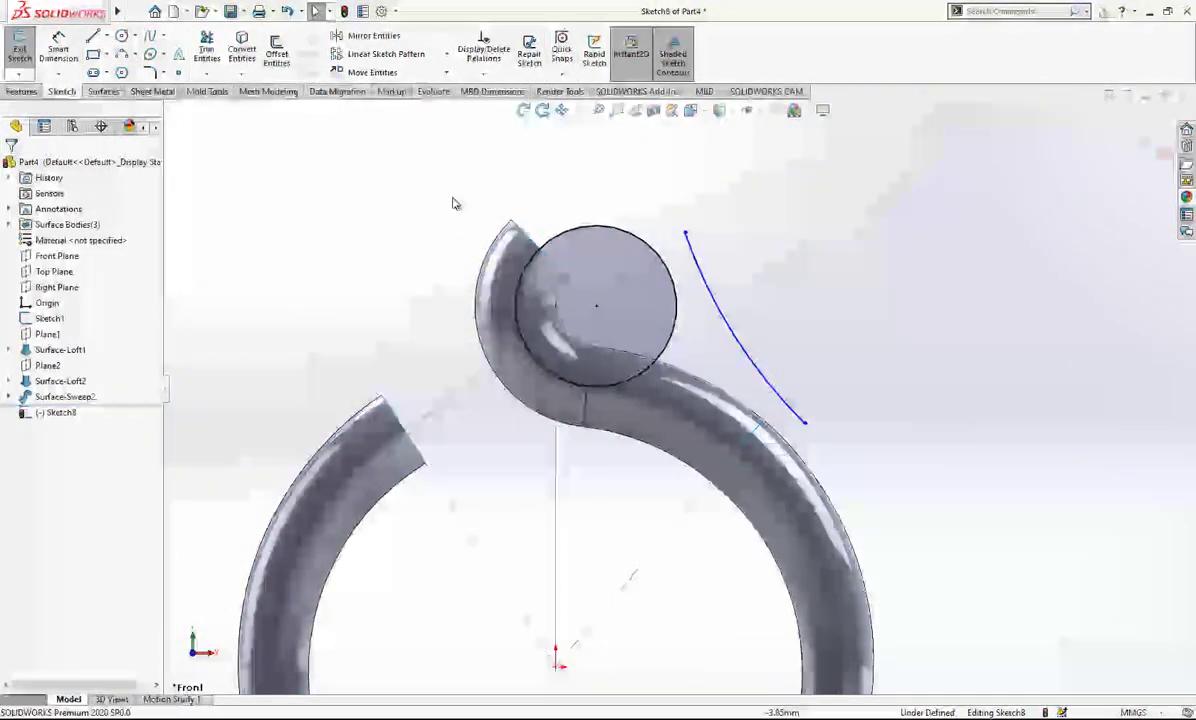
left_click_drag(798, 224, 688, 351)
key("Delete")
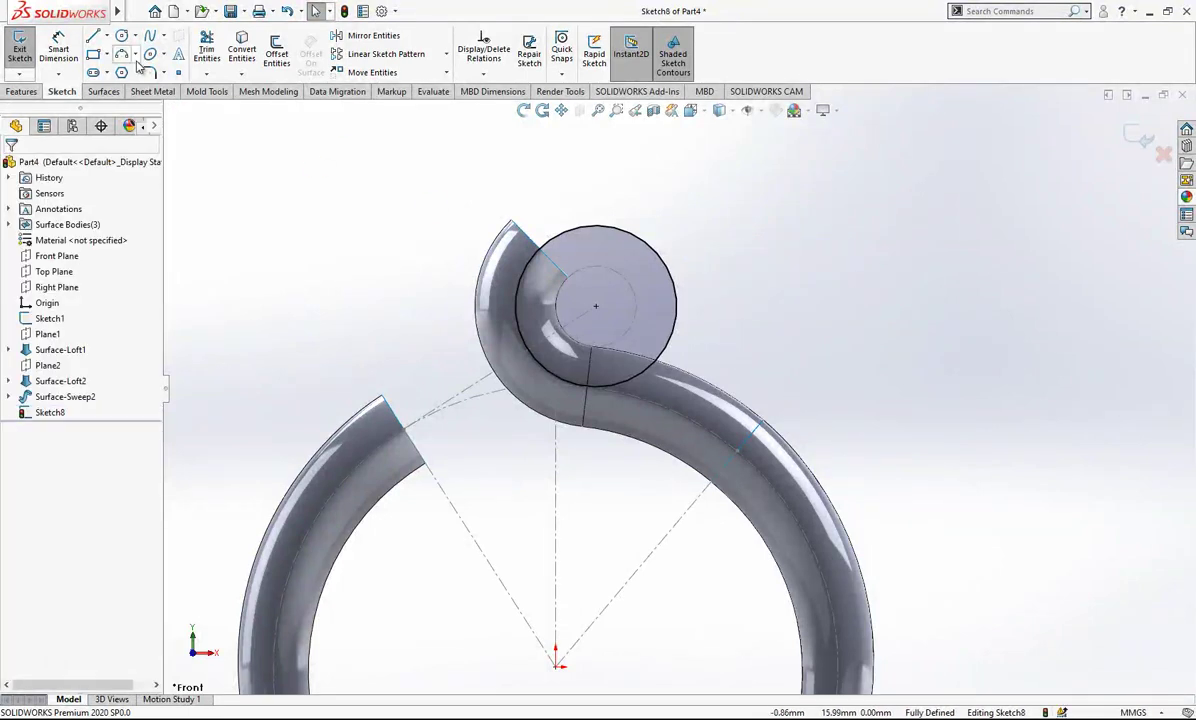
- Sketch a three-point arc with a radius of about 5.3 mm to the right of the converted circle
left_click(135, 54)
left_click(160, 104)
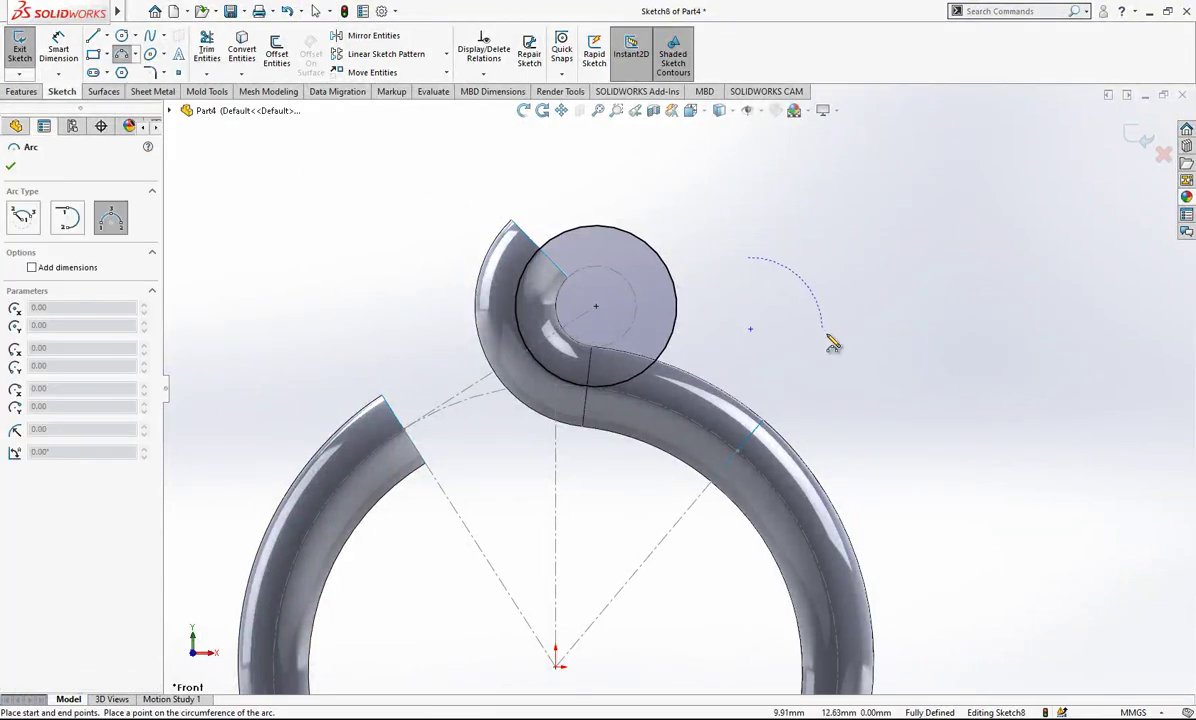
left_click(840, 371)
left_click(784, 340)
key("Escape")
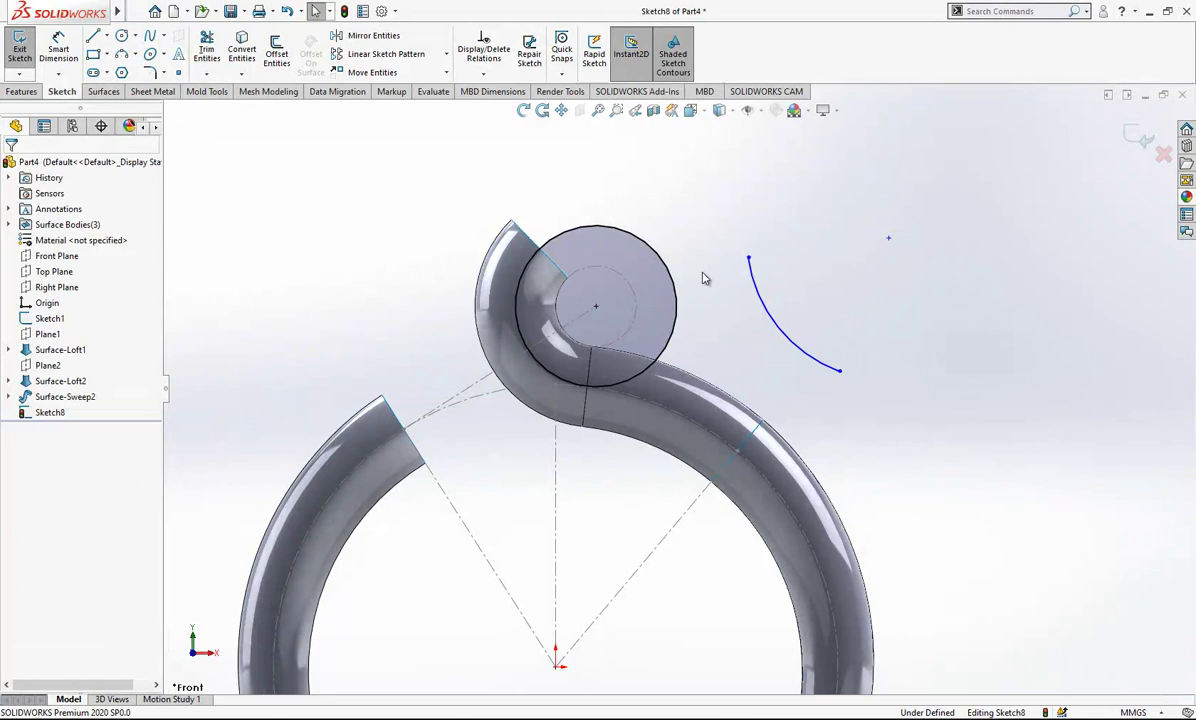
- Make the new arc tangent to the converted circle
left_click(759, 293)
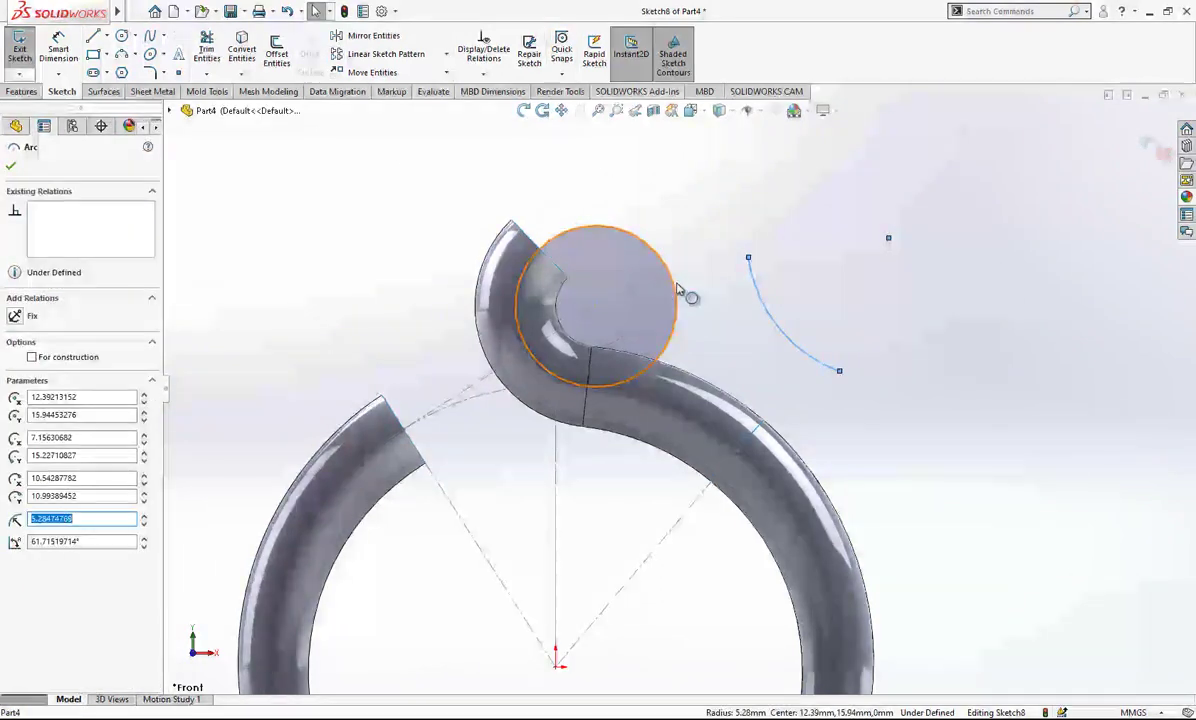
left_click(676, 292)
left_click(755, 288, "ctrl")
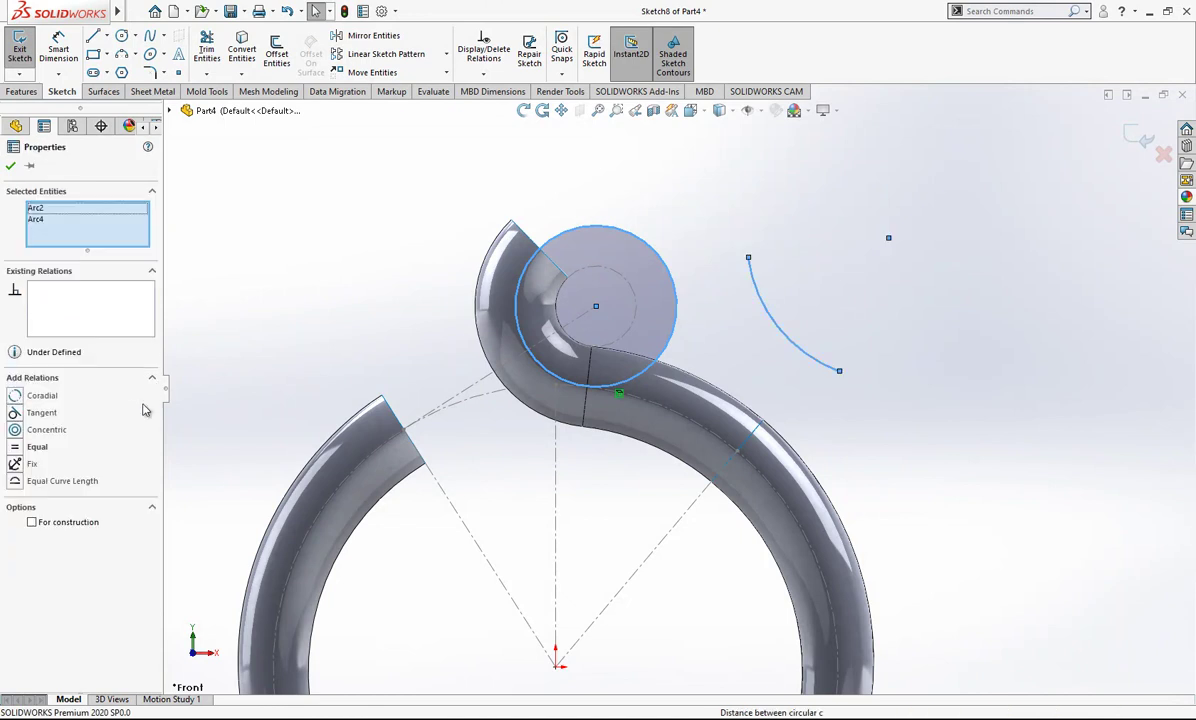
left_click(41, 414)
left_click(778, 378)
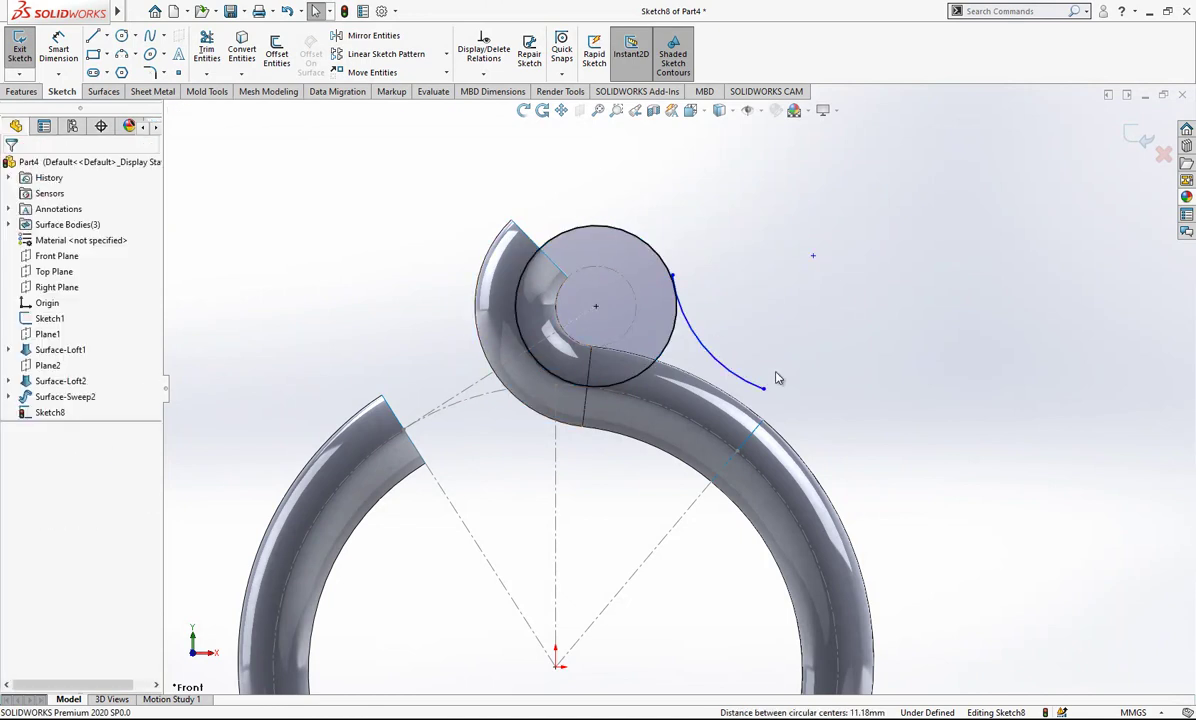
- Attach the arc's lower end to the ring centreline at the right tube's seam and make it tangent to that centreline
left_click_drag(765, 389, 737, 459)
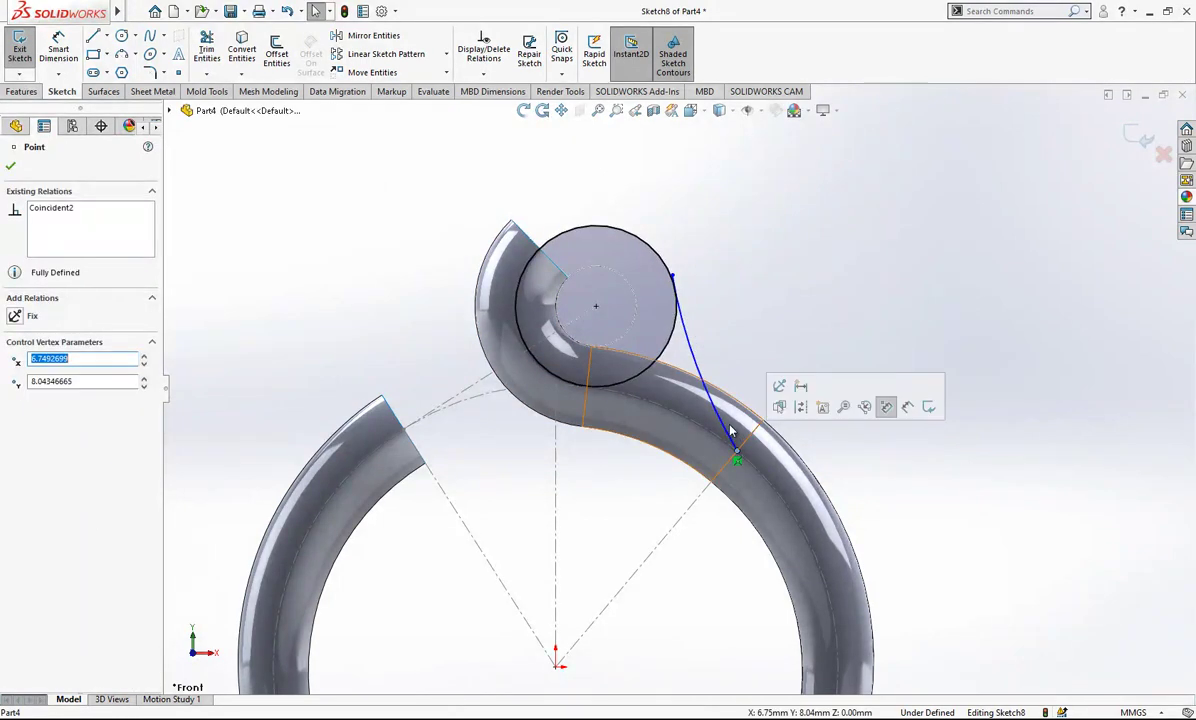
left_click(725, 430)
left_click(708, 437)
left_click(716, 440, "ctrl")
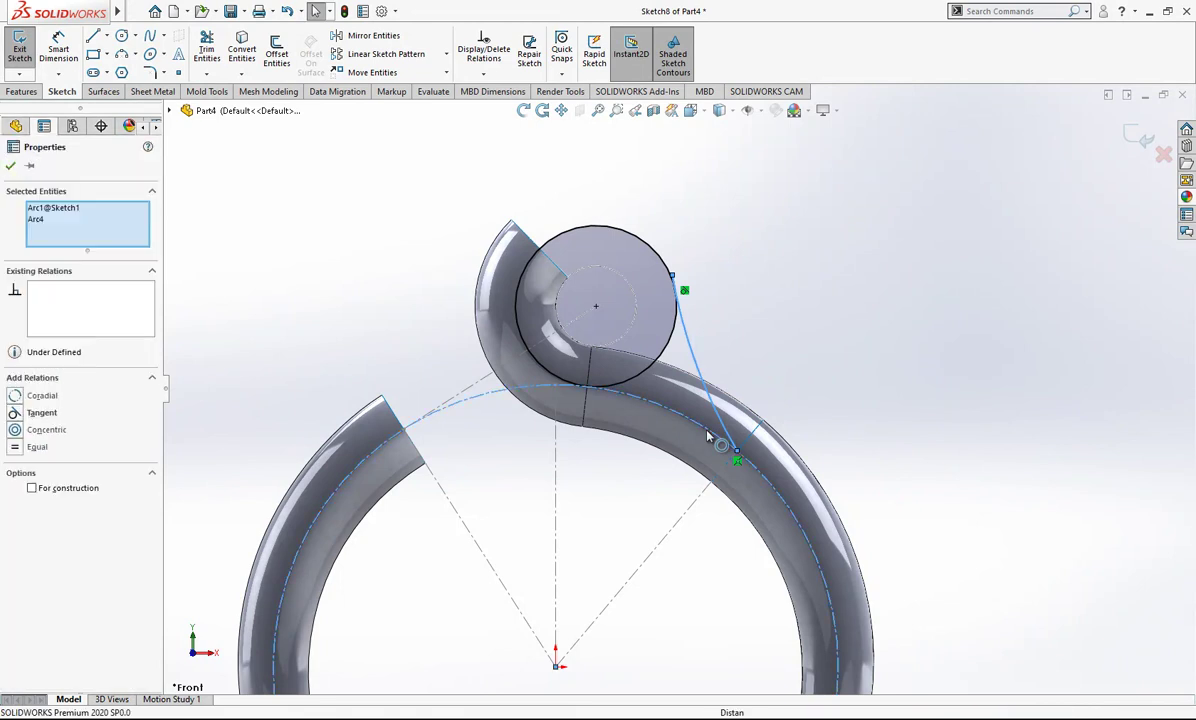
left_click(40, 393)
left_click(760, 290)
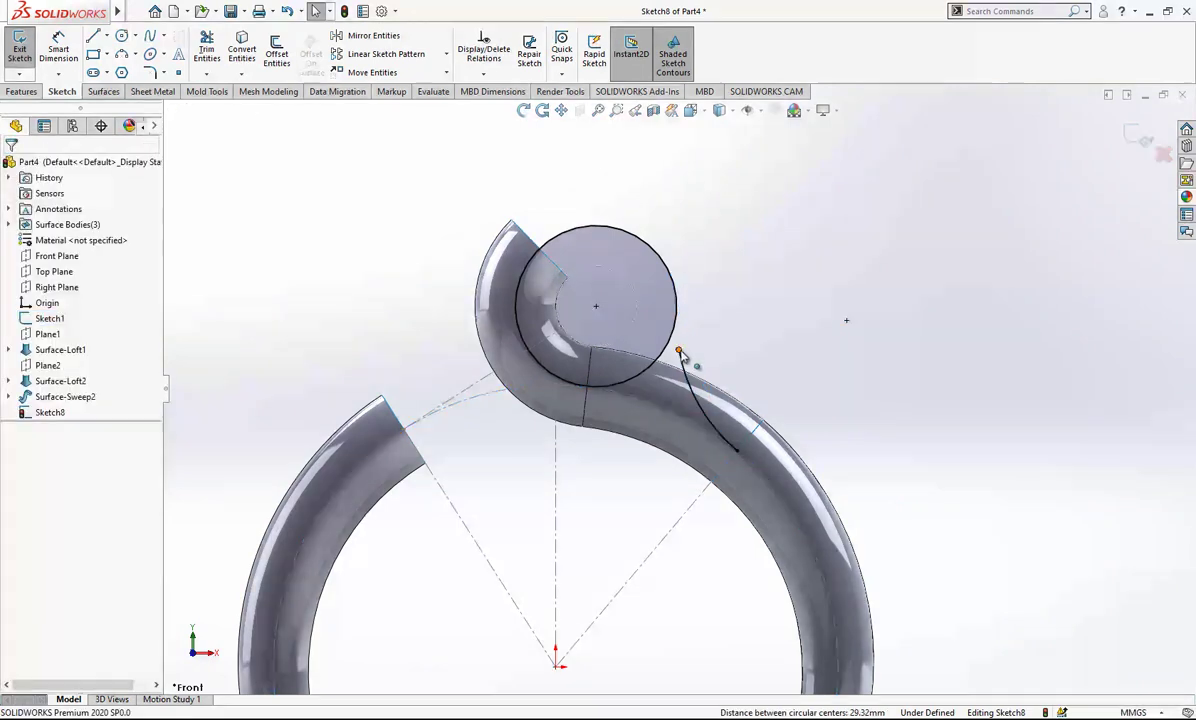
- Extend the arc's free upper end beyond its tangency point with the circle
left_click_drag(679, 350, 703, 229)
scroll(745, 273, "down", 1)
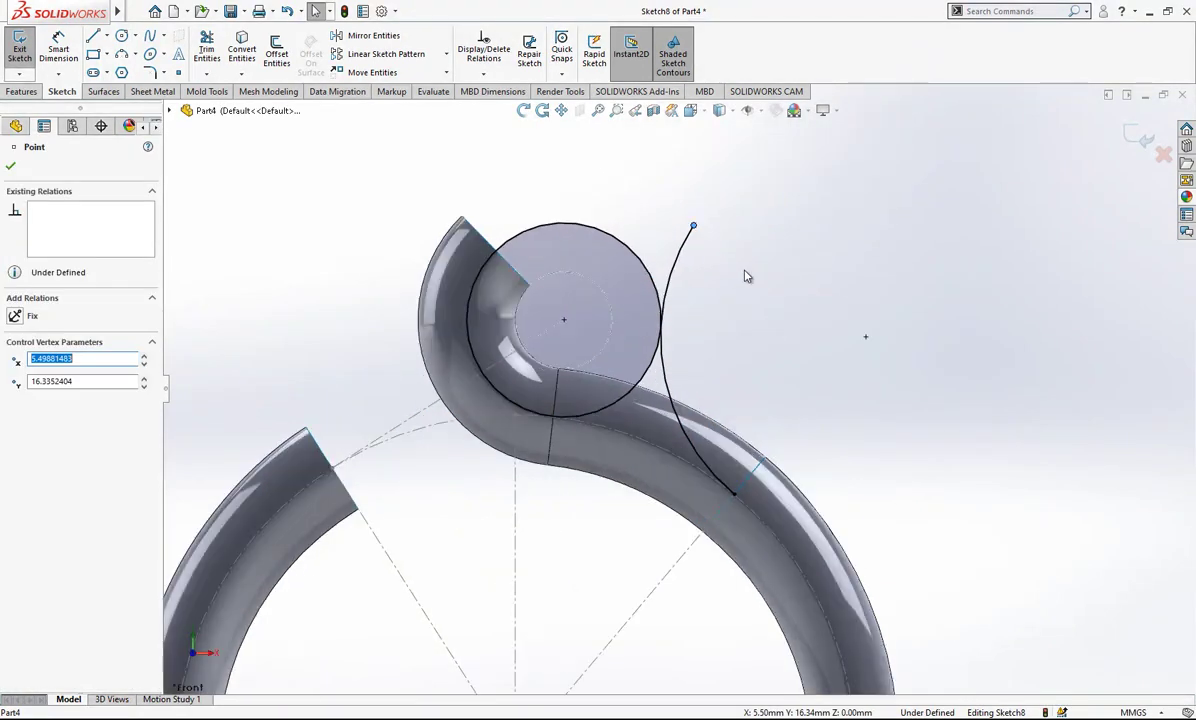
left_click(257, 173)
- Draw a line about 10.5 mm long from the arc's lower end through the circle's centre to the circle's far side
left_click(92, 38)
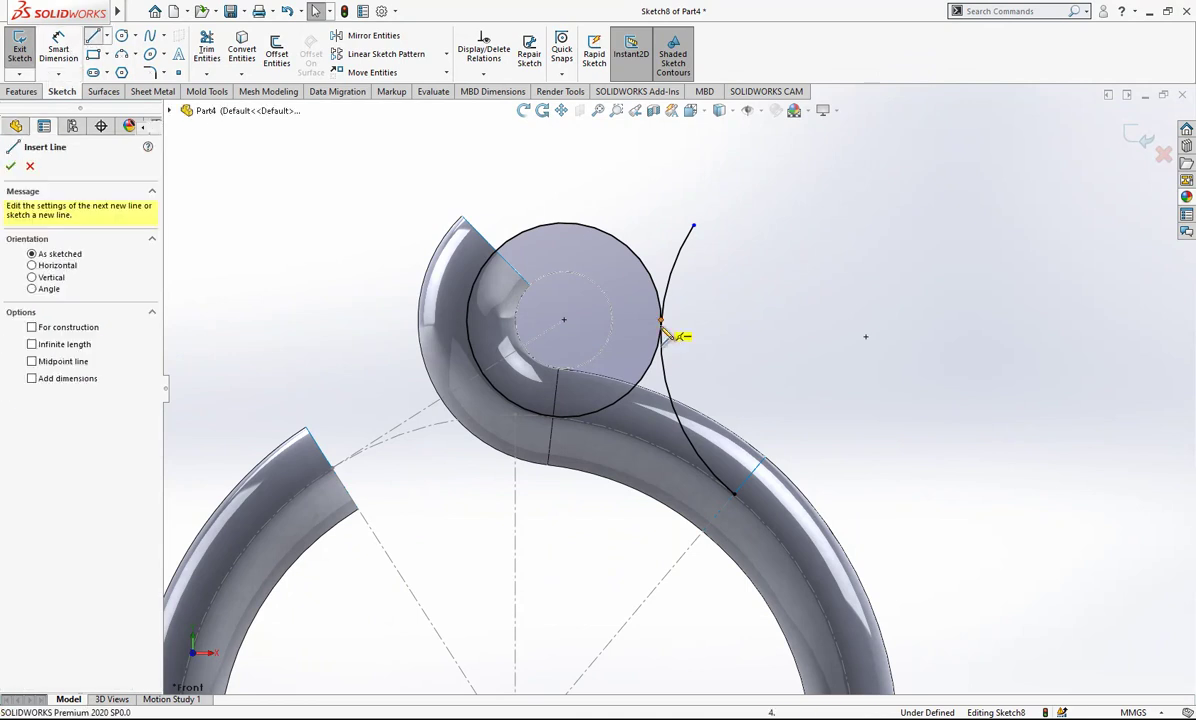
left_click(734, 494)
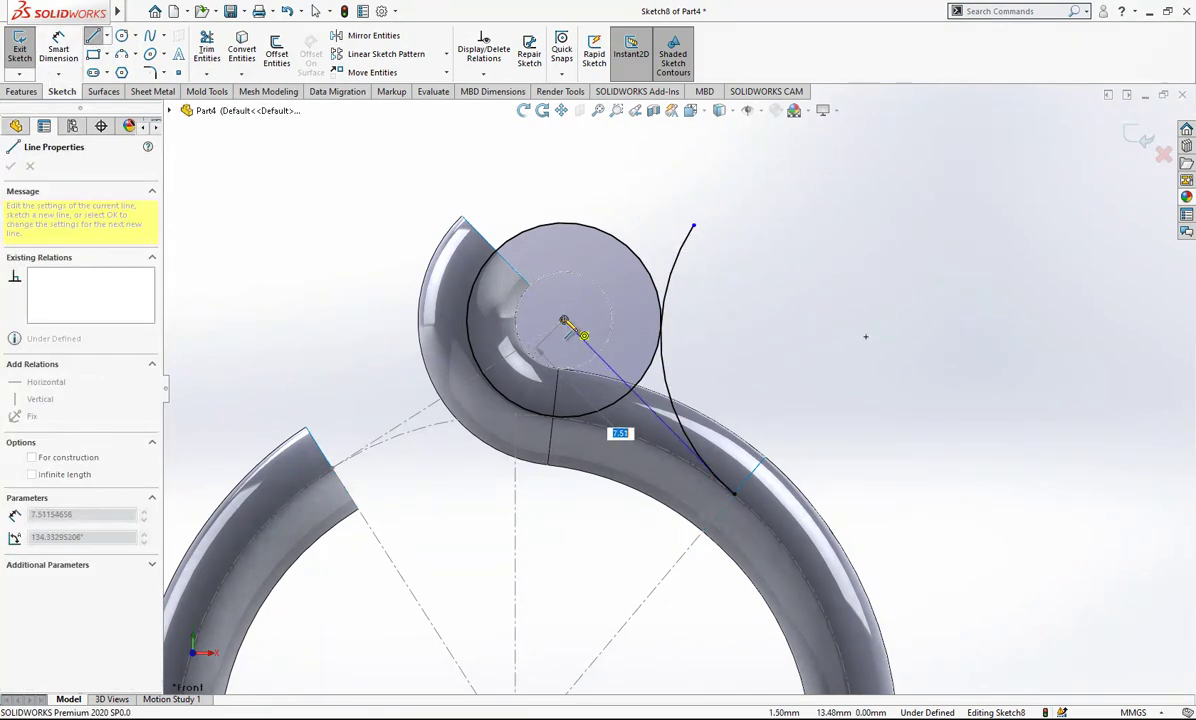
left_click(492, 248)
key("Escape")
scroll(540, 255, "down", 2)
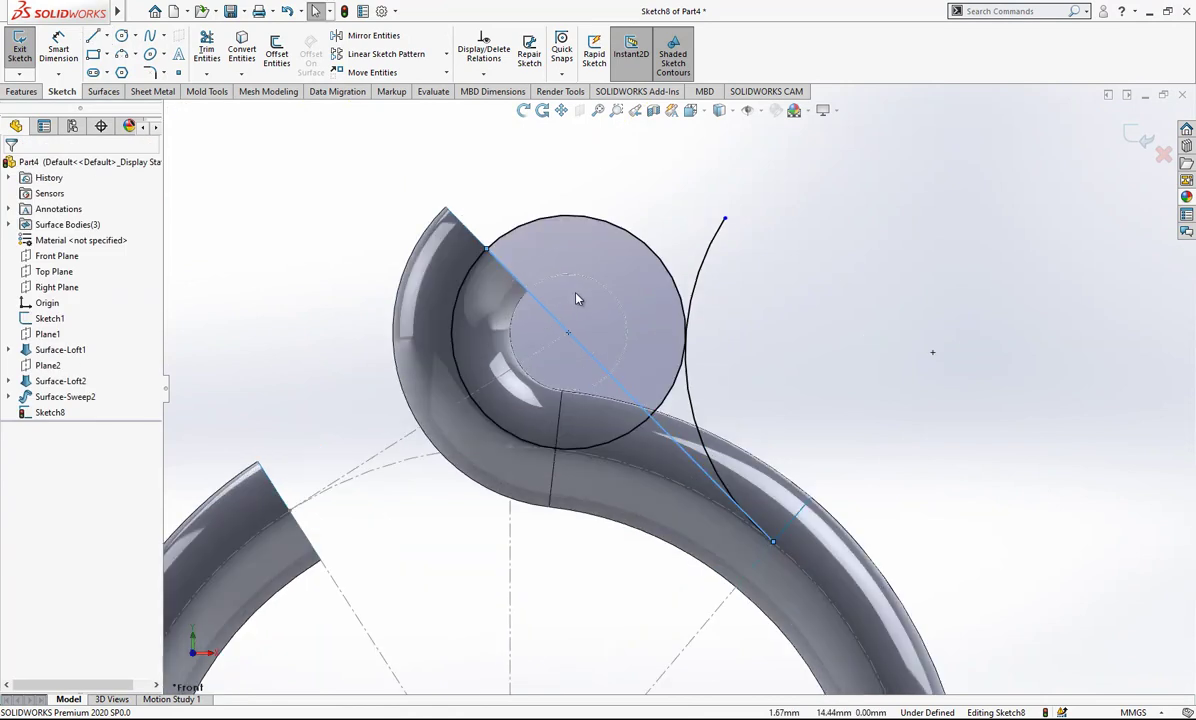
key("Escape")
- Trim away the circle's lower-left half along the line and turn the line into construction geometry
left_click(211, 42)
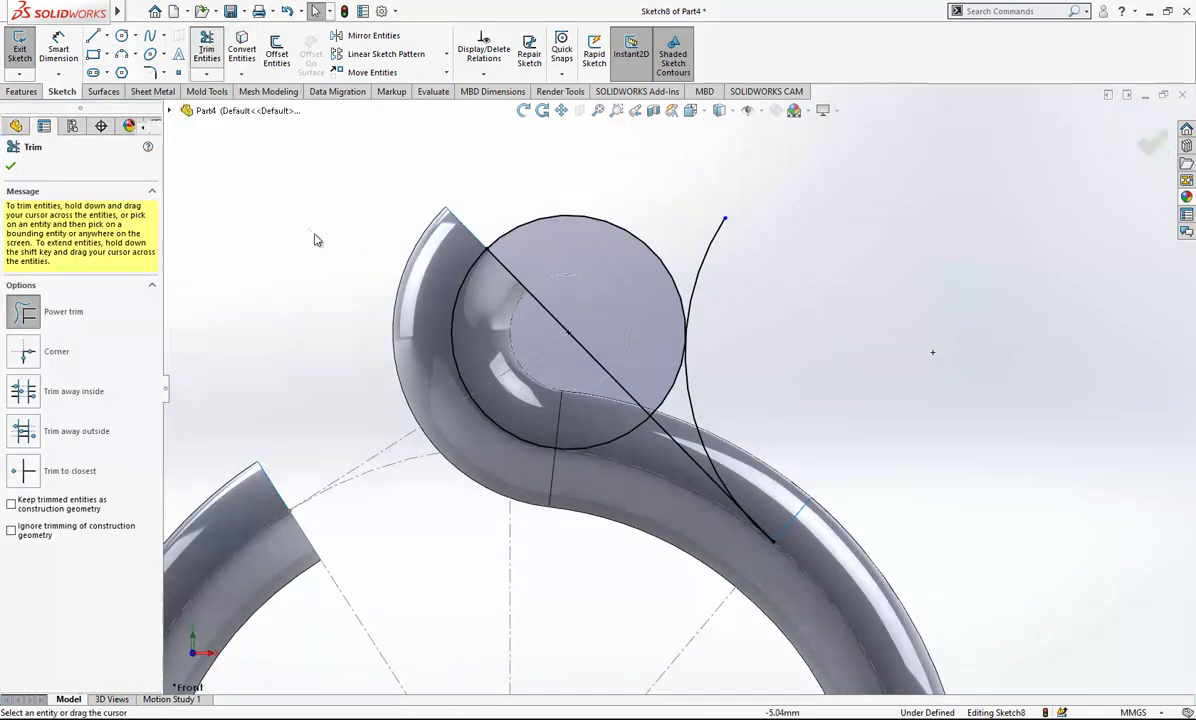
left_click_drag(424, 299, 503, 338)
key("Escape")
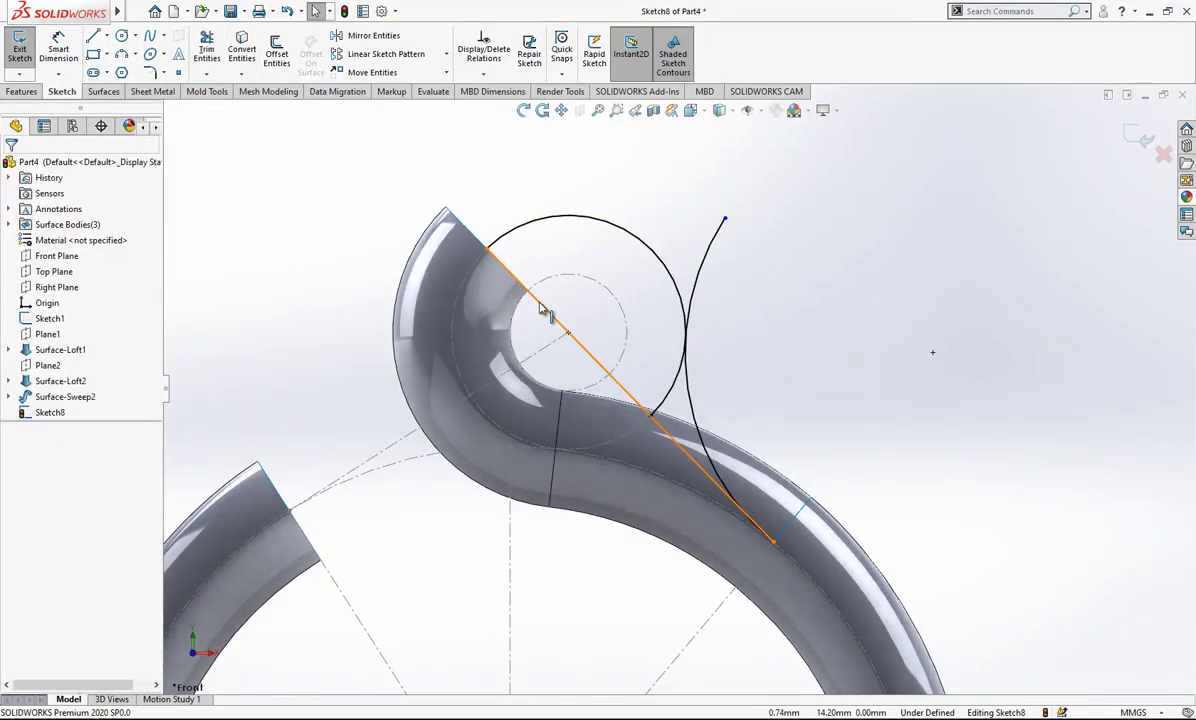
left_click(541, 306)
left_click(604, 261)
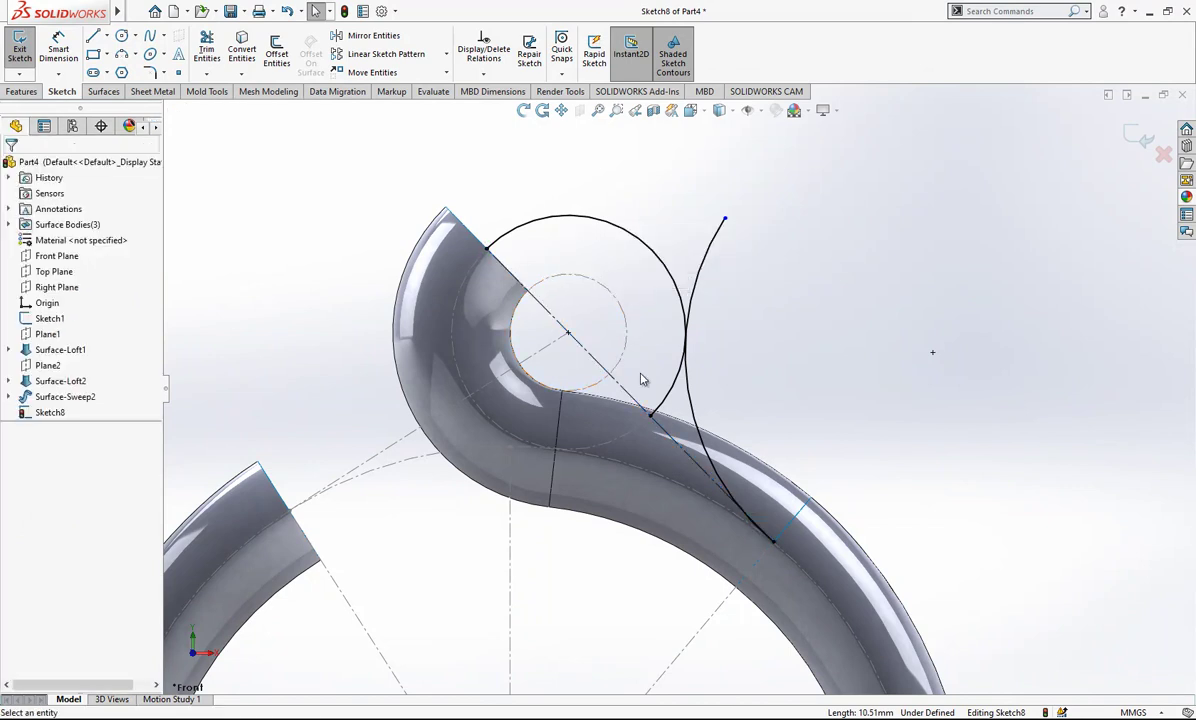
- Trim the circle and arc beyond their tangency point to leave one continuous path, and exit the sketch
scroll(632, 373, "down", 2)
left_click(206, 50)
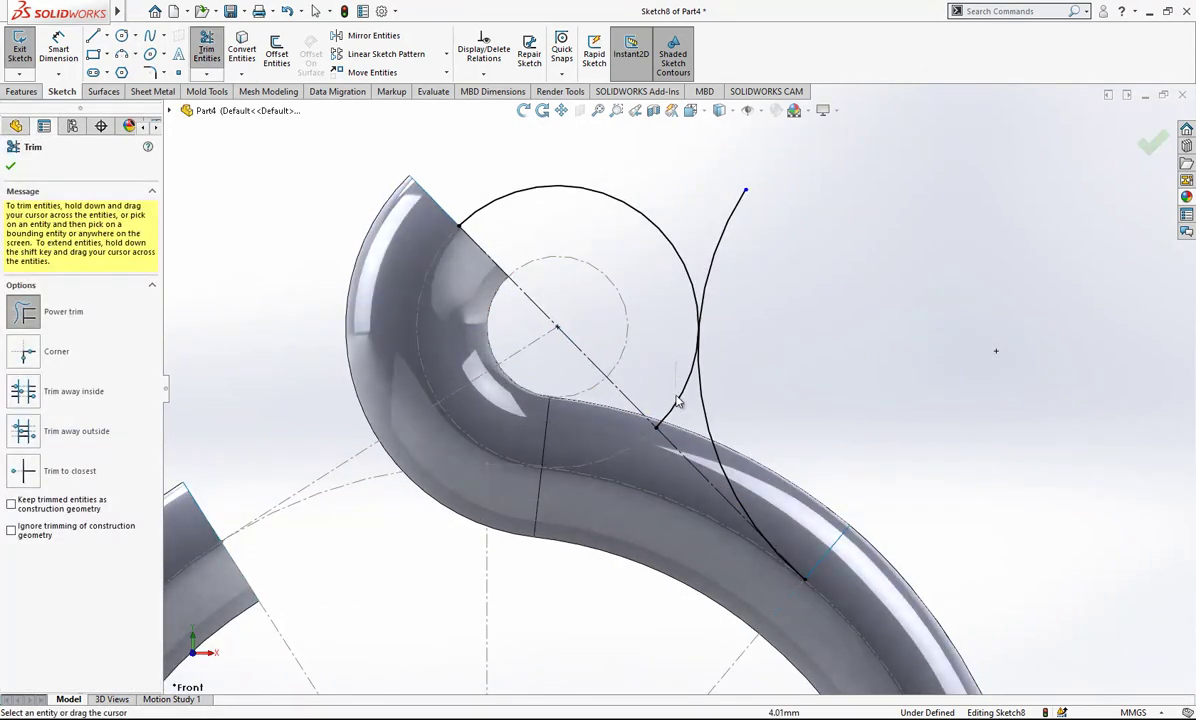
key("Escape")
scroll(700, 400, "up", 5)
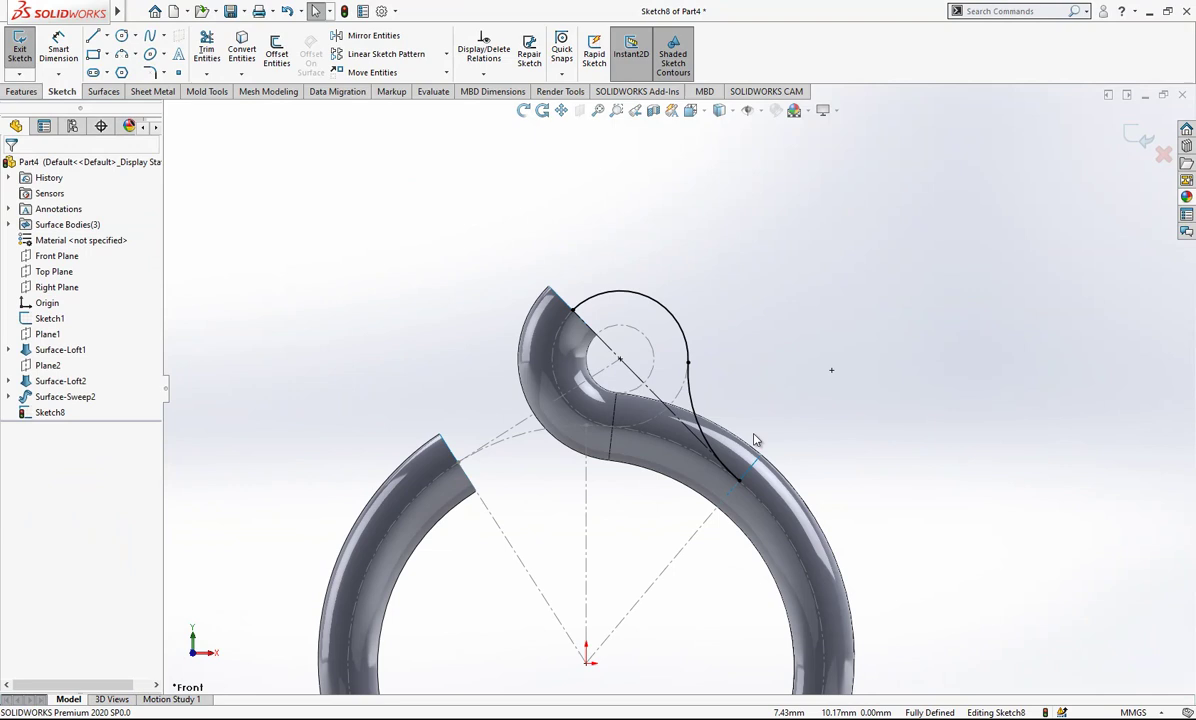
left_click(1140, 136)
mouse_move(806, 360)
middle_mouse_down()
mouse_move(785, 403)
mouse_move(724, 372)
middle_mouse_up()
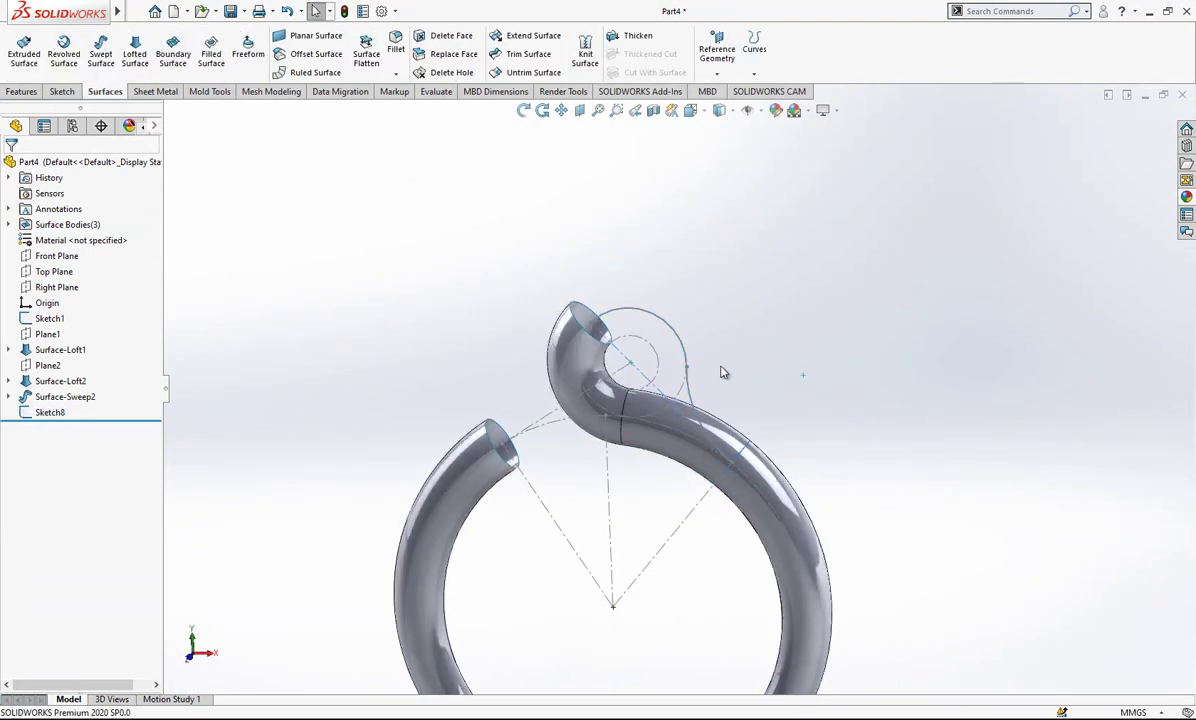
scroll(724, 372, "down", 2)
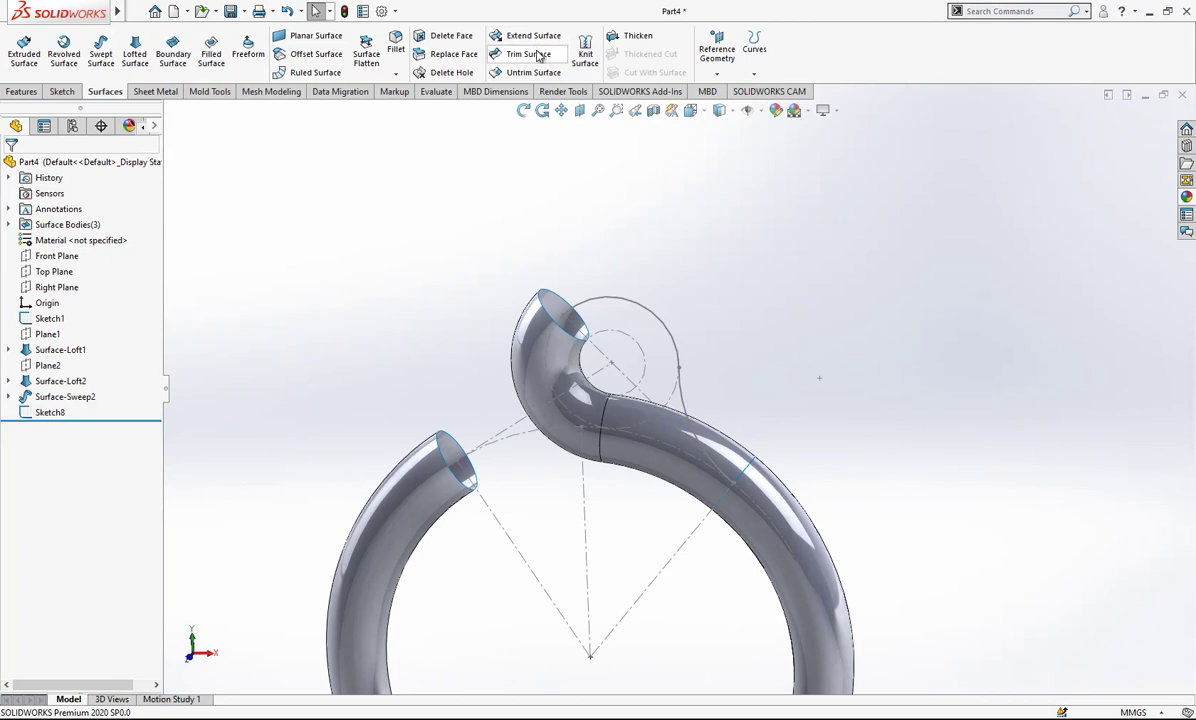
left_click(101, 55)
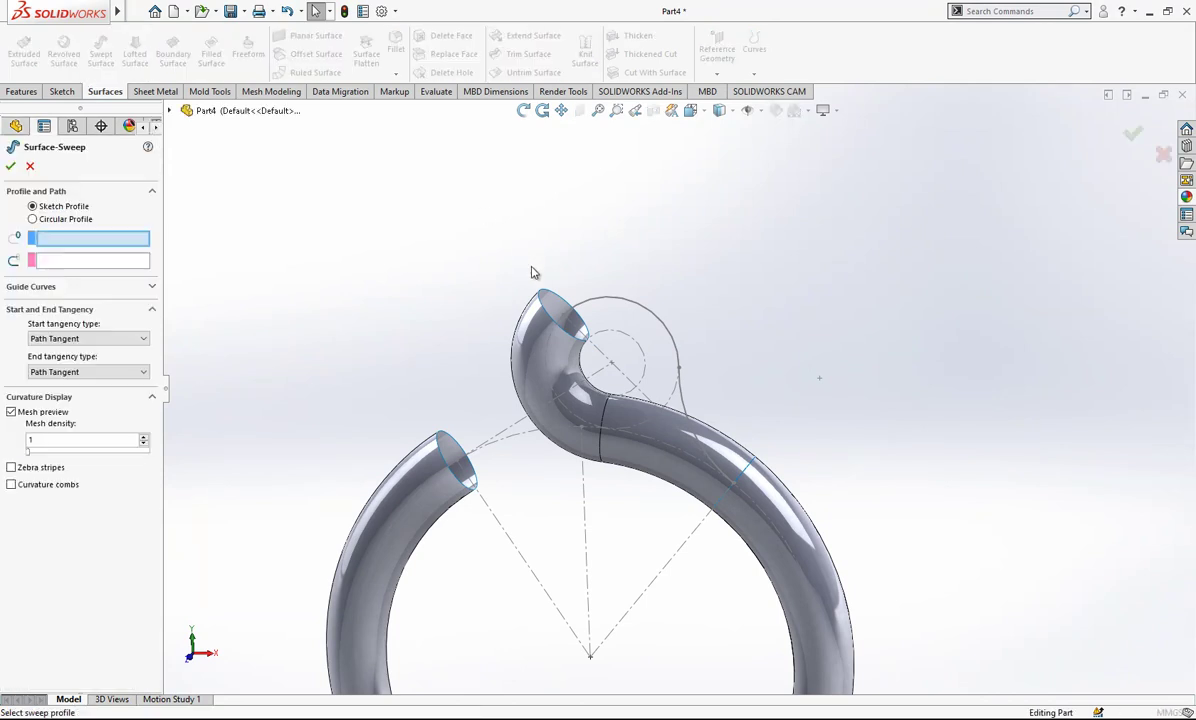
left_click(540, 297)
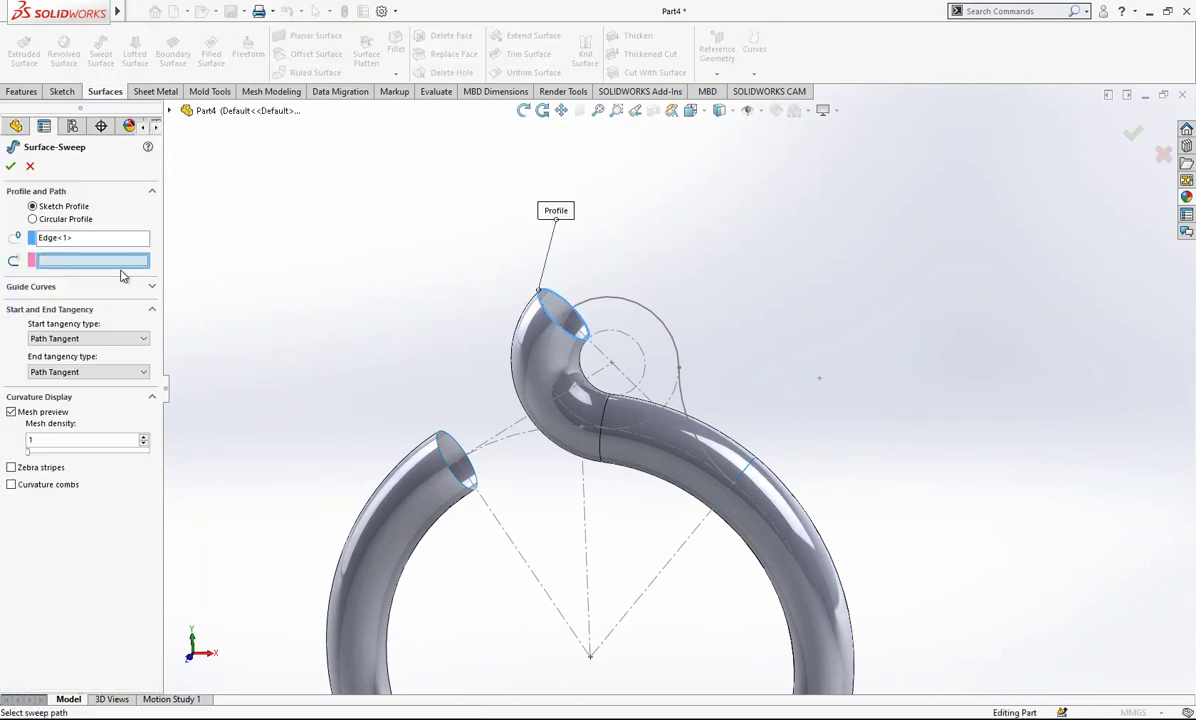
left_click(586, 309)
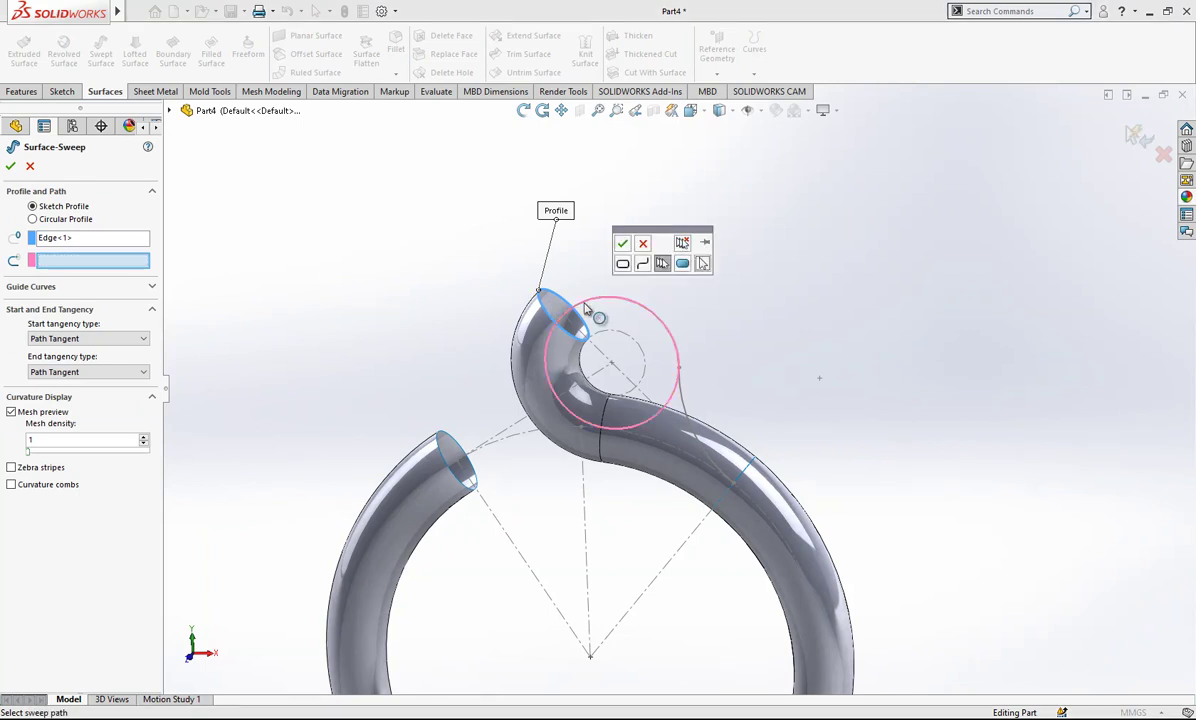
key("Escape")
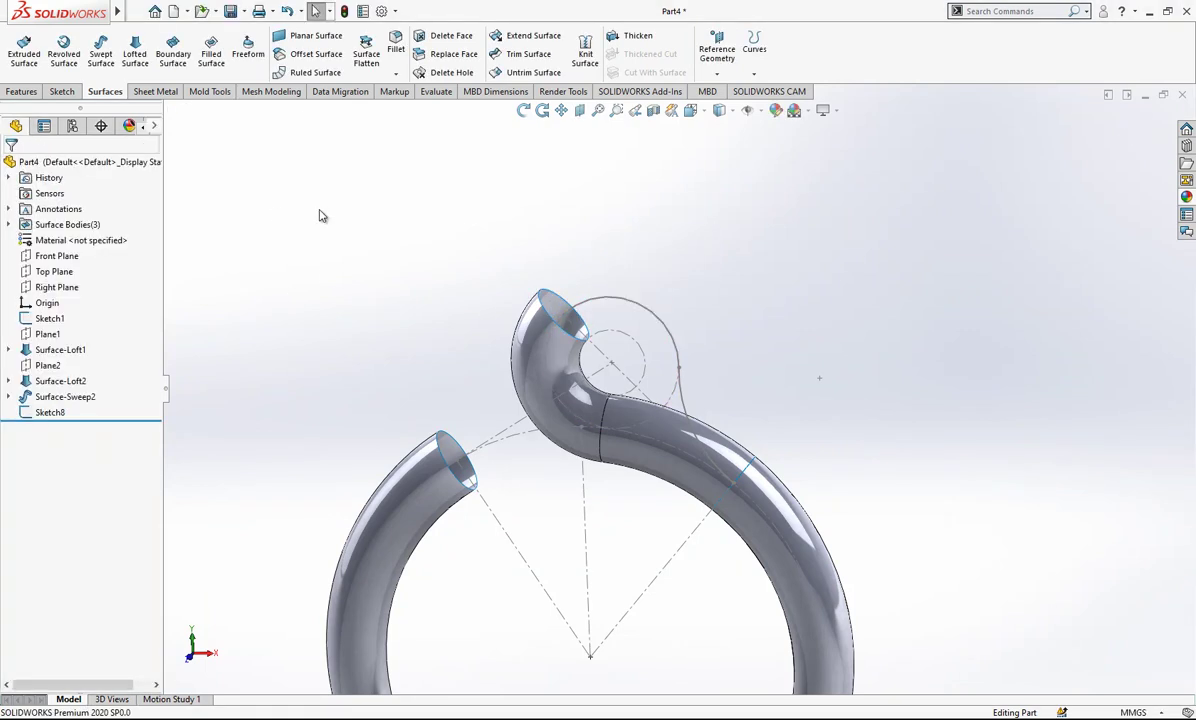
- Hide the layout sketch and sweep a surface from the bent tube's open end edge along the new path sketch
left_click(64, 320)
left_click(81, 300)
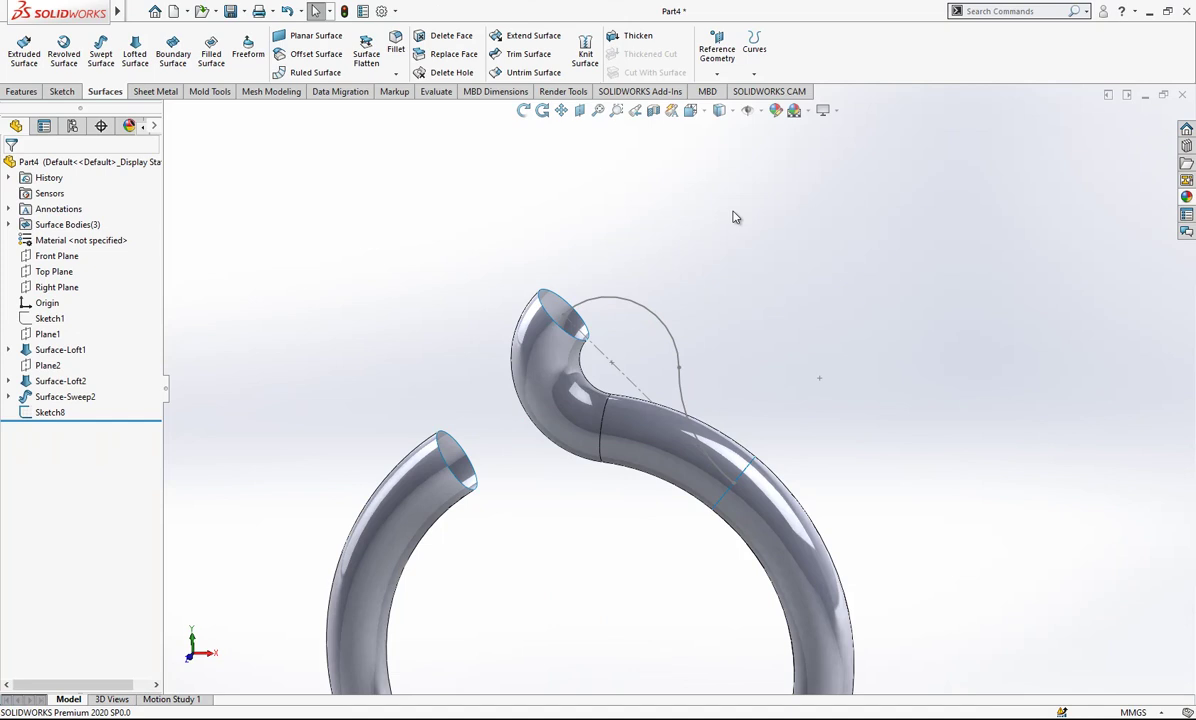
scroll(731, 358, "down", 2)
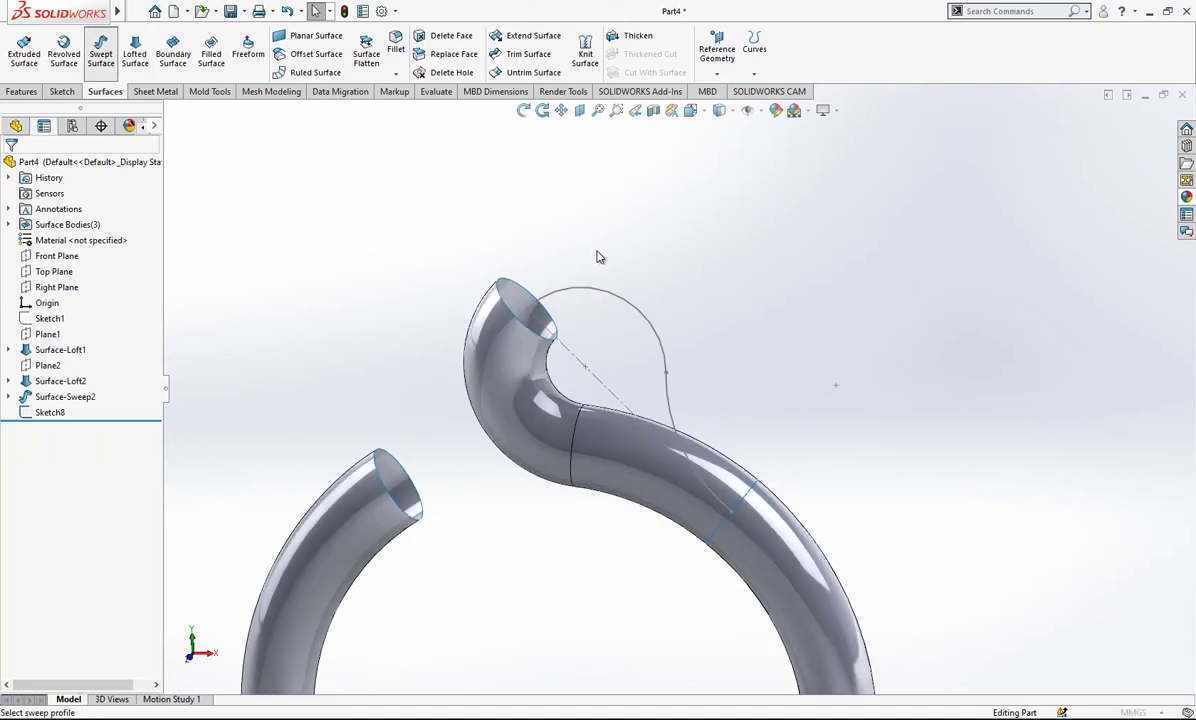
left_click(516, 288)
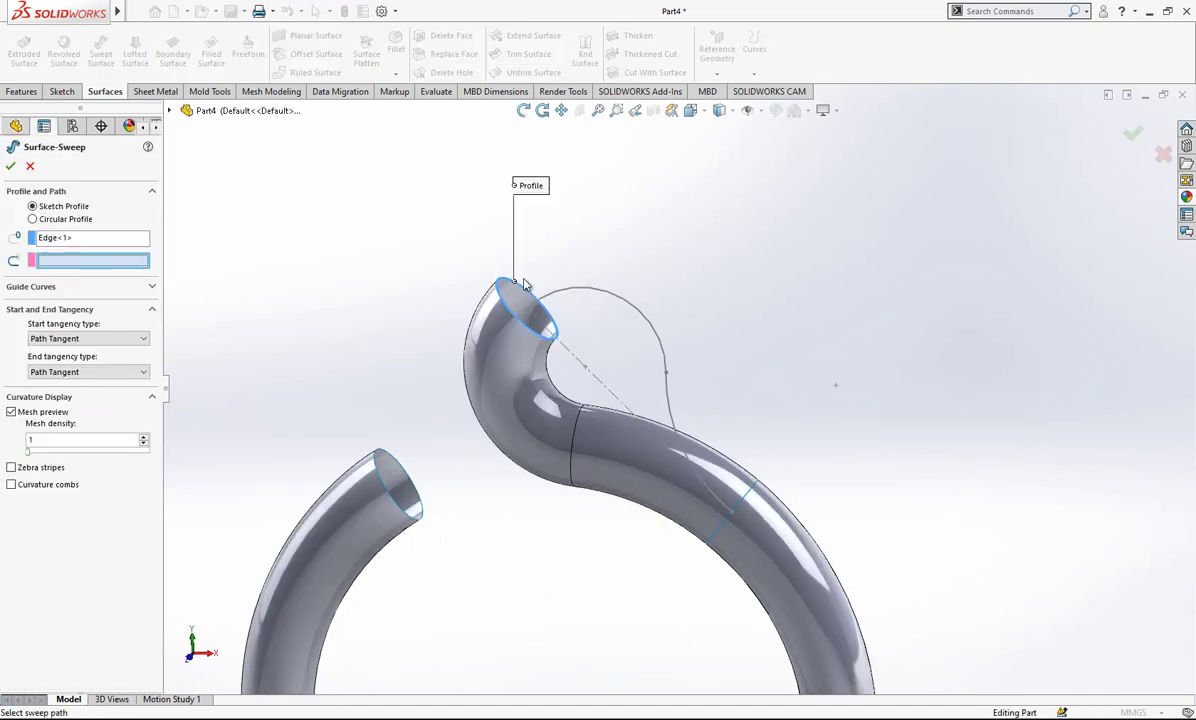
left_click(600, 289)
scroll(690, 320, "up", 1)
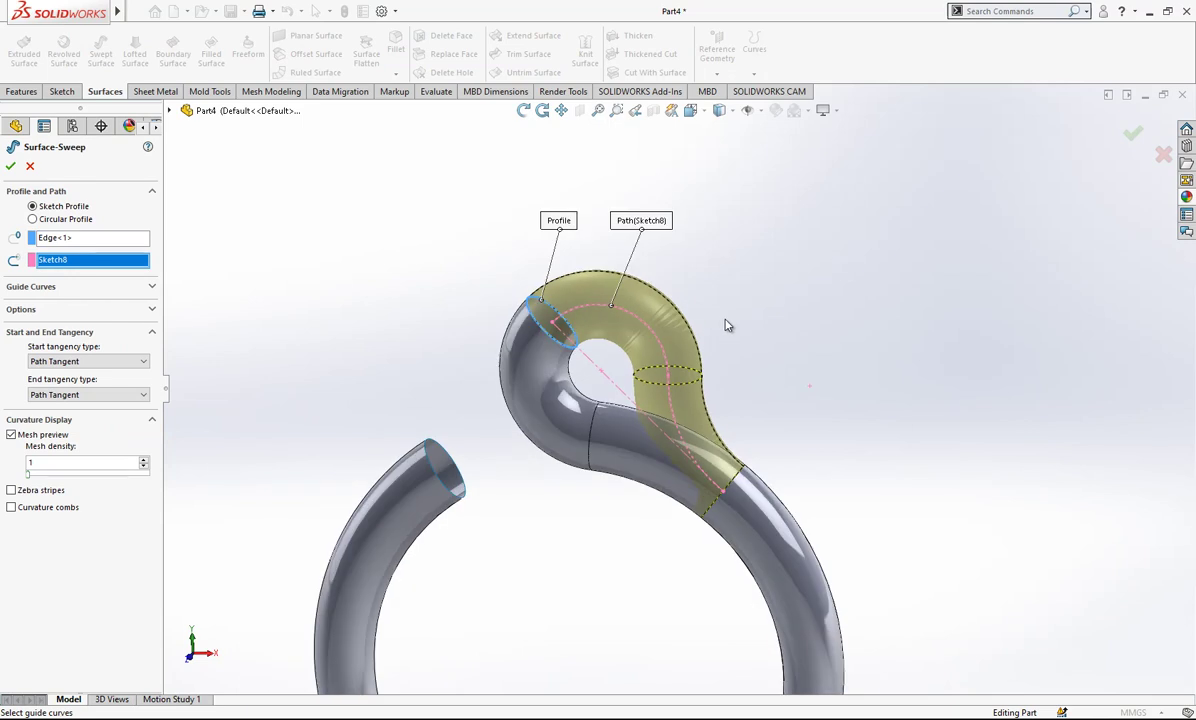
key("Return")
left_click(797, 348)
- Try to mutually trim the knot's two overlapping swept surfaces, keeping the outer loop piece of each sweep
scroll(755, 475, "down", 2)
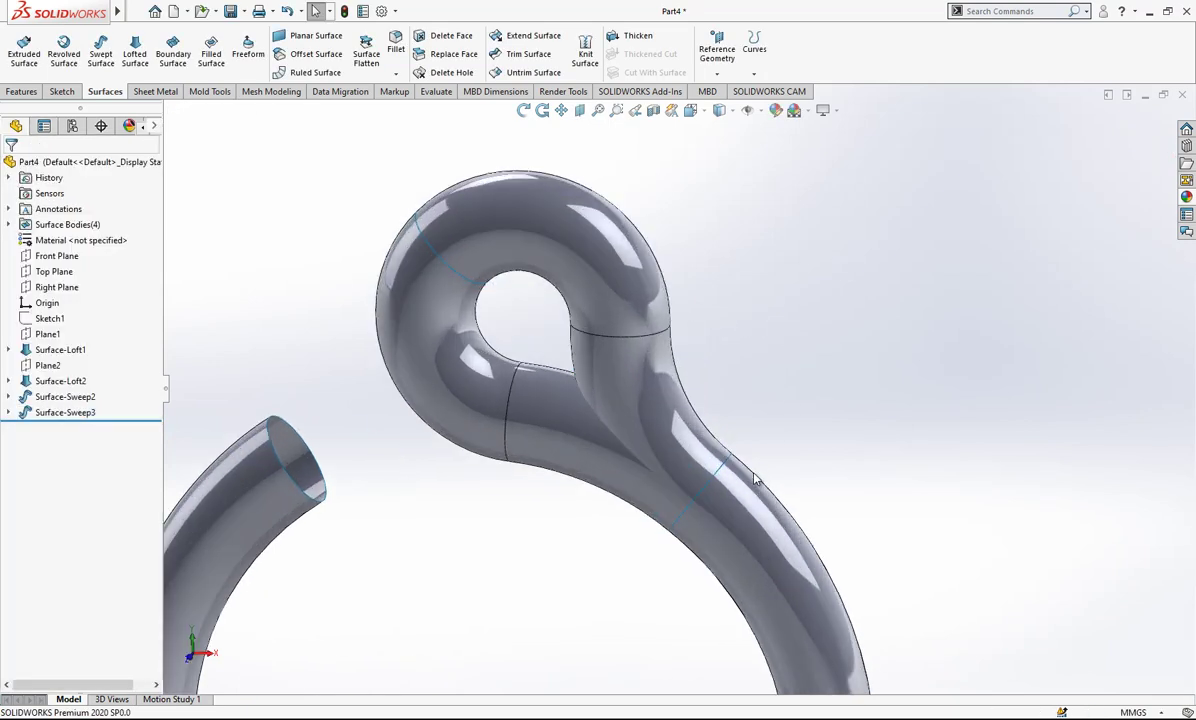
scroll(755, 475, "up", 1)
mouse_move(755, 475)
middle_mouse_down()
mouse_move(754, 435)
mouse_move(757, 456)
middle_mouse_up()
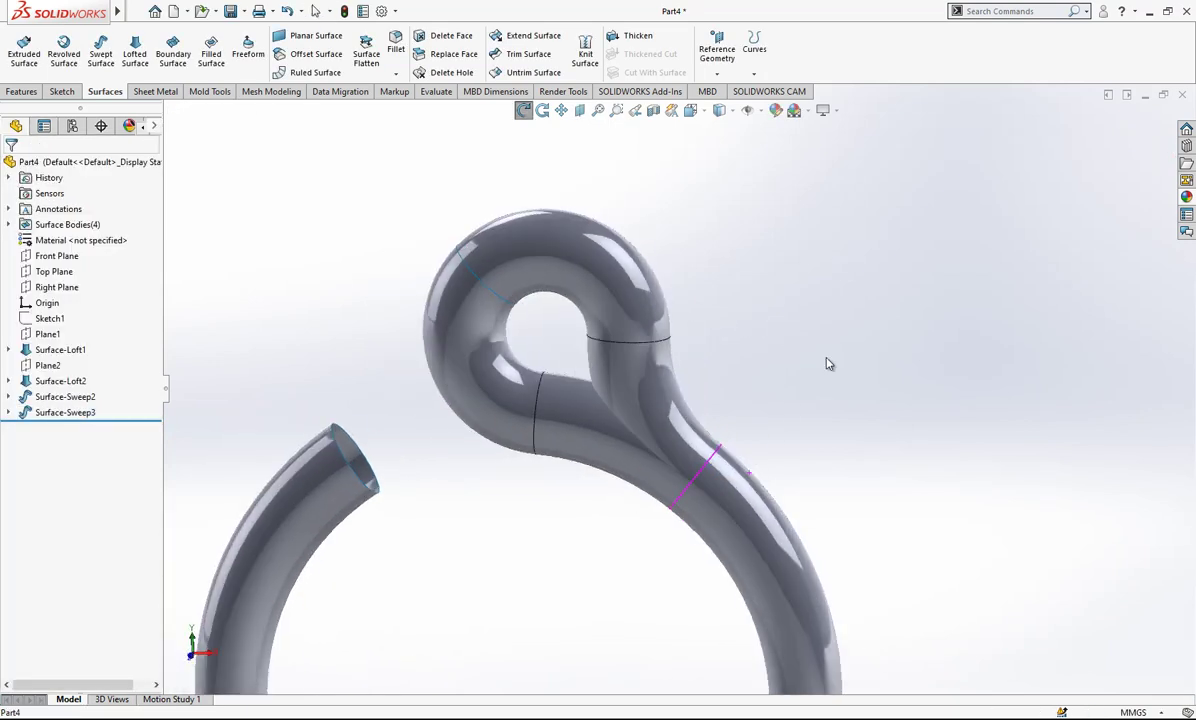
left_click(528, 54)
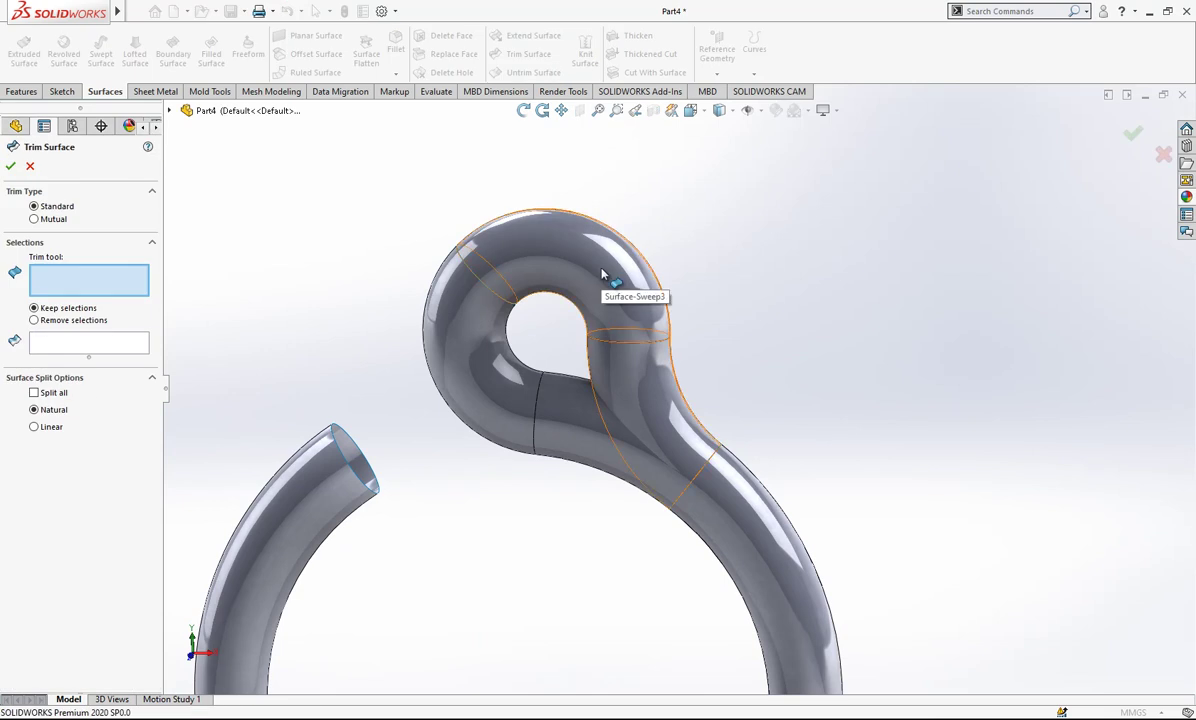
left_click(55, 220)
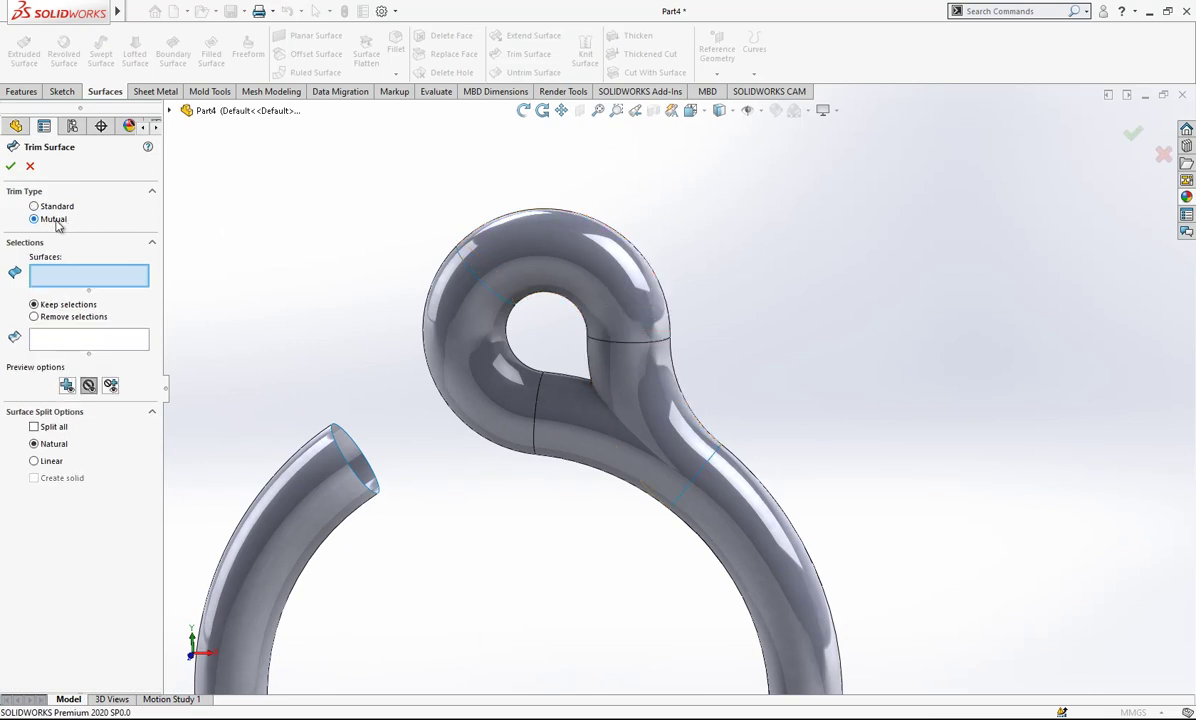
left_click(537, 254)
left_click(470, 297)
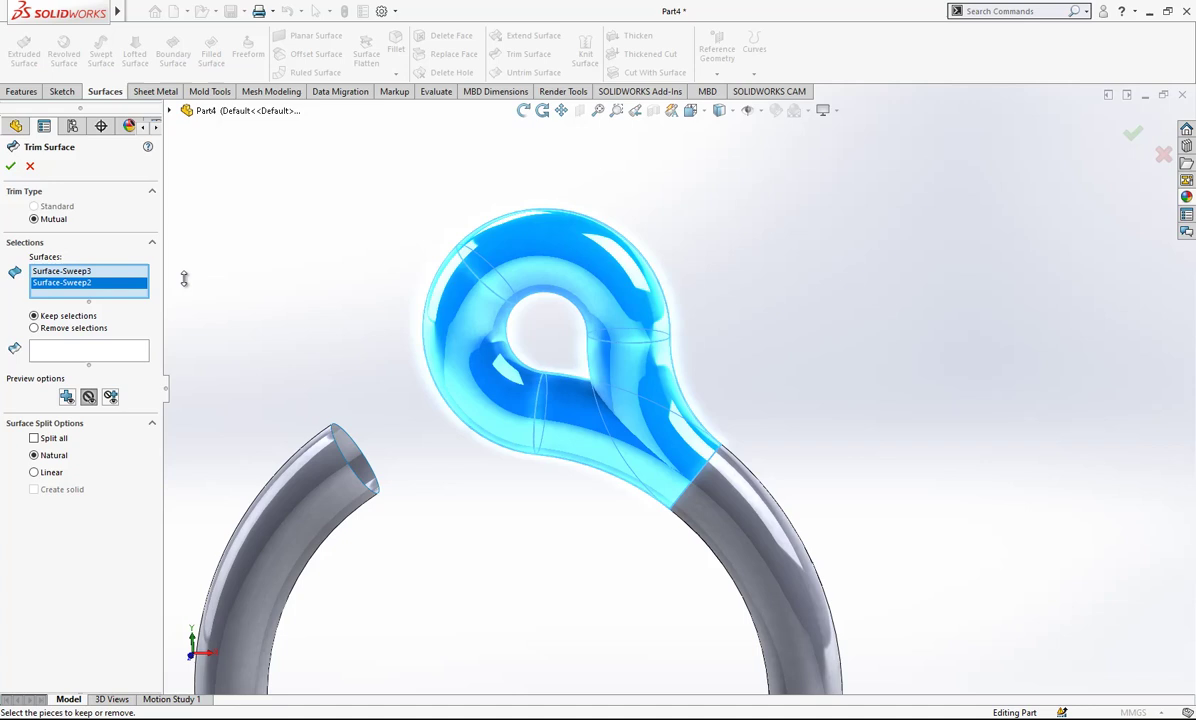
left_click(72, 350)
left_click(478, 402)
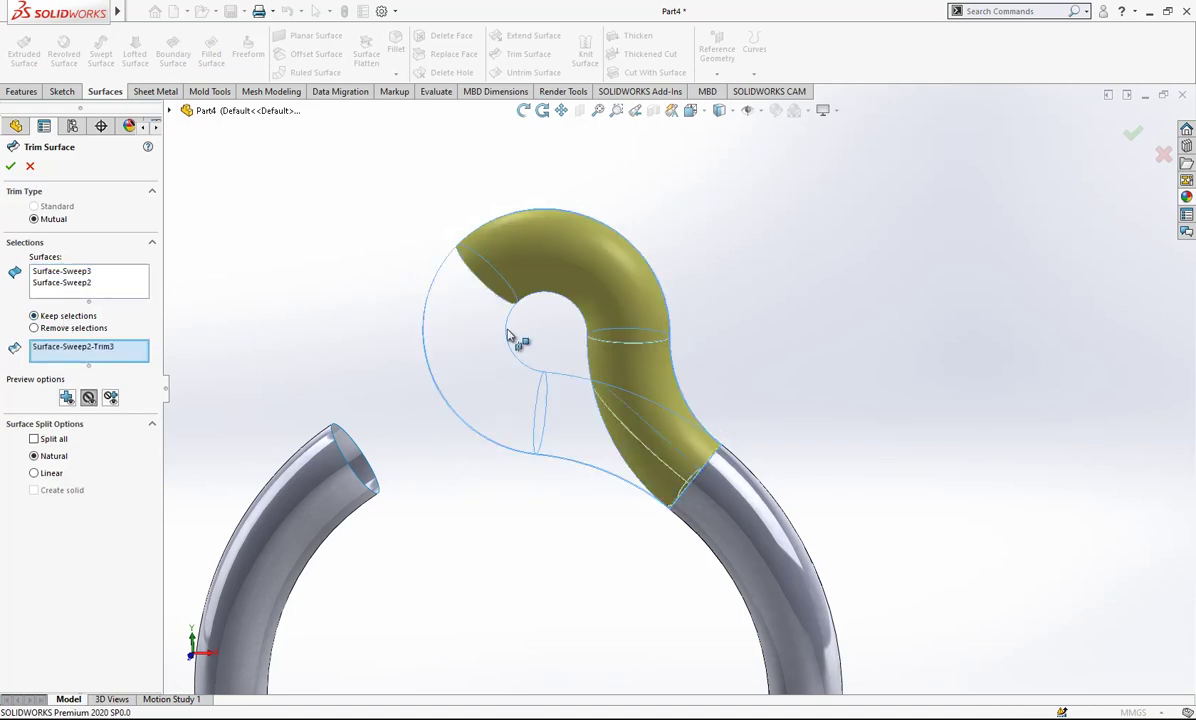
left_click(540, 272)
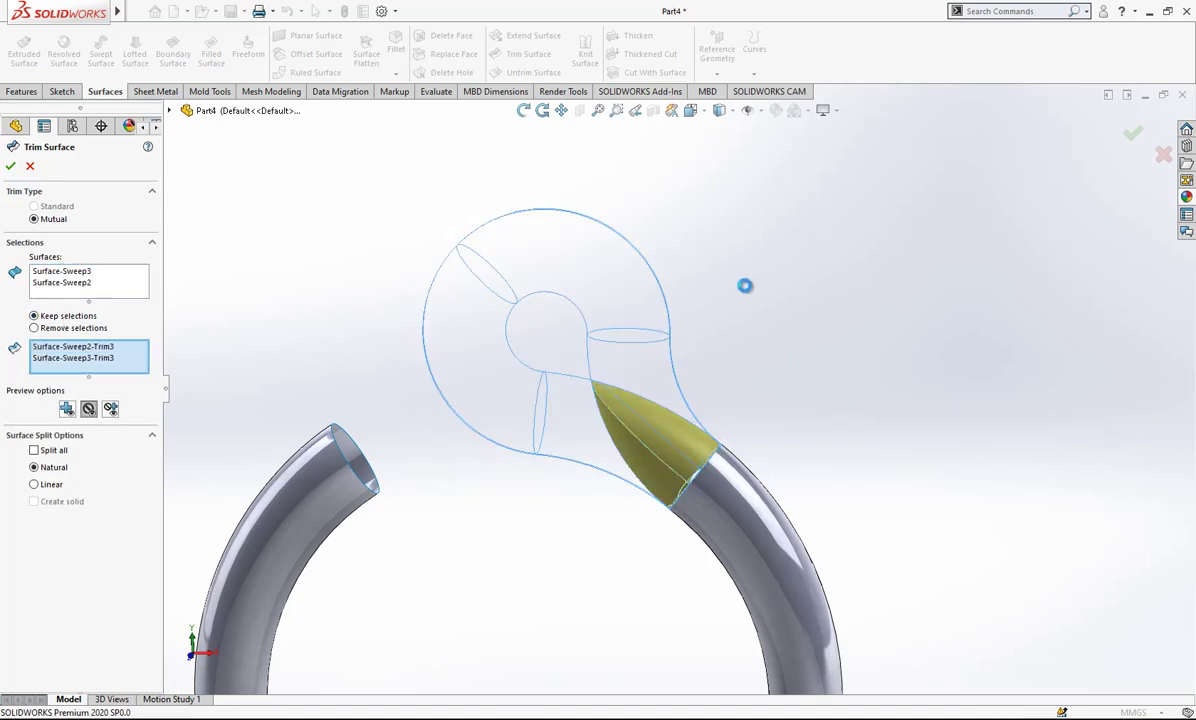
- Try splitting all pieces of the mutual trim at the overlap near the ring joint, and cancel the trim
scroll(705, 449, "up", 5)
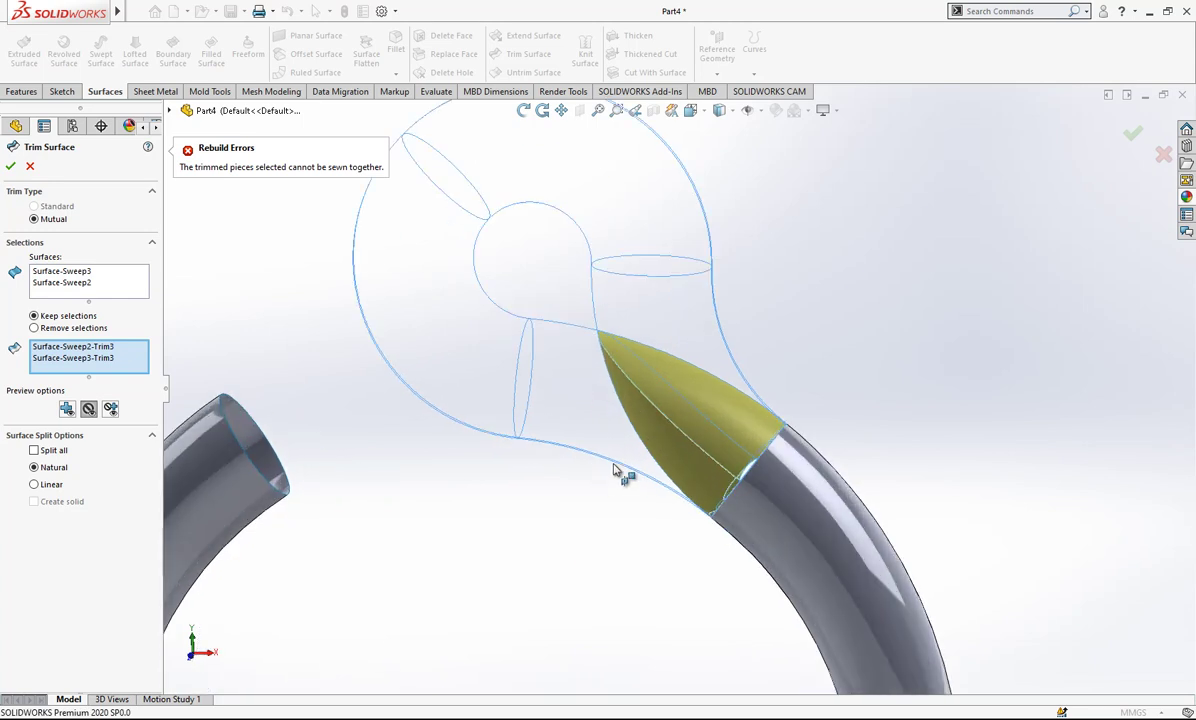
mouse_move(705, 449)
middle_mouse_down()
mouse_move(817, 432)
mouse_move(712, 448)
middle_mouse_up()
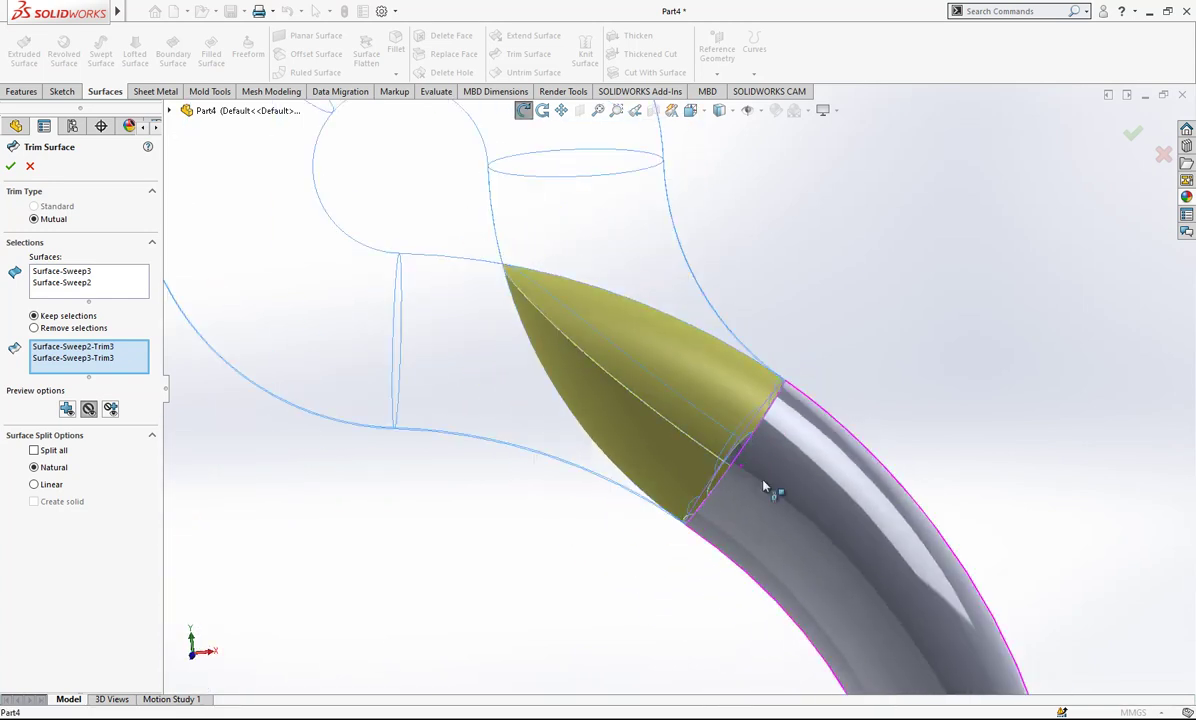
left_click(34, 450)
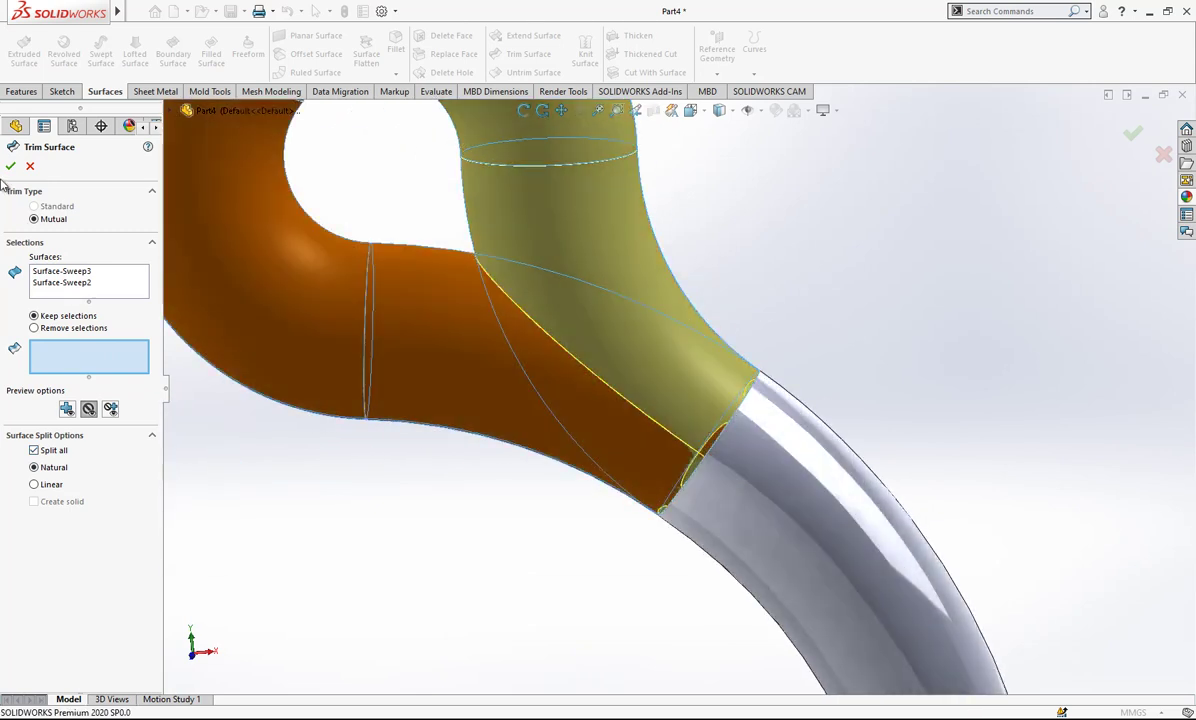
left_click(30, 166)
- Examine the overlapping knot tubes and the ring from several angles, and return to the Front view
scroll(645, 365, "up", 3)
middle_click_drag(645, 365, 745, 330)
scroll(745, 330, "down", 5)
middle_click_drag(598, 355, 730, 418)
key("Escape")
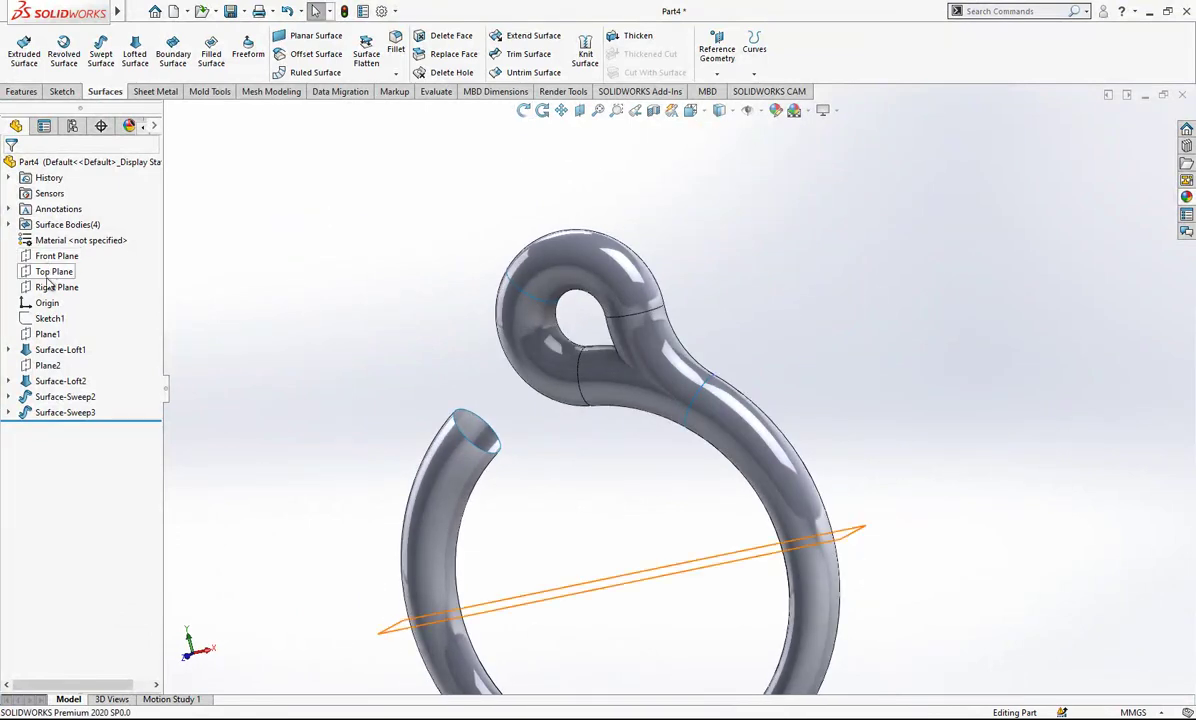
middle_click_drag(651, 350, 708, 346)
left_click(689, 113)
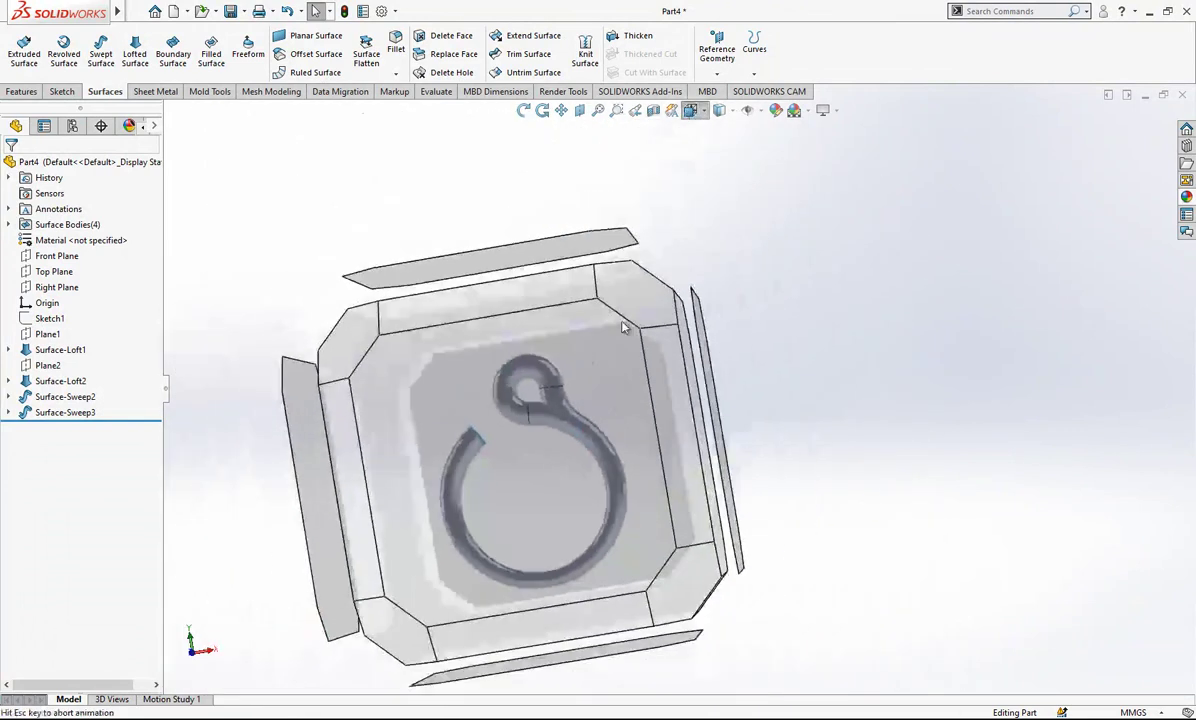
left_click(625, 356)
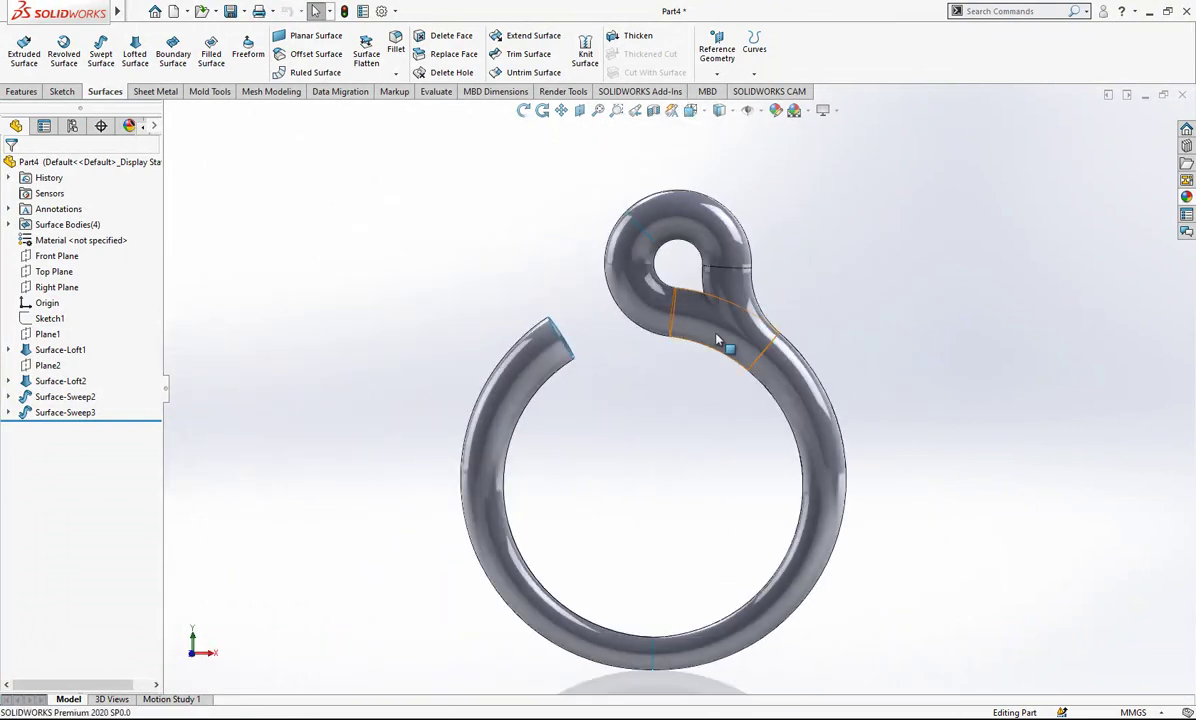
key("space")
left_click(705, 352)
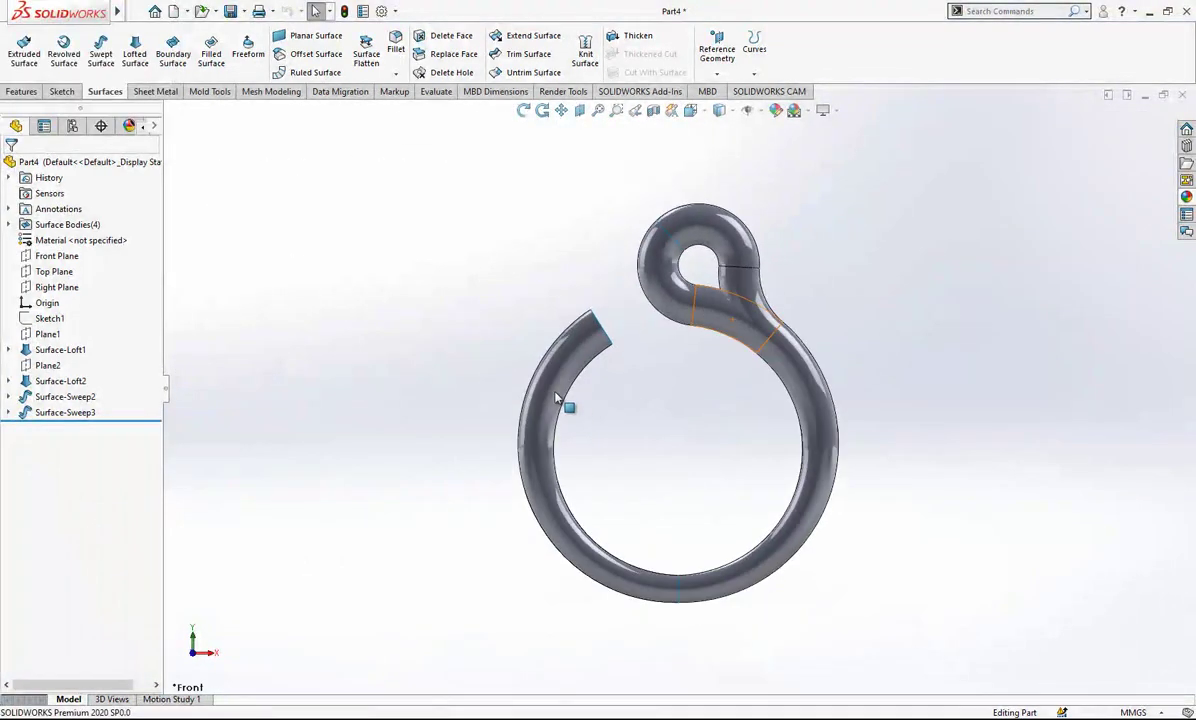
- Show the layout sketch over the ring and start a new sketch on the Front Plane
left_click(58, 321)
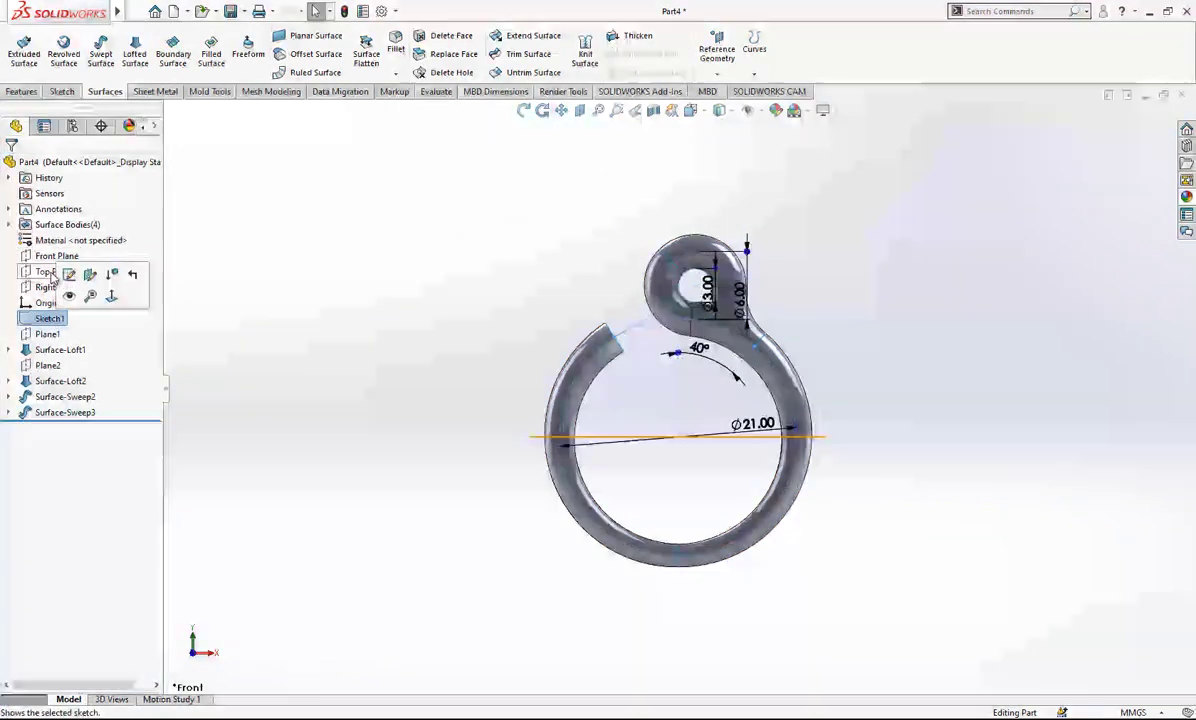
left_click(48, 258)
left_click(58, 244)
left_click(58, 319)
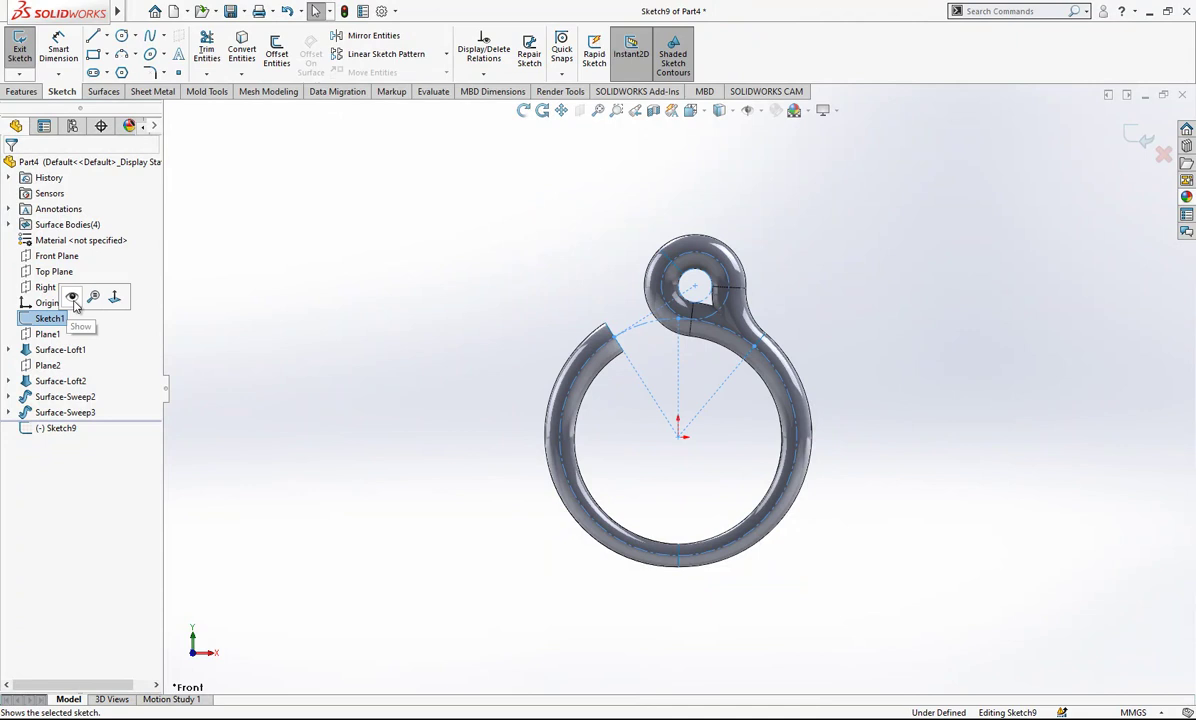
- Draw a line about 7.5 mm long from the knot circle's centre to the layout point at the ring's tube joint
scroll(800, 310, "down", 5)
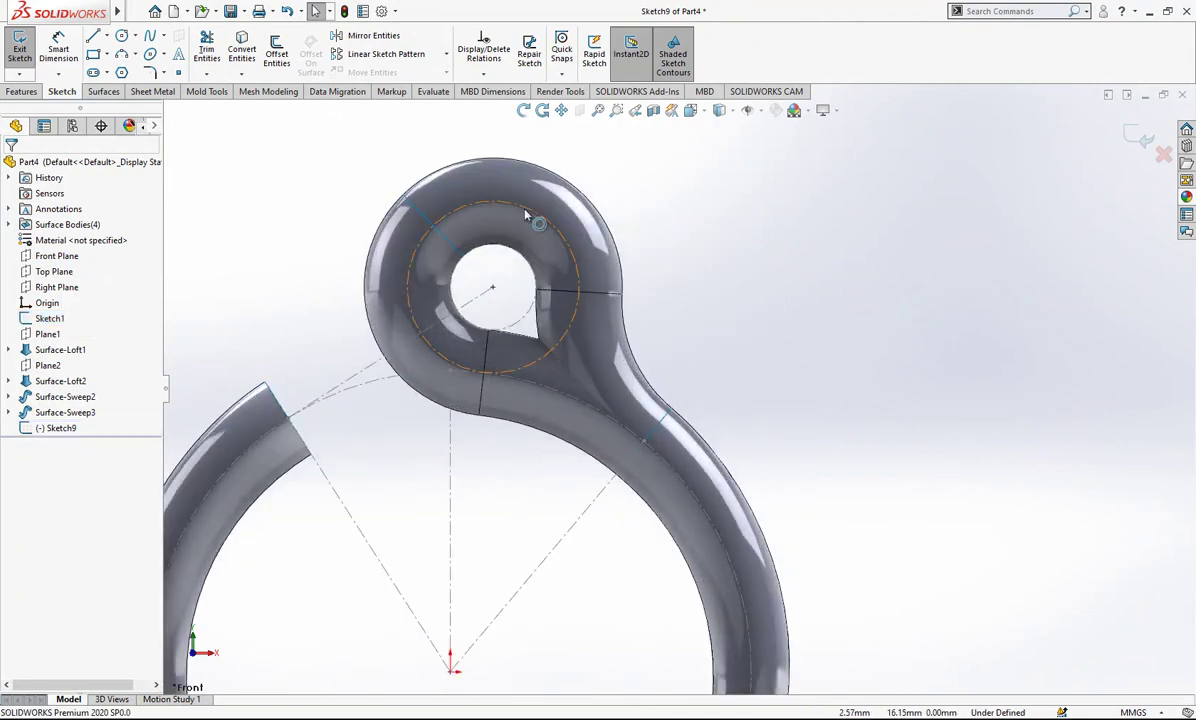
left_click(93, 35)
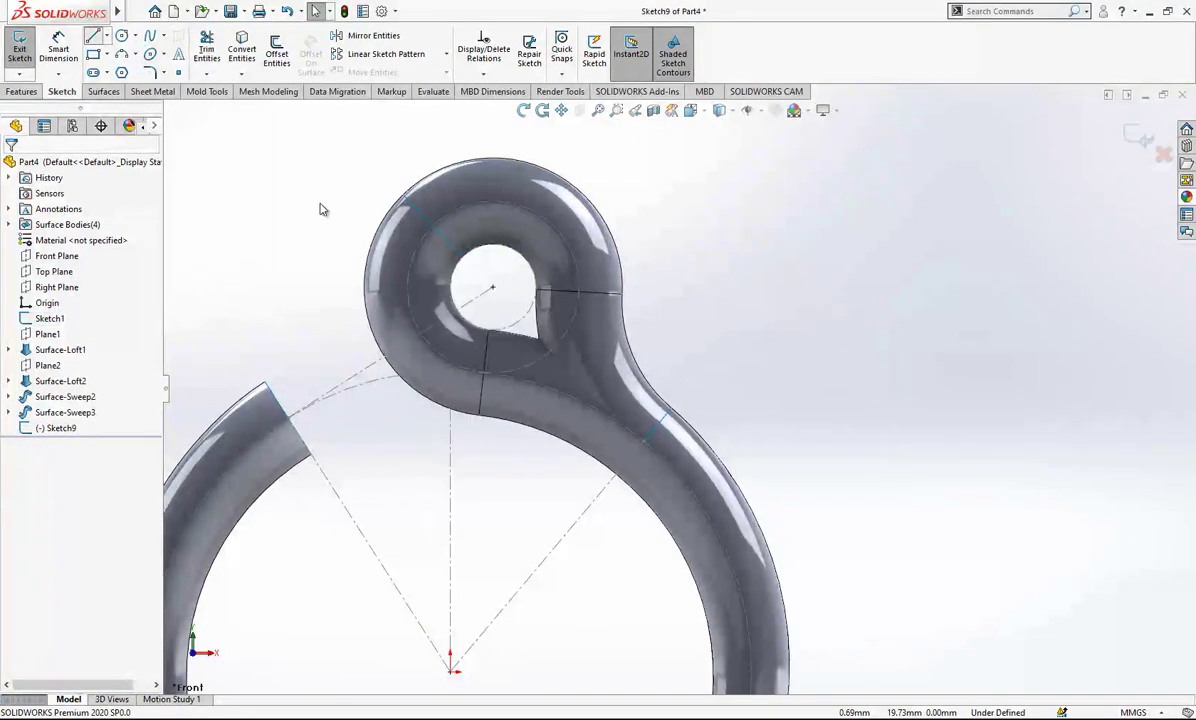
left_click(493, 287)
left_click(643, 440)
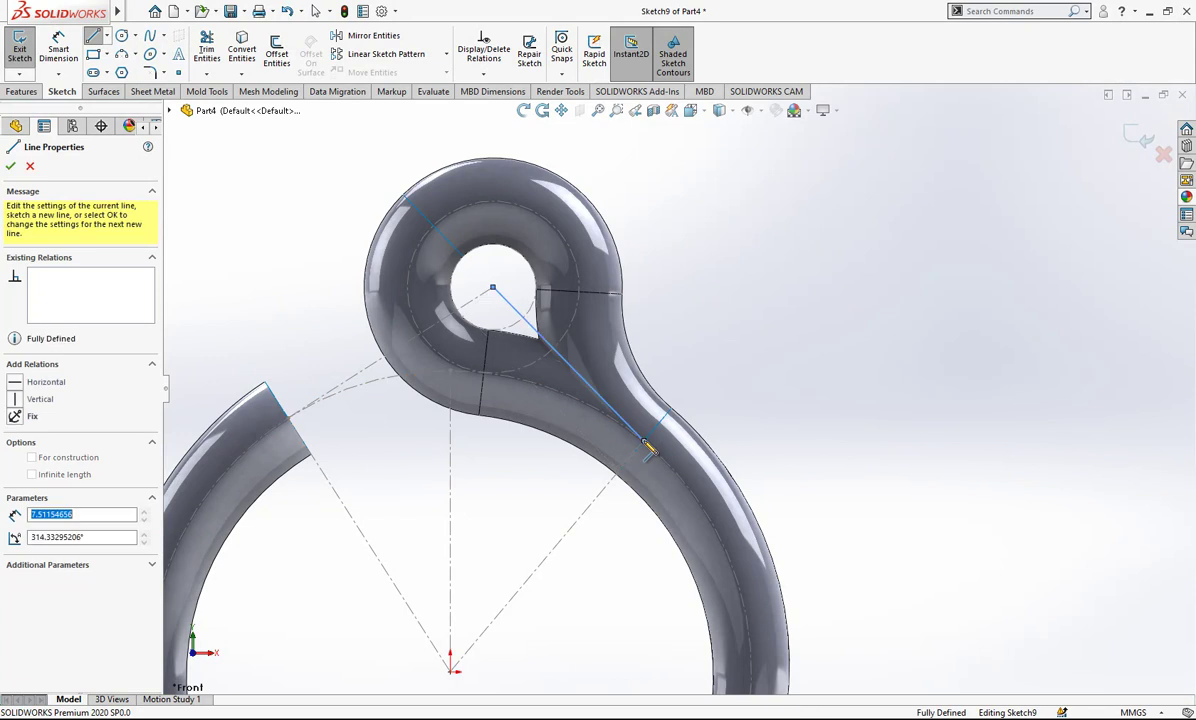
key("Escape")
left_click(603, 404)
scroll(585, 380, "down", 3)
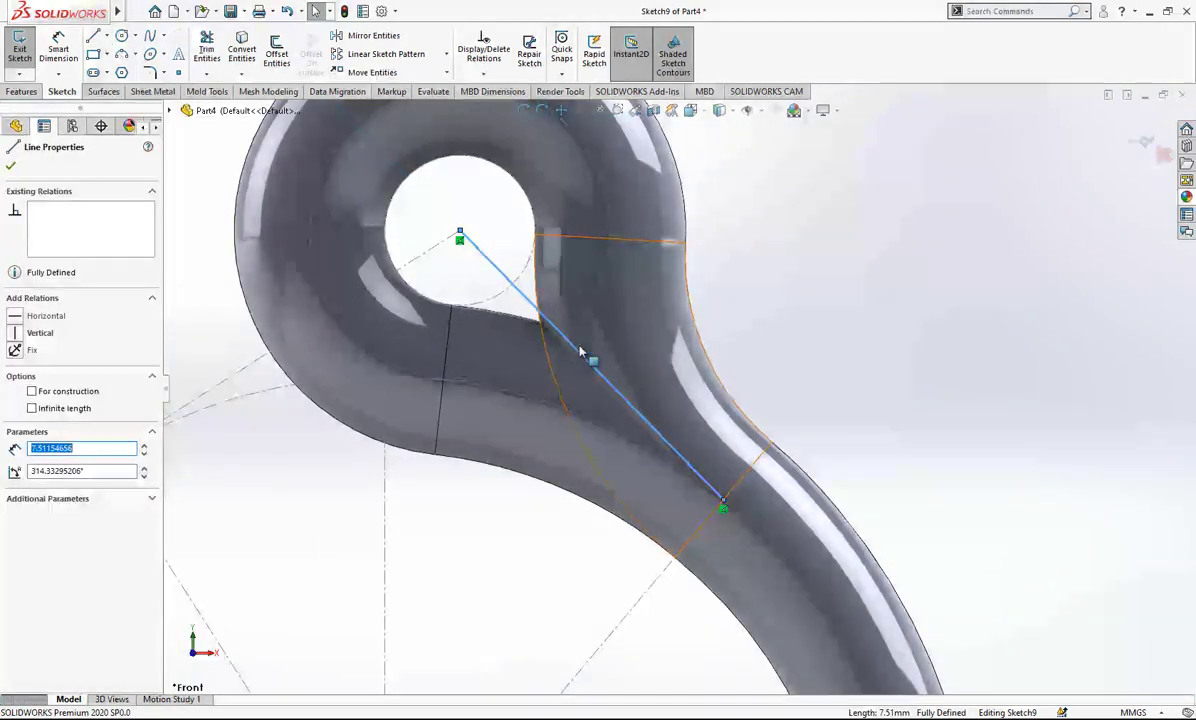
key("Escape")
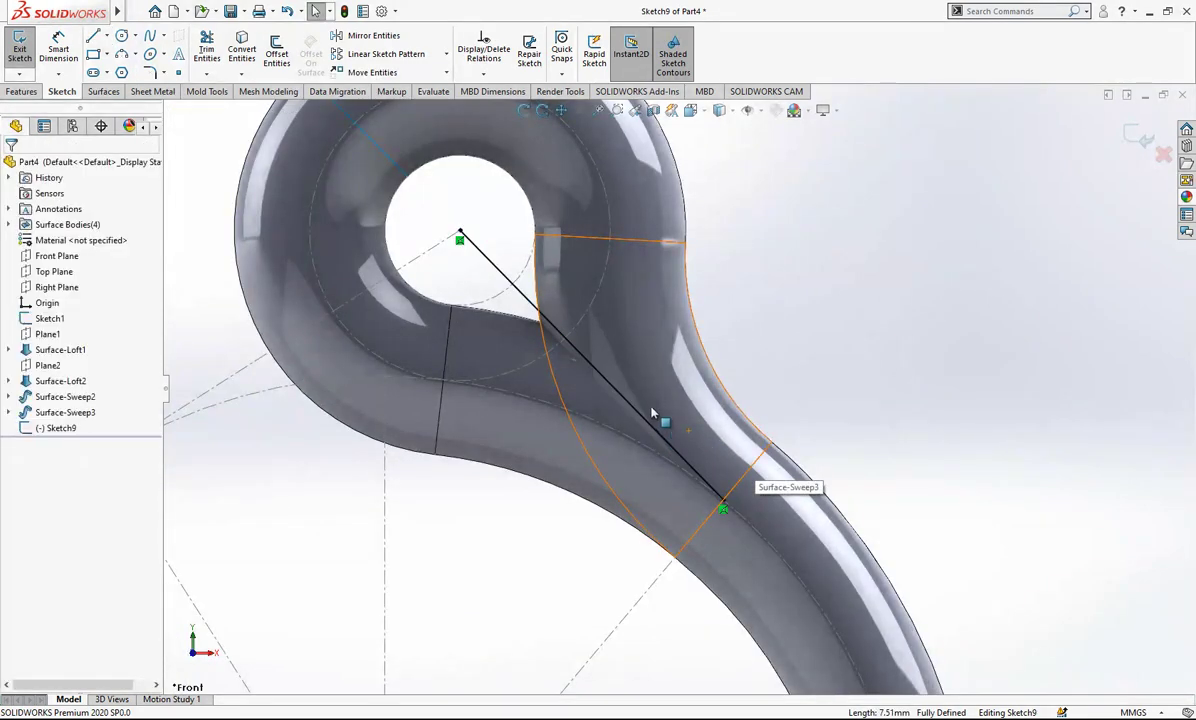
- Turn the line into construction geometry and discard the new sketch
left_click(505, 280)
left_click(643, 235)
key("Escape")
scroll(665, 375, "up", 2)
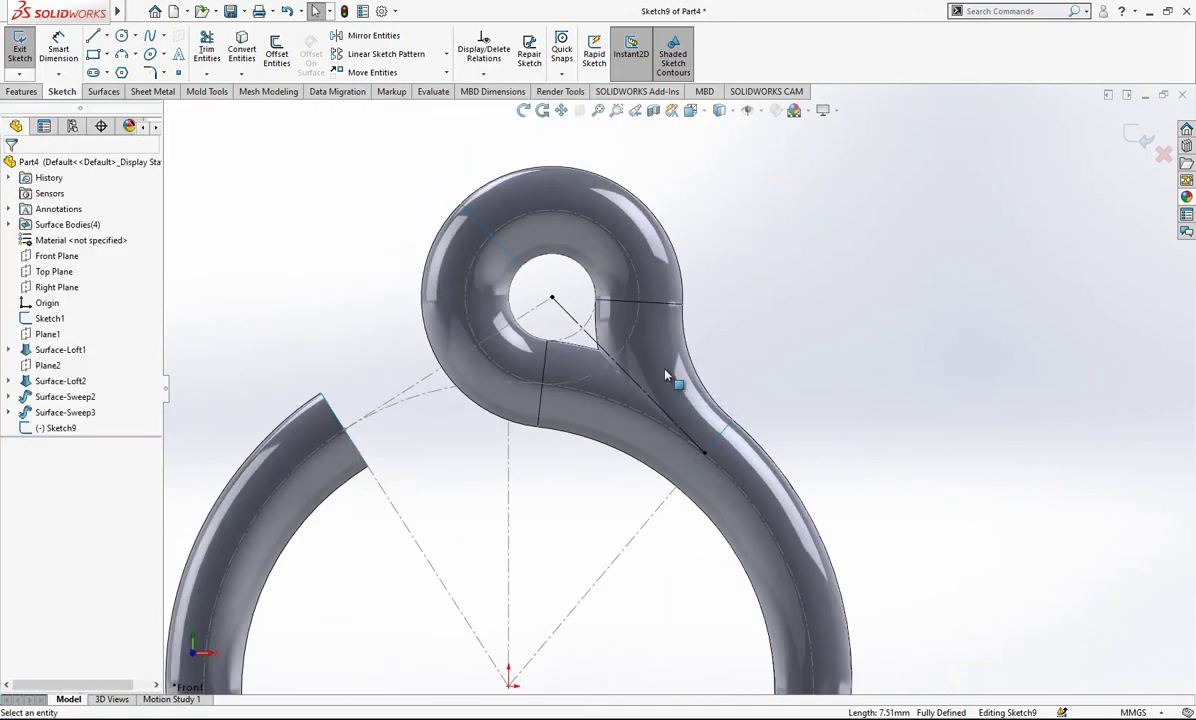
scroll(600, 360, "up", 1)
left_click(638, 357)
scroll(638, 357, "up", 3)
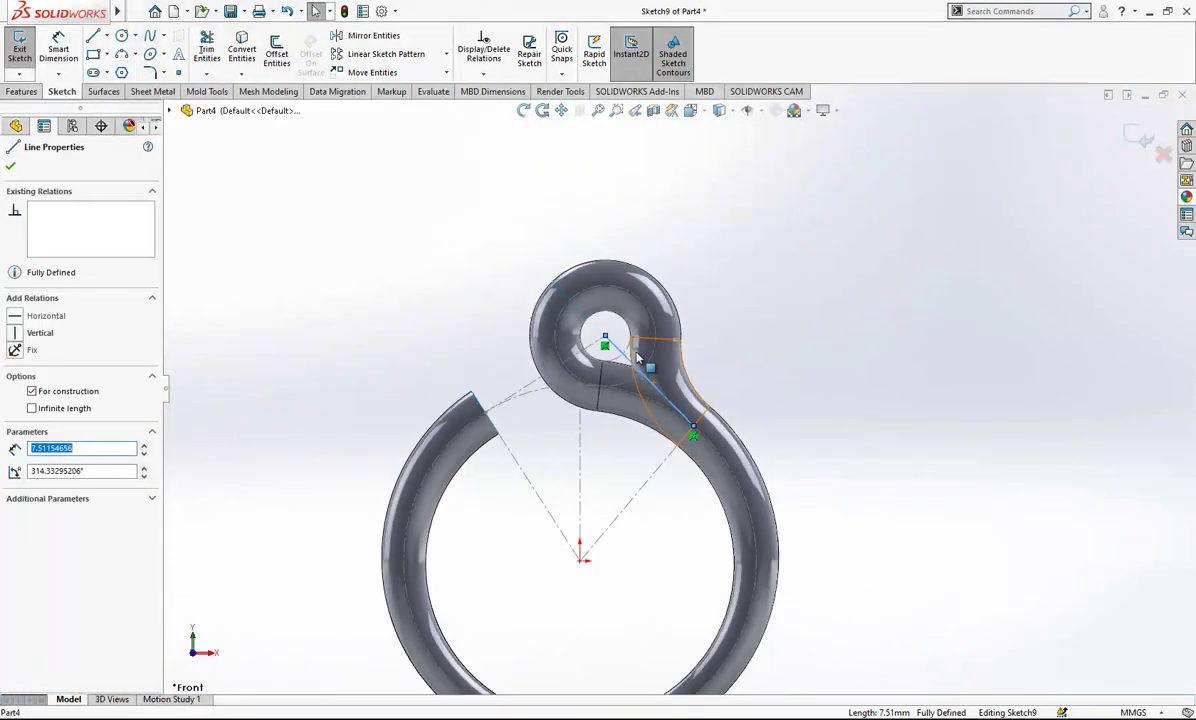
key("Escape")
scroll(648, 340, "down", 3)
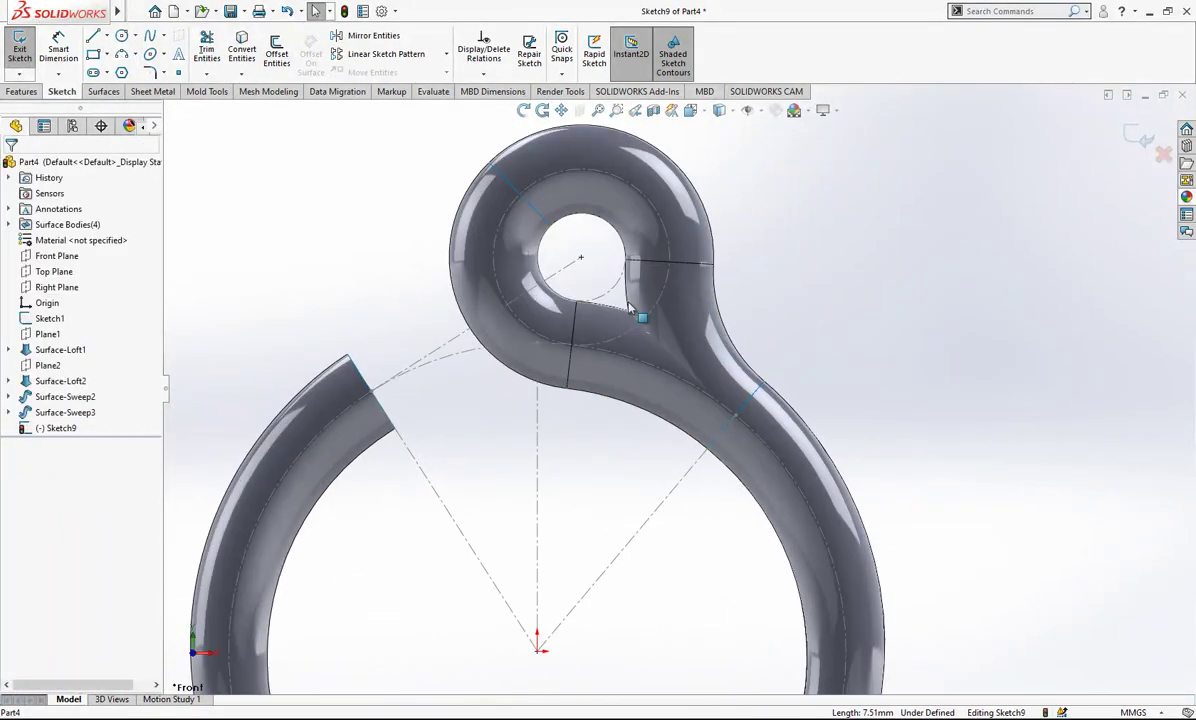
left_click(1160, 147)
scroll(716, 348, "down", 1)
left_click(663, 412)
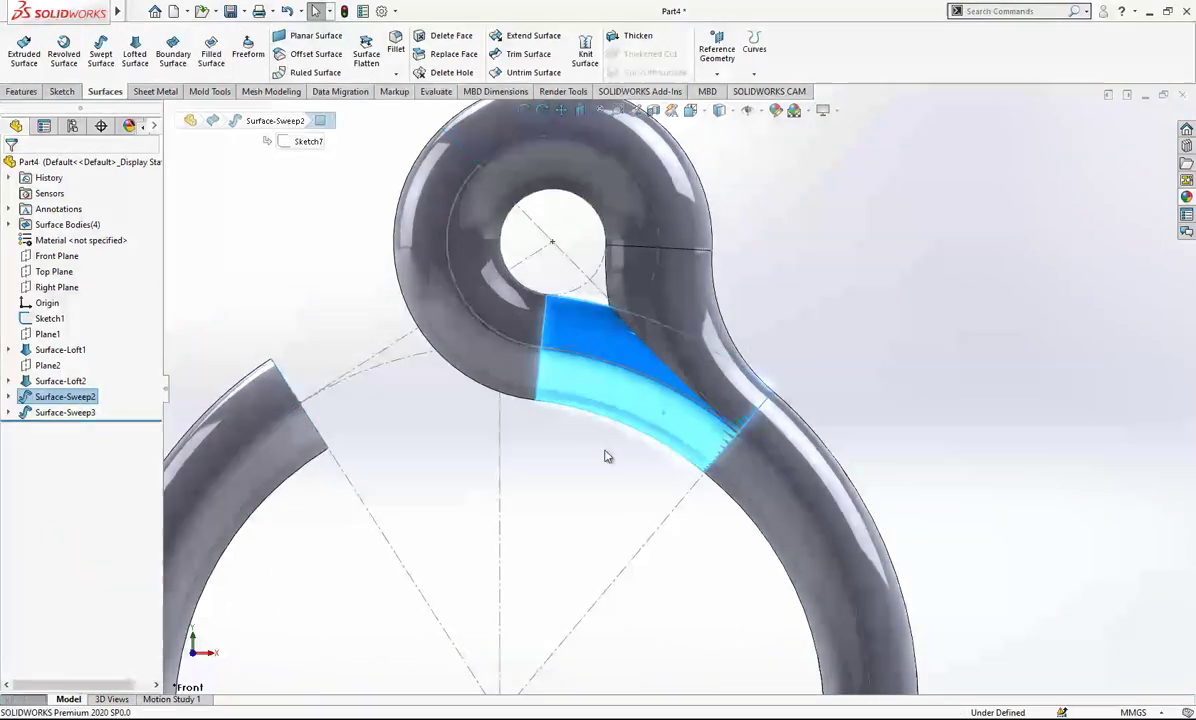
left_click(605, 451)
left_click(691, 364)
scroll(691, 364, "up", 2)
left_click(855, 409)
scroll(720, 408, "up", 2)
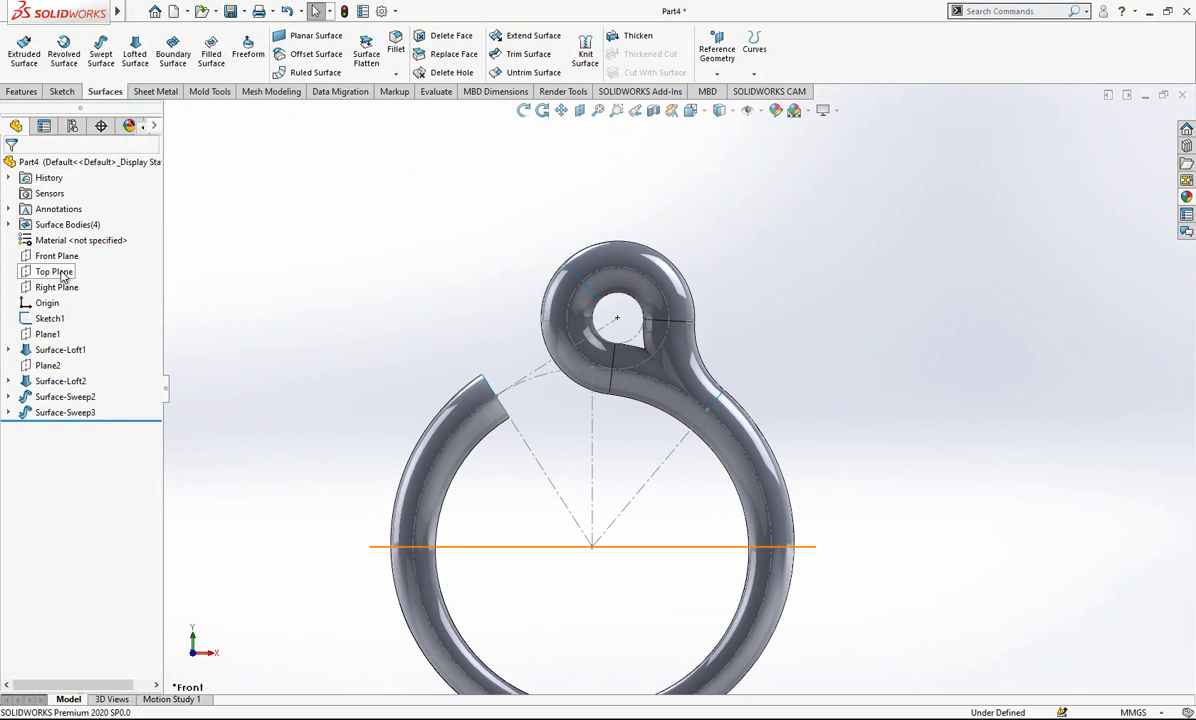
scroll(484, 303, "up", 1)
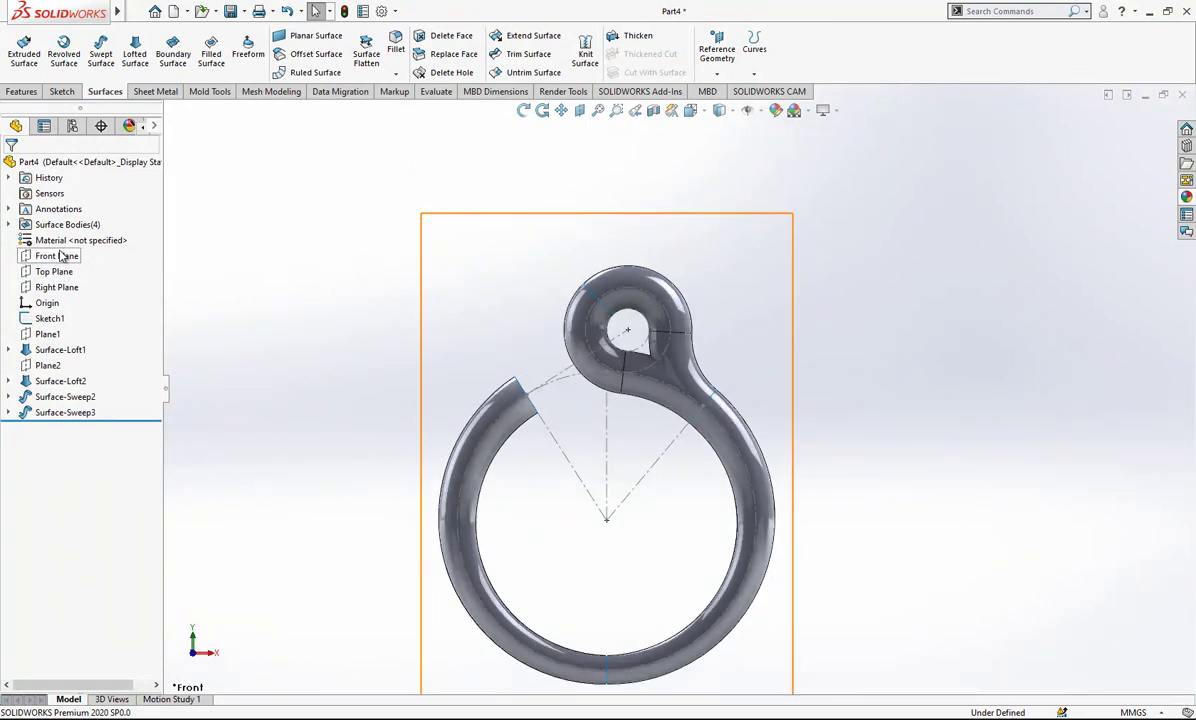
scroll(563, 390, "down", 2)
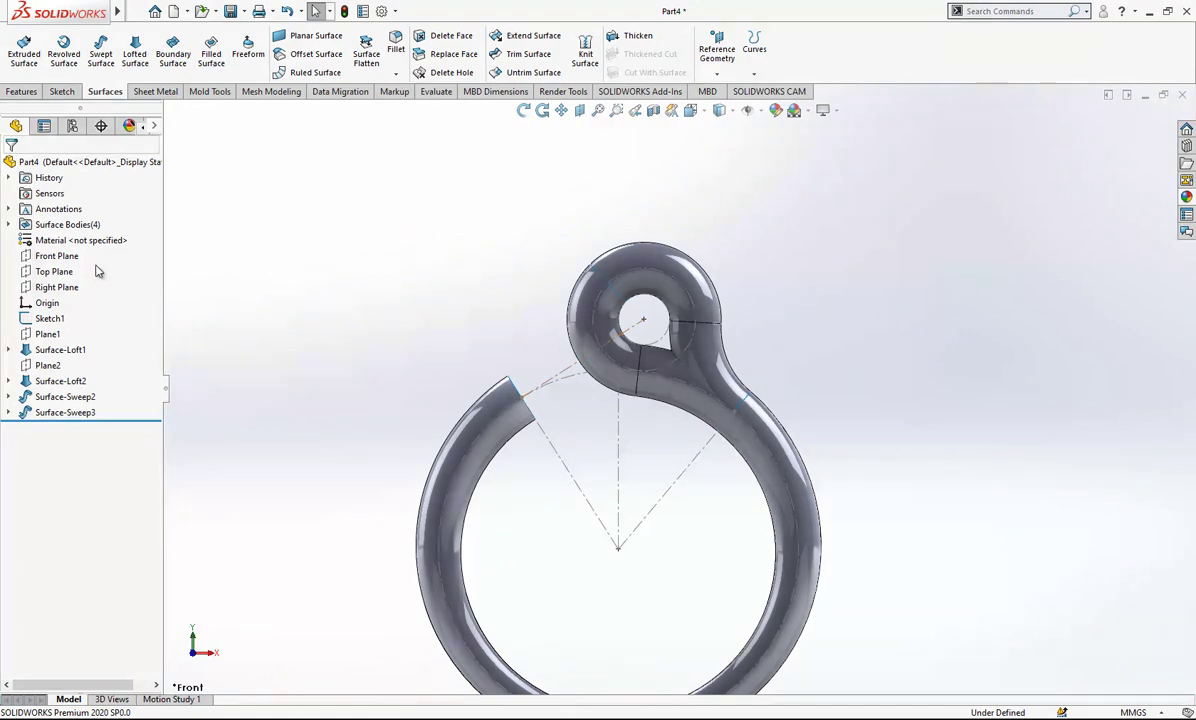
- Create a reference plane perpendicular to the Front Plane and through the layout line from the ring's open end to the knot circle's centre
left_click(66, 256)
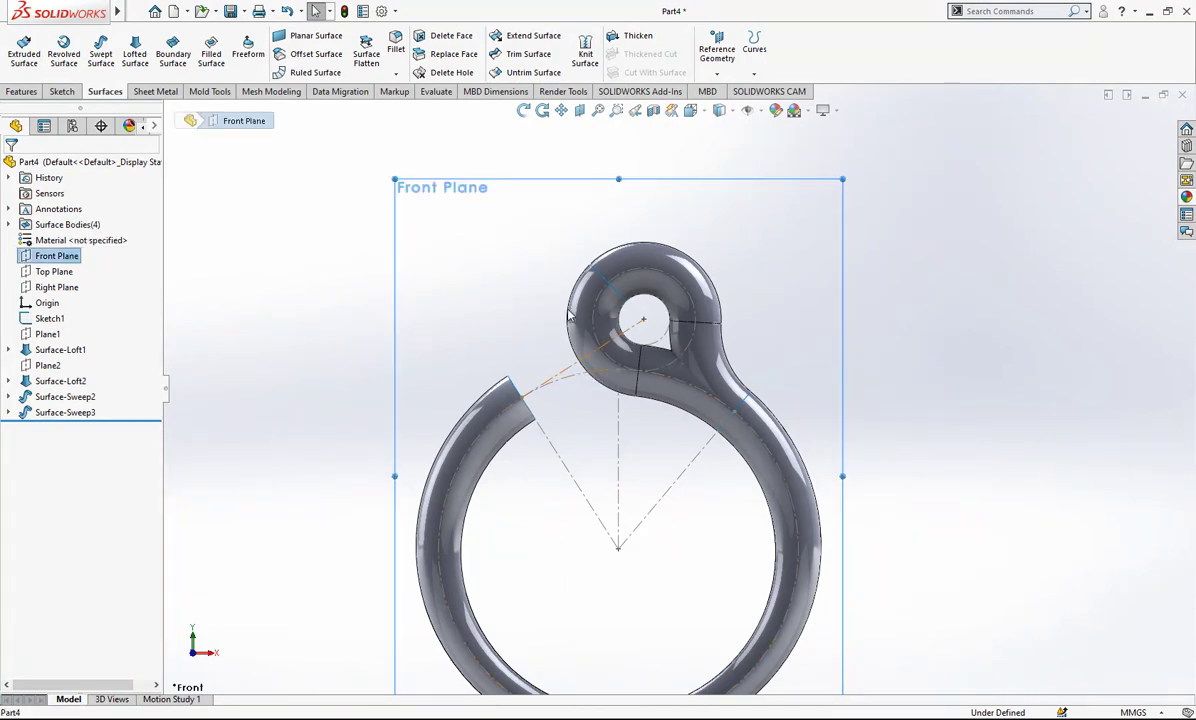
left_click(716, 73)
left_click(724, 91)
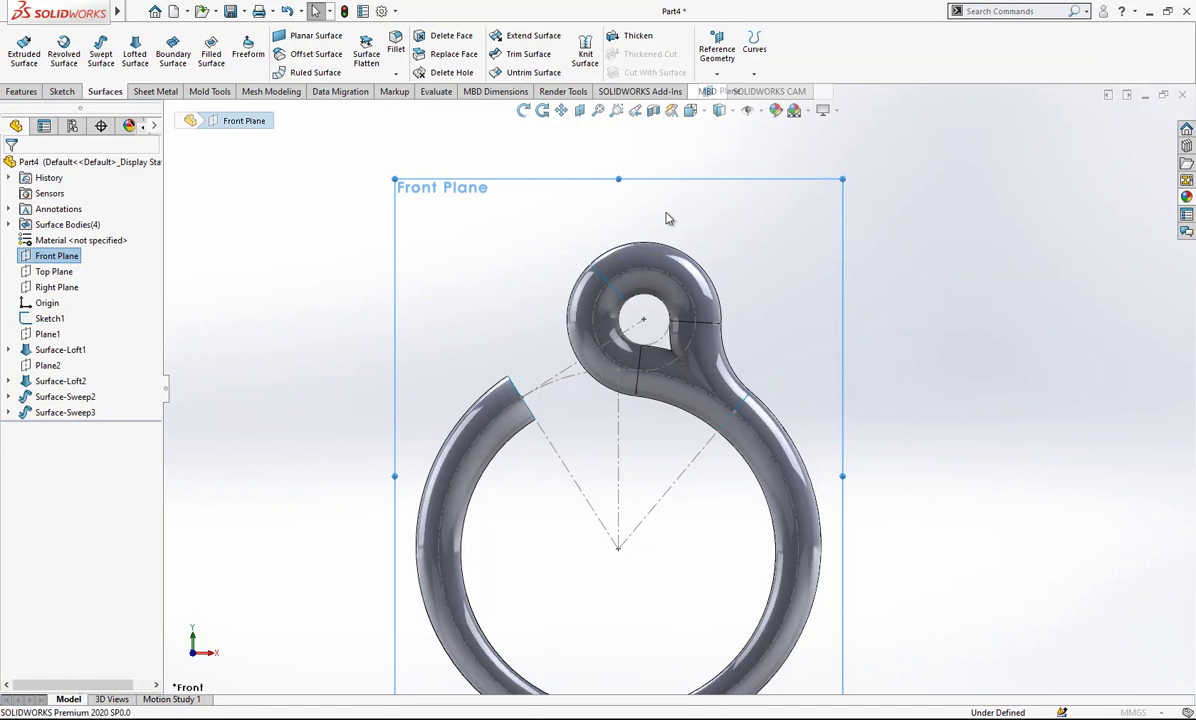
left_click(565, 376)
middle_click_drag(582, 368, 612, 412)
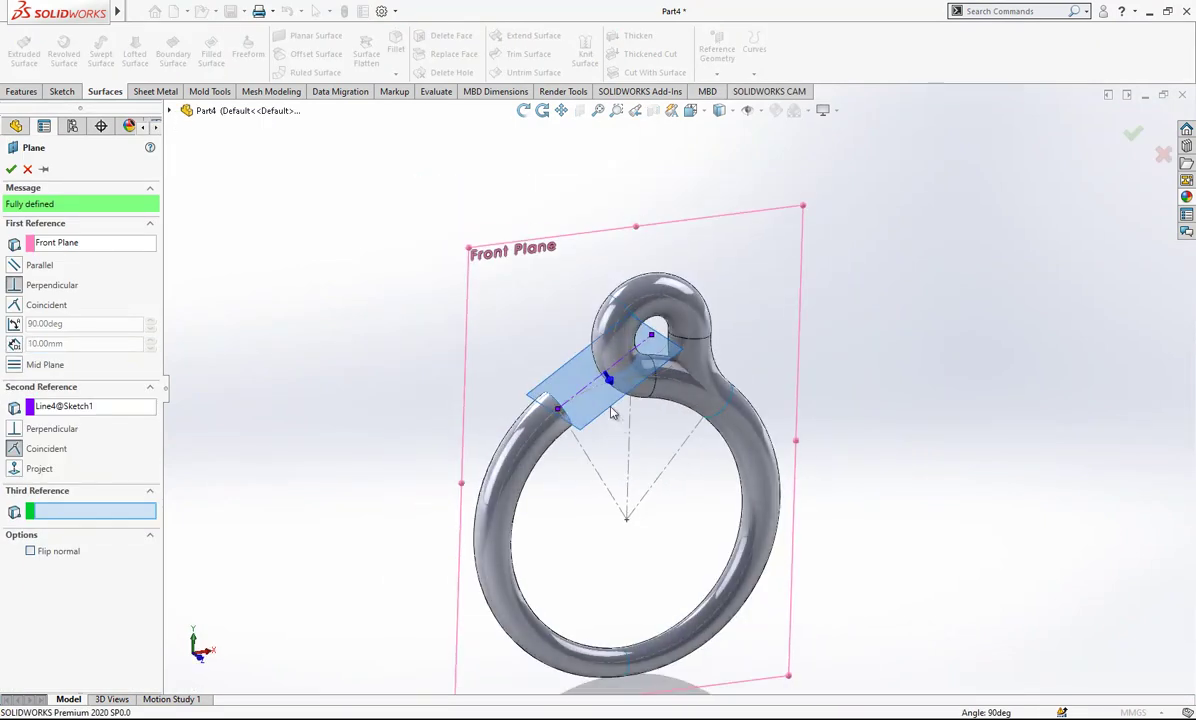
left_click(11, 170)
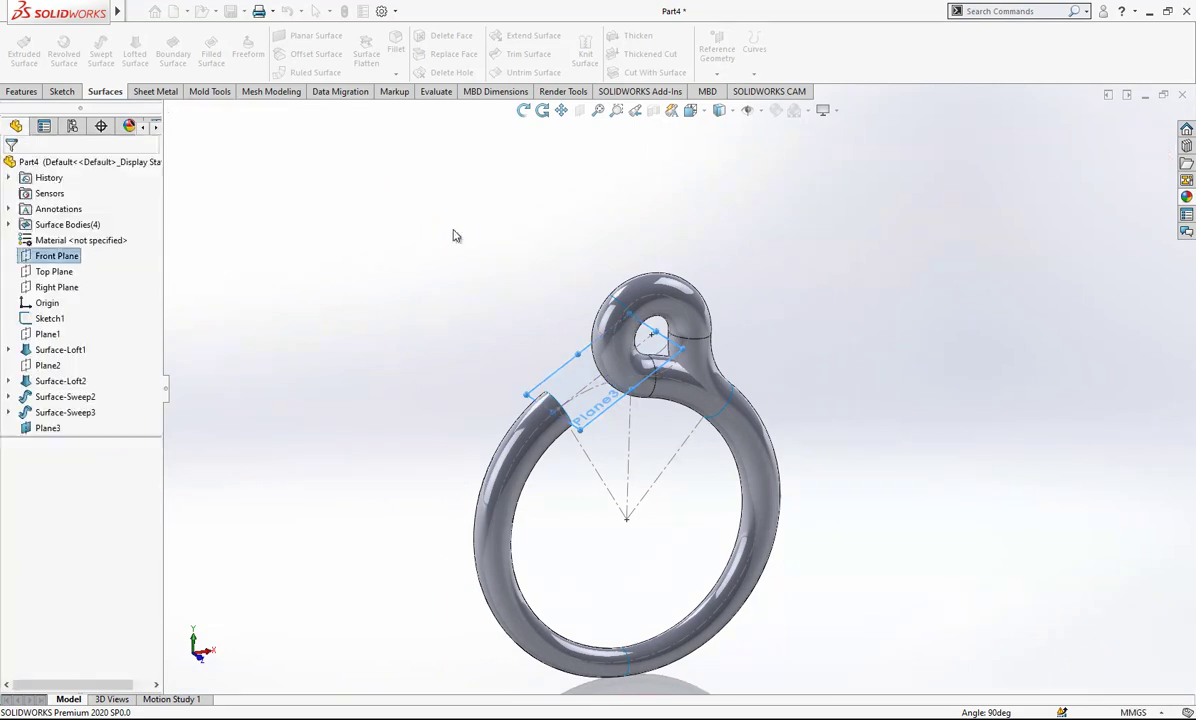
- Start a sketch on the new angled plane and draw a circle about 6.75 mm in diameter, centred on the layout line and through its upper endpoint
left_click(555, 370)
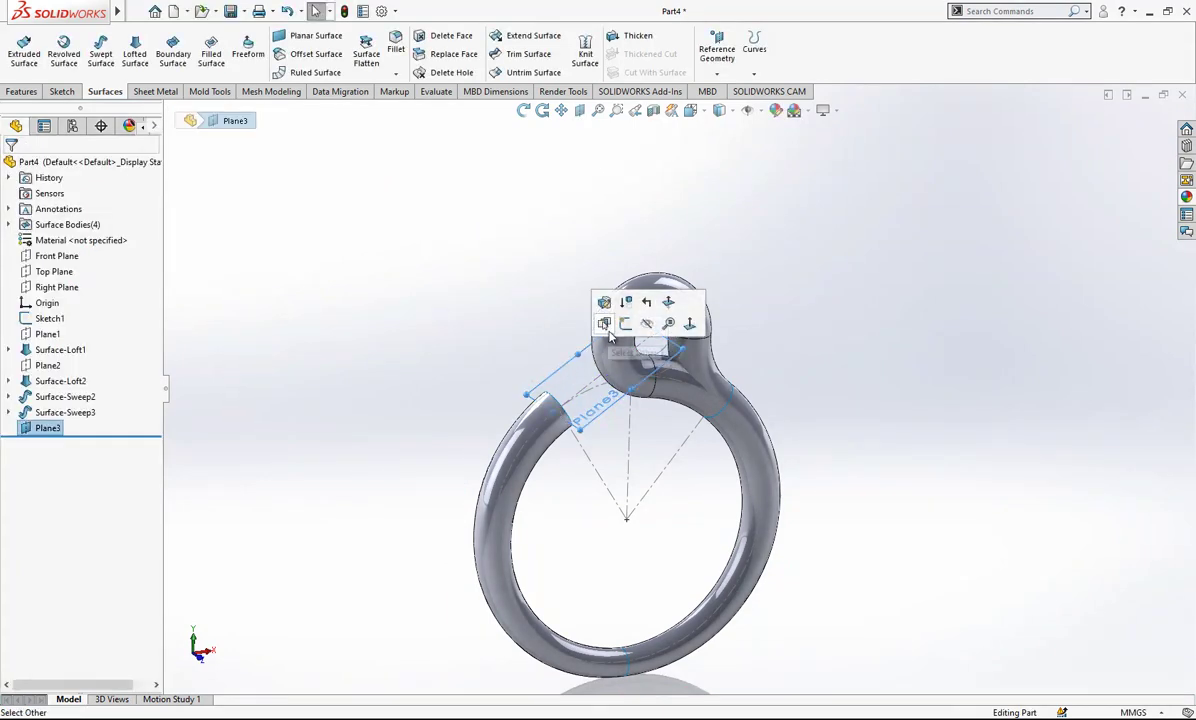
left_click(614, 326)
scroll(667, 352, "down", 3)
middle_click_drag(667, 352, 583, 369)
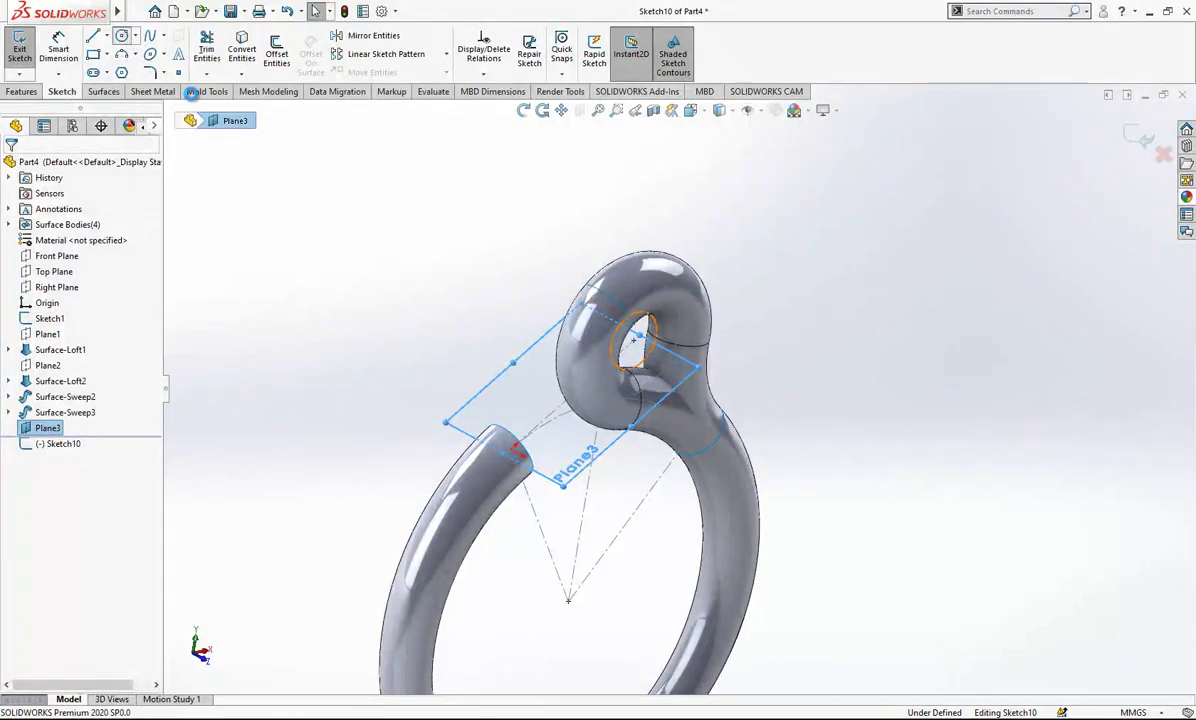
scroll(563, 360, "down", 1)
left_click(589, 388)
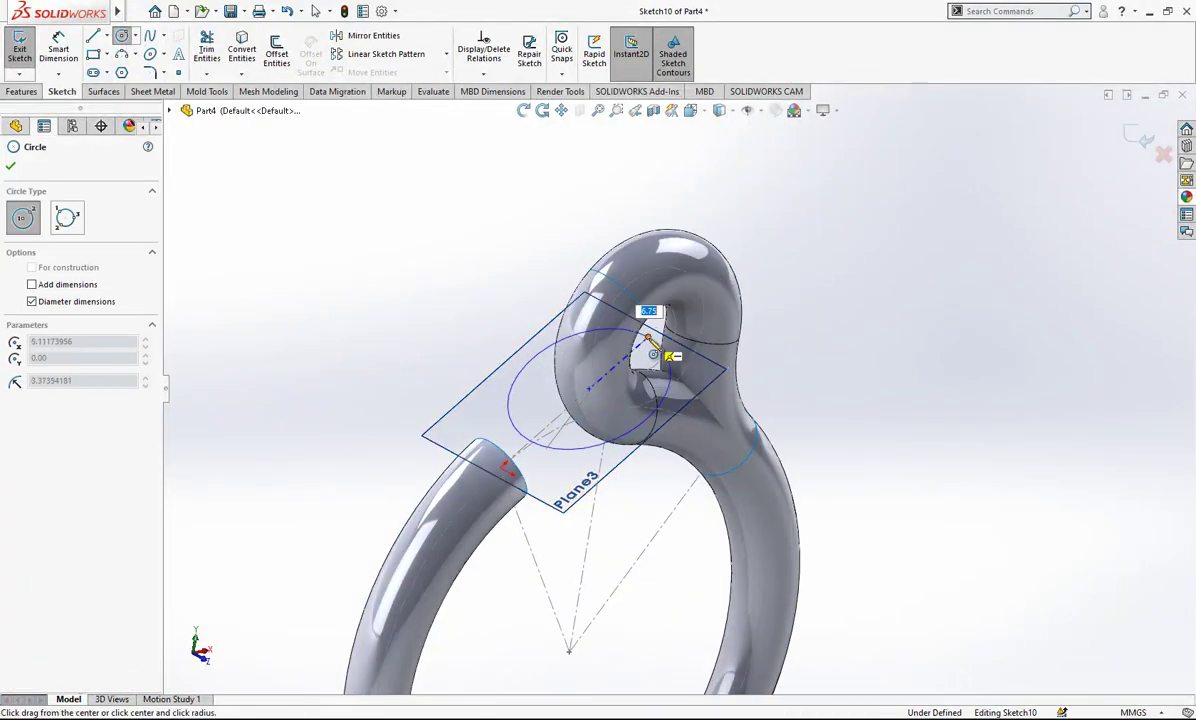
left_click(651, 340)
key("Escape")
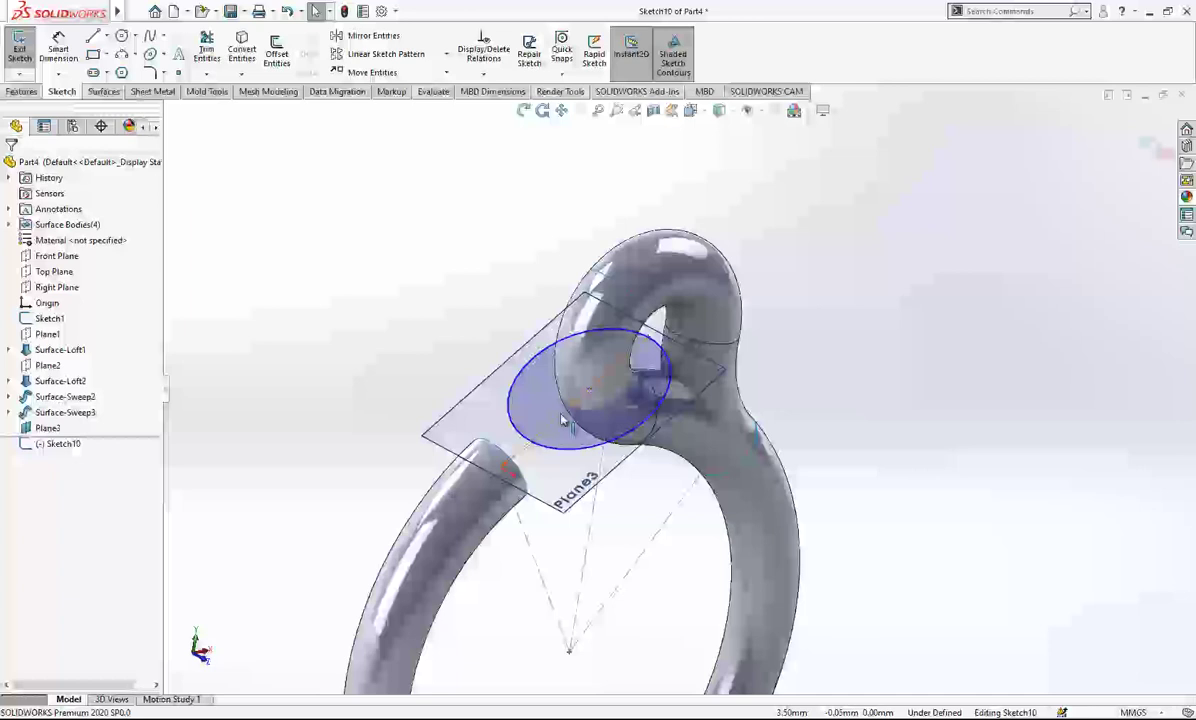
- Convert the layout line into construction geometry in this sketch and trim the circle to the half arc on one side of it
left_click(605, 372)
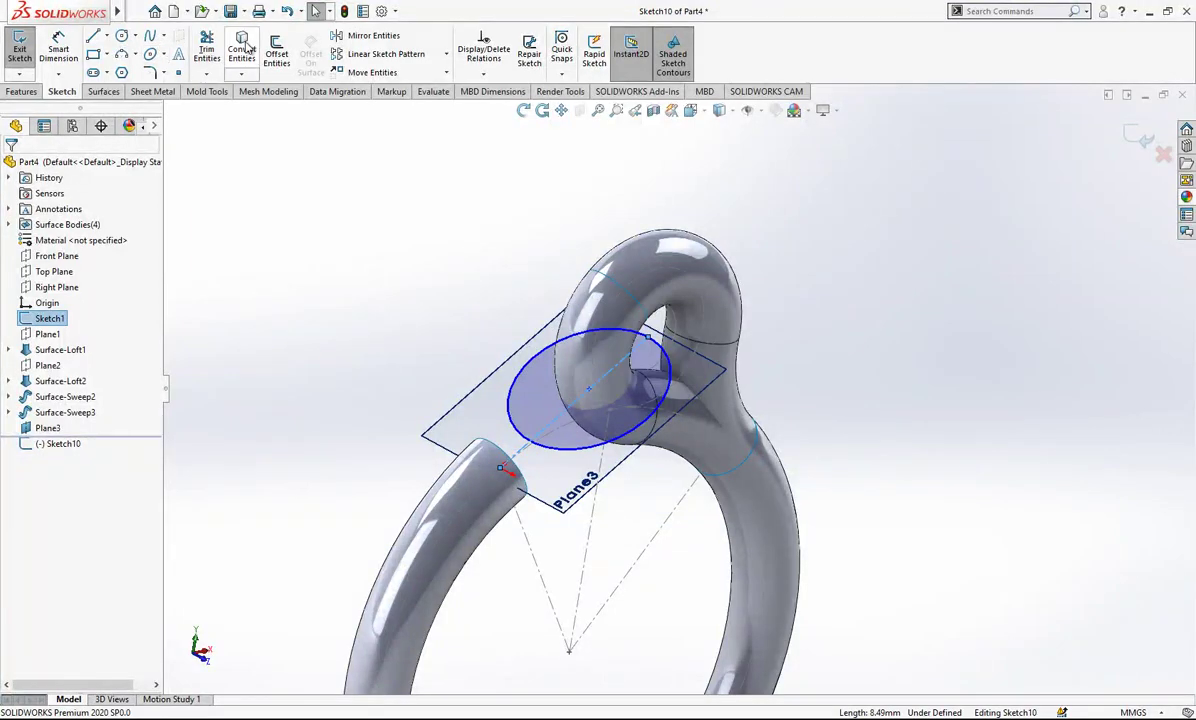
left_click(248, 47)
scroll(651, 373, "down", 2)
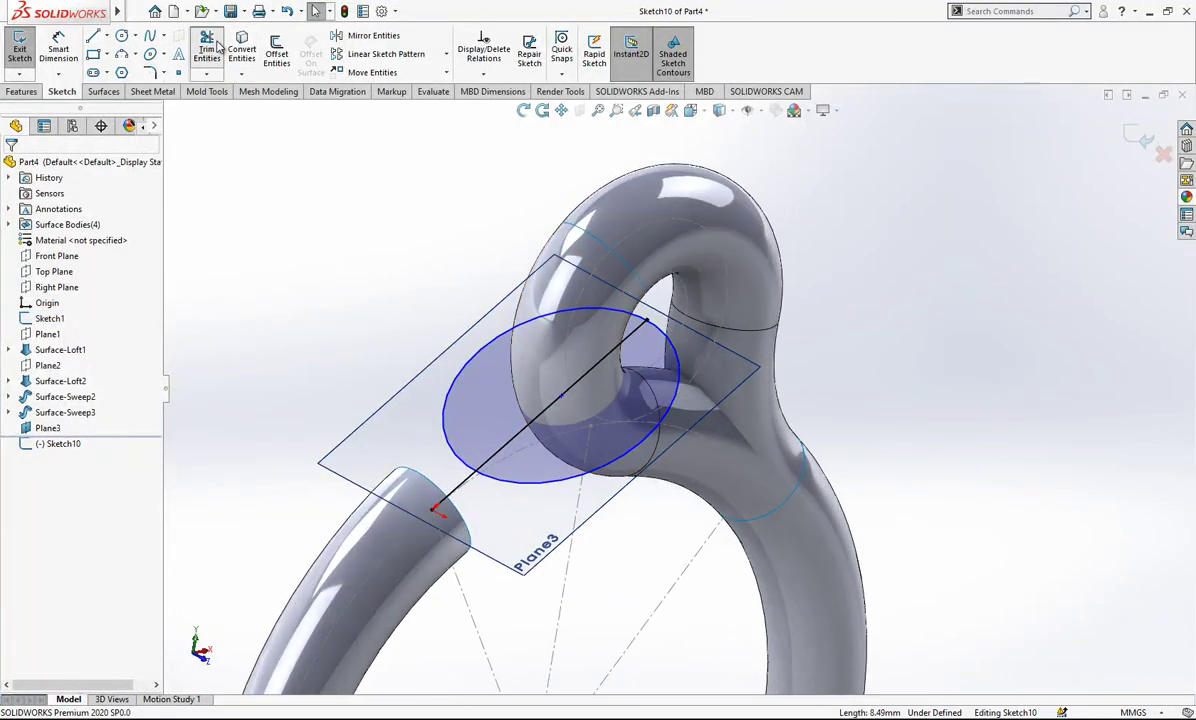
left_click(218, 47)
left_click_drag(704, 369, 668, 385)
key("Escape")
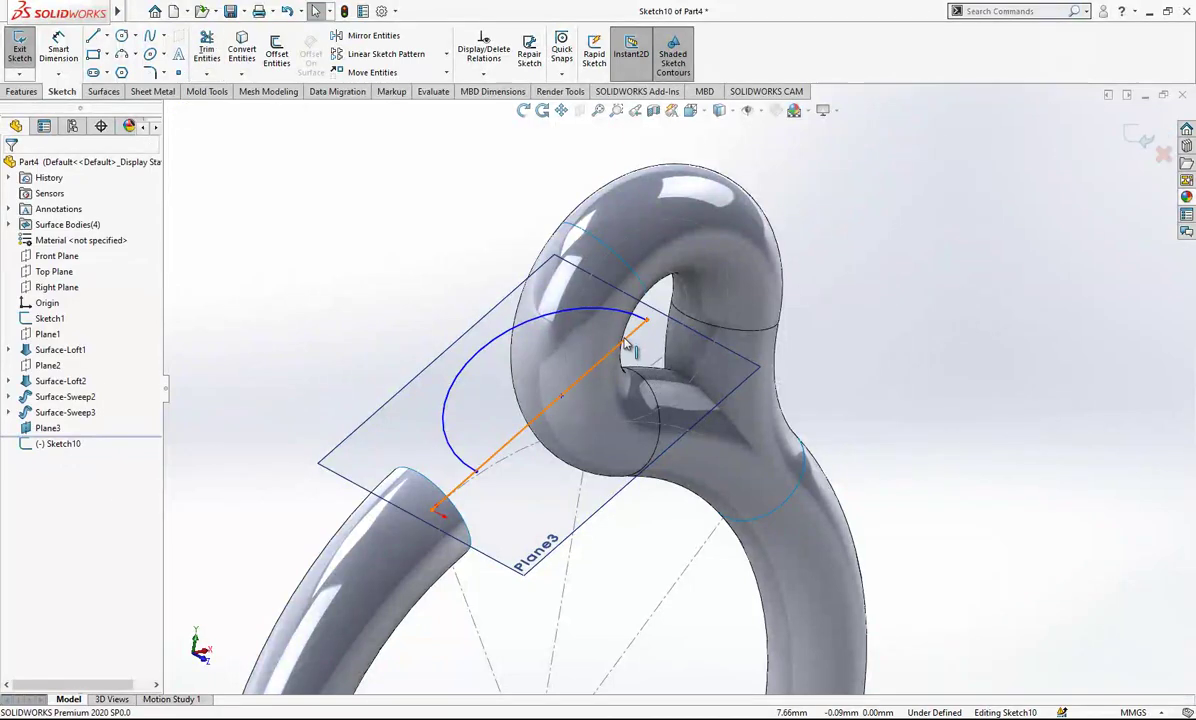
left_click(625, 342)
left_click(668, 297)
- Draw a three-point arc from the centre of the ring's open end past the side of the half arc
scroll(651, 362, "up", 2)
middle_click_drag(560, 441, 551, 479)
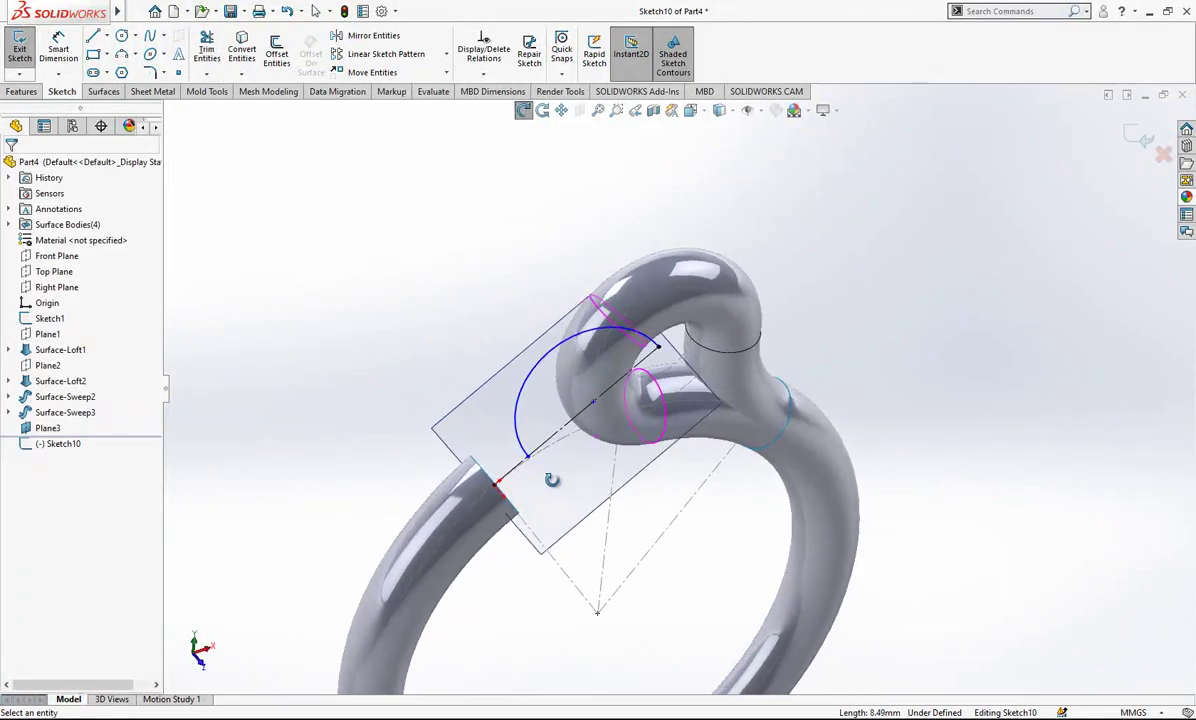
scroll(551, 479, "down", 2)
left_click(122, 54)
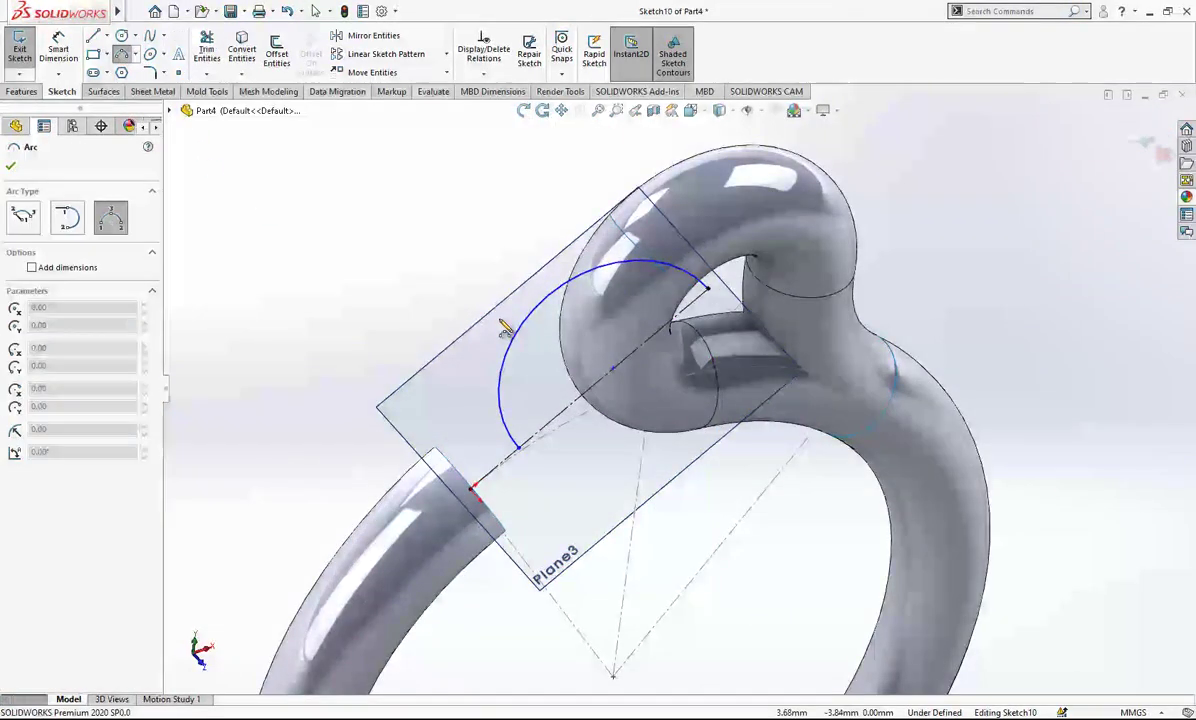
left_click(471, 489)
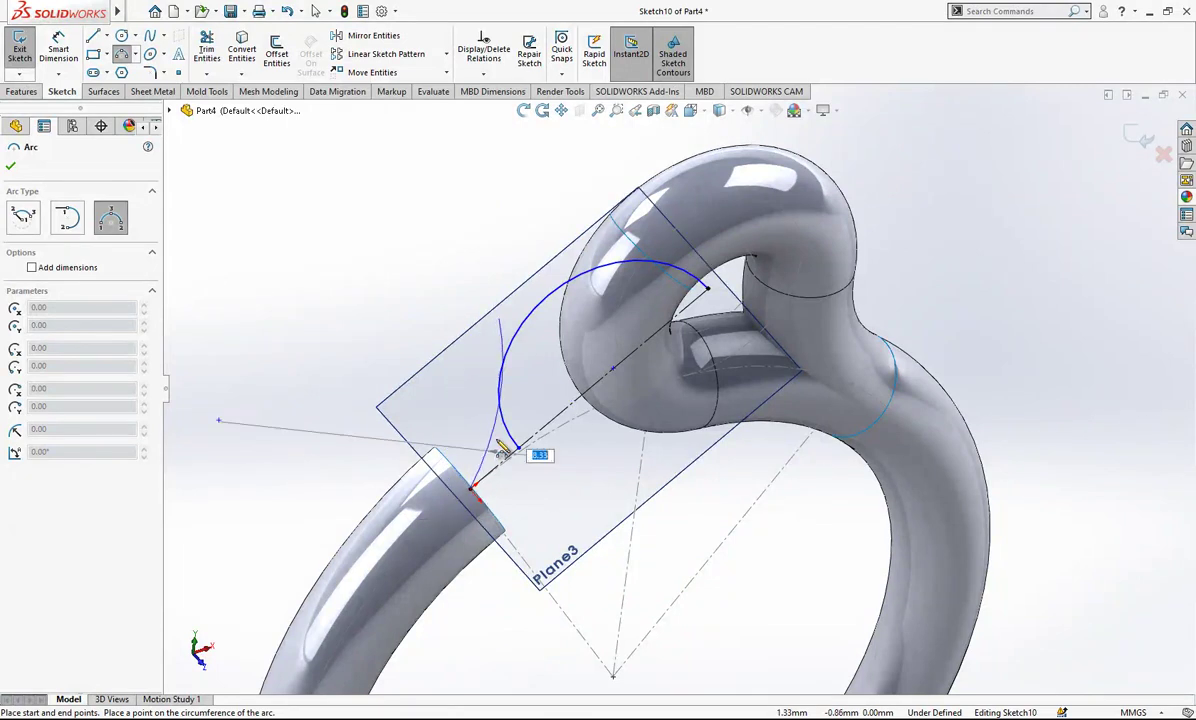
left_click(494, 441)
key("Escape")
- Make the new arc tangent to the half arc and to the construction line
left_click(516, 337)
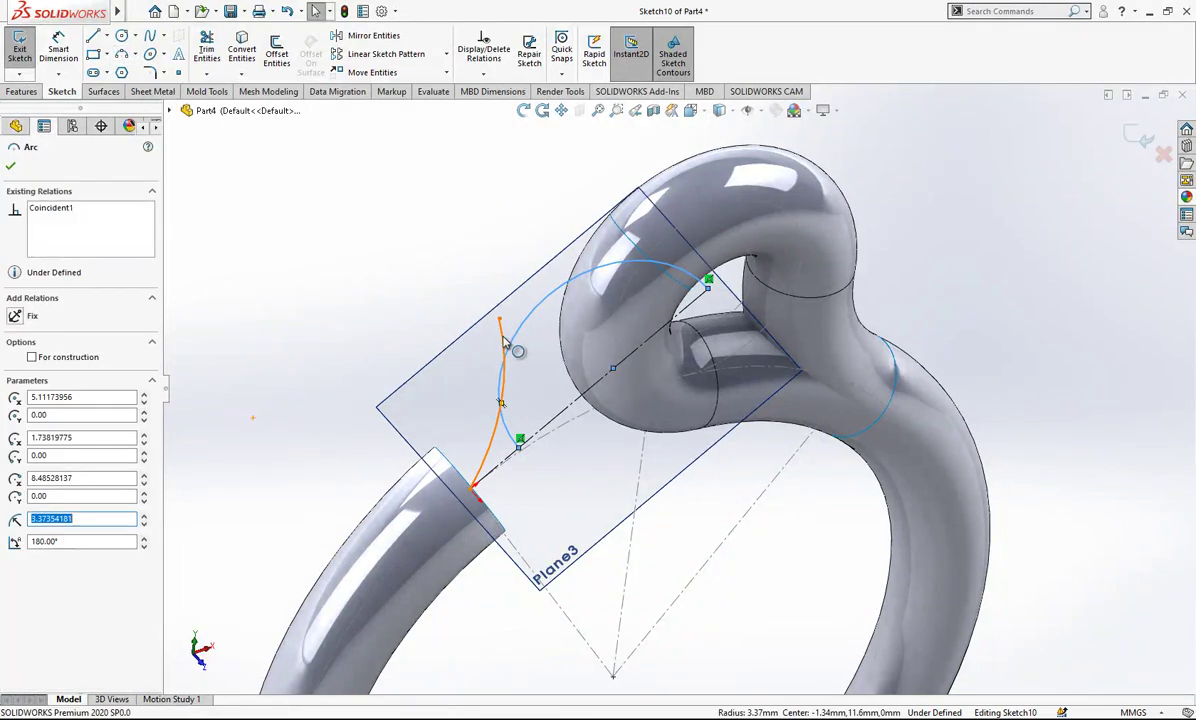
left_click(504, 342, "ctrl")
left_click(42, 415)
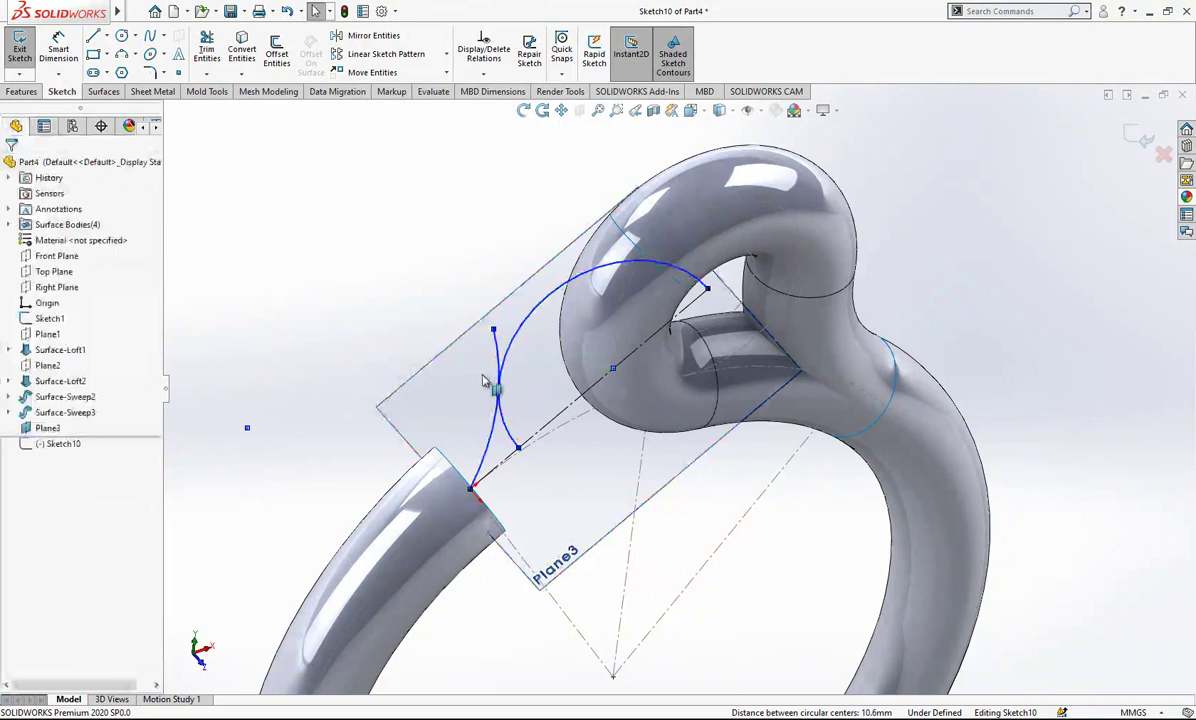
left_click(505, 465)
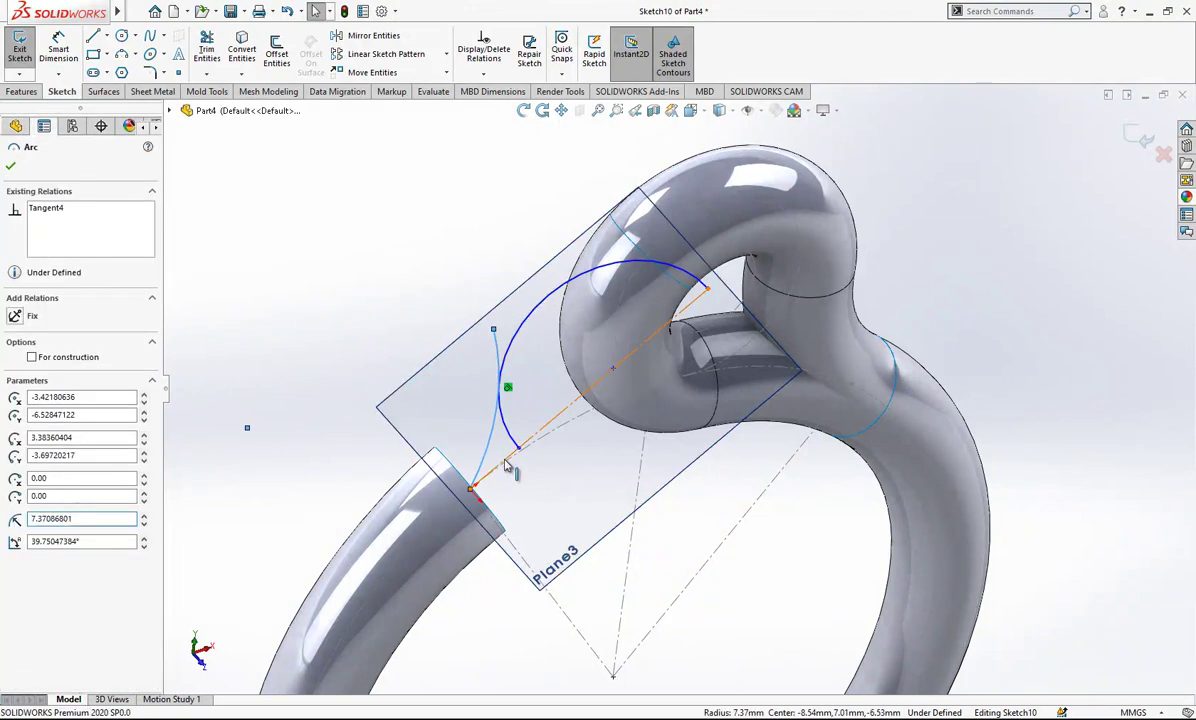
left_click(505, 462, "ctrl")
left_click(41, 395)
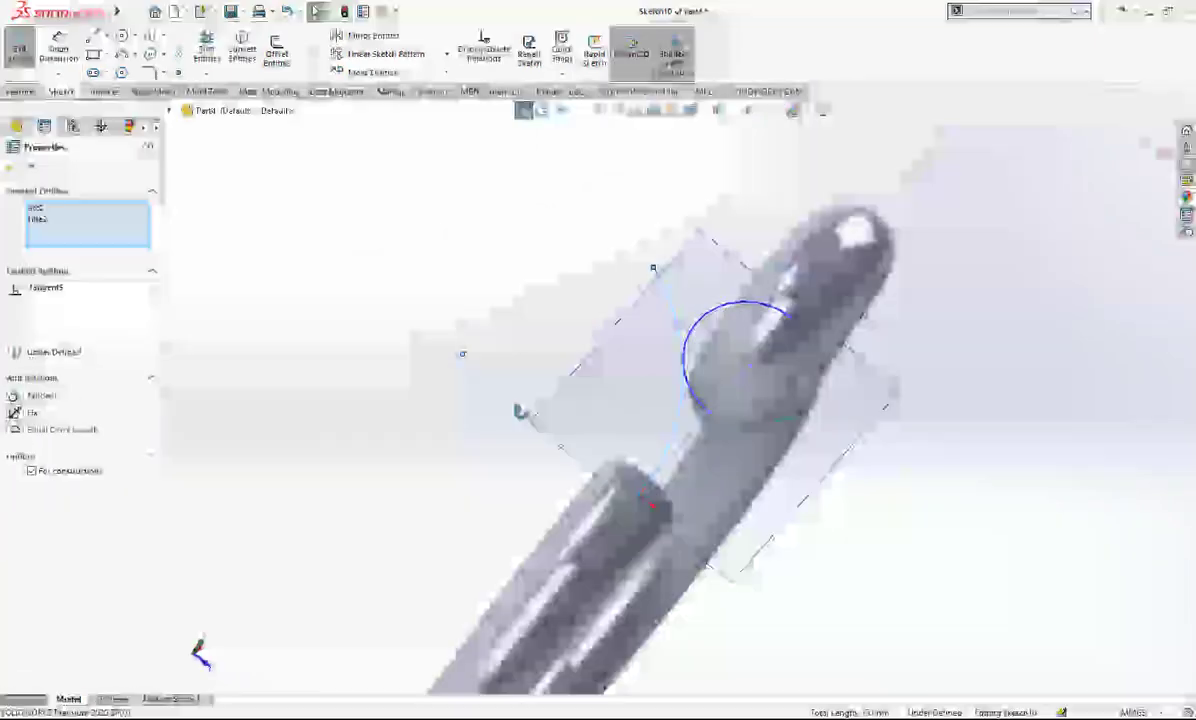
left_click(537, 276)
- Trim both arcs' overhanging ends at their tangent point to leave one continuous S-shaped path
left_click(207, 48)
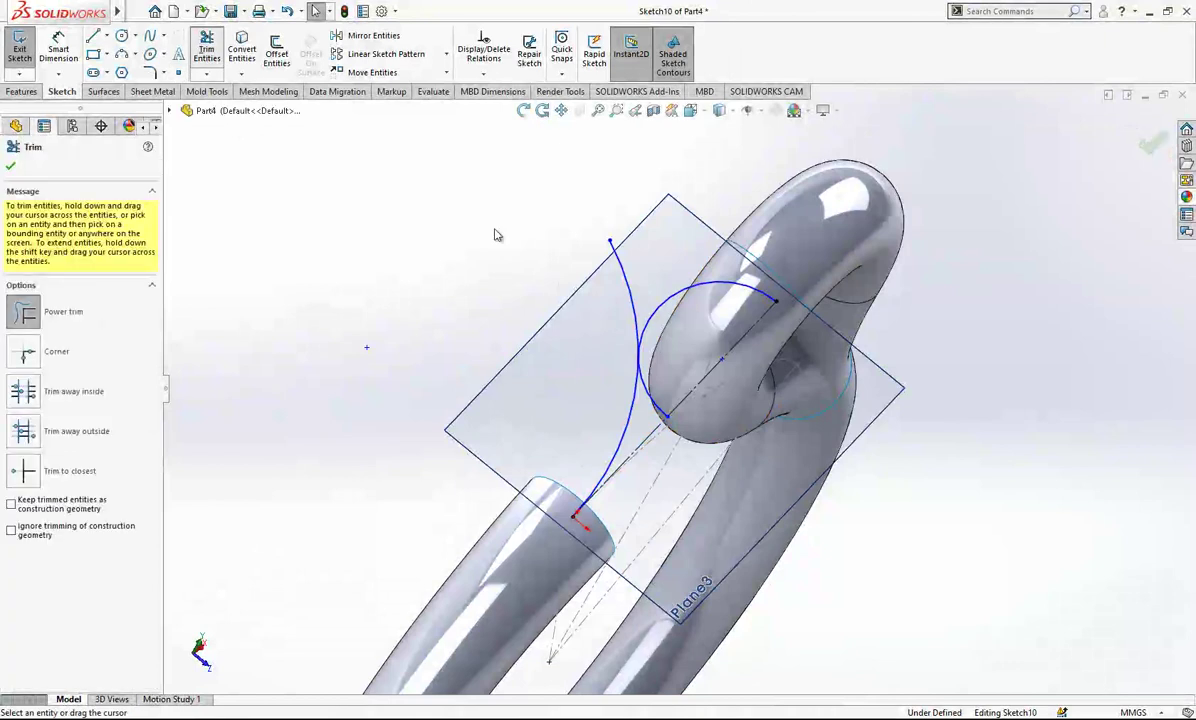
left_click_drag(523, 235, 631, 252)
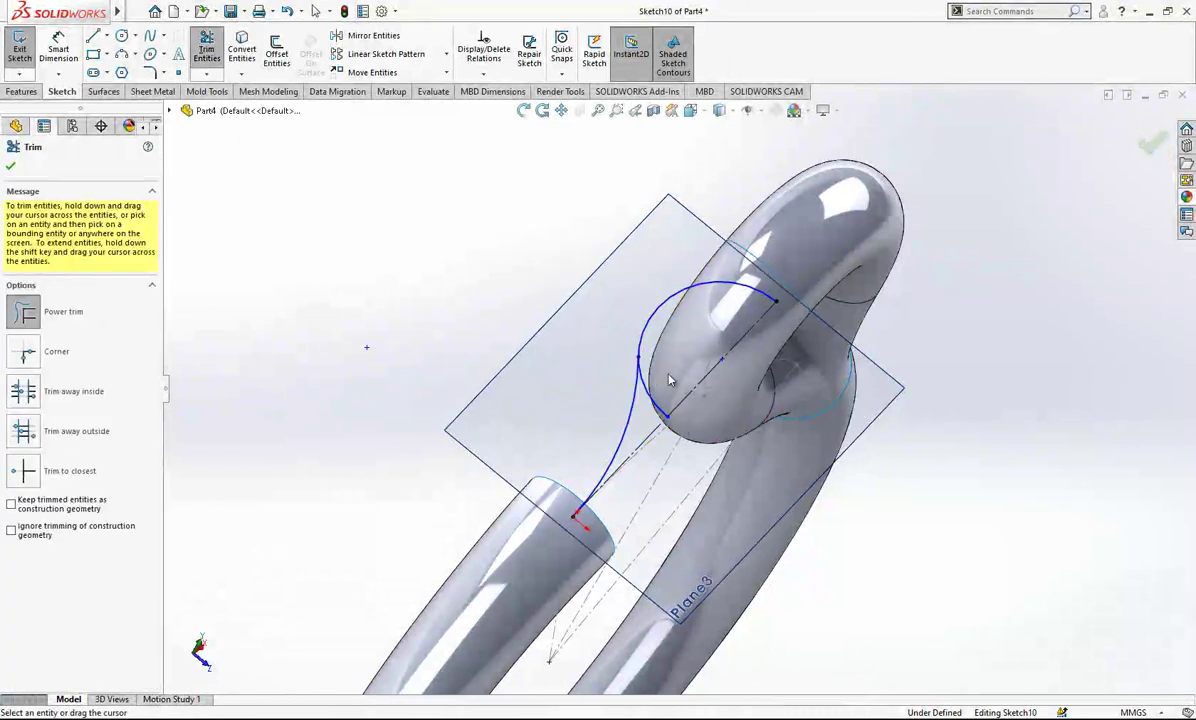
left_click_drag(670, 380, 642, 402)
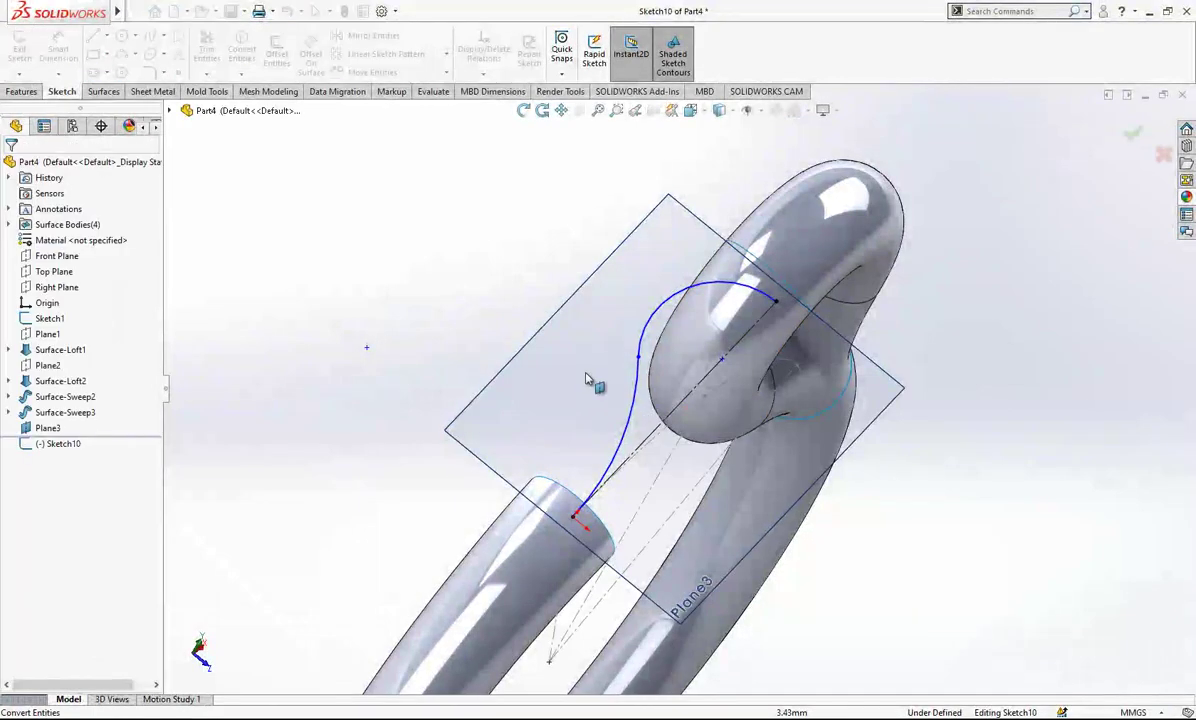
- Dimension the radius of the arc leaving the ring's open end and finish the path sketch
right_click_drag(586, 374, 603, 246)
left_click(637, 386)
left_click(611, 380)
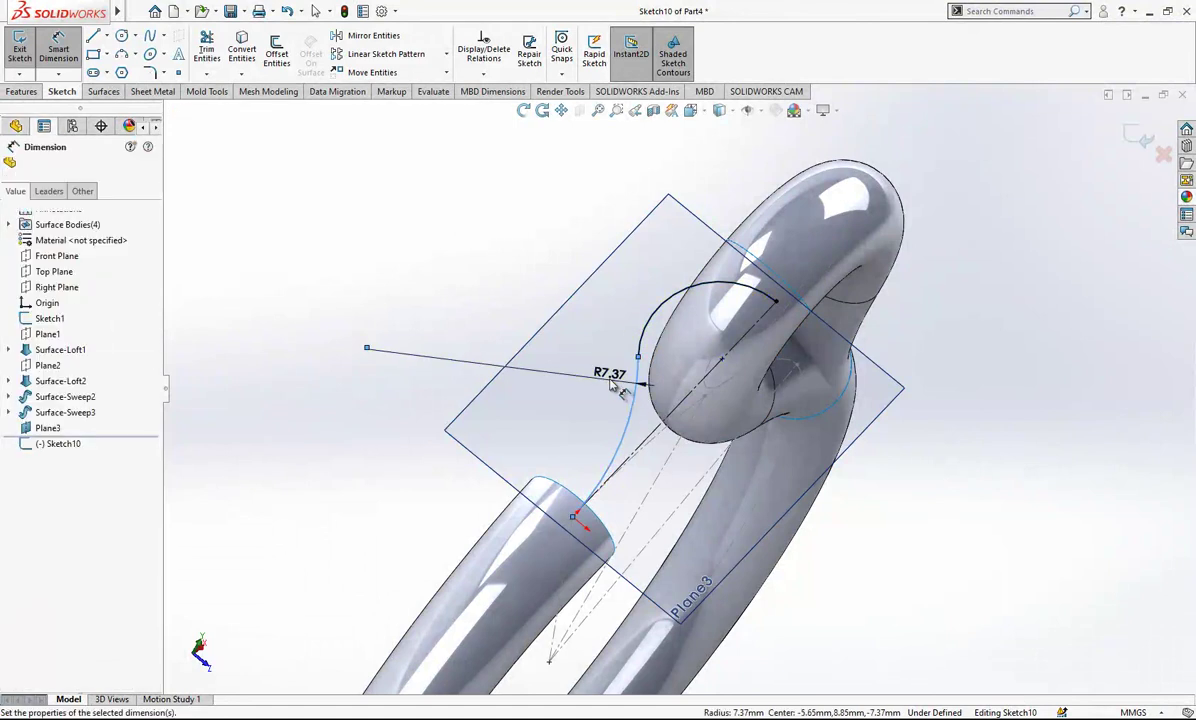
left_click(612, 385)
type("18")
key("Return")
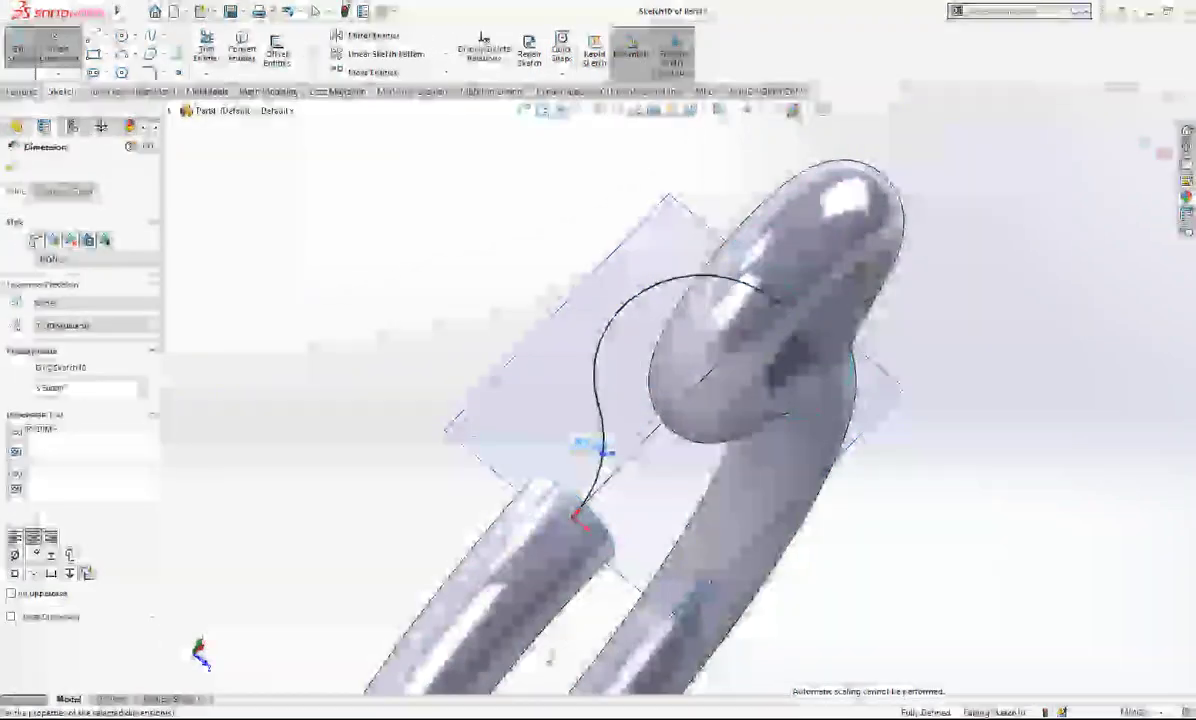
left_click(469, 207)
mouse_move(469, 207)
middle_mouse_down()
mouse_move(577, 349)
mouse_move(532, 384)
mouse_move(582, 395)
mouse_move(556, 375)
middle_mouse_up()
left_click(1134, 135)
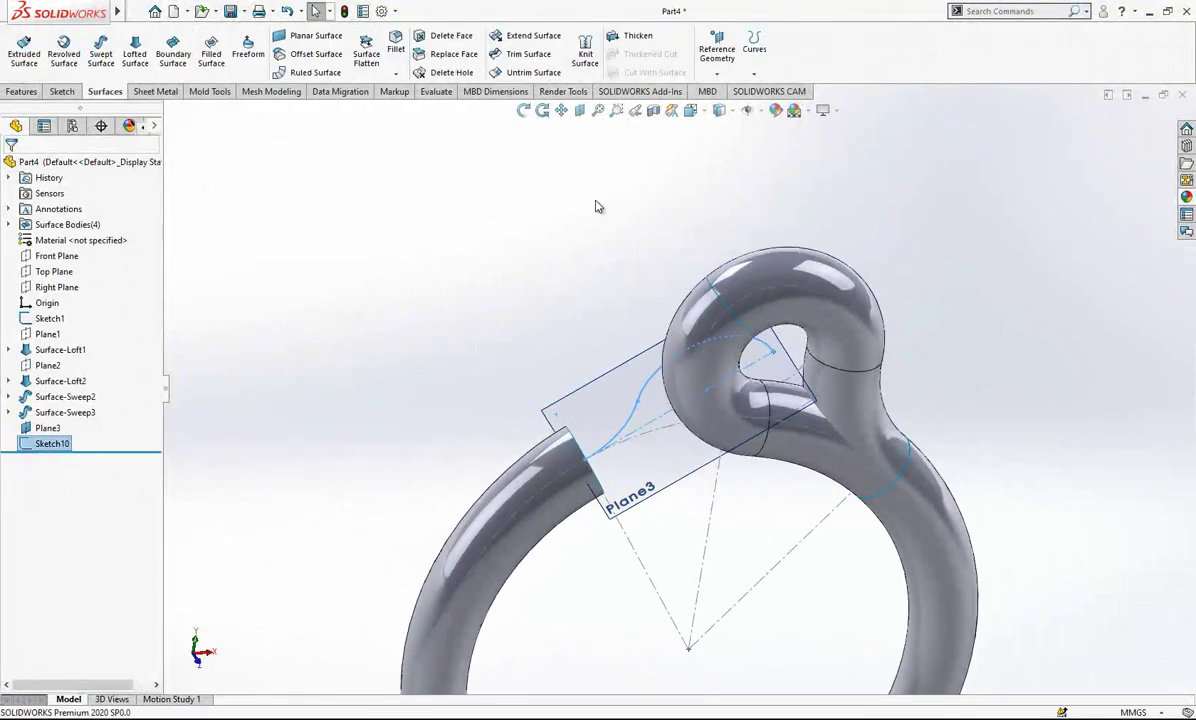
- Create a swept surface using the ring's open end edge as profile and the S-shaped sketch as path
middle_click_drag(595, 206, 569, 379)
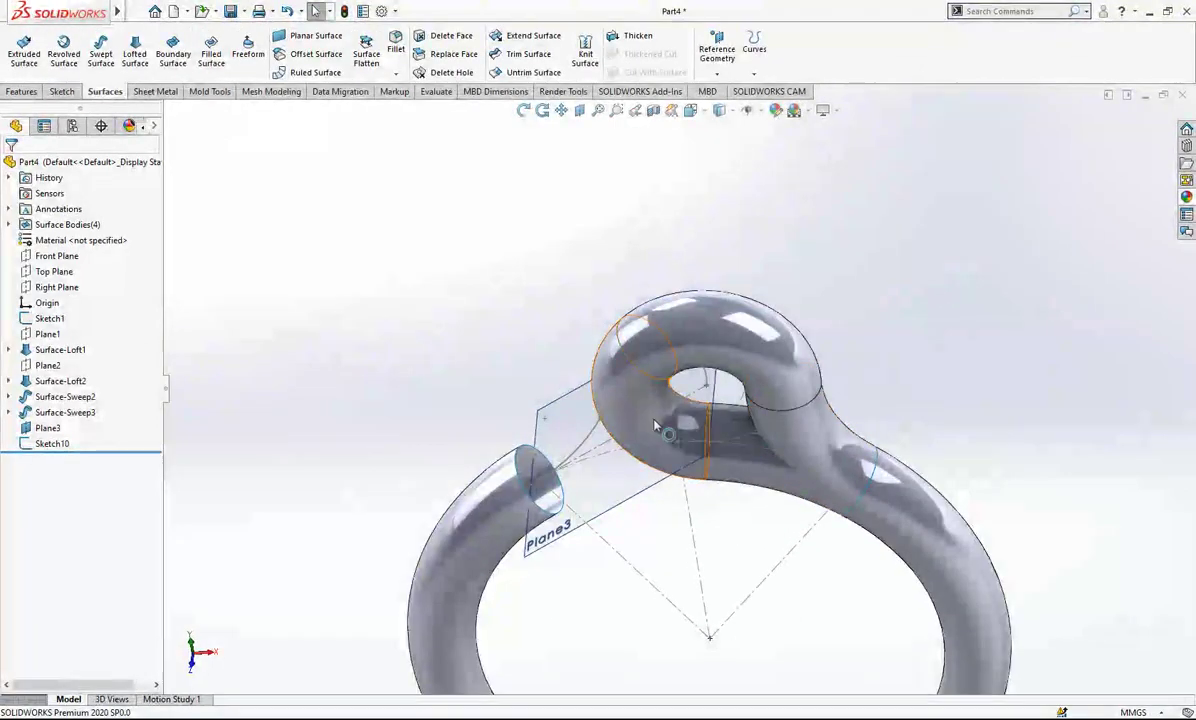
scroll(560, 453, "down", 2)
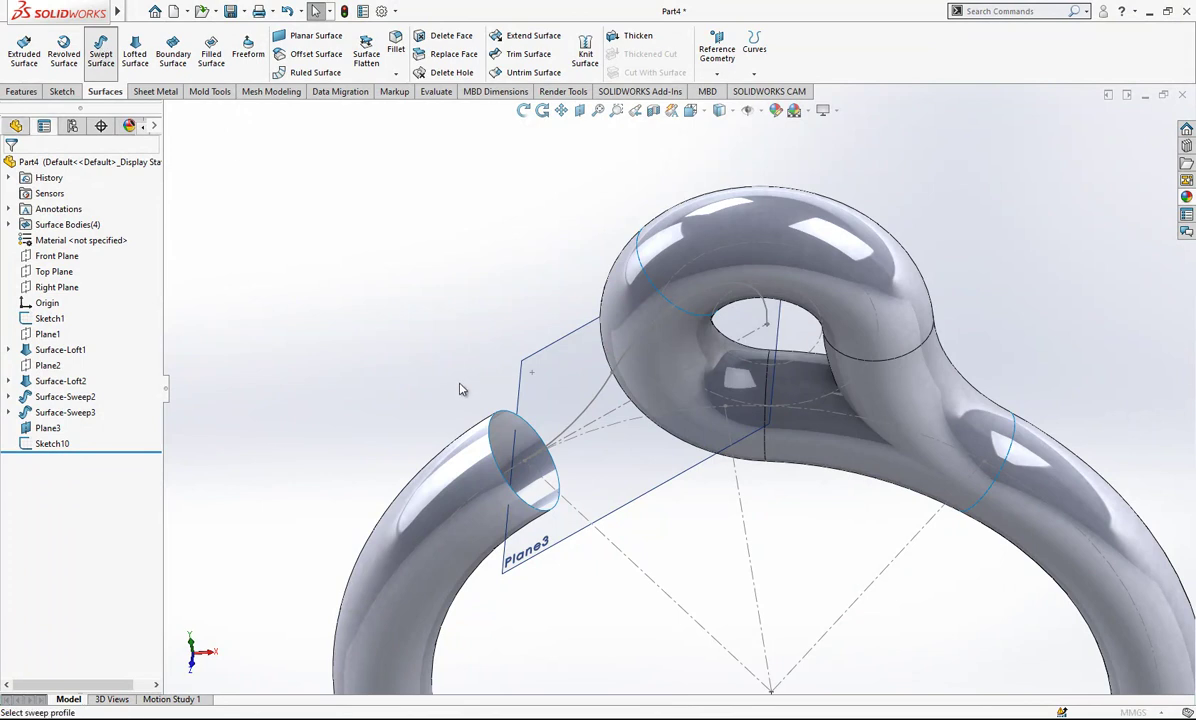
left_click(492, 424)
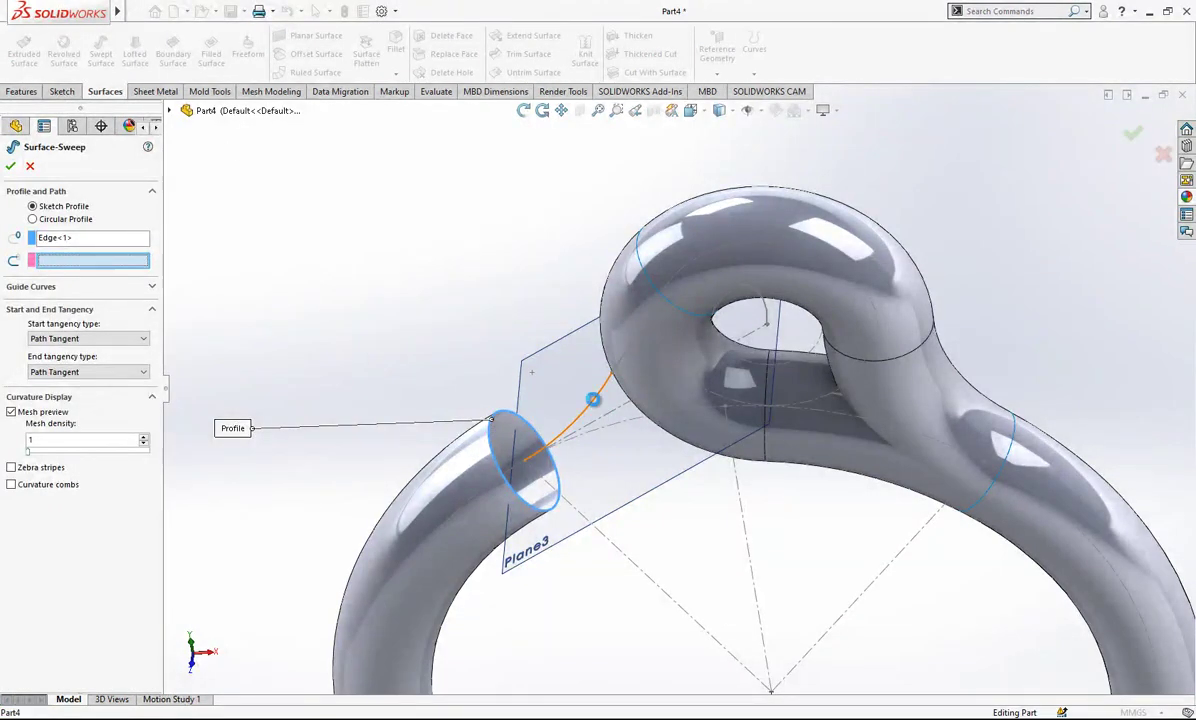
left_click(593, 399)
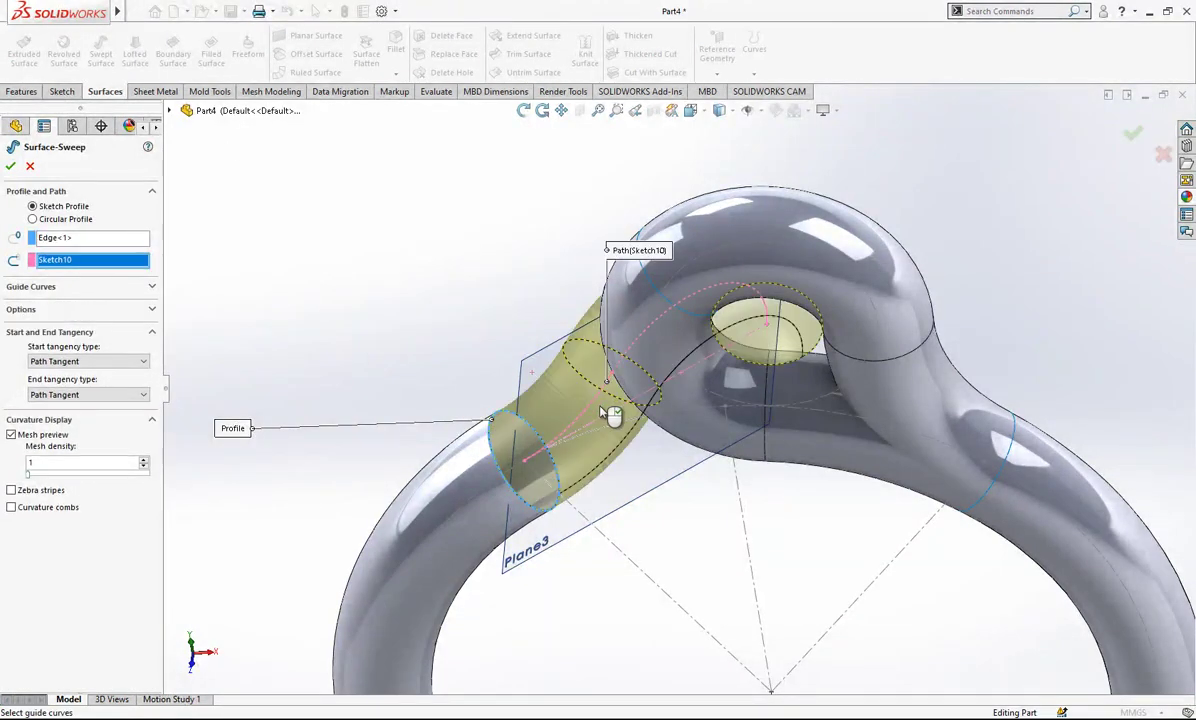
scroll(605, 407, "up", 2)
middle_click_drag(605, 407, 662, 348)
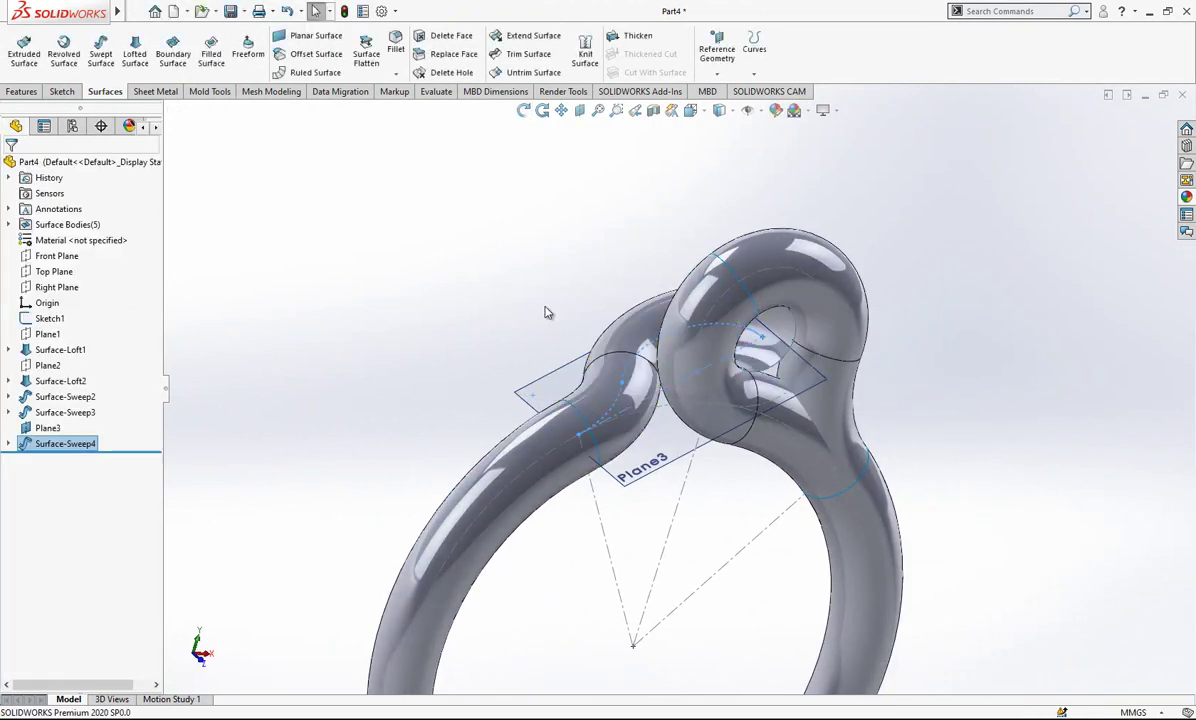
- Mirror the new swept surface body about the Front Plane
left_click(37, 257)
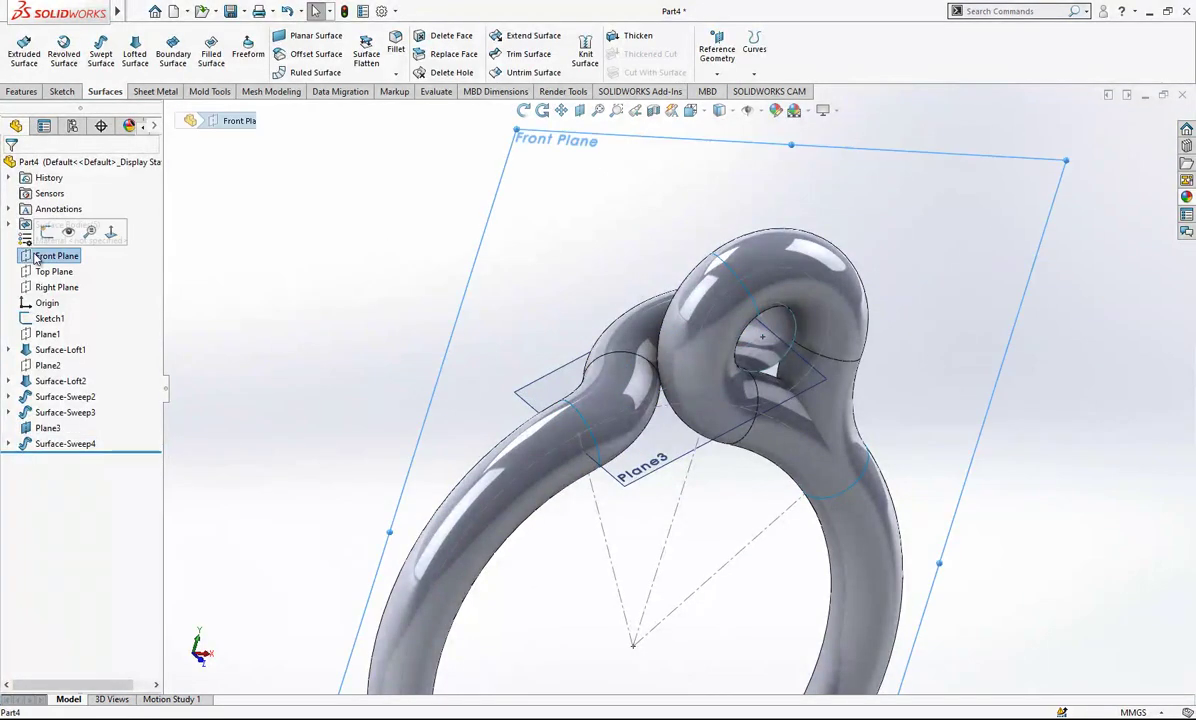
left_click(20, 91)
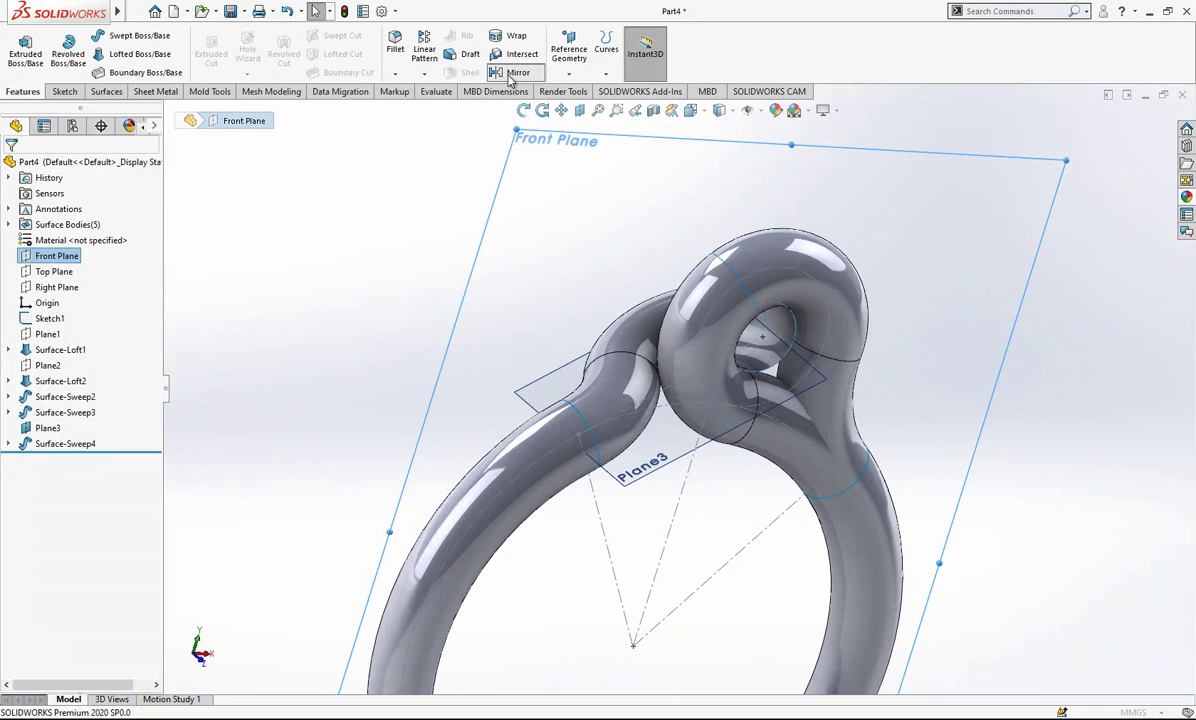
left_click(515, 73)
left_click(645, 392)
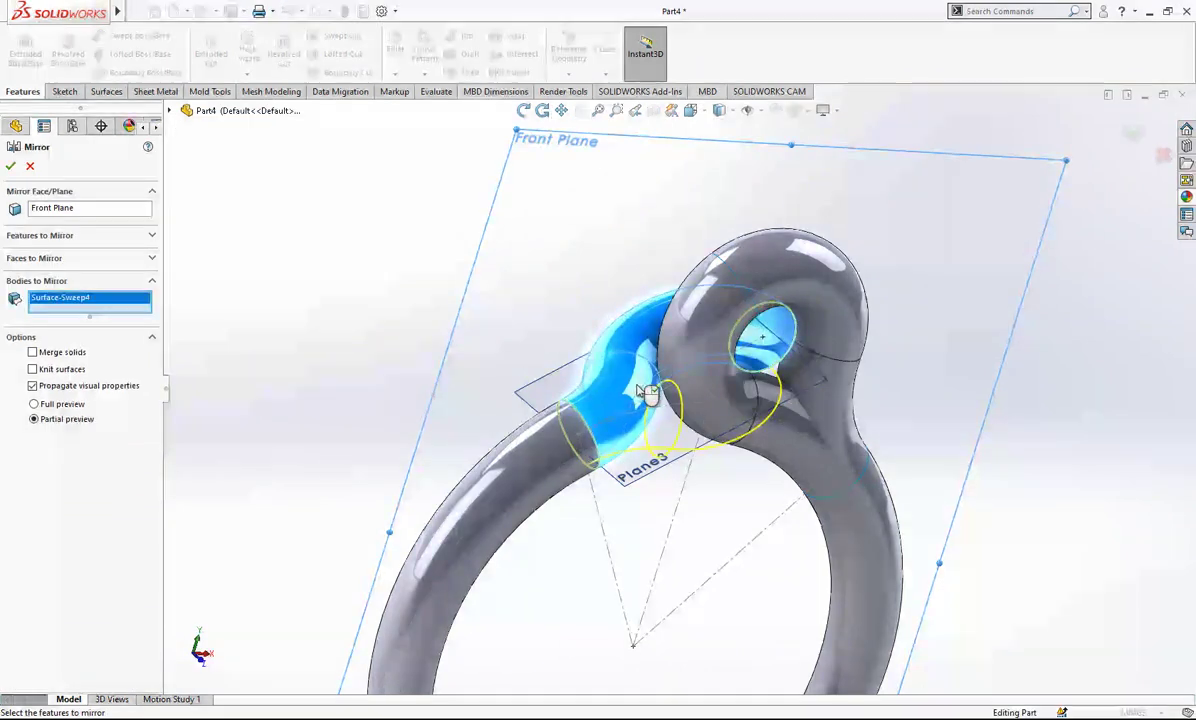
left_click(12, 166)
middle_click_drag(502, 328, 788, 457)
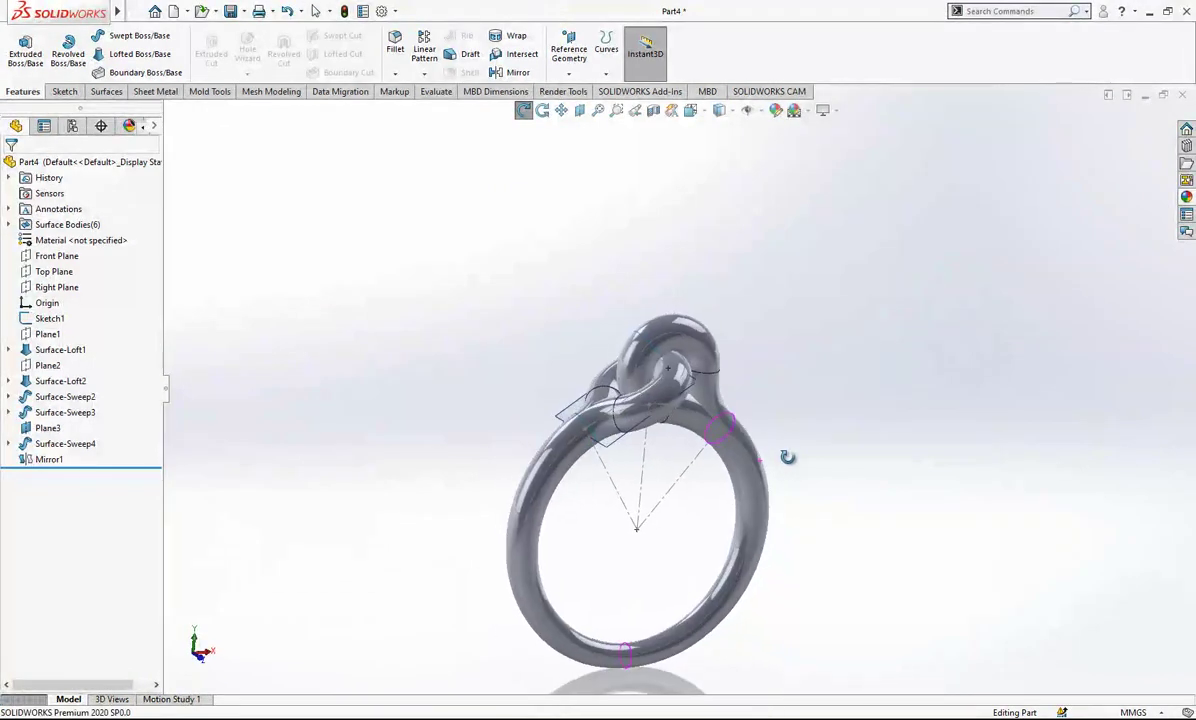
scroll(788, 457, "down", 4)
middle_click_drag(534, 376, 566, 424)
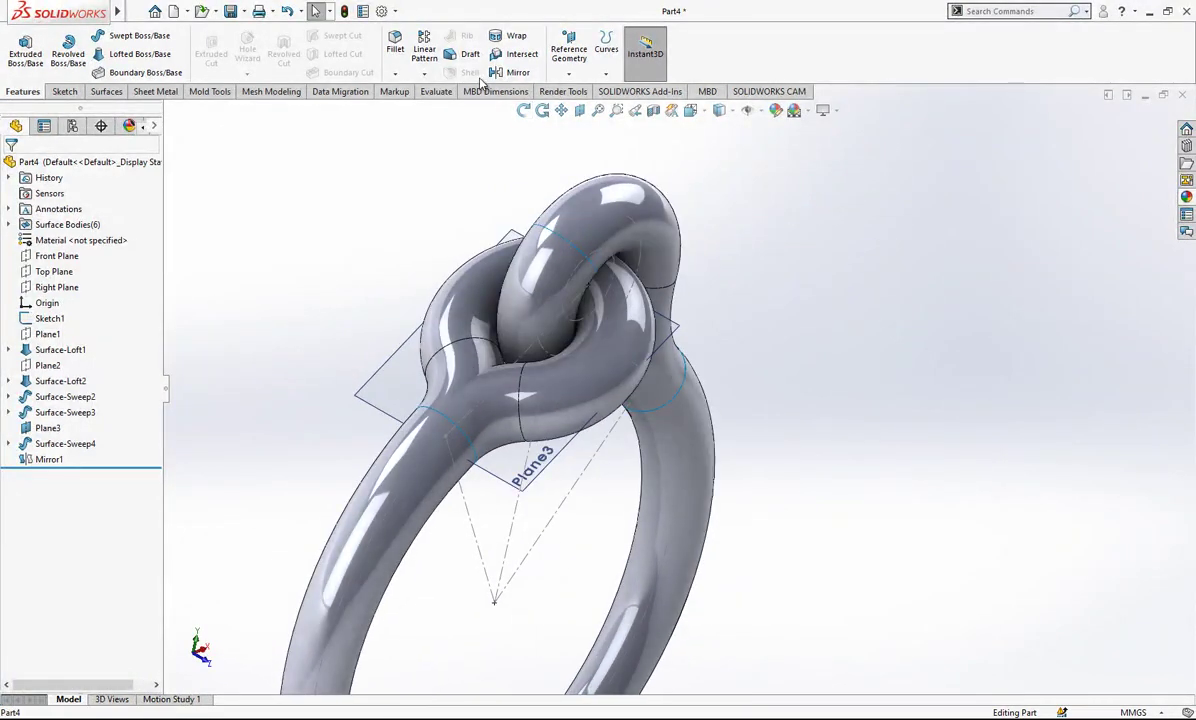
left_click(106, 91)
left_click(580, 60)
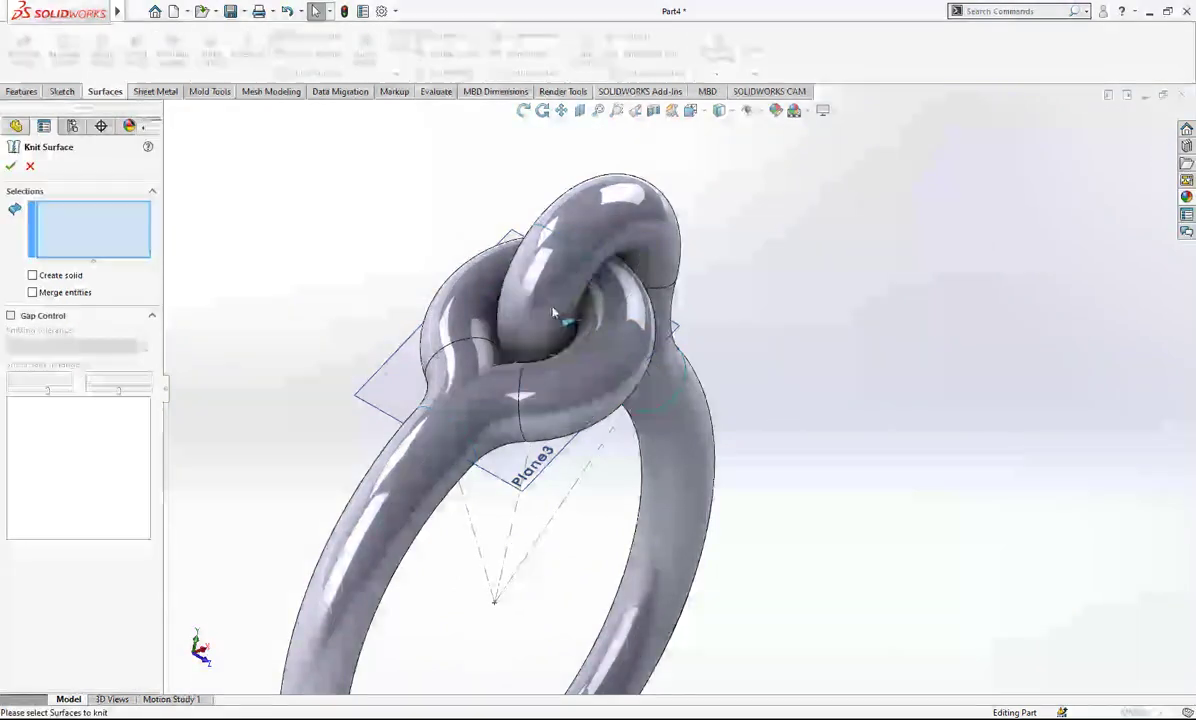
left_click(31, 165)
- Mutually trim the new swept surface and its mirrored copy against each other, keeping the outer piece of each
left_click(431, 297)
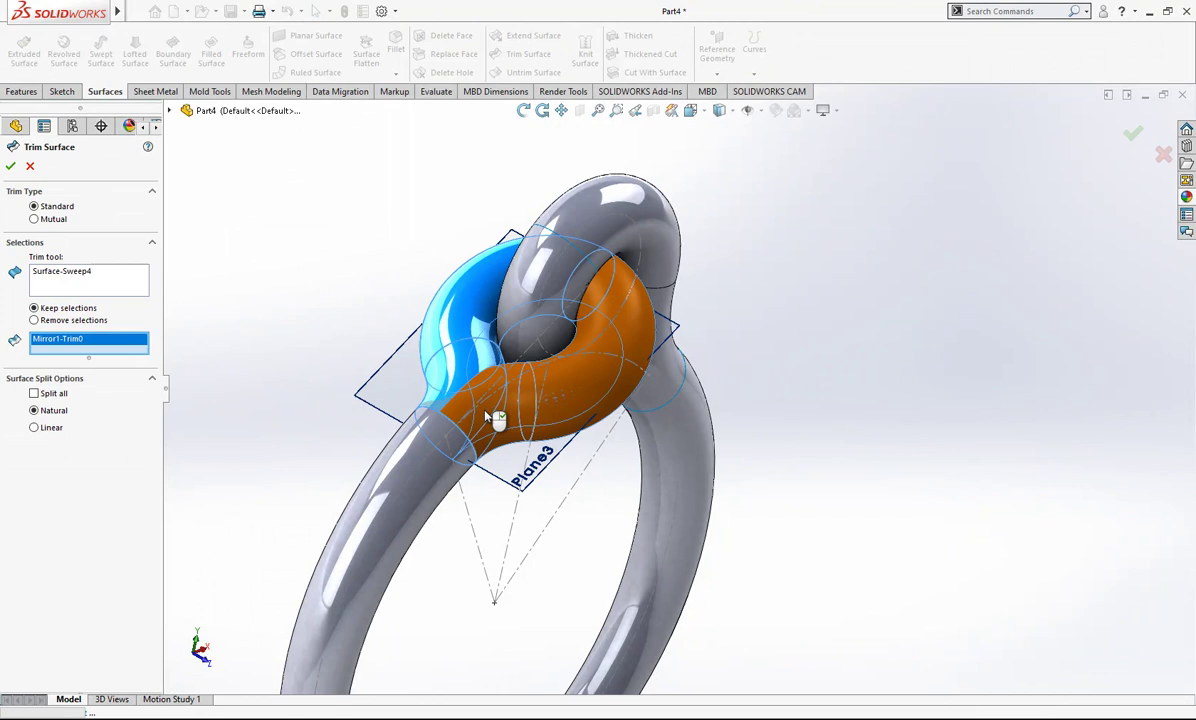
left_click(452, 382)
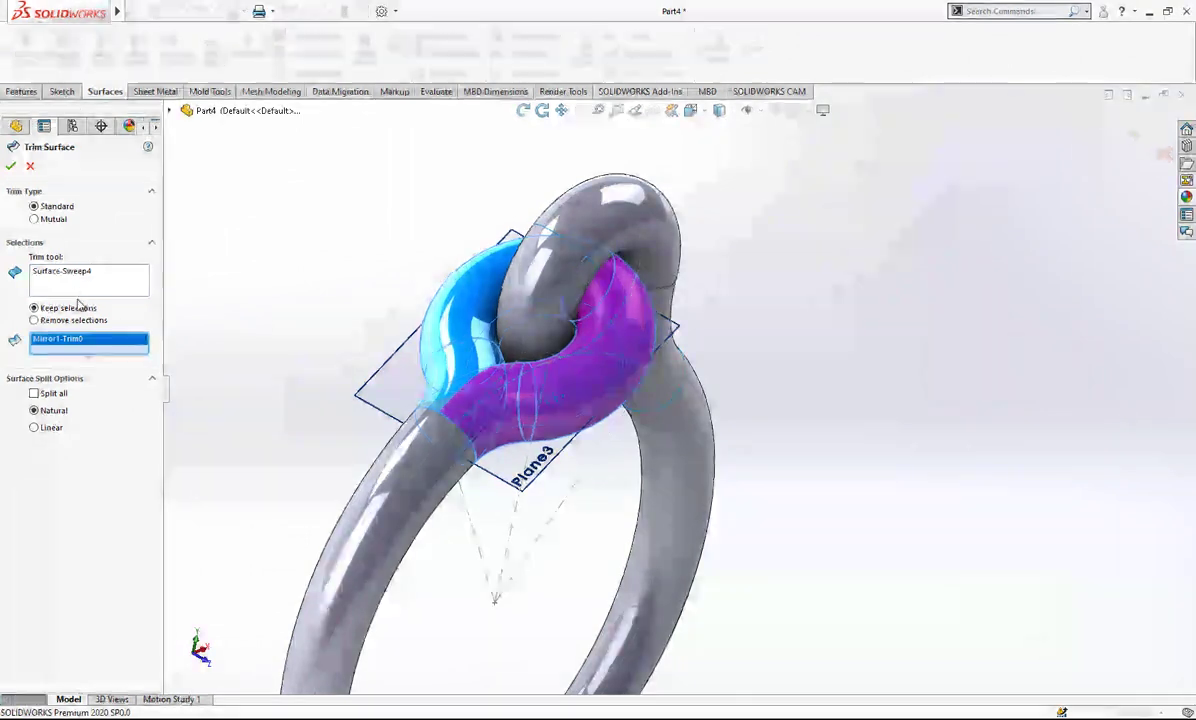
left_click(48, 219)
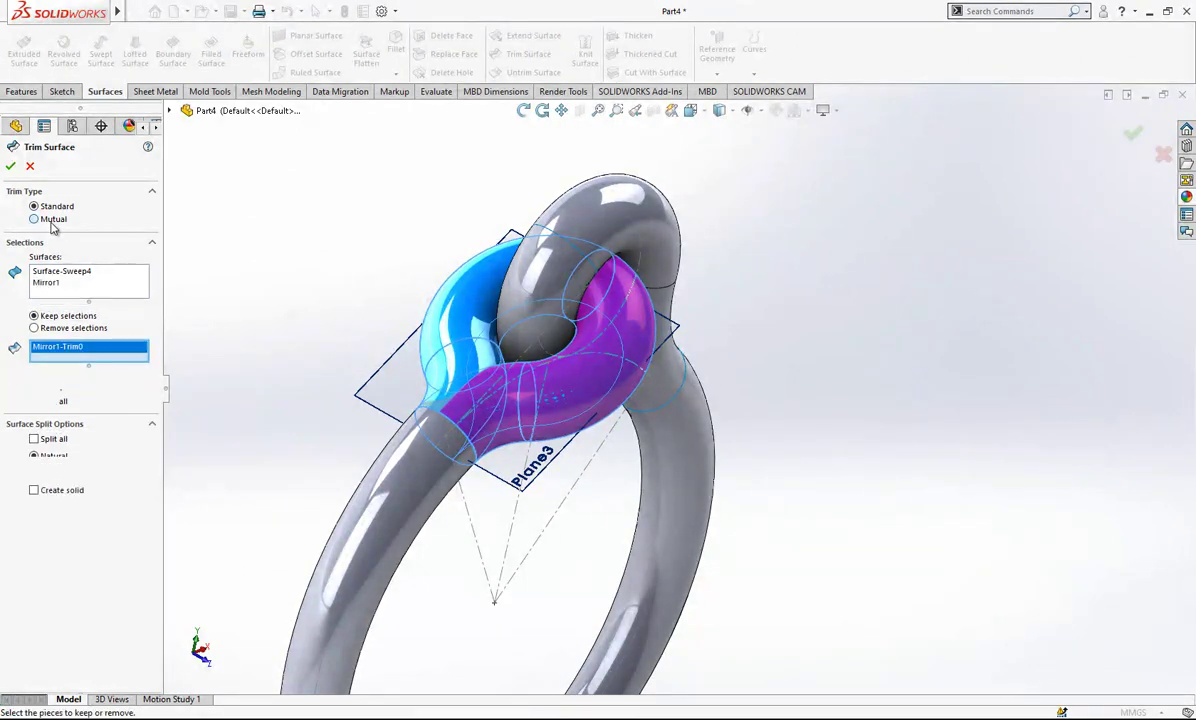
right_click(87, 357)
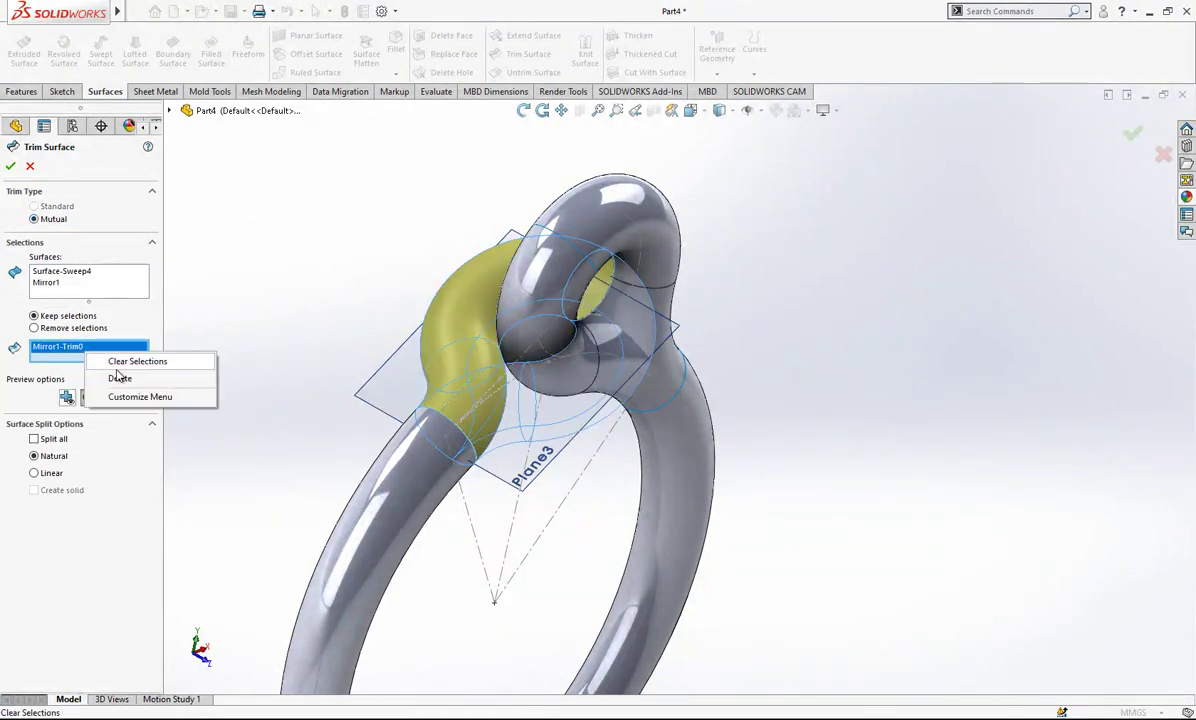
left_click(118, 371)
left_click(427, 347)
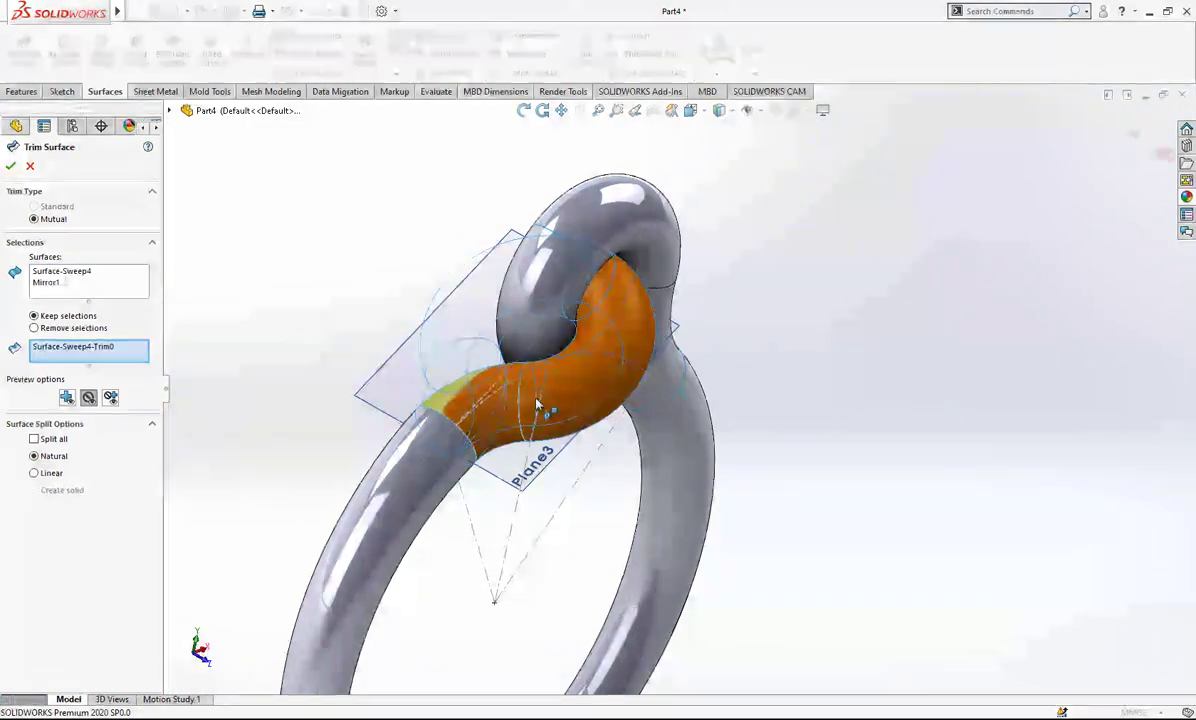
left_click(539, 406)
key("Return")
- Examine the trimmed second loop and the junction where the first loop's surfaces meet the ring band
mouse_move(500, 371)
middle_mouse_down()
mouse_move(477, 365)
mouse_move(537, 518)
mouse_move(613, 465)
mouse_move(510, 464)
mouse_move(519, 445)
middle_mouse_up()
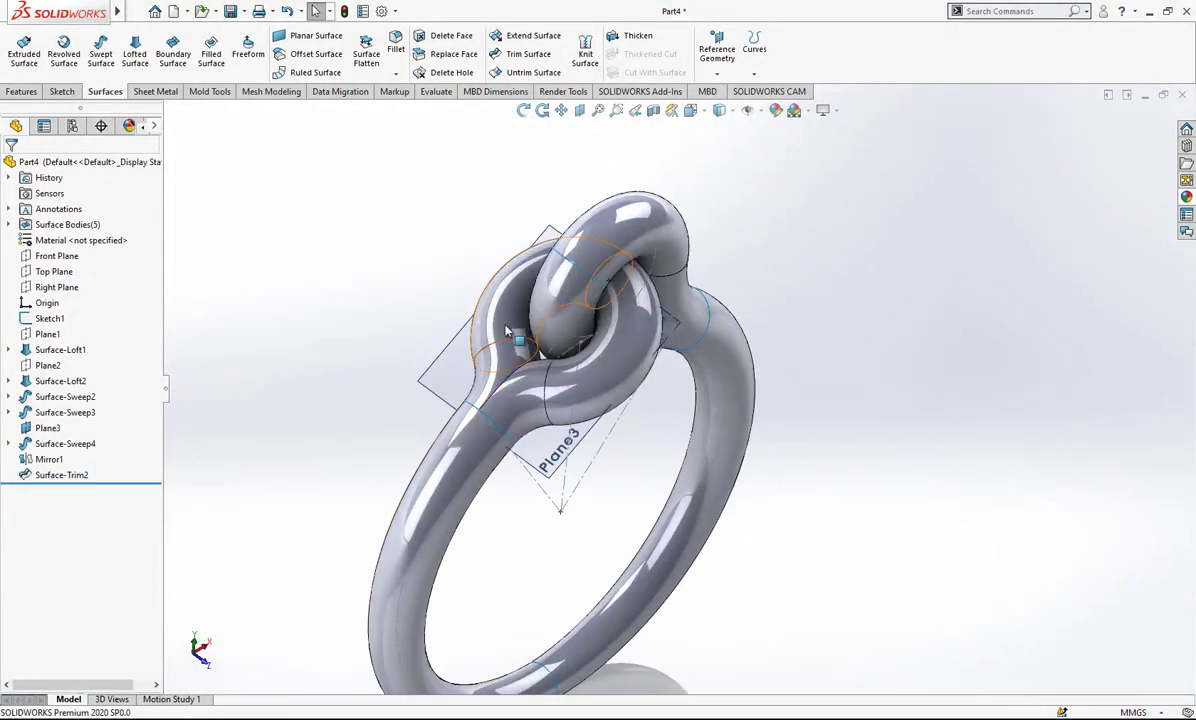
middle_click_drag(515, 339, 585, 271)
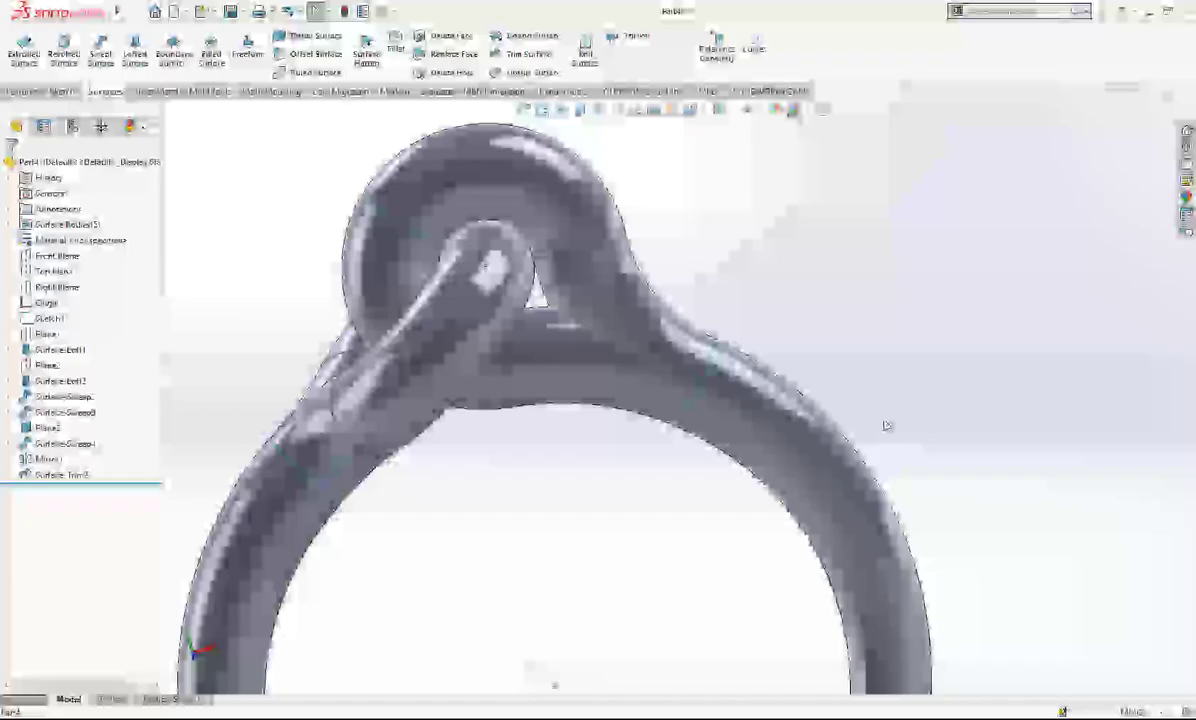
scroll(784, 345, "down", 2)
scroll(675, 345, "up", 2)
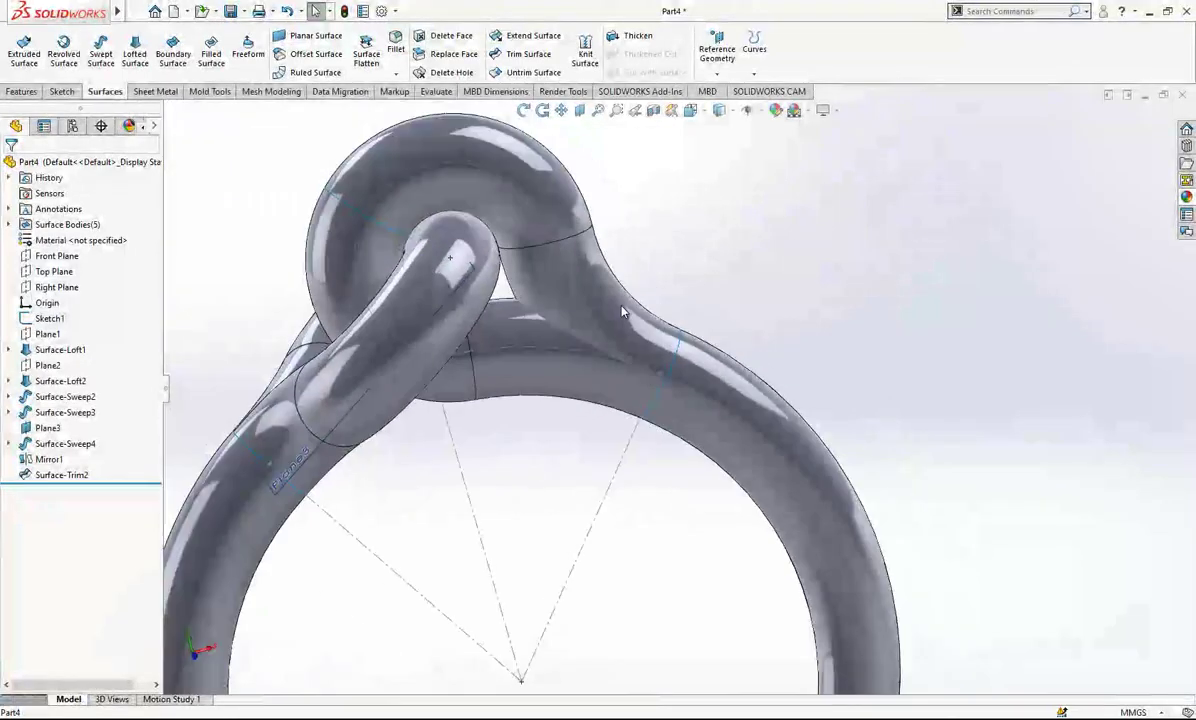
left_click(625, 310)
left_click(803, 357)
scroll(789, 381, "up", 2)
mouse_move(791, 387)
middle_mouse_down()
mouse_move(788, 324)
mouse_move(793, 374)
middle_mouse_up()
scroll(793, 374, "down", 2)
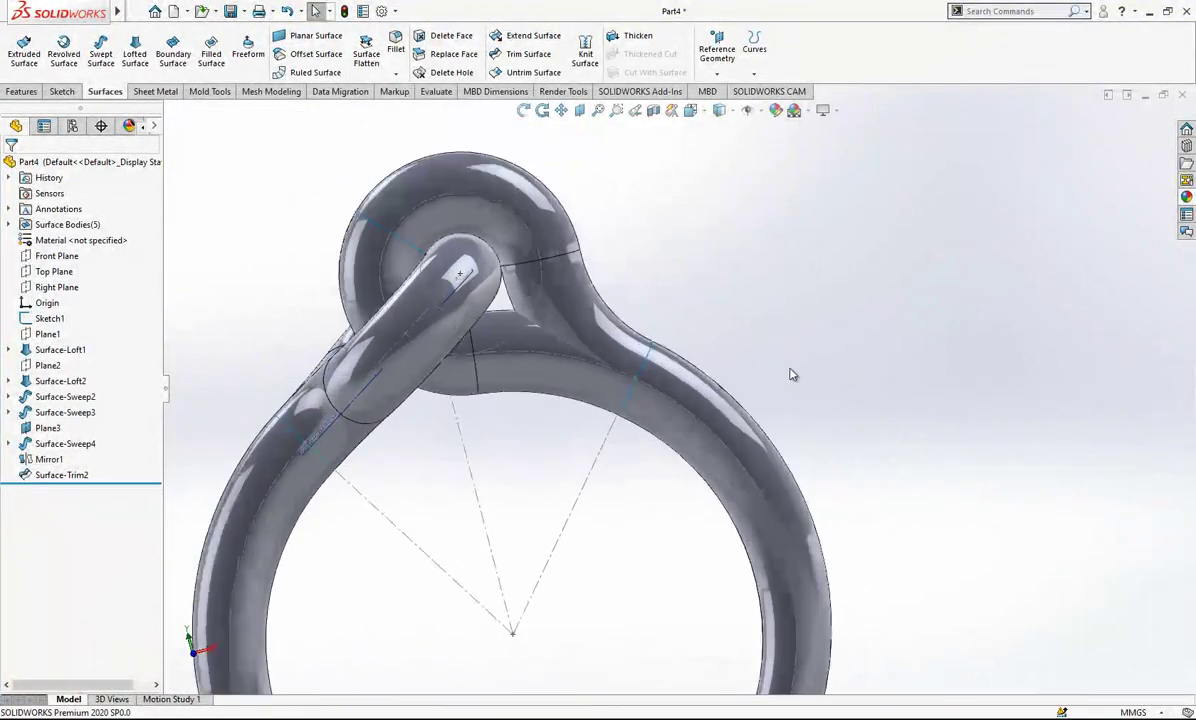
- Try to mutually trim the first loop's two overlapping swept surfaces, keeping the outer piece of each
left_click(537, 60)
left_click(455, 235)
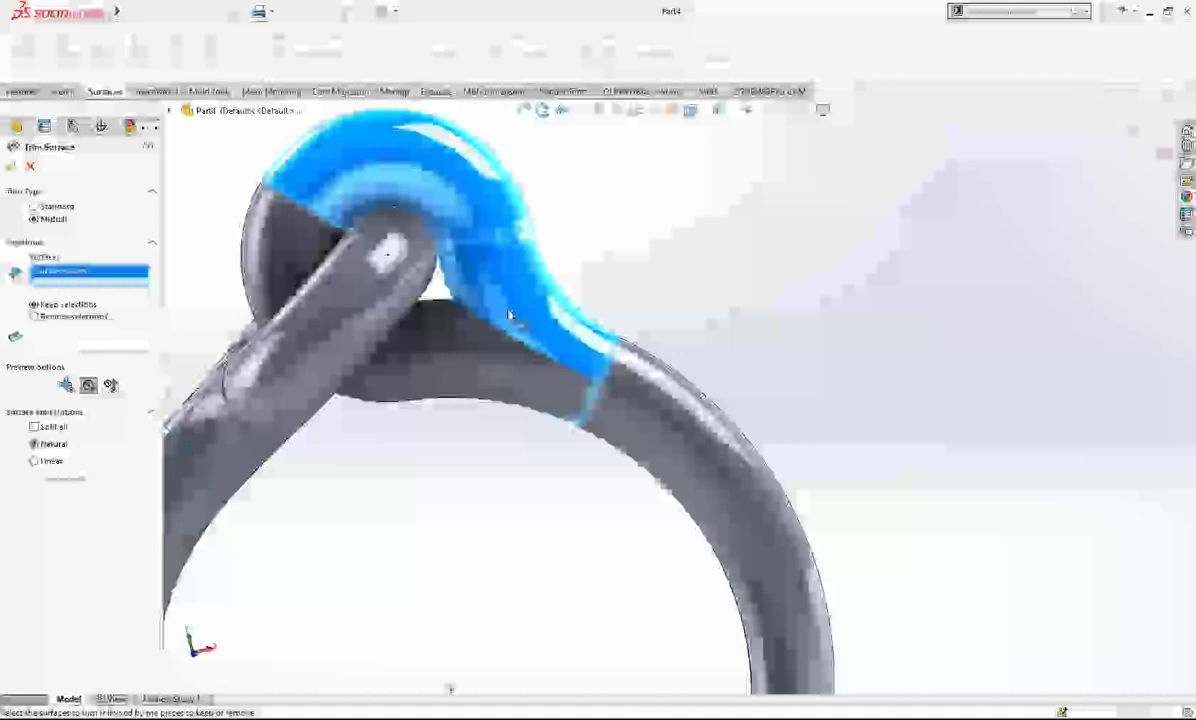
left_click(487, 335)
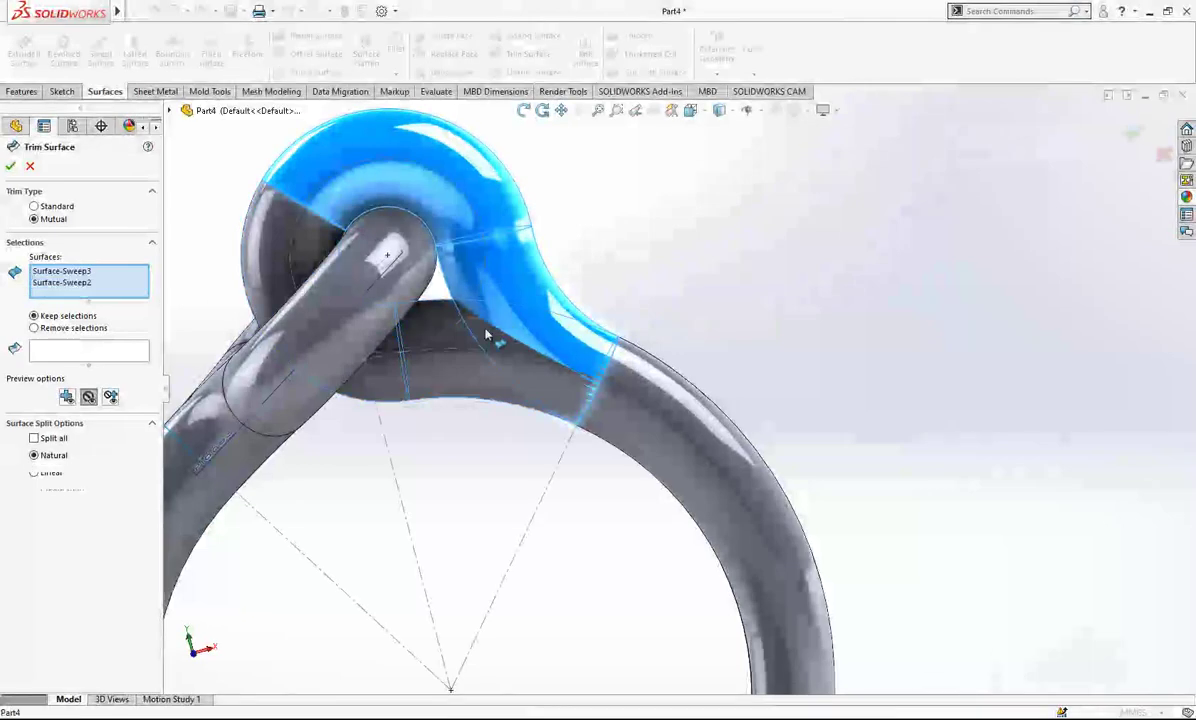
left_click(75, 346)
left_click(530, 268)
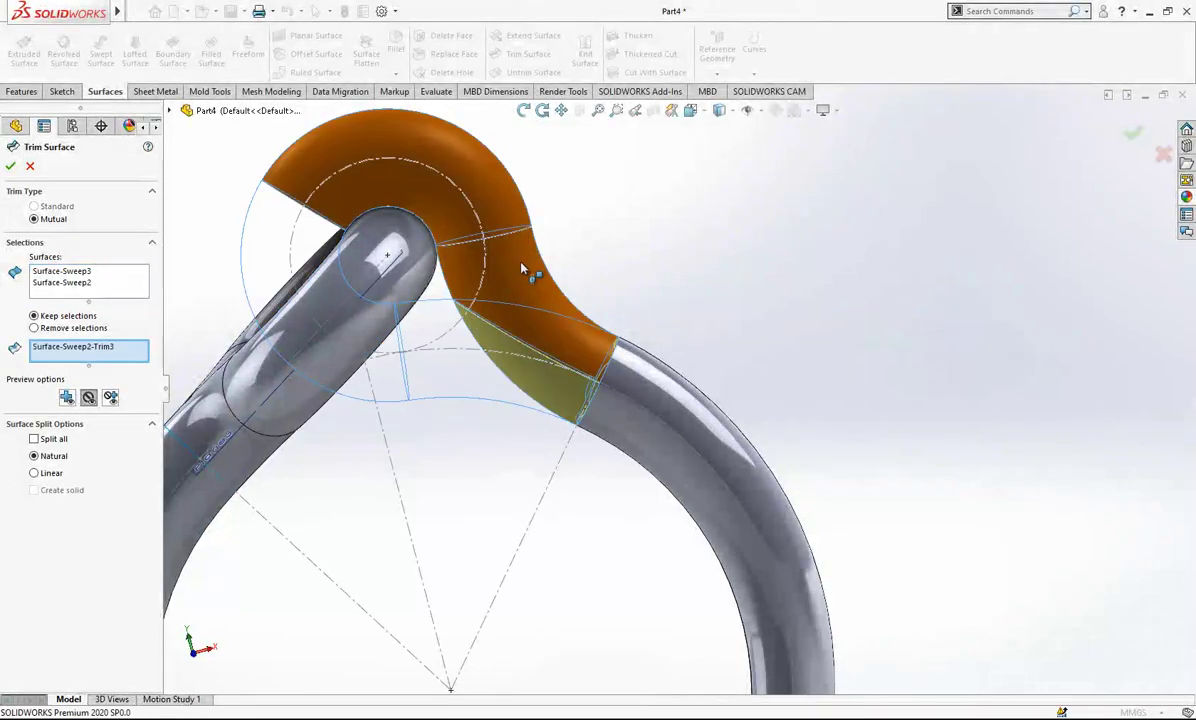
left_click(524, 267)
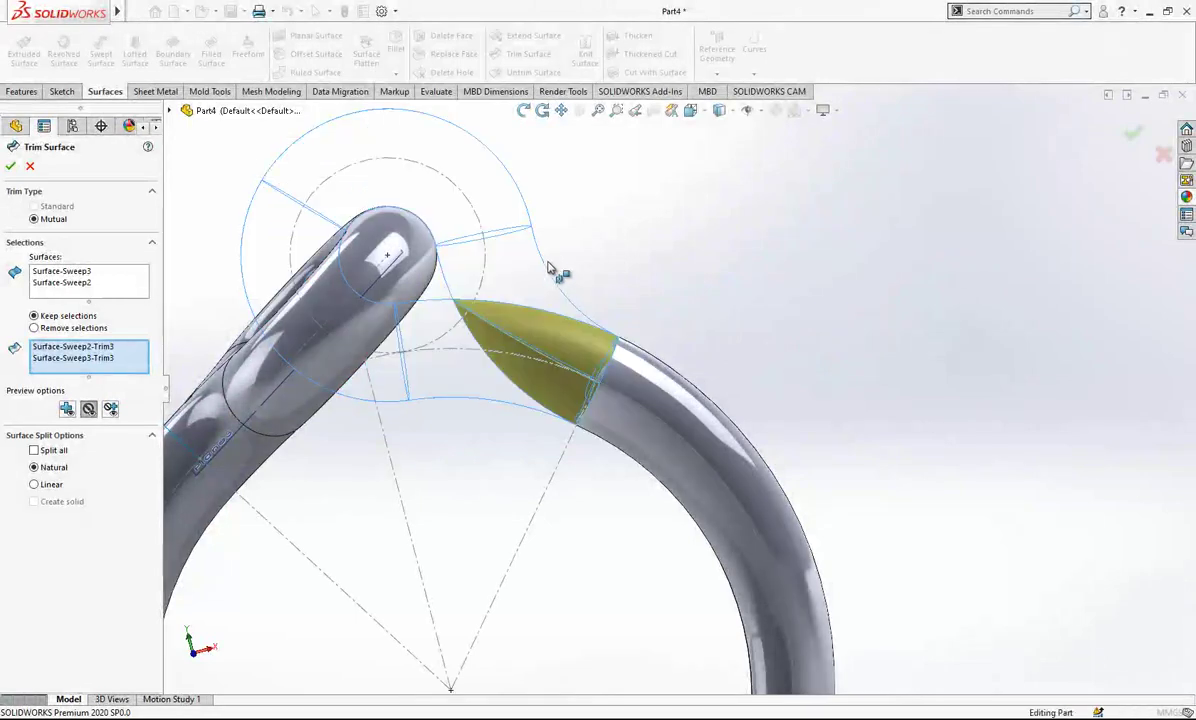
scroll(617, 372, "down", 7)
middle_click_drag(619, 372, 660, 370)
scroll(660, 371, "up", 5)
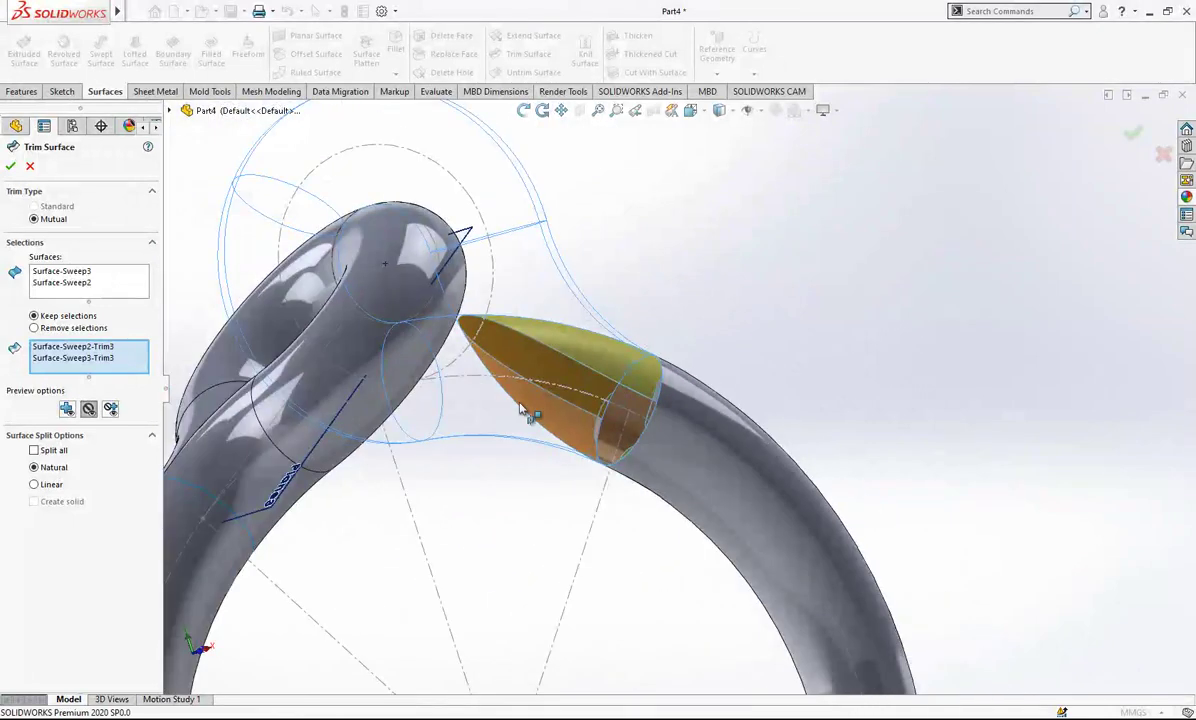
left_click(14, 167)
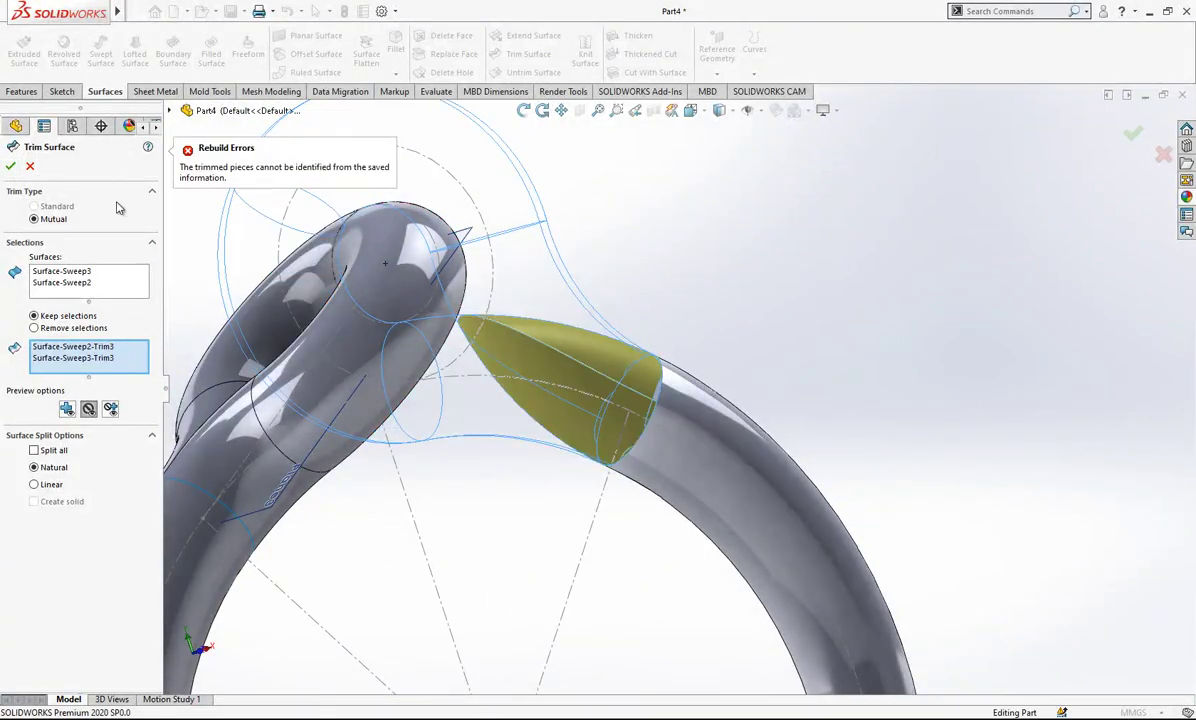
left_click(31, 167)
- Start a sketch on the Front Plane and convert the two first-loop silhouette edges that cross beside the small gap
middle_click_drag(676, 373, 741, 168)
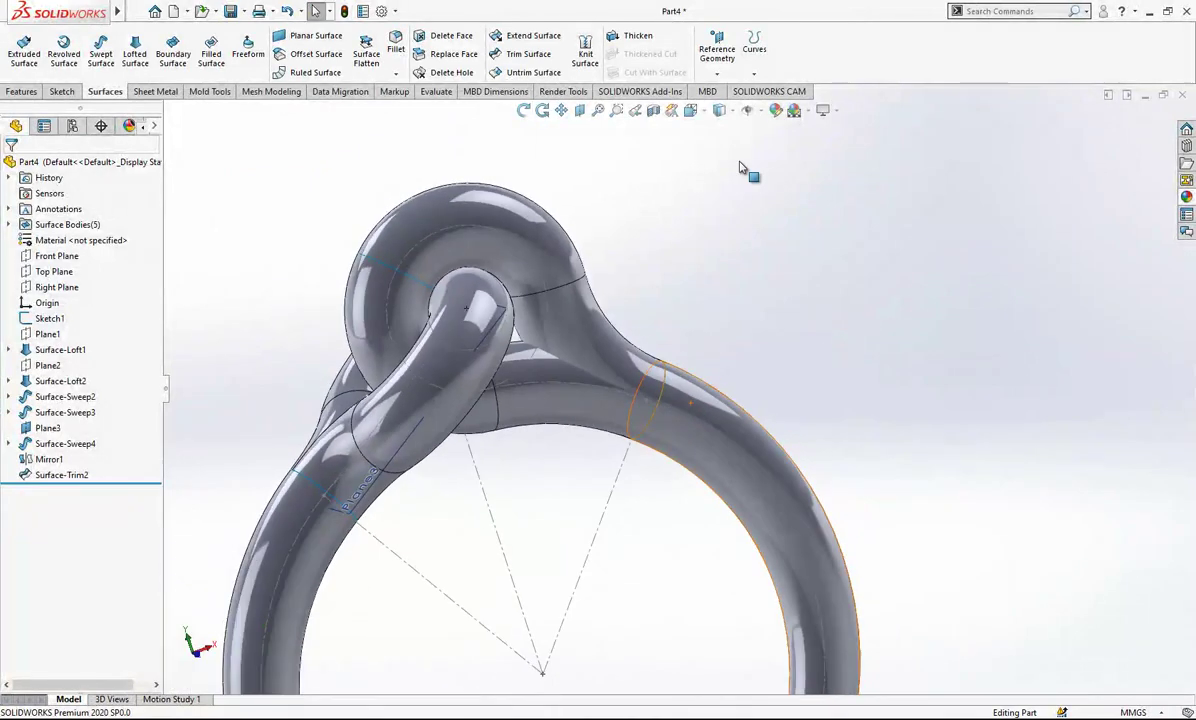
left_click(690, 112)
left_click(633, 368)
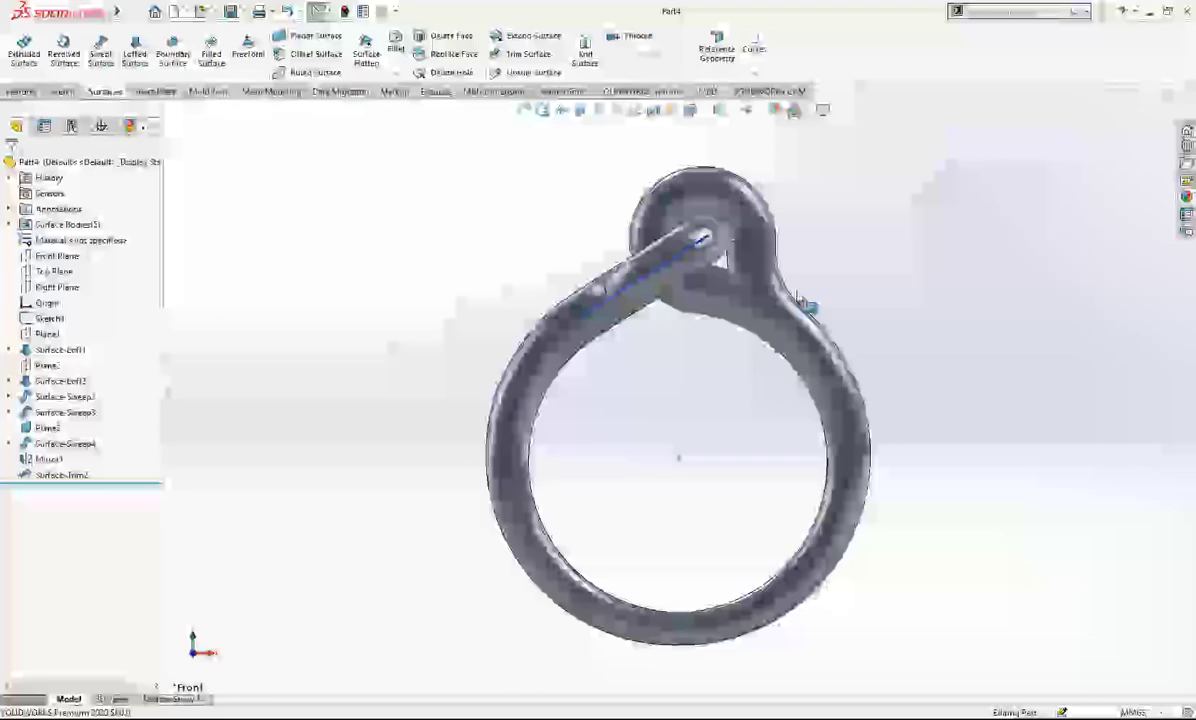
scroll(800, 298, "down", 8)
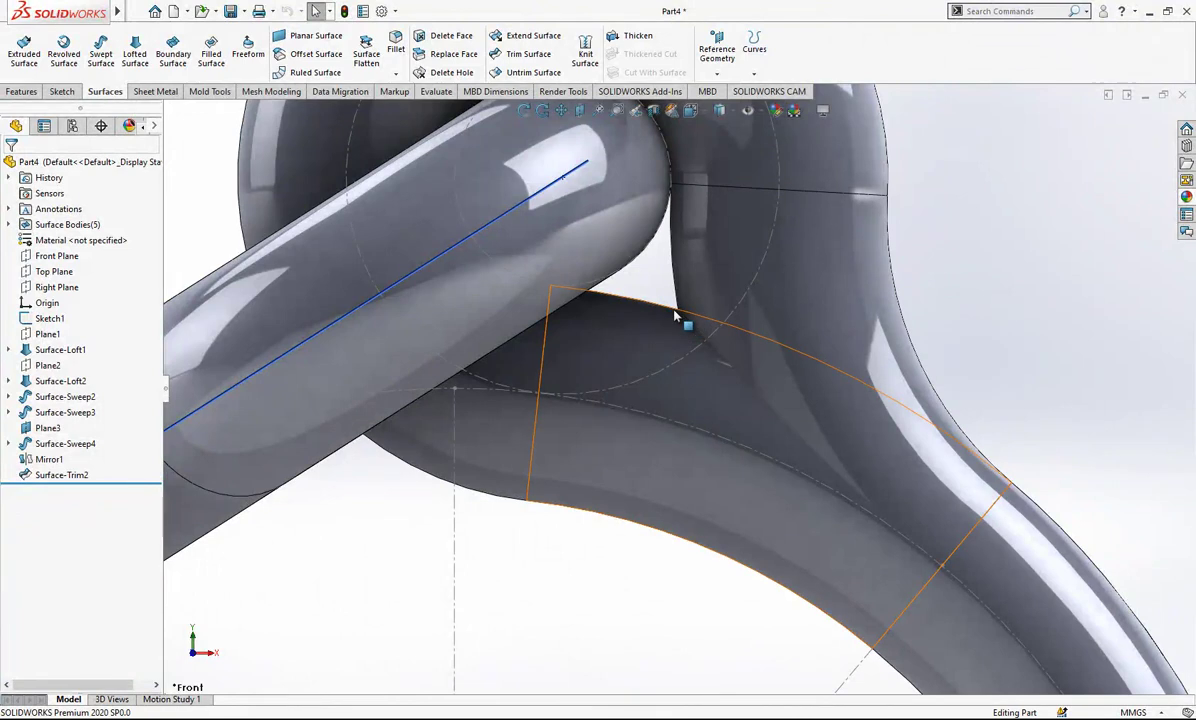
key("f")
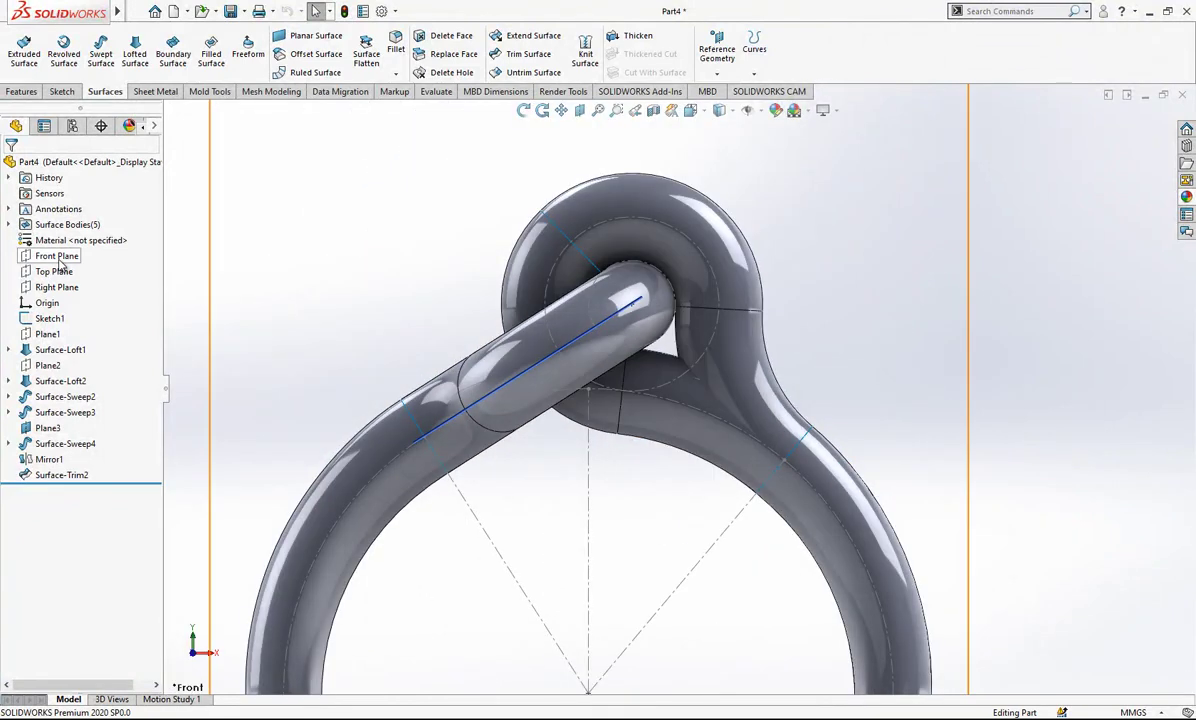
left_click(56, 256)
left_click(76, 238)
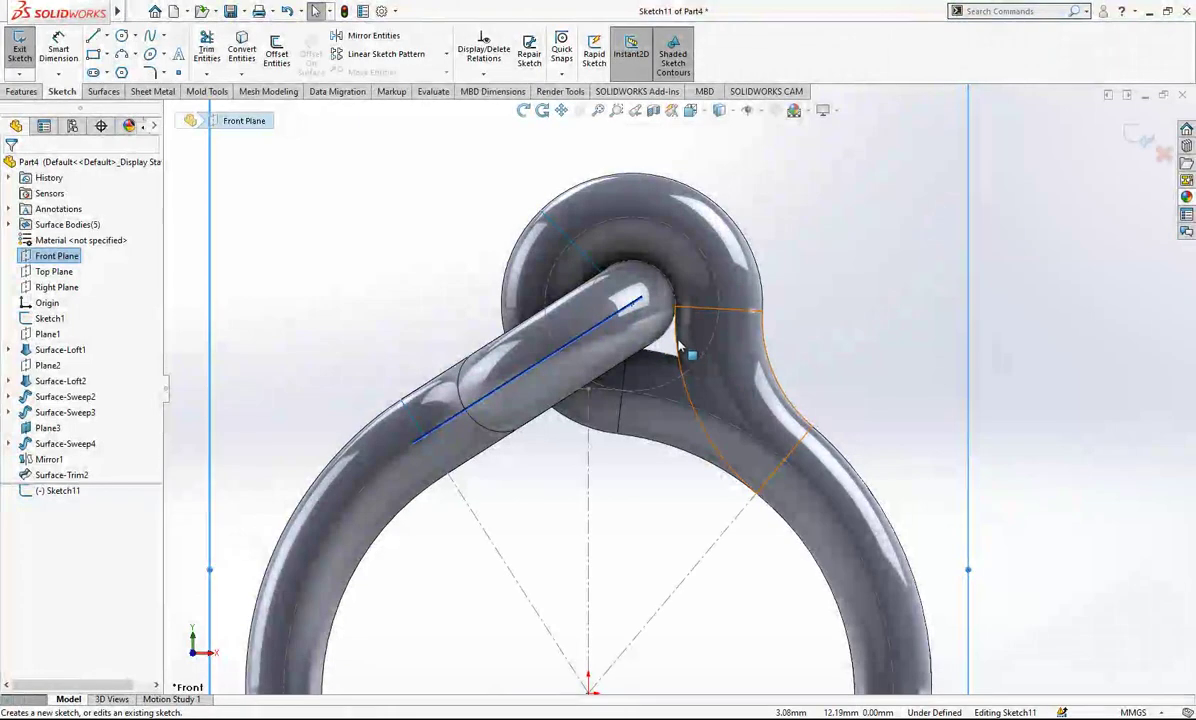
left_click(676, 346)
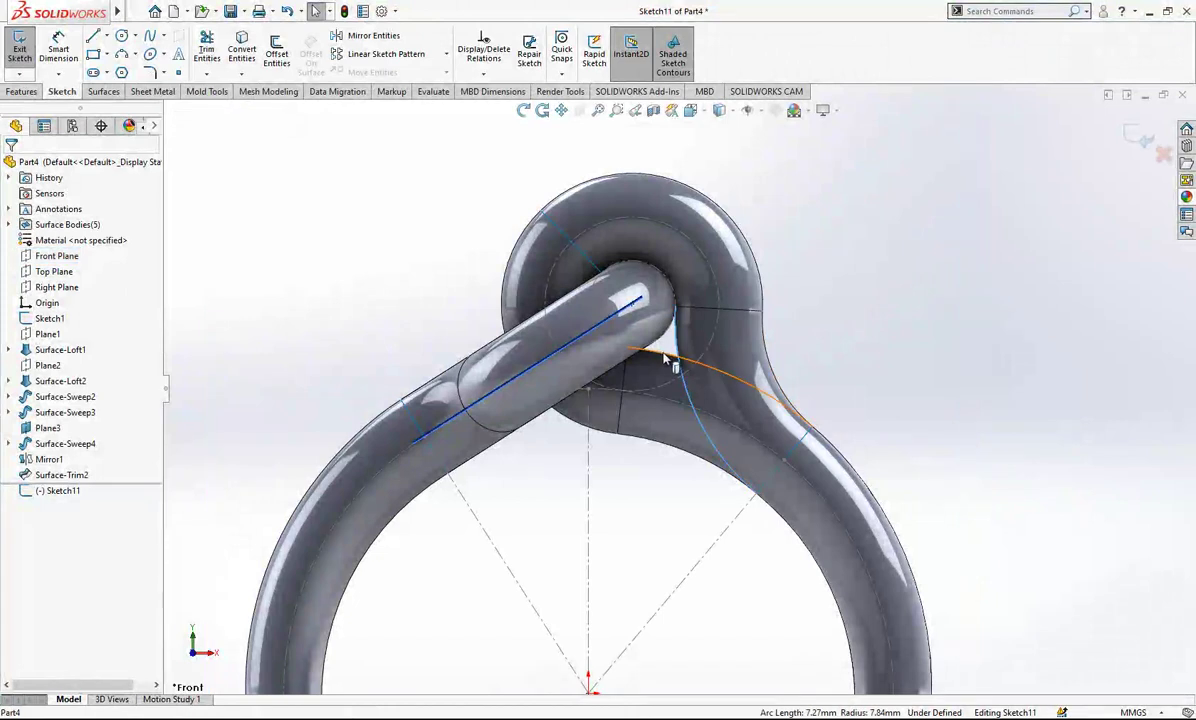
left_click(241, 53)
- Turn the two converted silhouette curves into construction geometry
scroll(822, 414, "down", 5)
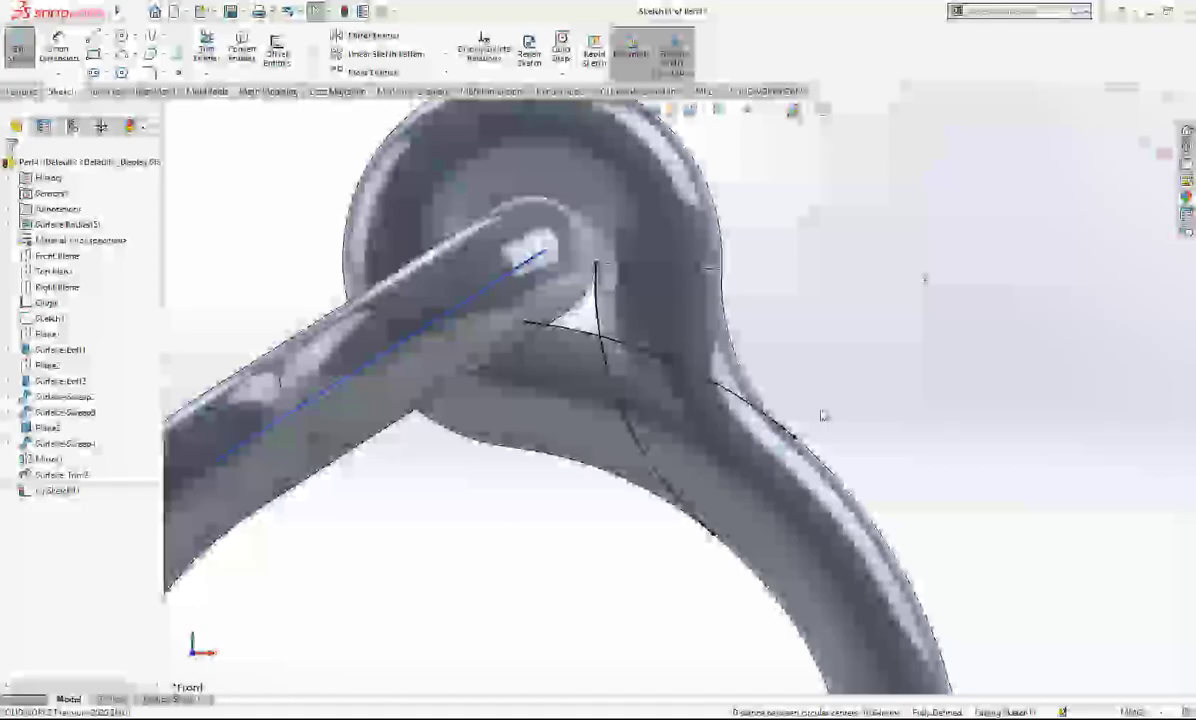
left_click_drag(736, 282, 474, 350)
left_click(525, 310)
scroll(524, 313, "down", 1)
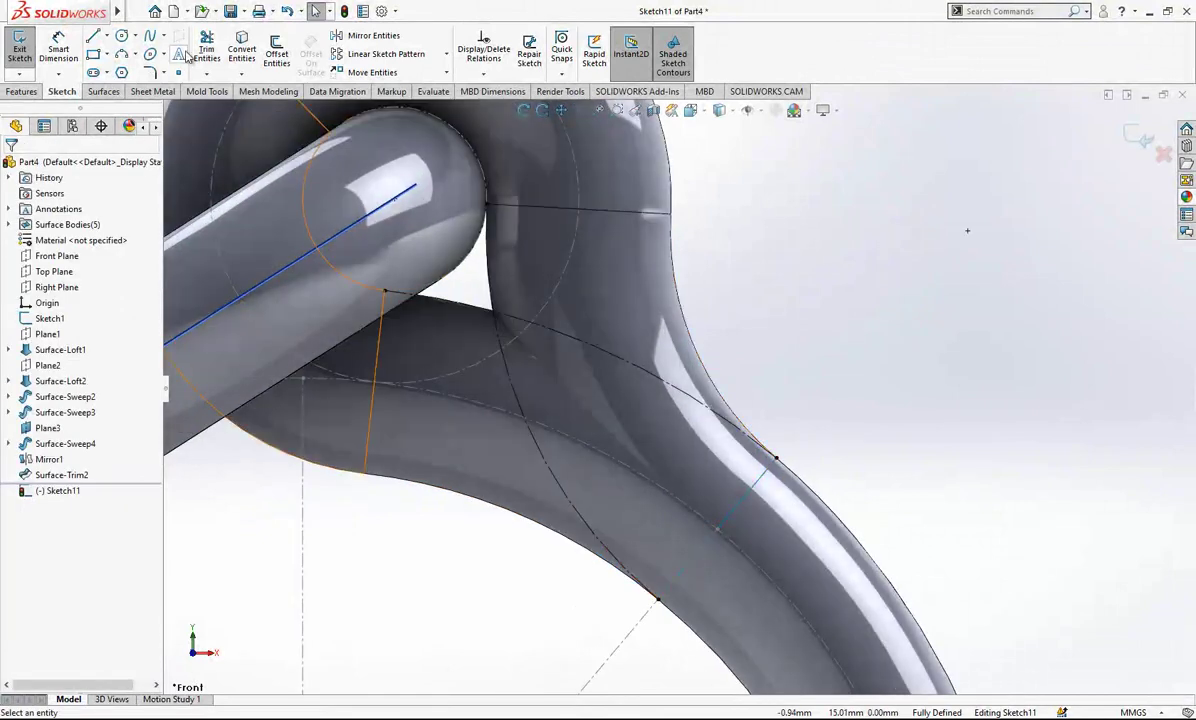
- Draw a construction line about 5.1 mm long from the curves' crossing to the ring band end's midpoint, and finish the sketch
left_click(193, 52)
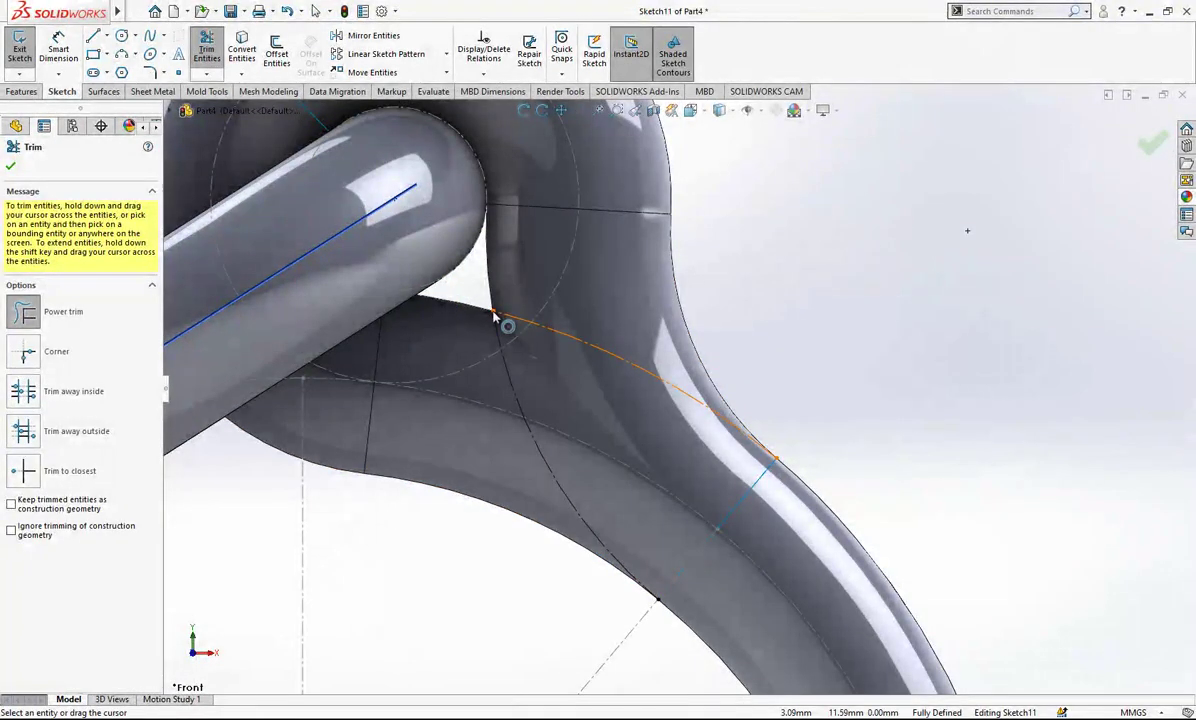
left_click(93, 35)
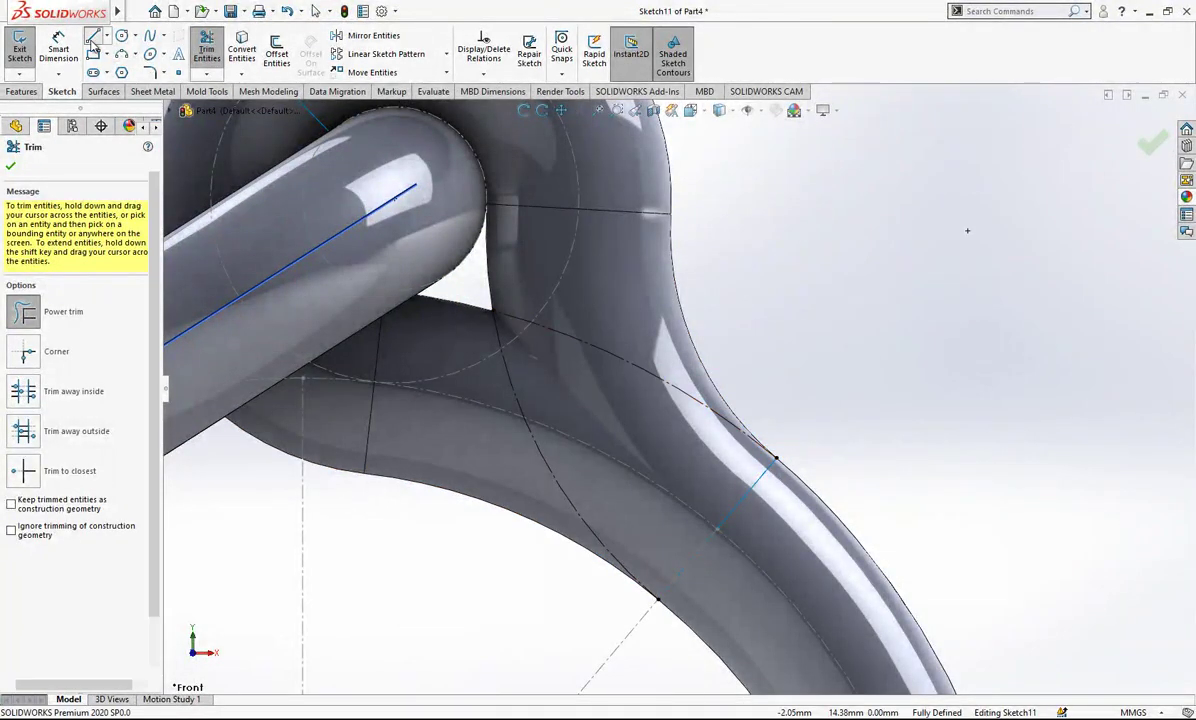
left_click(494, 314)
left_click(717, 530)
key("Escape")
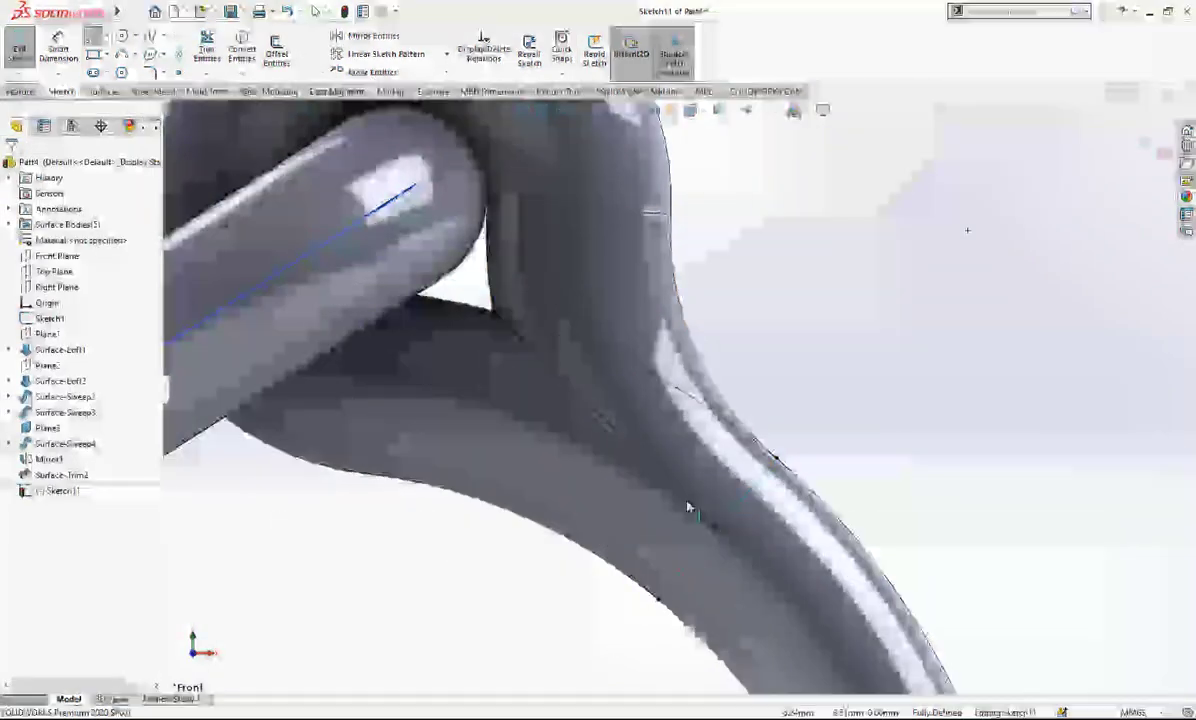
left_click(681, 483)
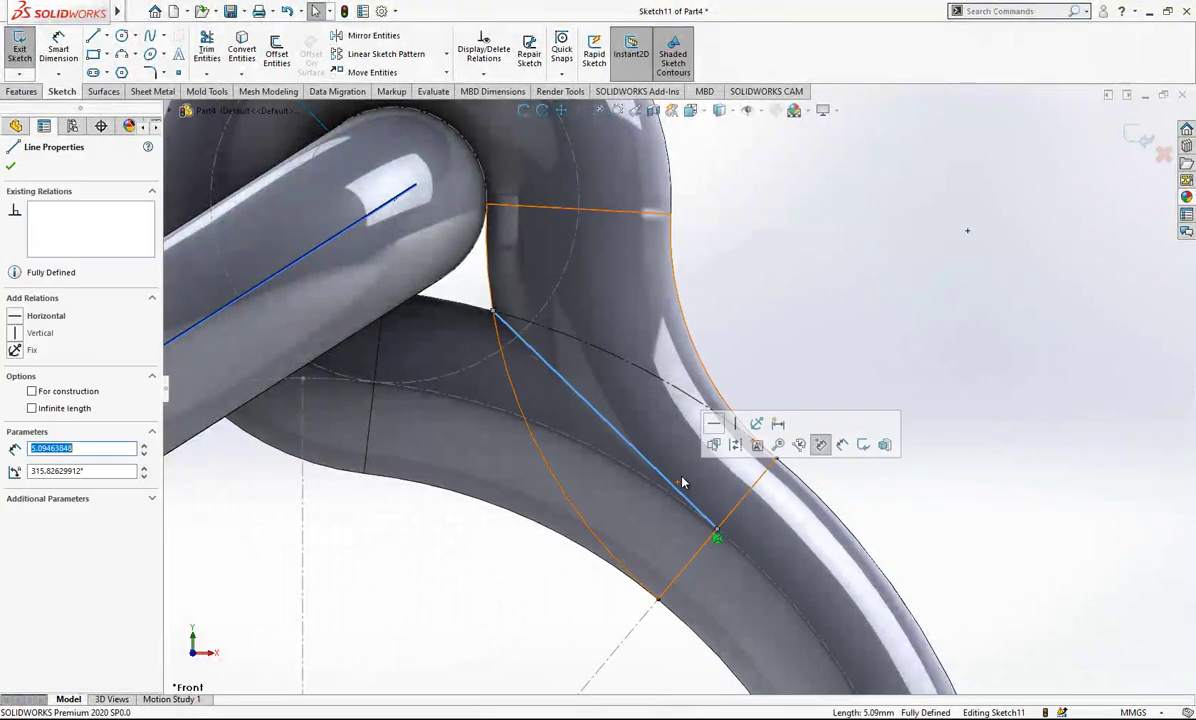
left_click(736, 447)
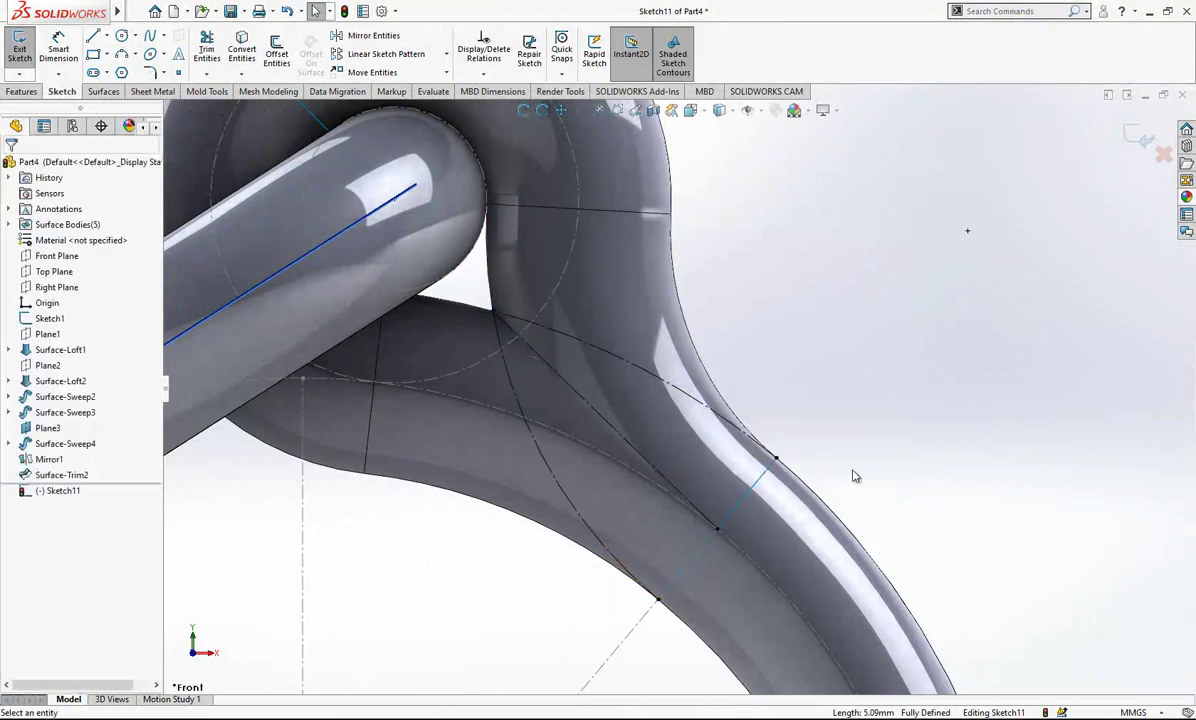
scroll(640, 446, "up", 2)
scroll(630, 443, "down", 2)
scroll(640, 430, "up", 2)
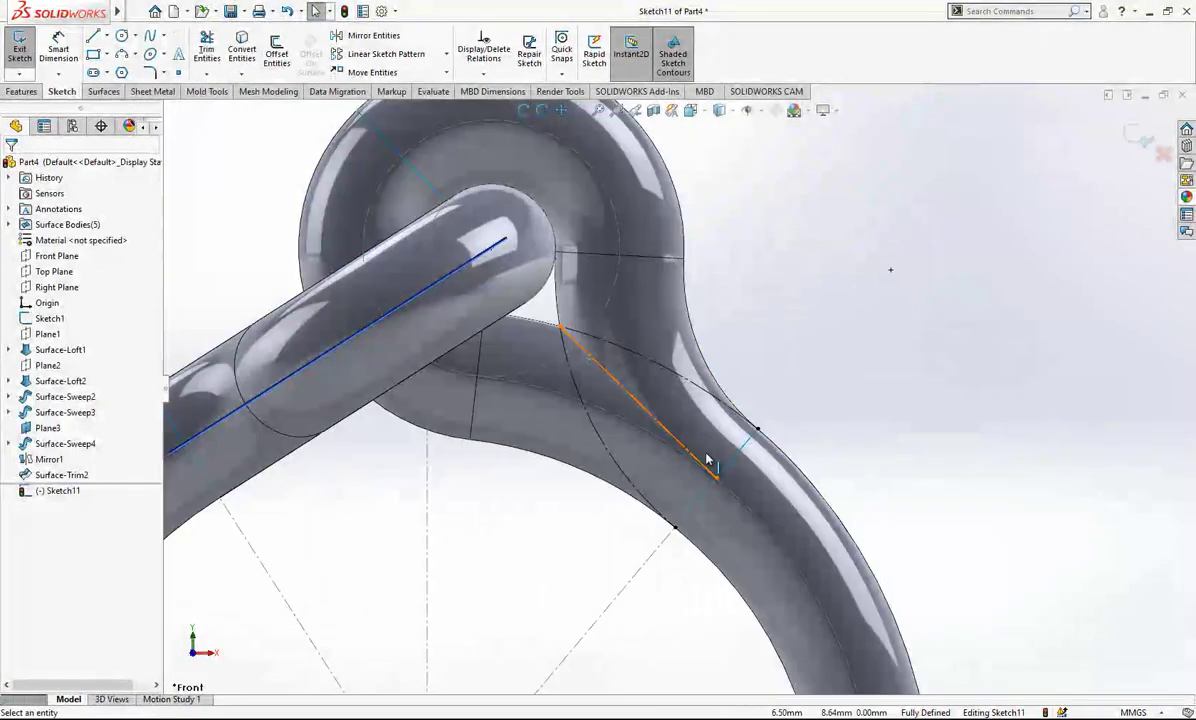
left_click(1133, 131)
- Create a reference plane perpendicular to the Front Plane and coincident with the sketched line at the loop junction
scroll(827, 340, "up", 2)
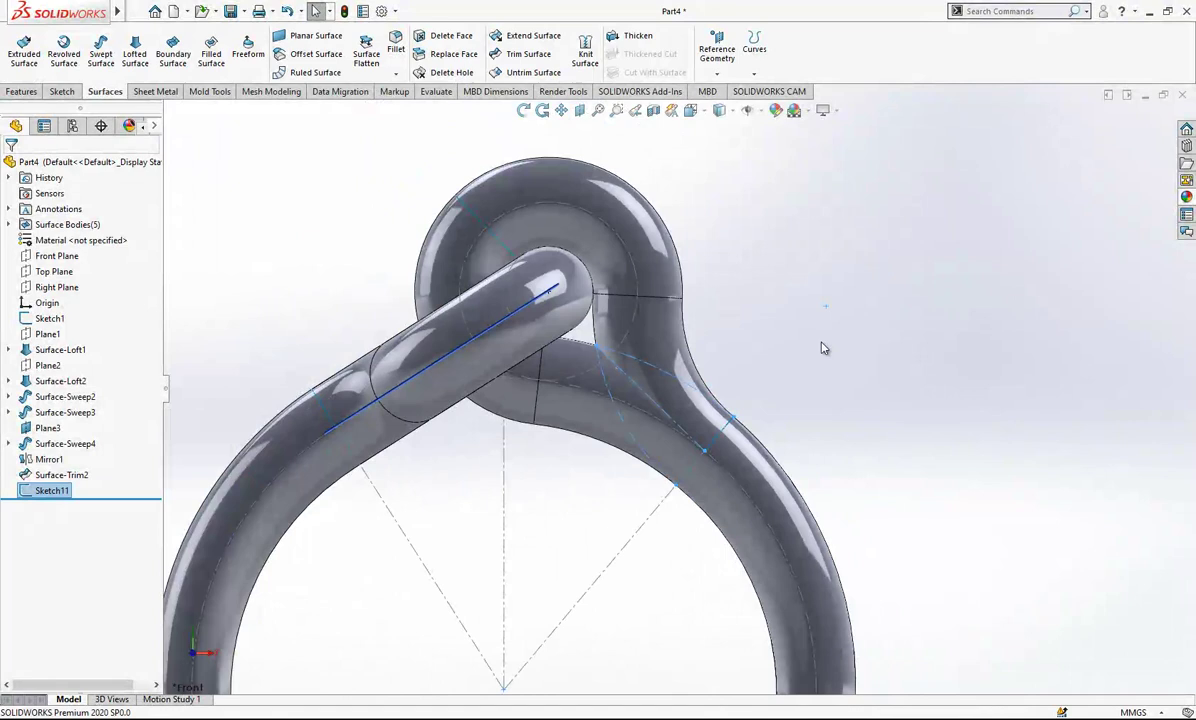
left_click(57, 260)
scroll(562, 252, "up", 2)
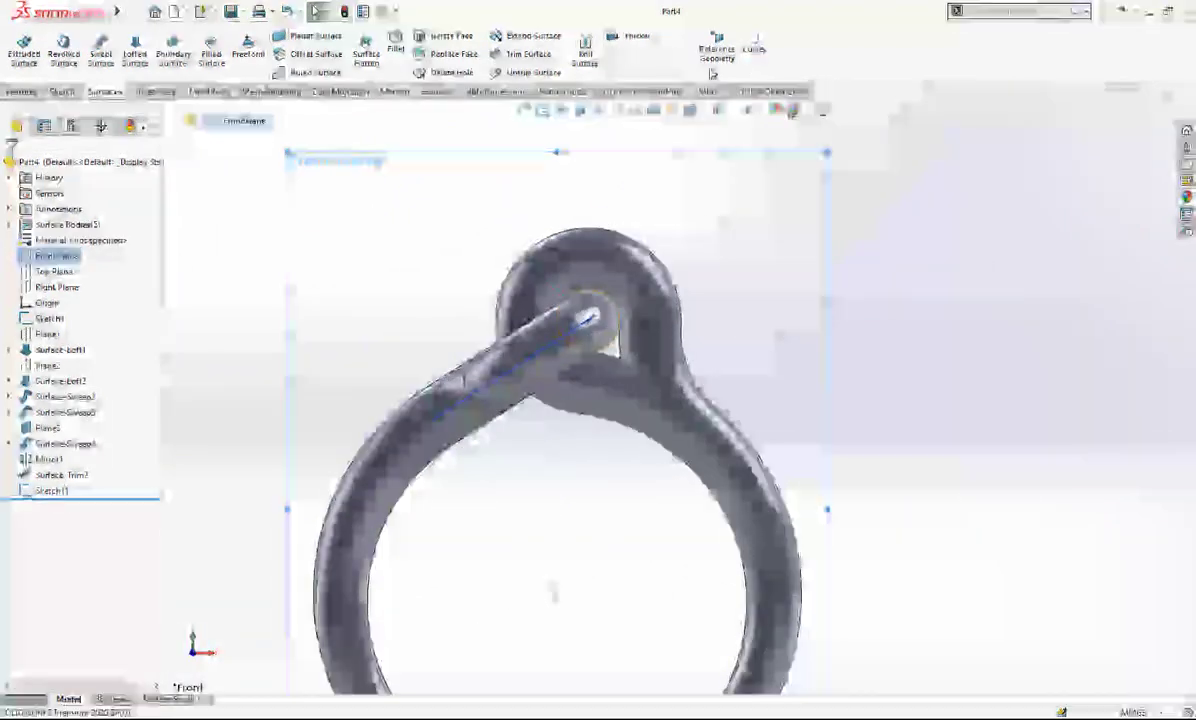
left_click(717, 55)
left_click(729, 92)
left_click(648, 390)
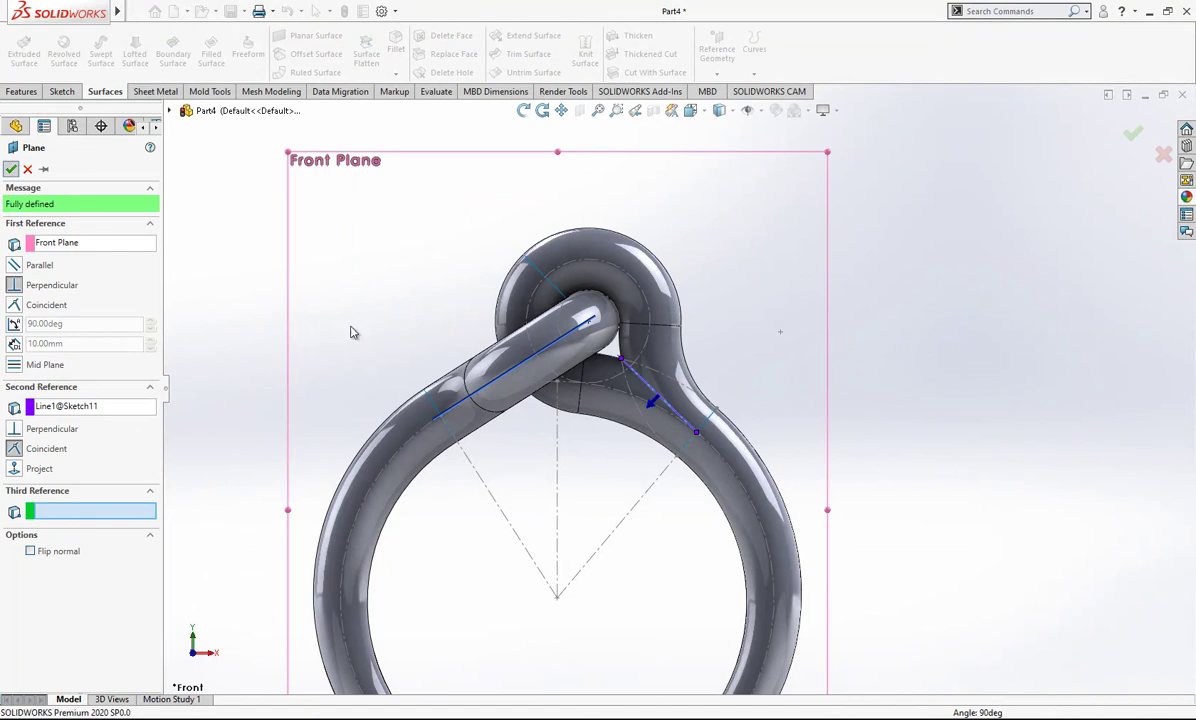
- Hide the second loop body and the two ring band loft surfaces so only the first loop's two sweeps remain displayed
scroll(665, 385, "up", 1)
middle_click_drag(665, 385, 640, 375)
scroll(630, 388, "down", 2)
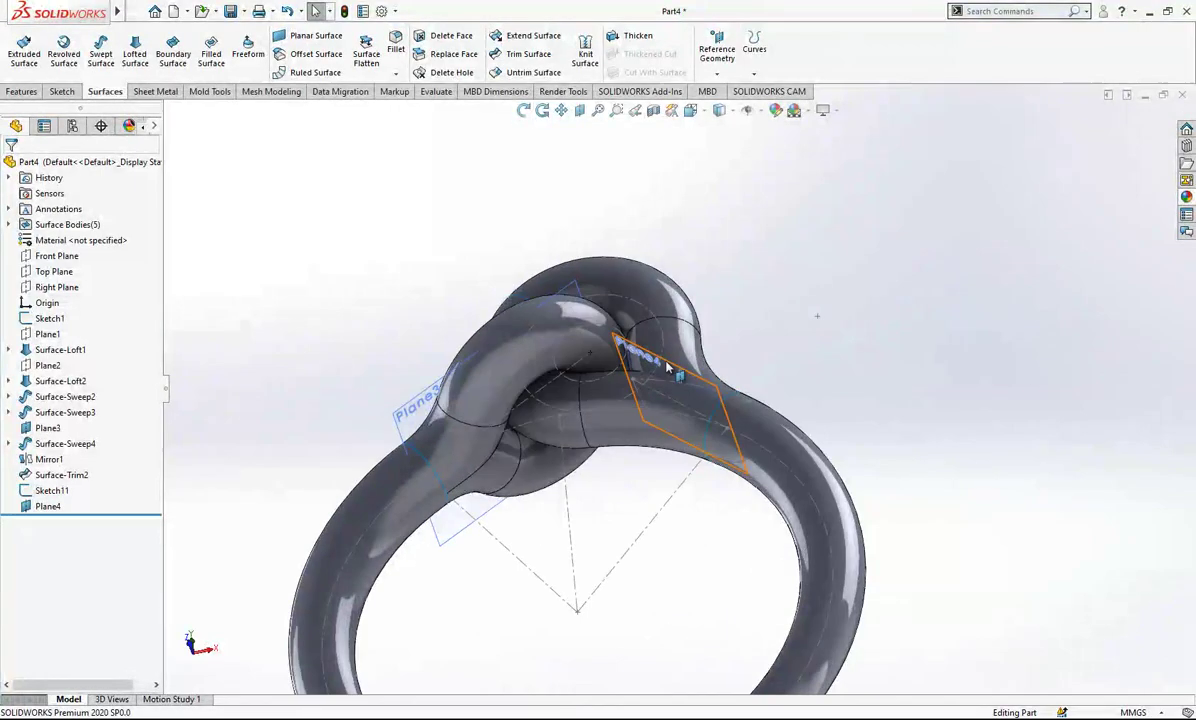
left_click(487, 376)
left_click(541, 323)
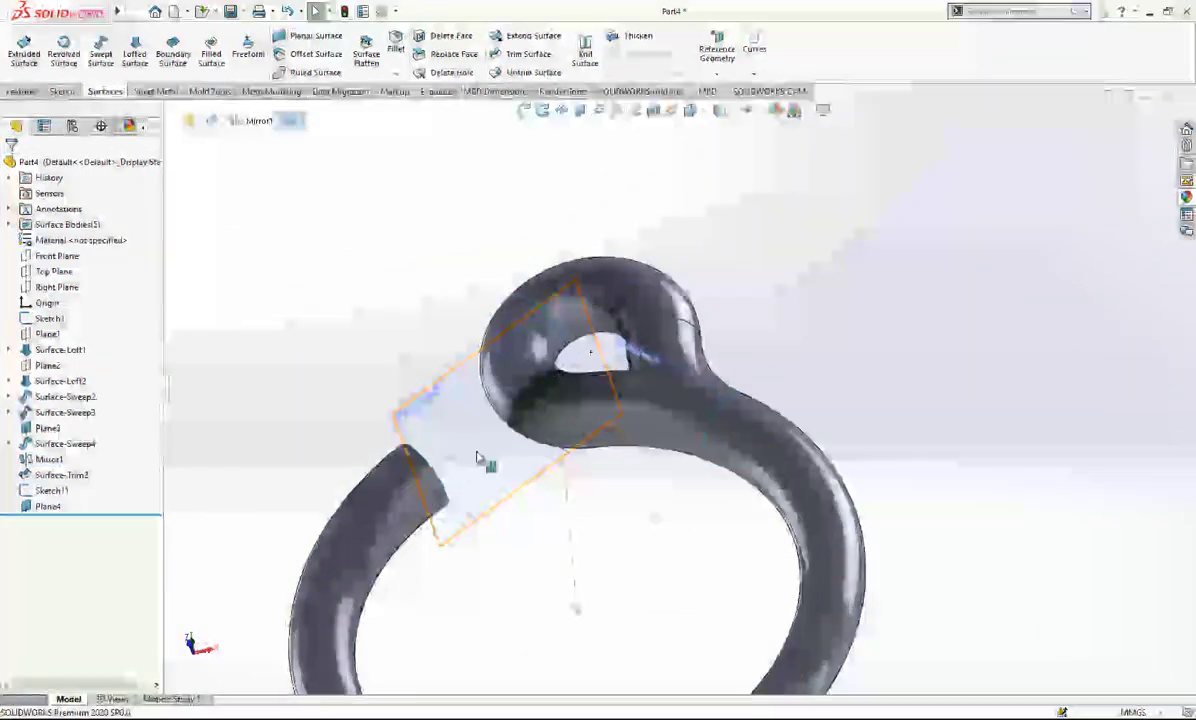
left_click(378, 505)
left_click(432, 452)
left_click(737, 416)
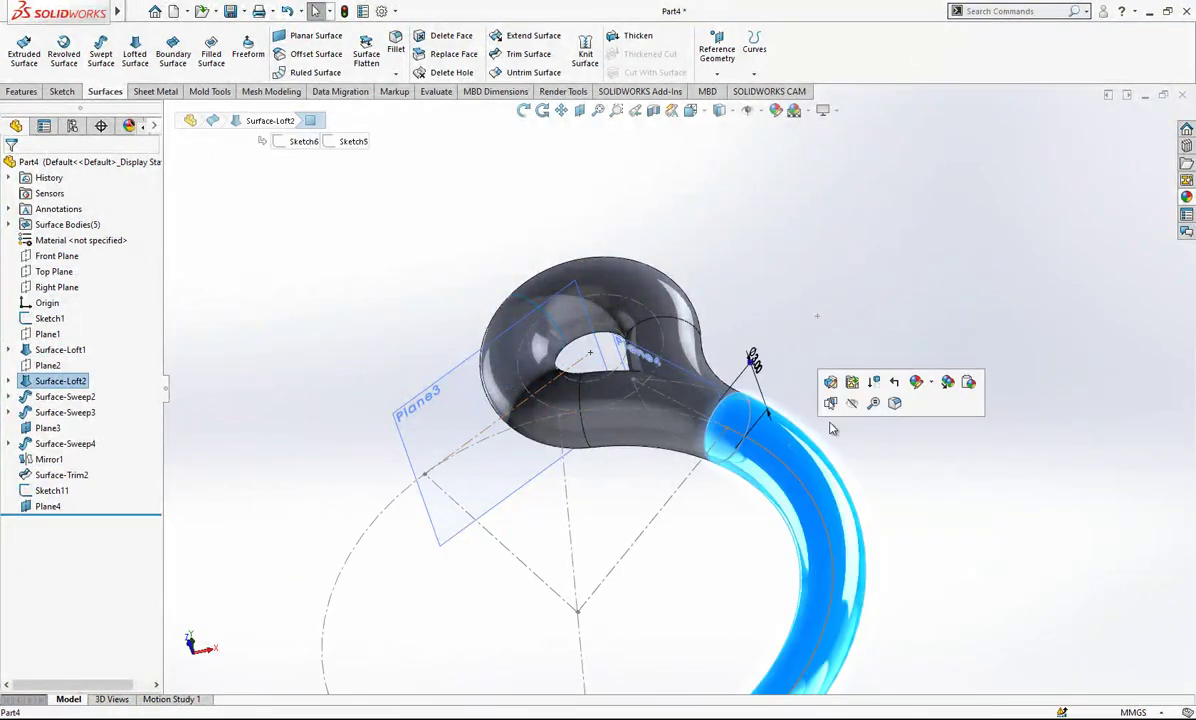
left_click(862, 388)
- Trim Surface-Sweep3 with Plane4 as a standard trim, keeping the loop portion above the plane
scroll(680, 425, "down", 4)
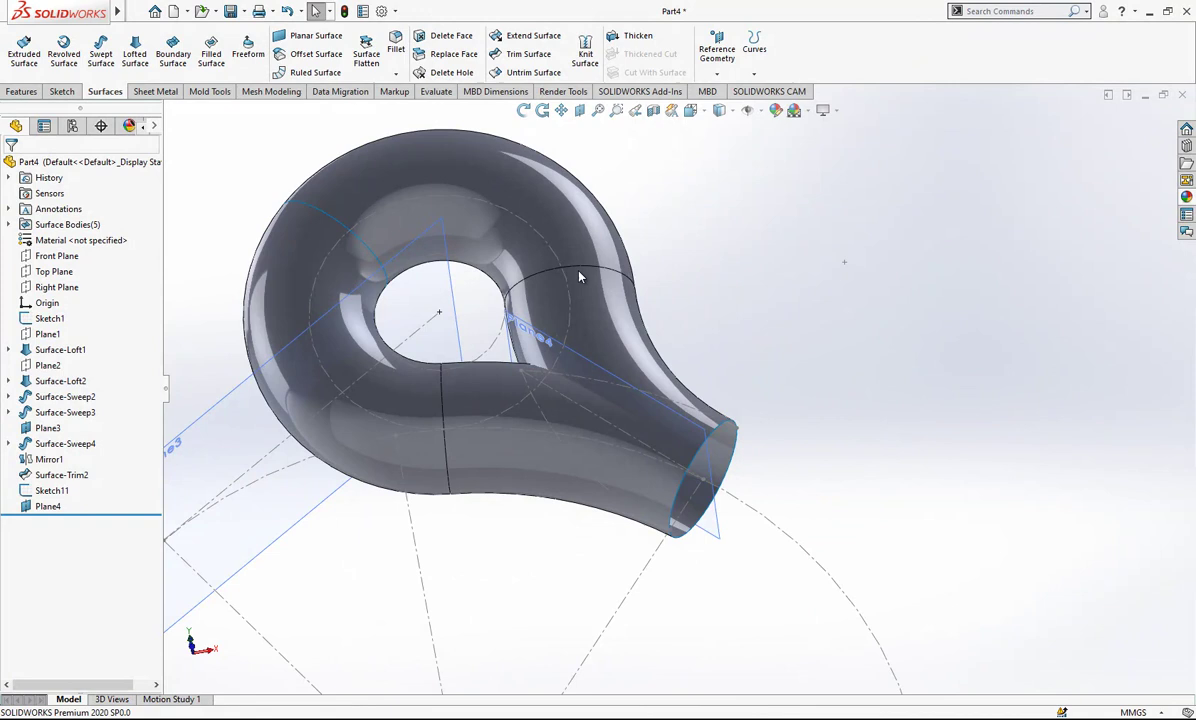
left_click(524, 54)
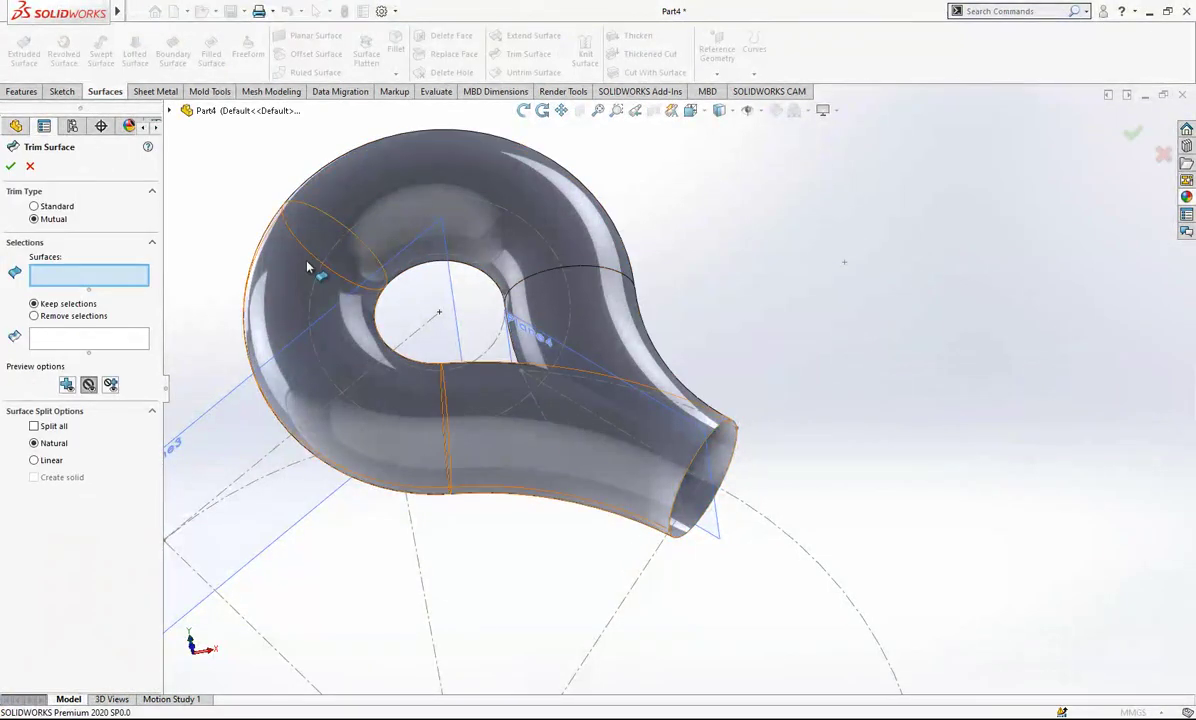
left_click(52, 206)
scroll(685, 389, "up", 3)
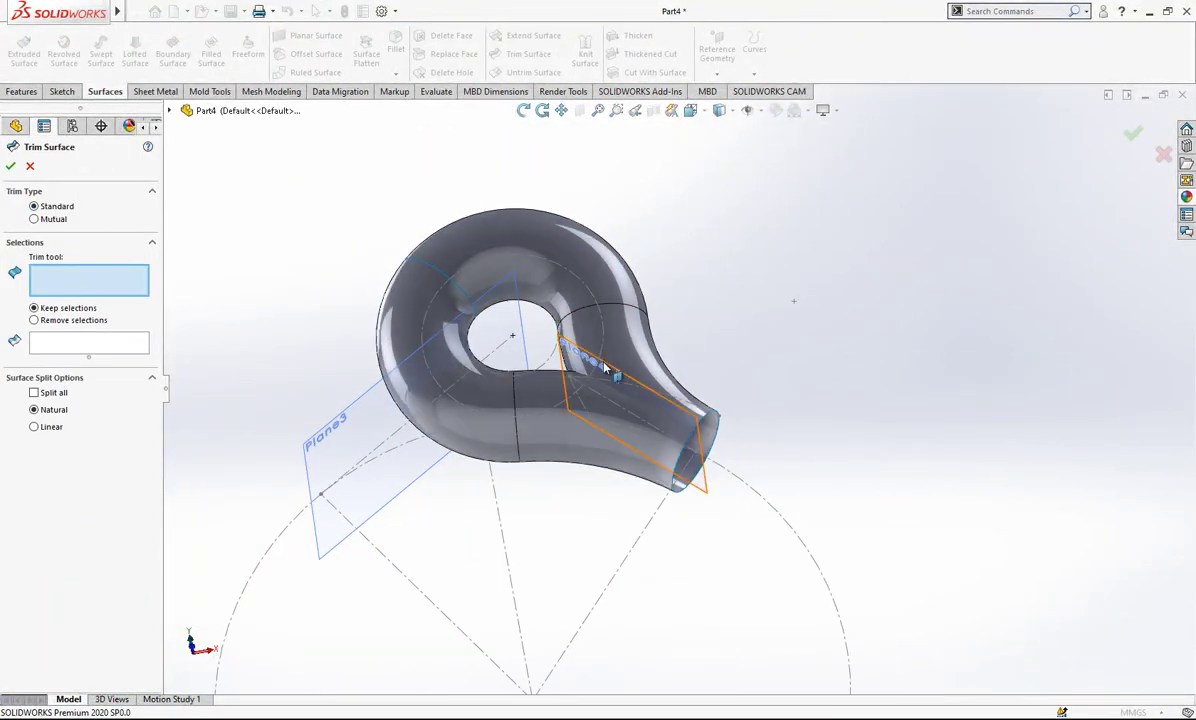
left_click(612, 374)
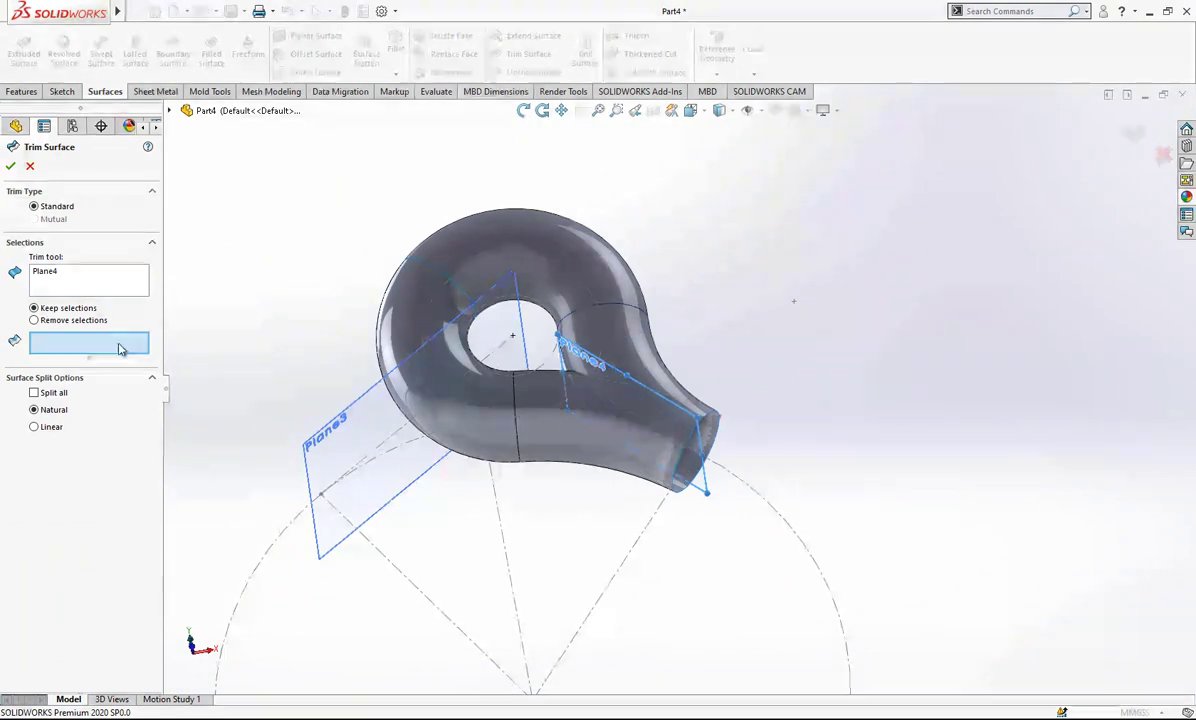
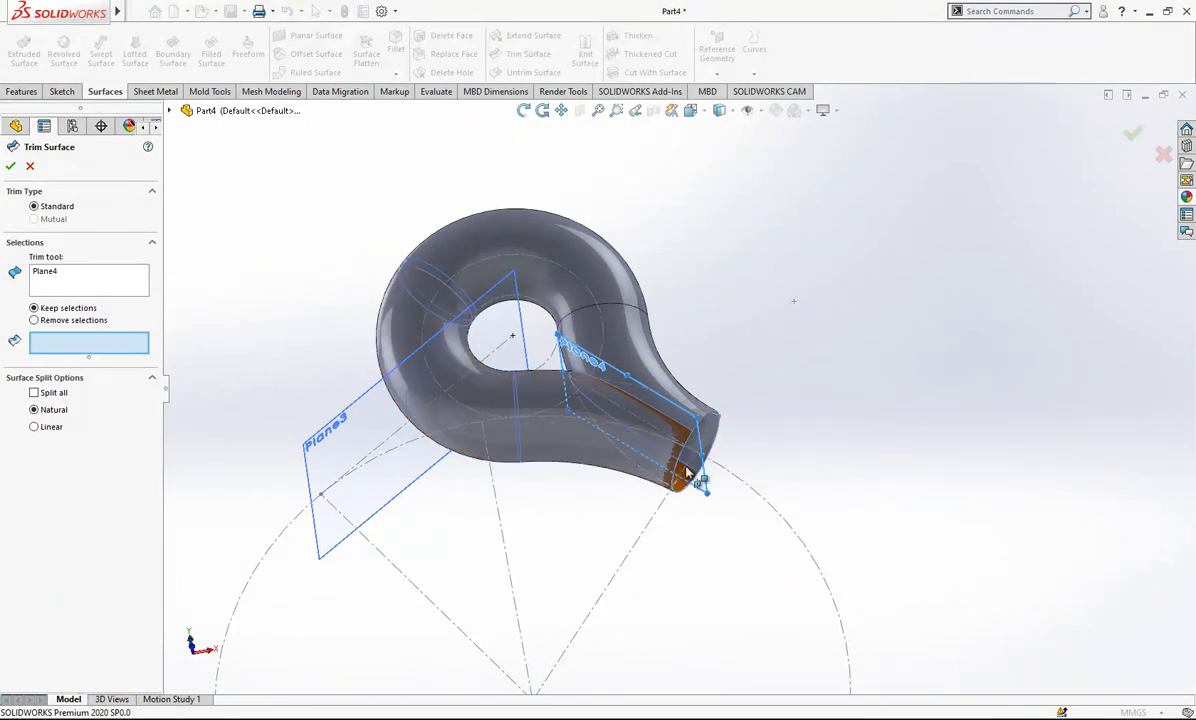
left_click(686, 403)
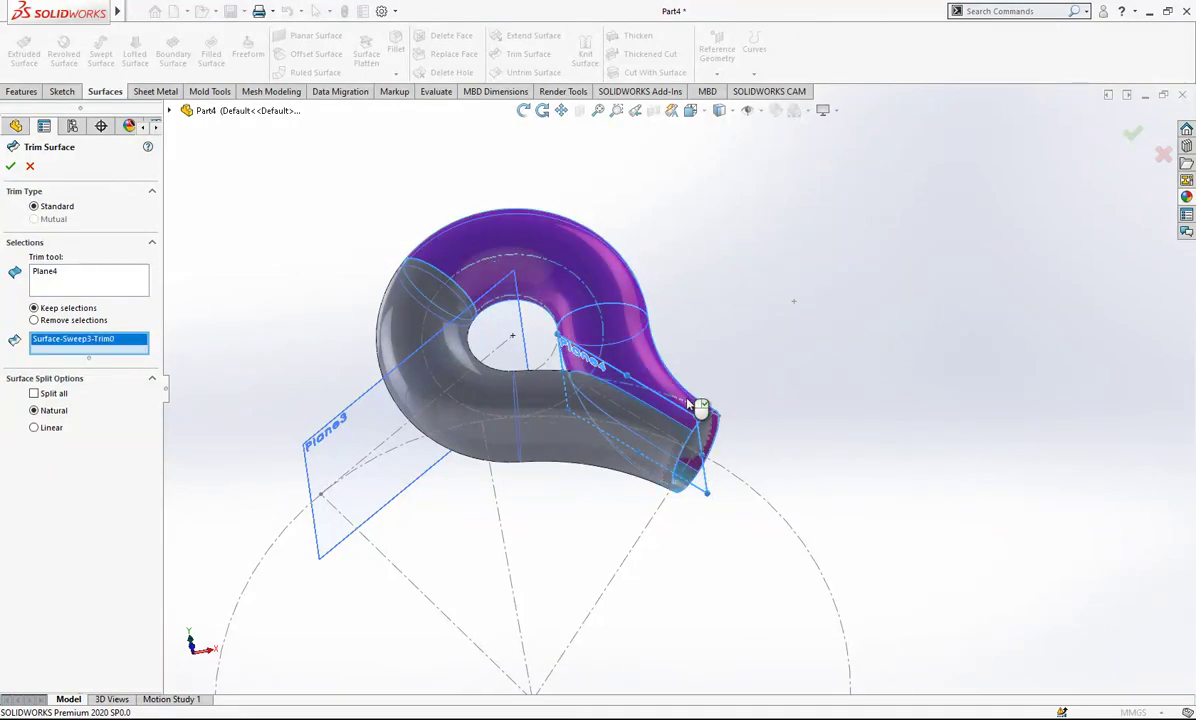
left_click(11, 167)
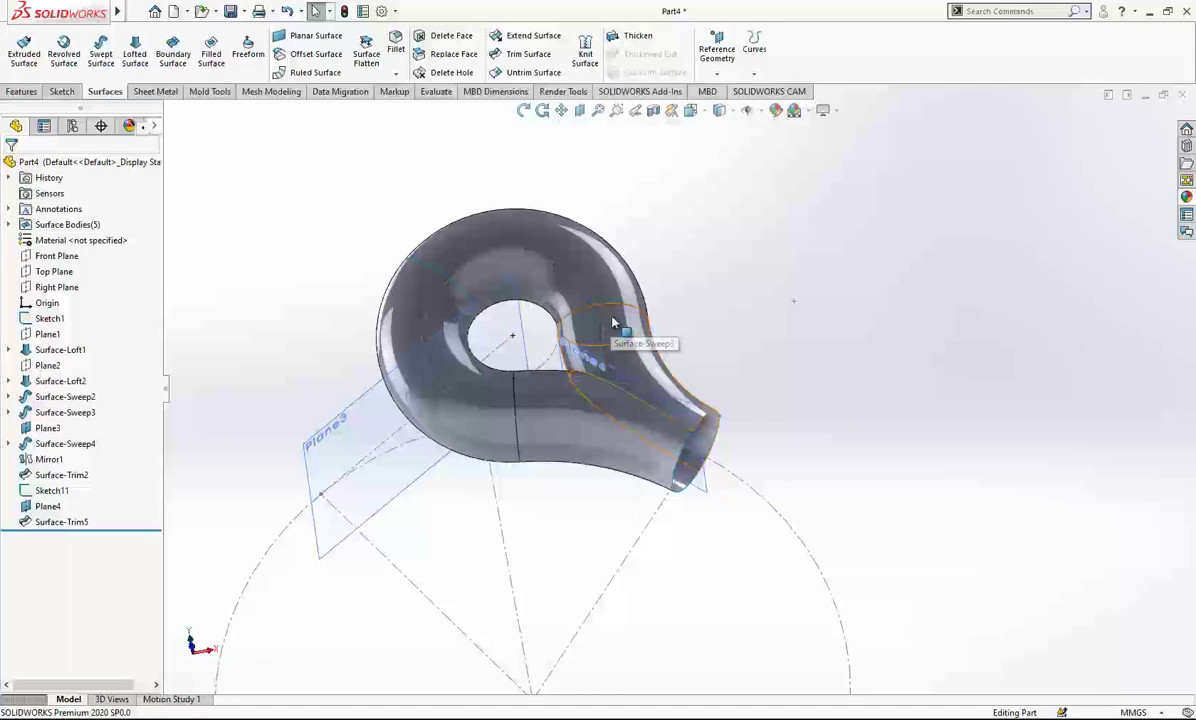
- Hide the trimmed upper surface of the first loop, leaving its lower sweep displayed
left_click(571, 294)
left_click(753, 376)
middle_click_drag(705, 370, 648, 312)
left_click(646, 308)
left_click(699, 260)
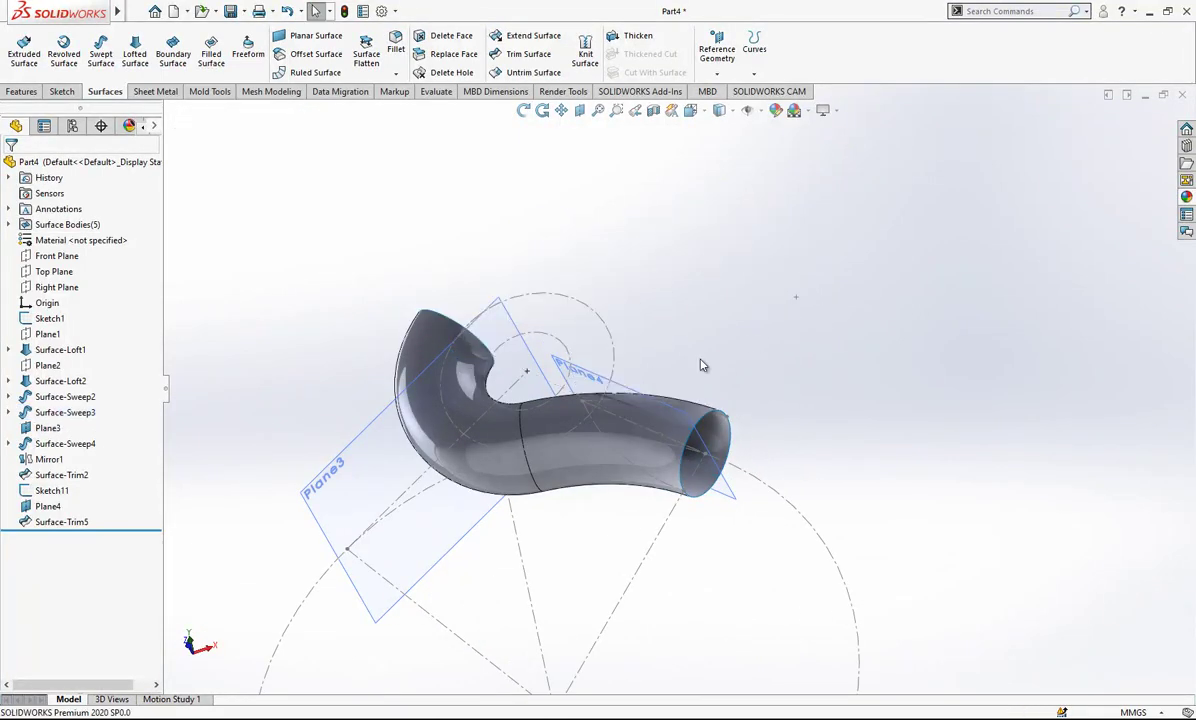
- Trim Surface-Sweep2 with Plane4 as a standard trim, keeping the curved portion below the plane
middle_click_drag(668, 397, 685, 421)
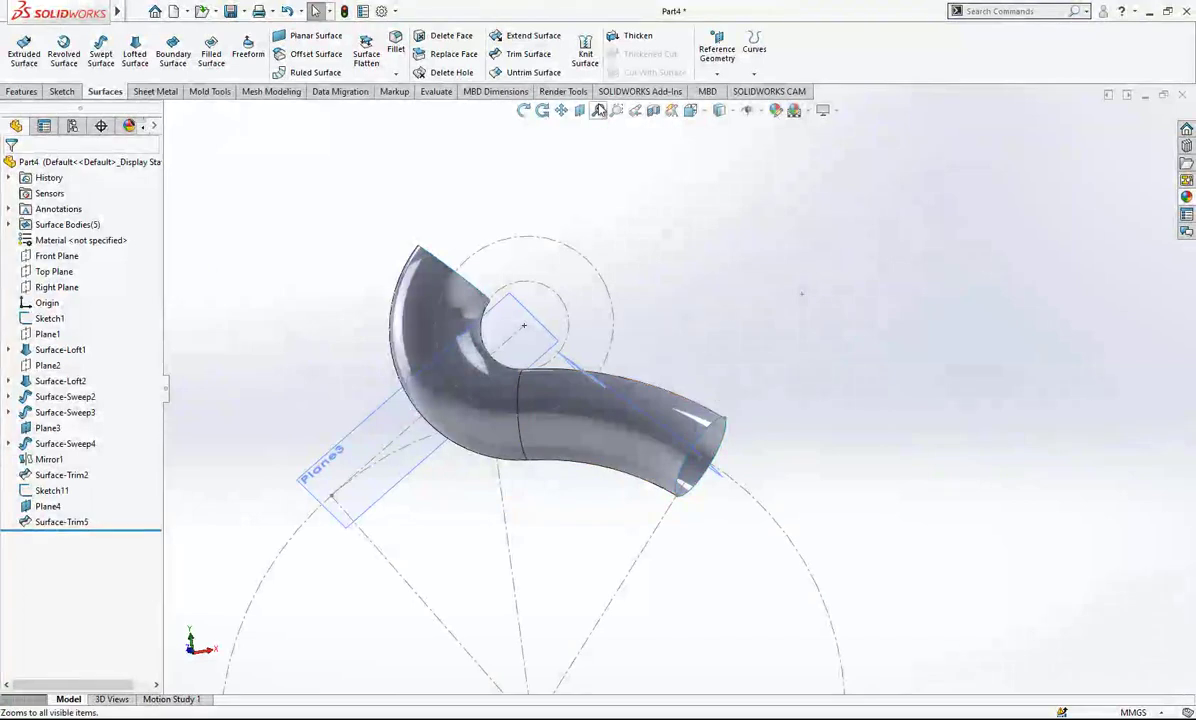
left_click(522, 55)
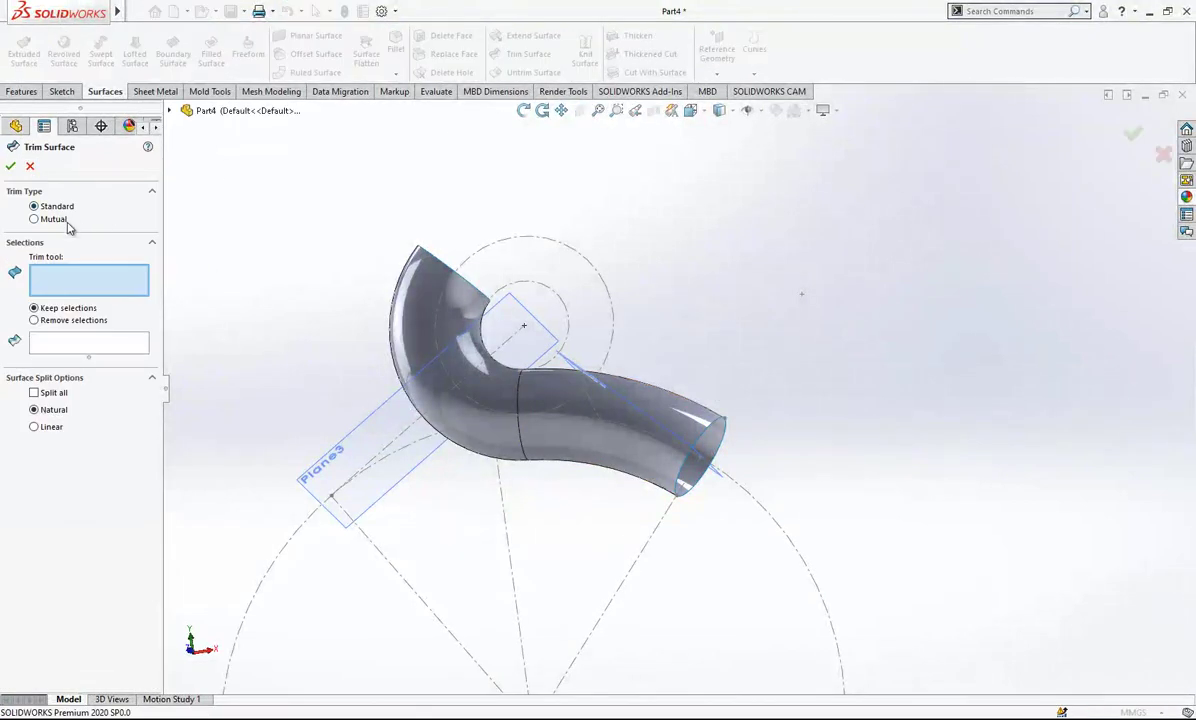
left_click(535, 380)
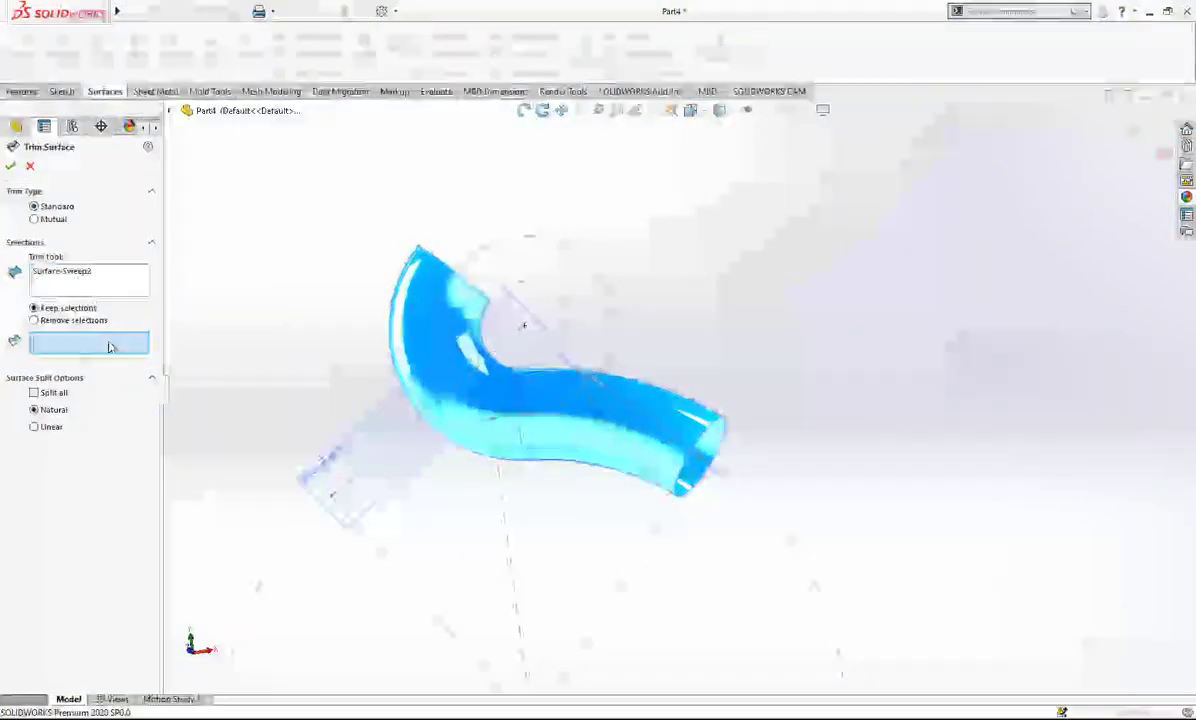
right_click(101, 275)
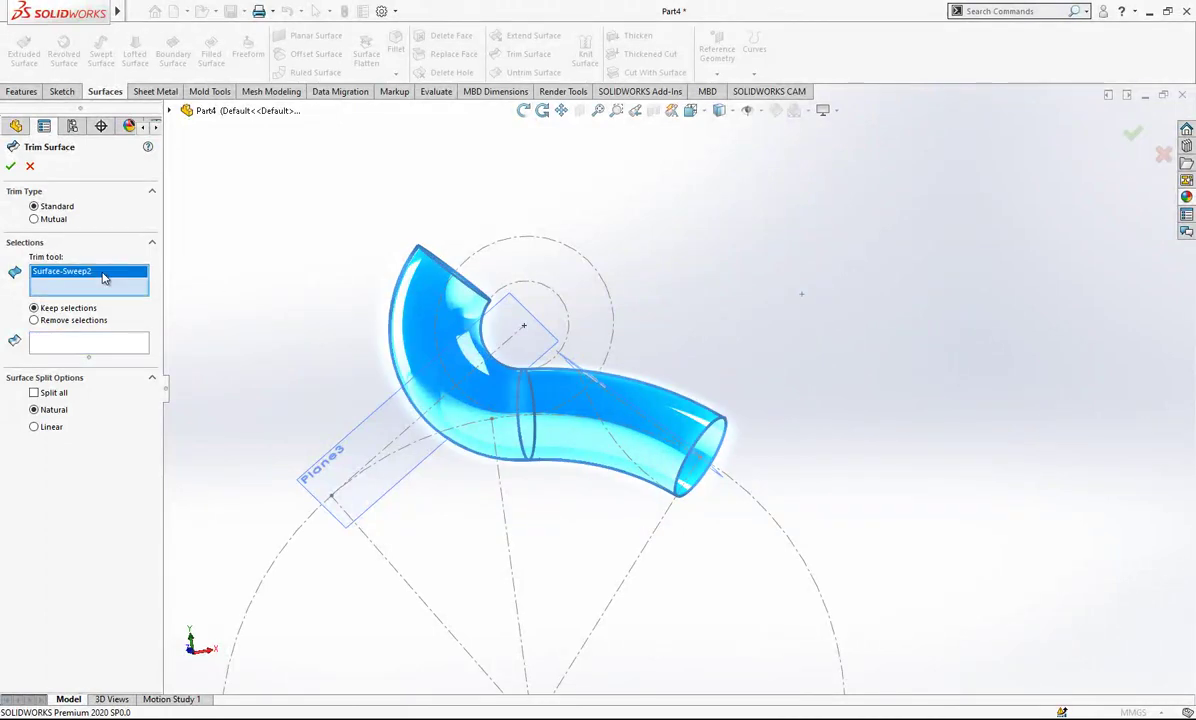
left_click(139, 300)
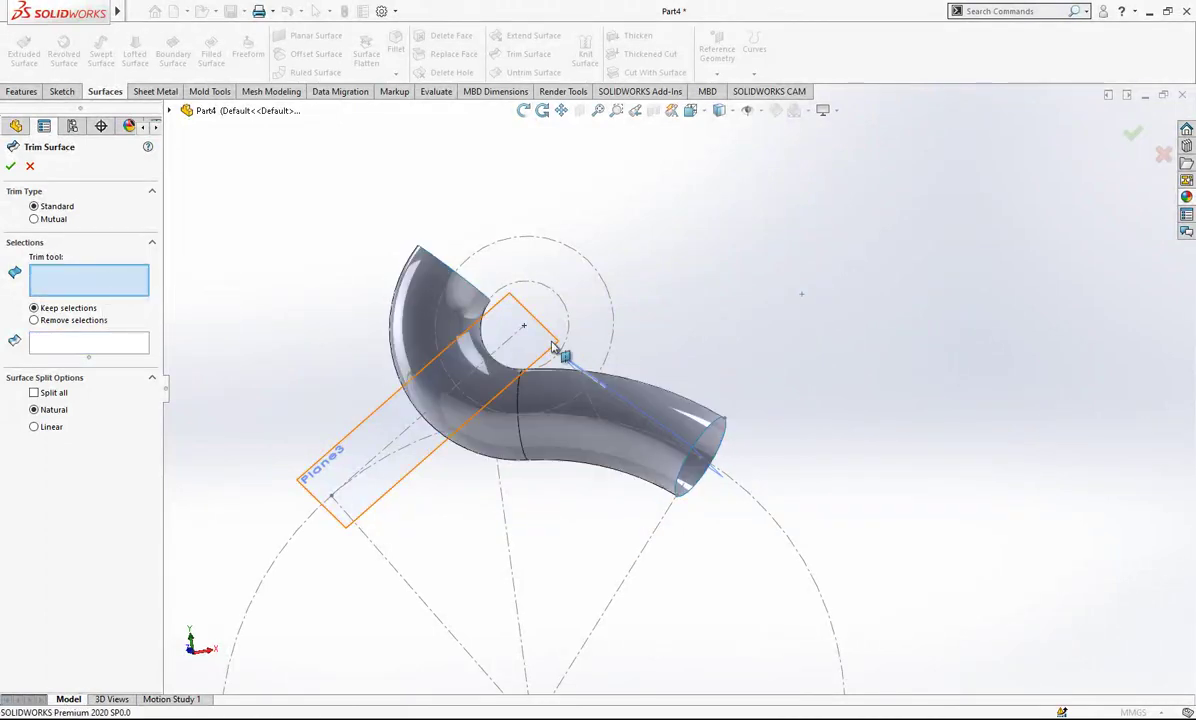
left_click(607, 388)
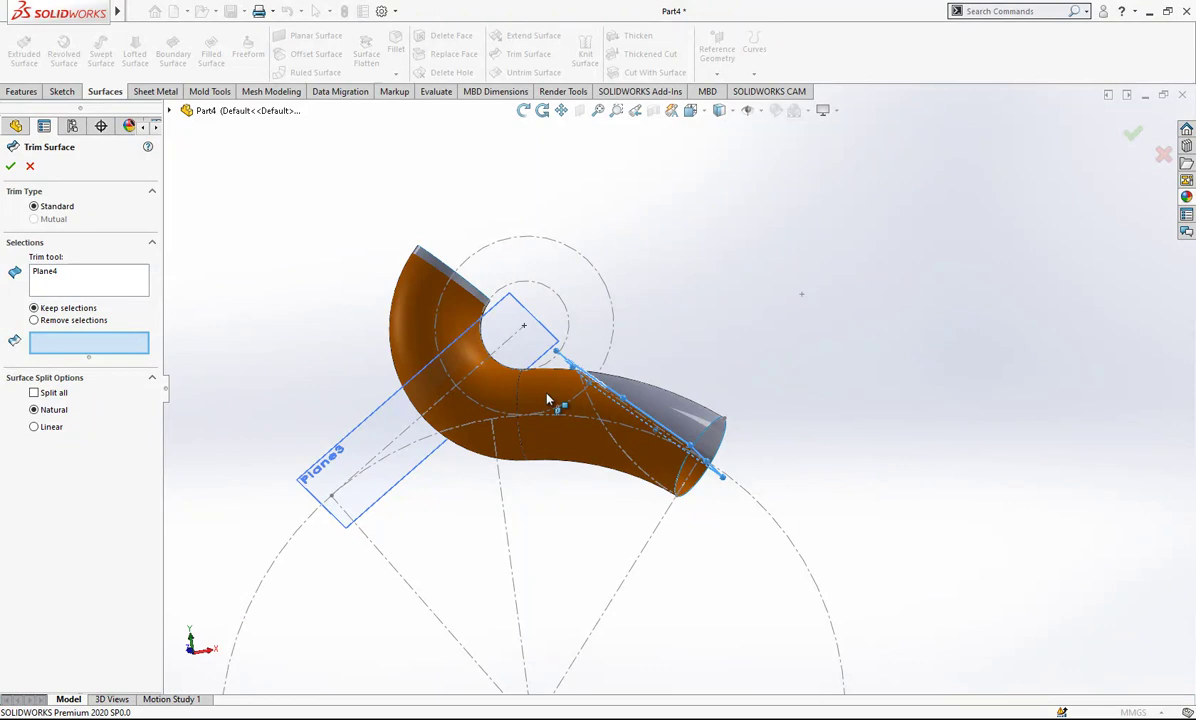
left_click(515, 370)
middle_click_drag(523, 377, 601, 435)
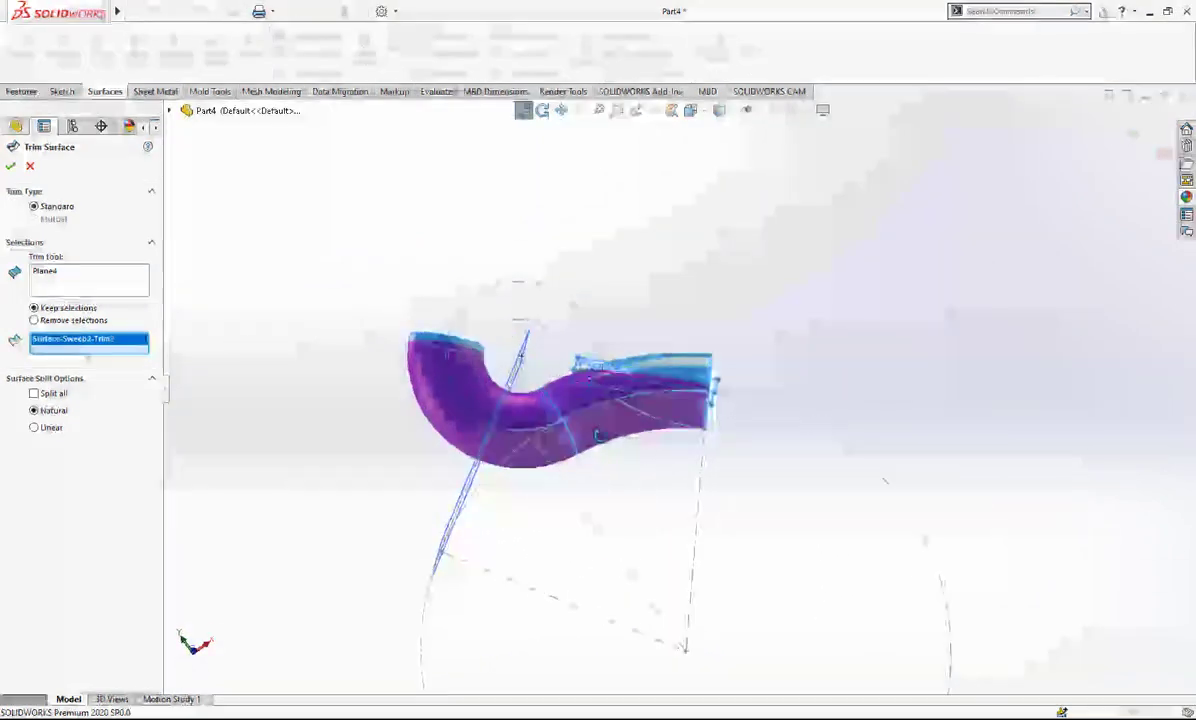
scroll(678, 347, "down", 1)
right_click(678, 347)
- Show all of the part's hidden surface bodies
scroll(678, 347, "down", 1)
middle_click_drag(645, 388, 612, 412)
left_click(91, 227)
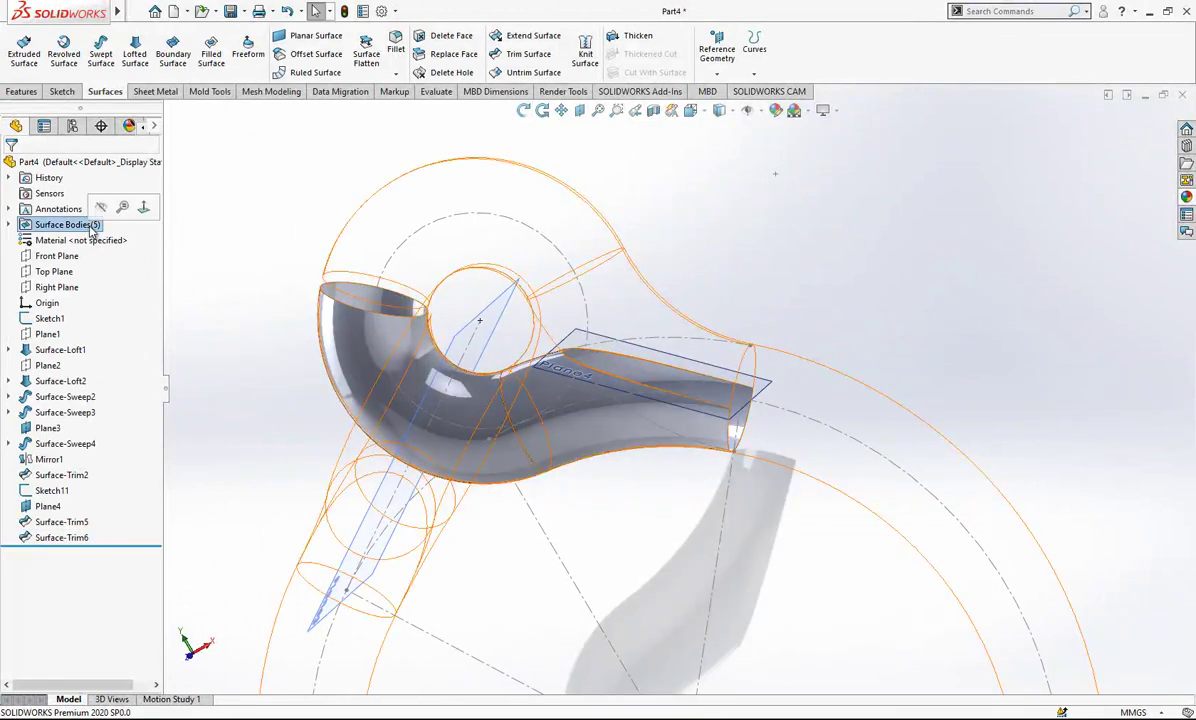
left_click(97, 226)
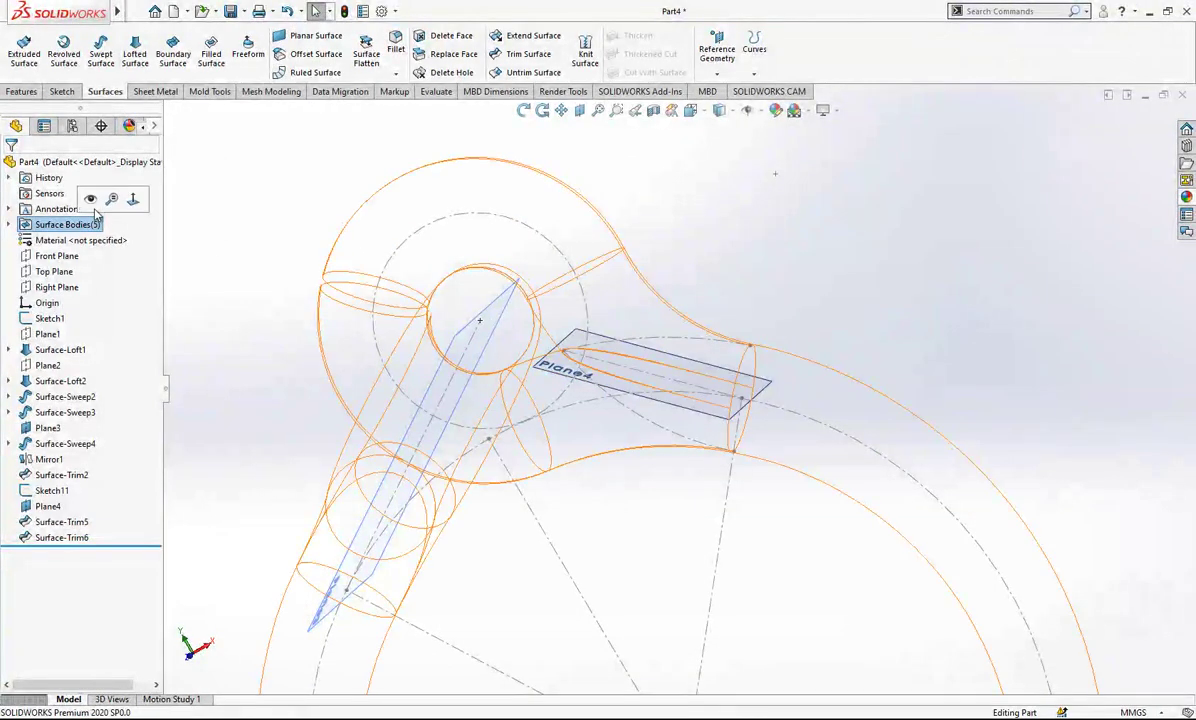
- Try to extend the upper loop surface's edge at the gap up to a sketch point and up to the adjacent trimmed surface
mouse_move(680, 243)
middle_mouse_down()
mouse_move(684, 308)
mouse_move(686, 270)
mouse_move(662, 304)
mouse_move(729, 328)
mouse_move(715, 347)
mouse_move(377, 253)
mouse_move(468, 240)
mouse_move(447, 287)
middle_mouse_up()
left_click(447, 300)
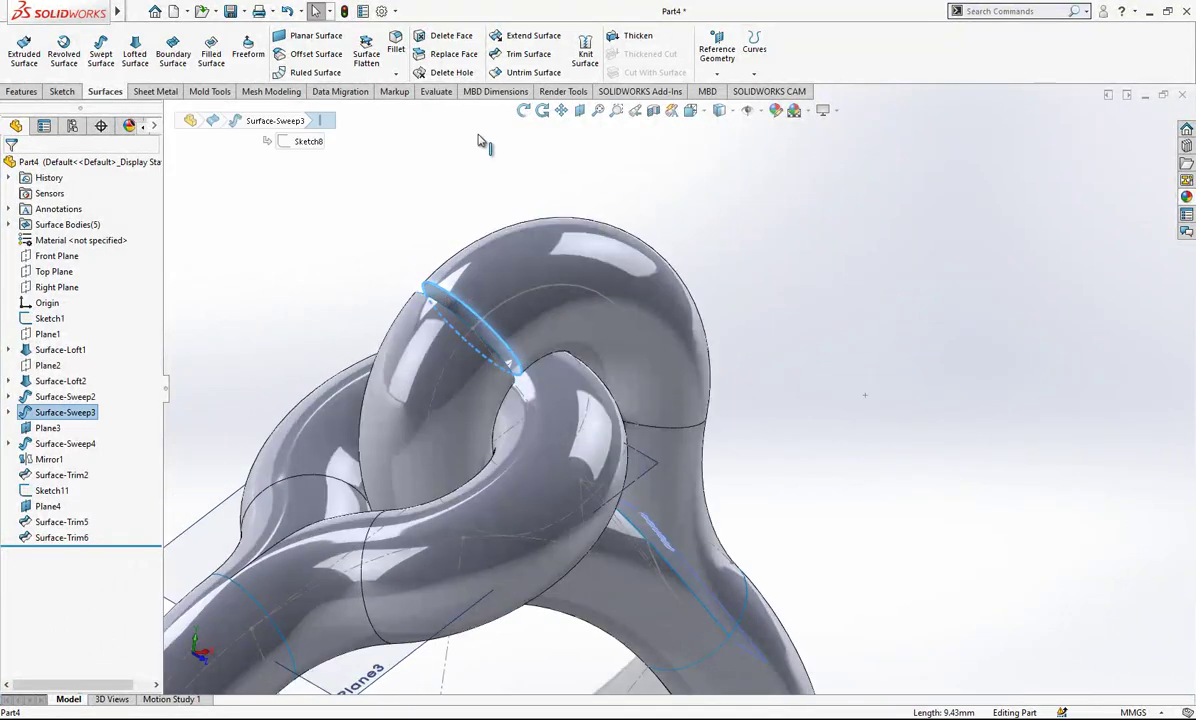
left_click(533, 37)
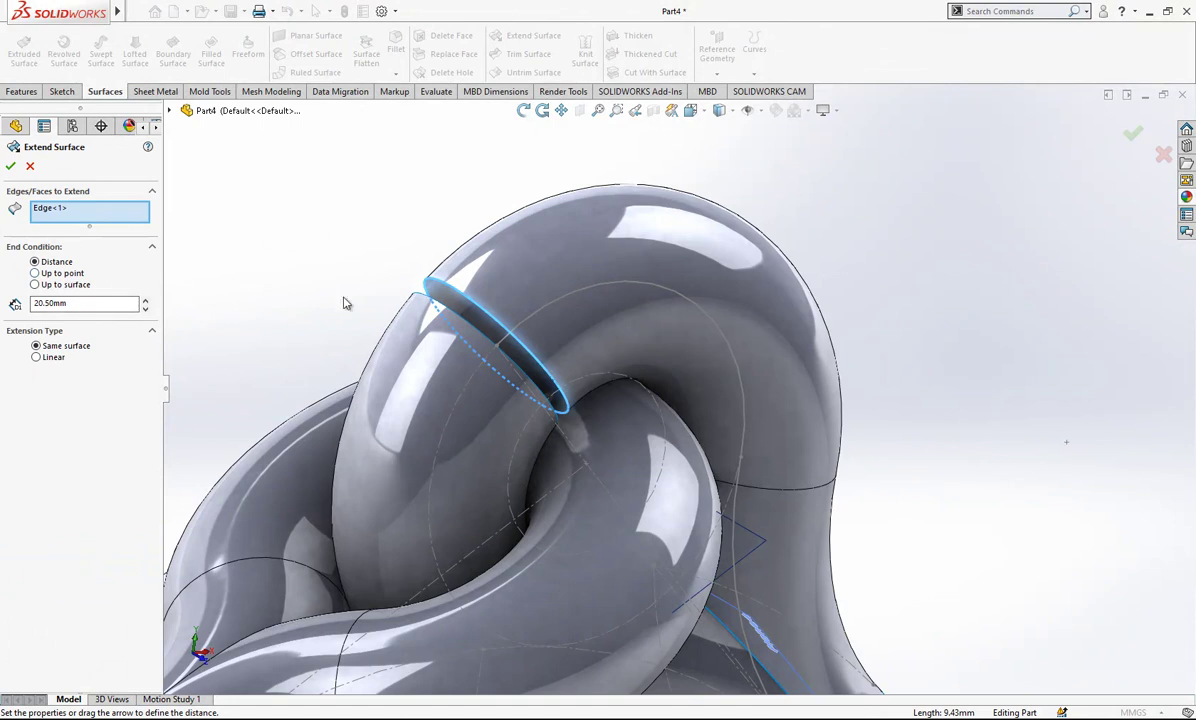
left_click(455, 320)
left_click(659, 363)
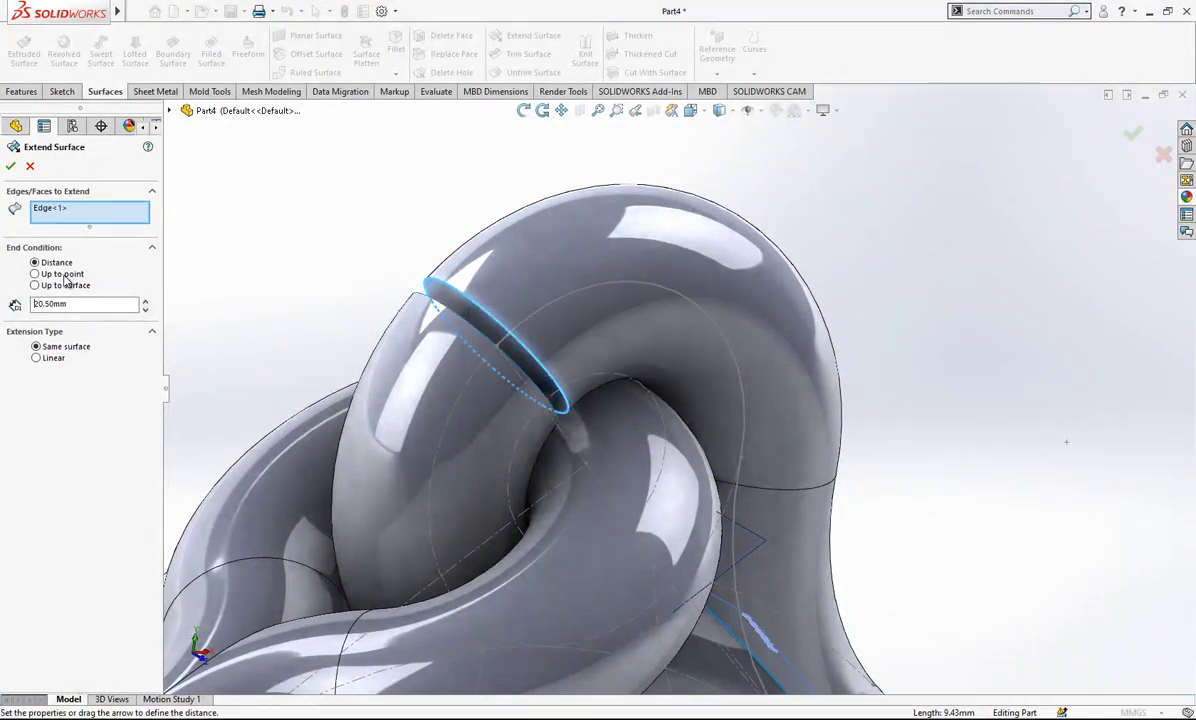
left_click(63, 274)
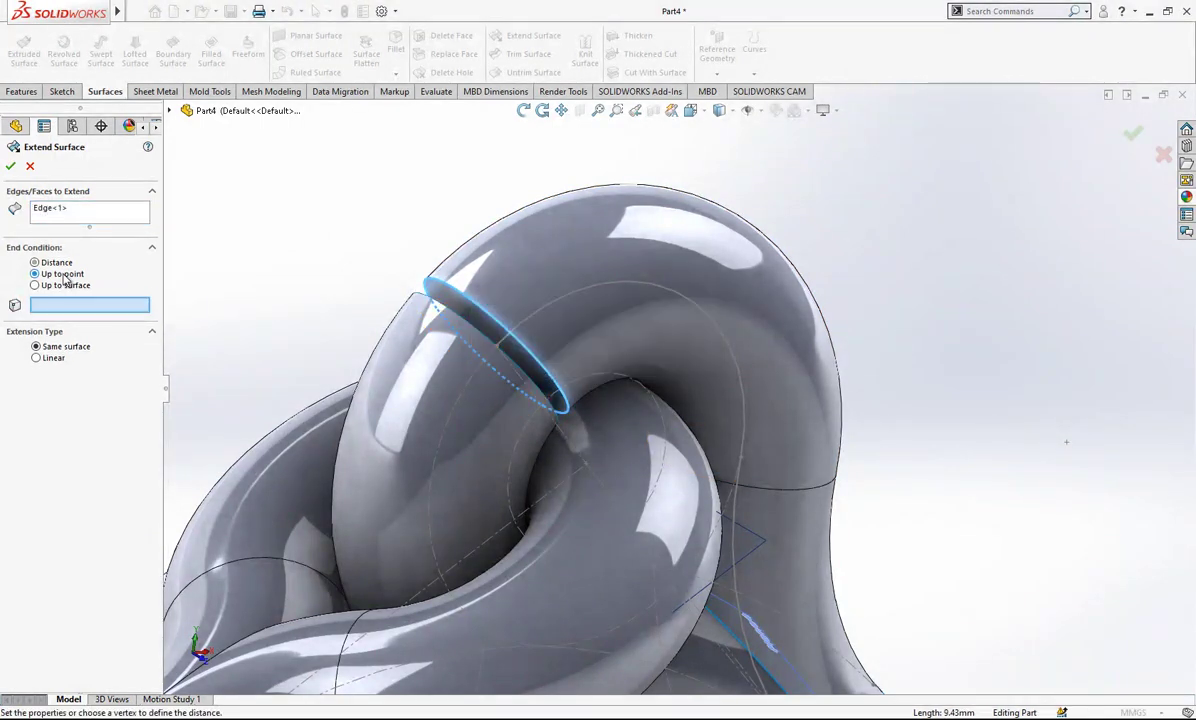
left_click(497, 347)
mouse_move(507, 350)
middle_mouse_down()
mouse_move(448, 371)
mouse_move(499, 371)
mouse_move(498, 341)
middle_mouse_up()
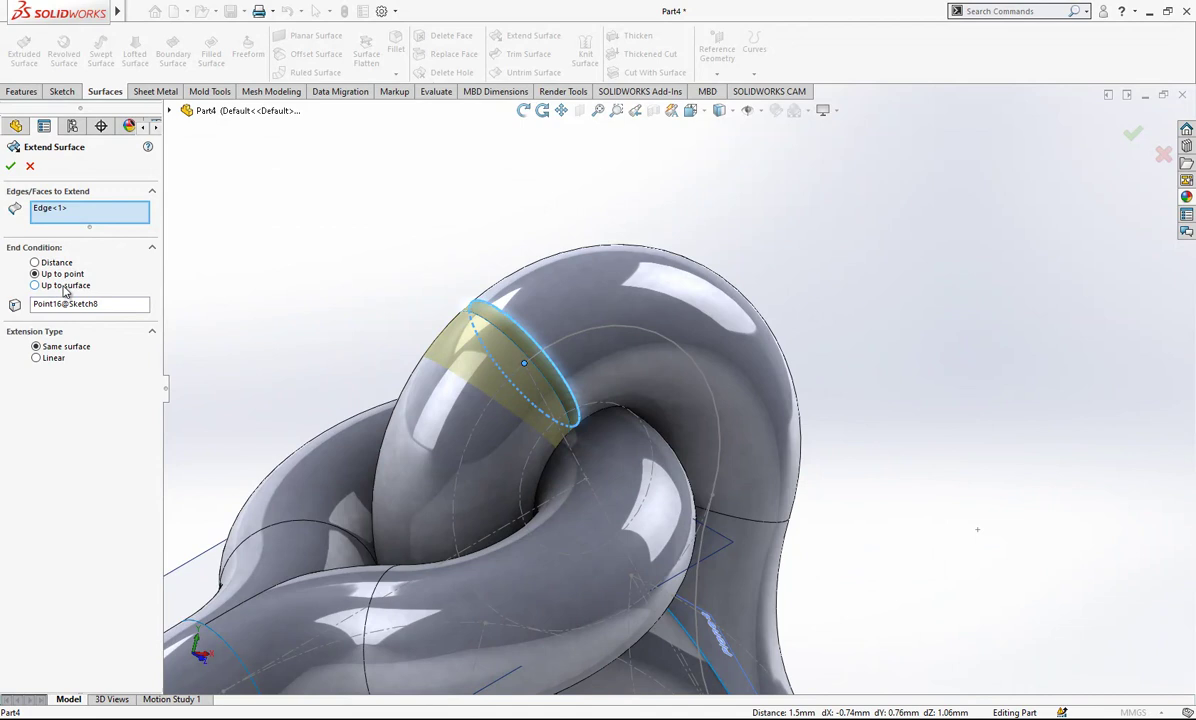
left_click(64, 286)
left_click(470, 335)
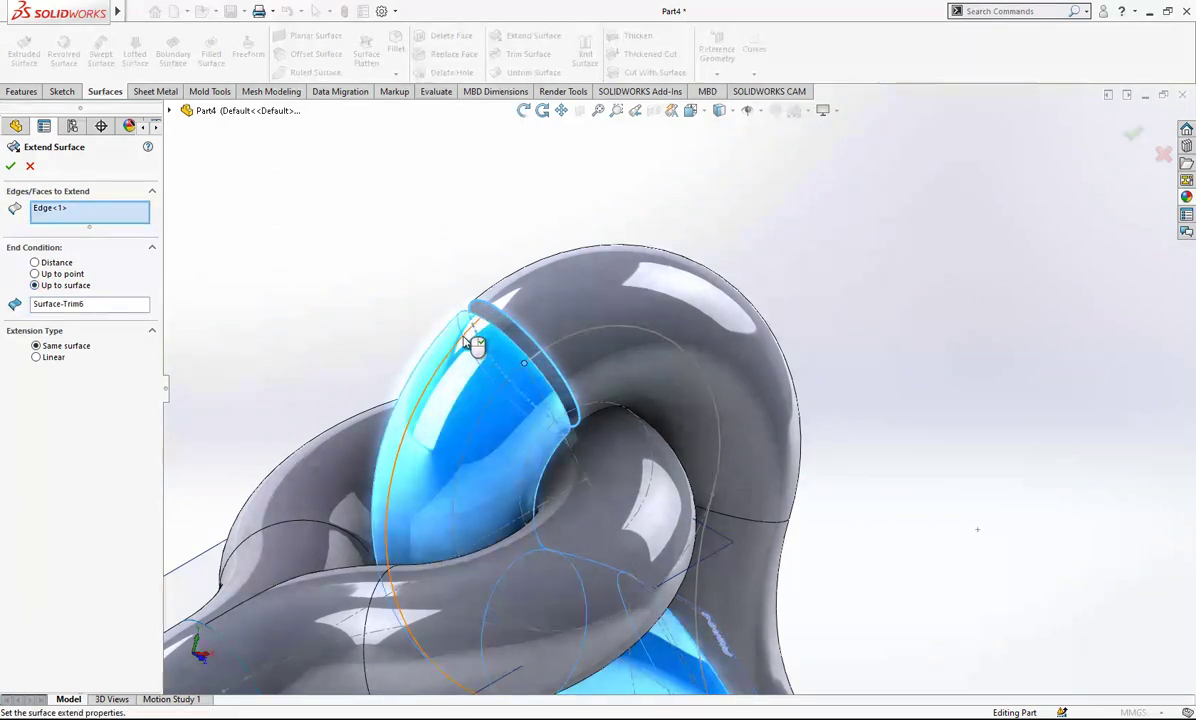
right_click(463, 340)
left_click(685, 365)
- Knit the two ring band lofts and the three trimmed loop surfaces together, without creating a solid or merging entities
scroll(684, 356, "up", 4)
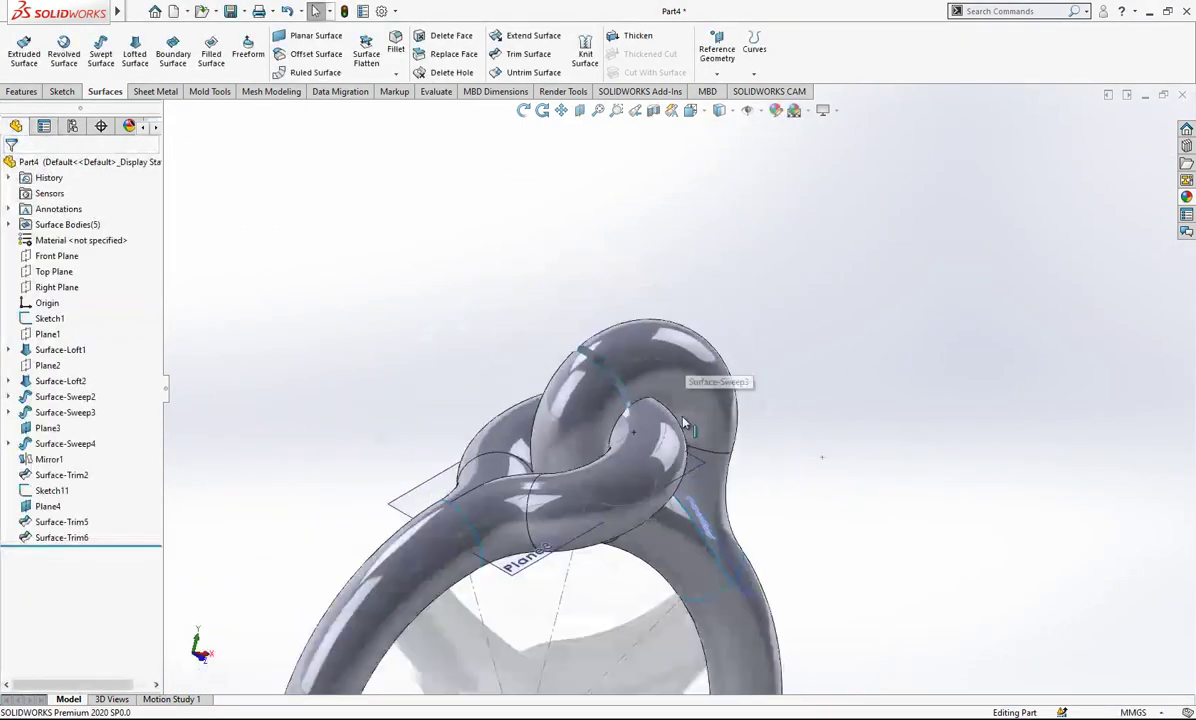
middle_click_drag(684, 424, 596, 390)
scroll(595, 382, "up", 2)
scroll(790, 288, "up", 2)
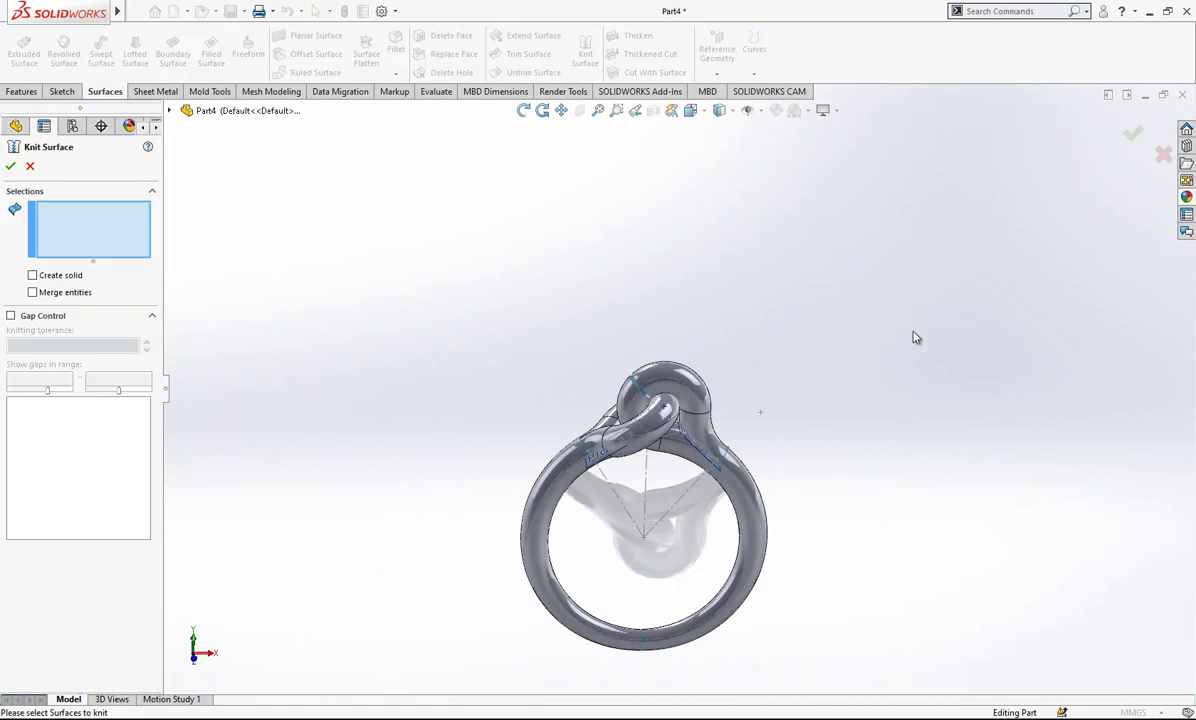
left_click_drag(910, 284, 364, 700)
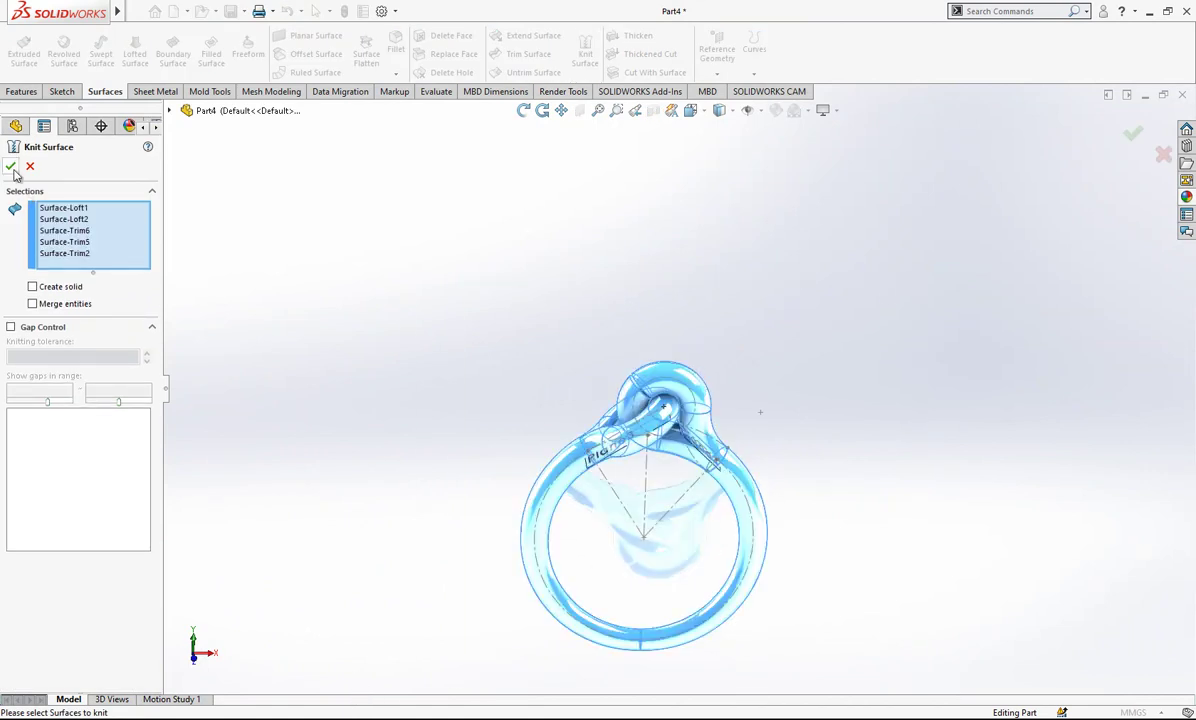
key("Return")
- Create a planar surface across the open circular edge of the first loop's lower tube at the gap
scroll(715, 460, "down", 5)
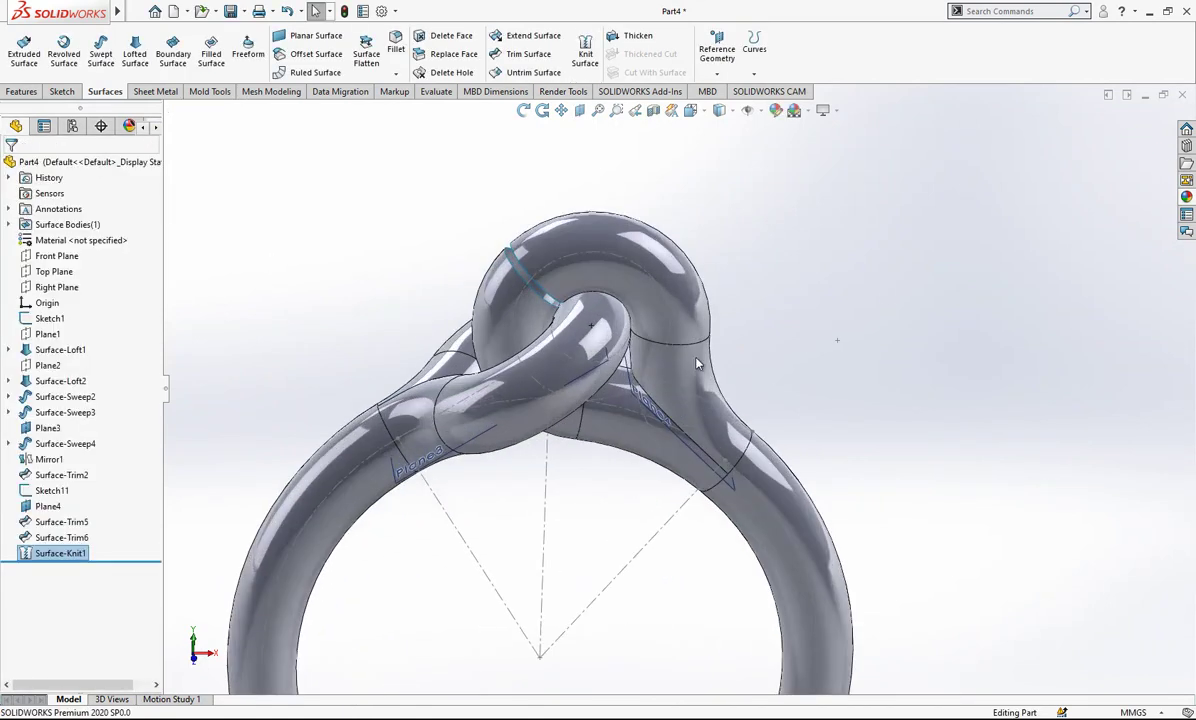
scroll(633, 267, "down", 5)
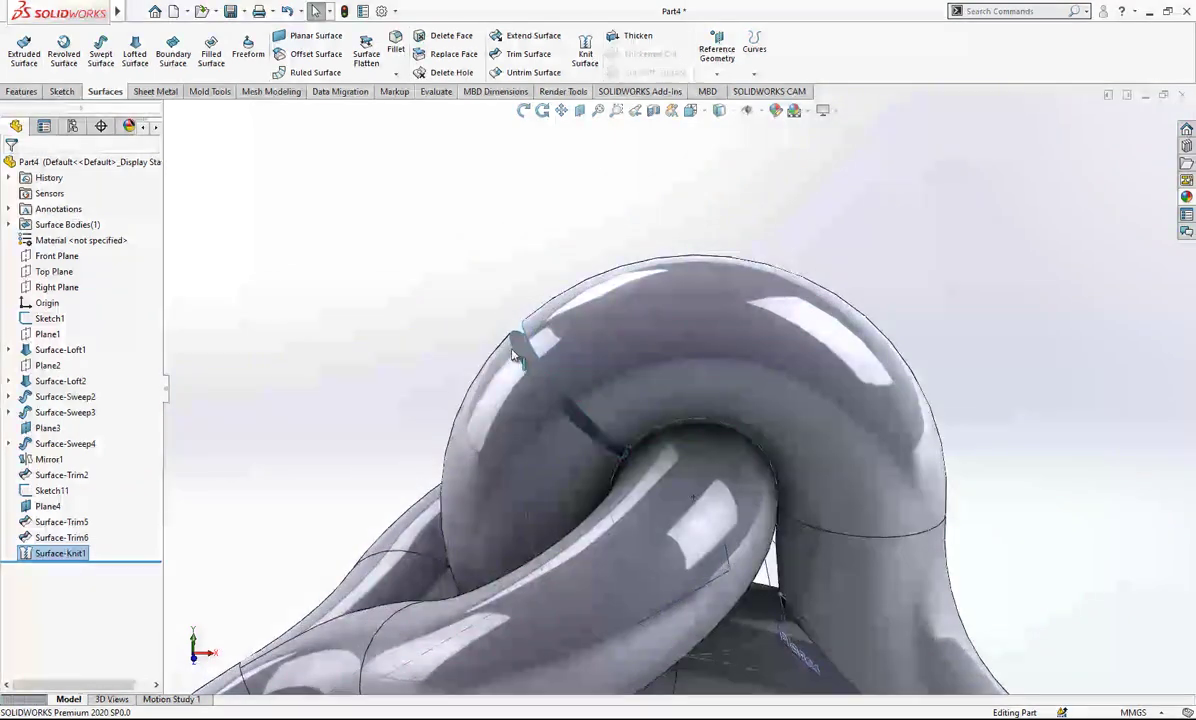
left_click(518, 353)
left_click(519, 350)
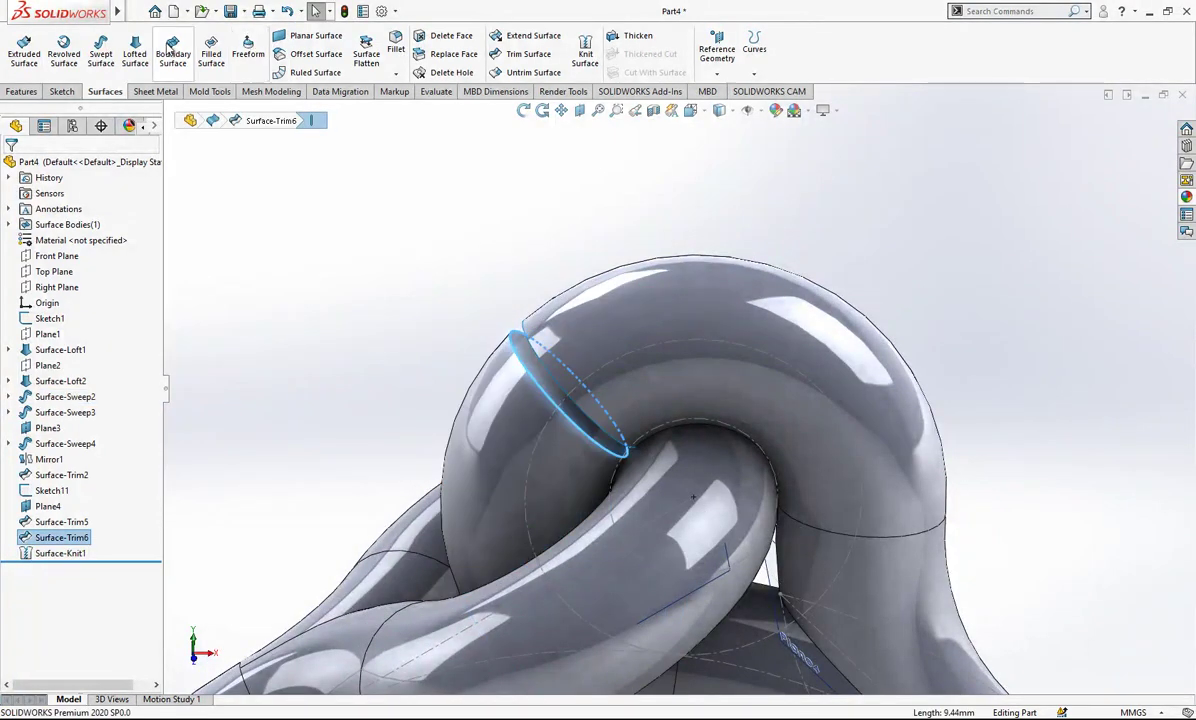
left_click(311, 38)
key("Return")
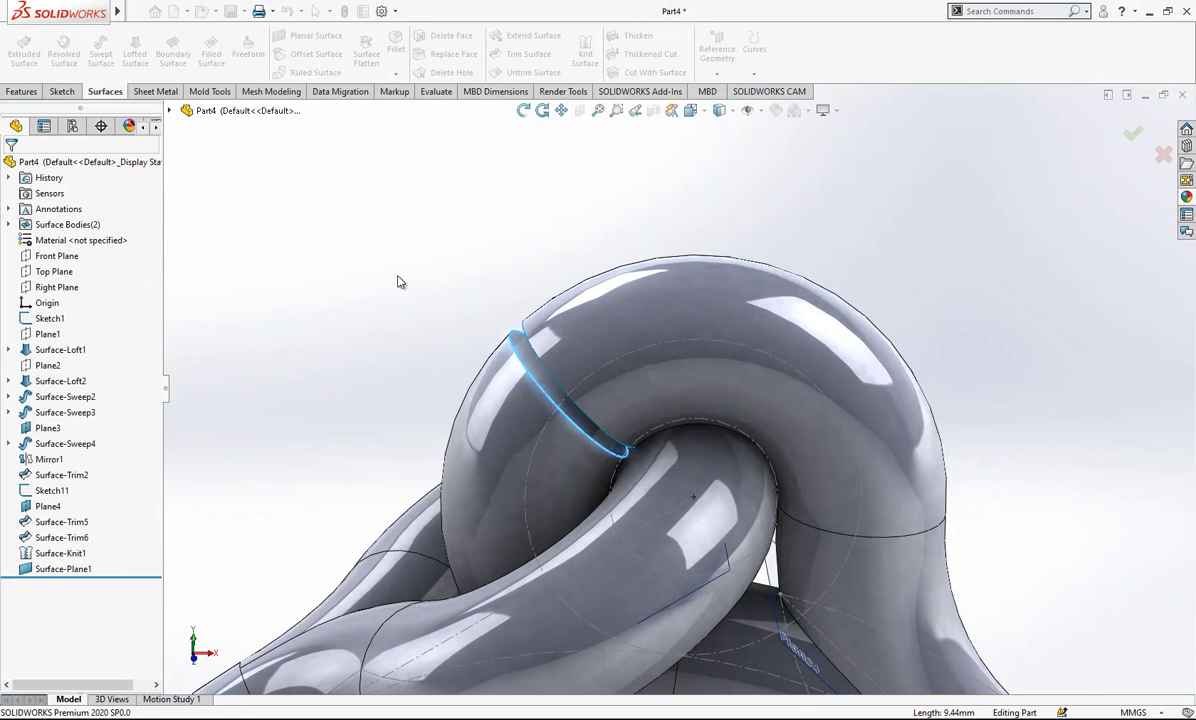
- Extend the upper loop surface's edge across the gap up to the planar surface, using the same-surface extension type
scroll(530, 350, "down", 3)
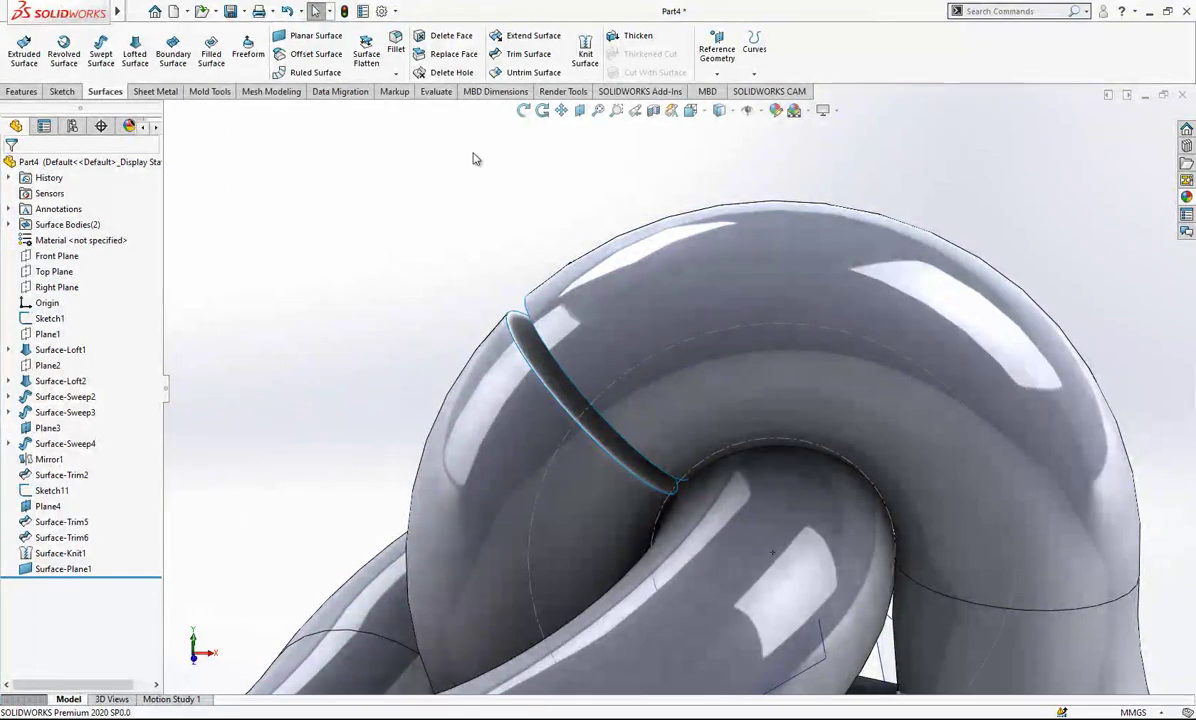
left_click(533, 36)
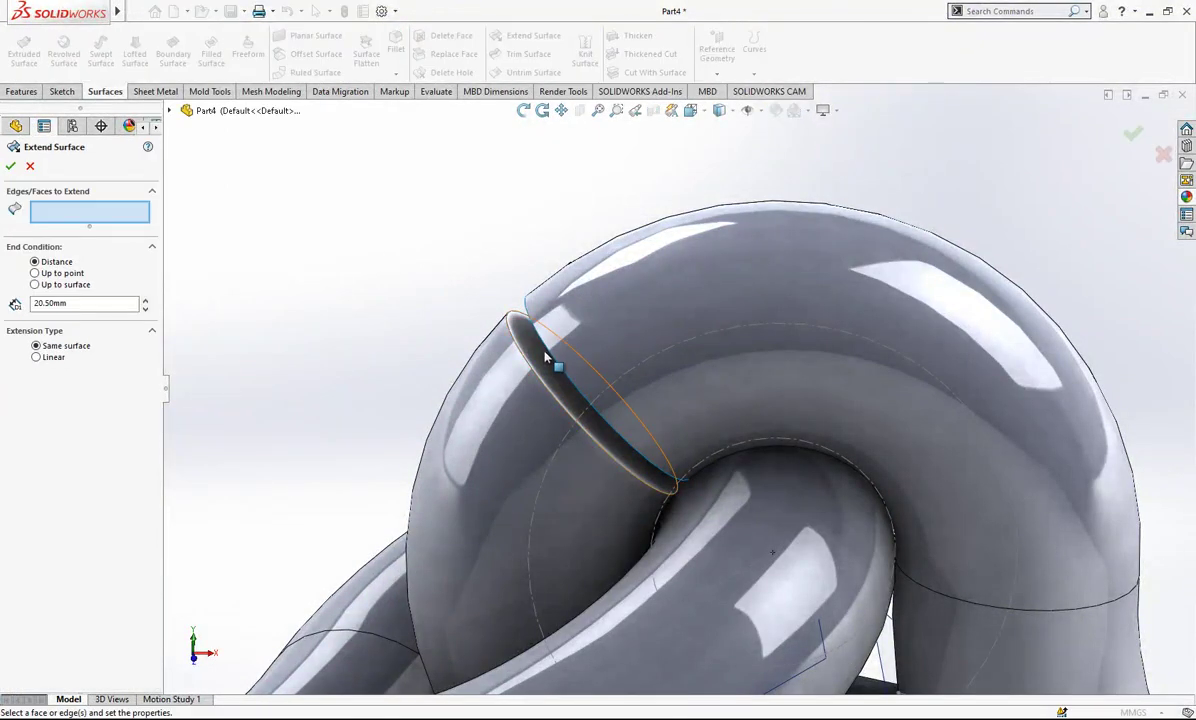
left_click(548, 357)
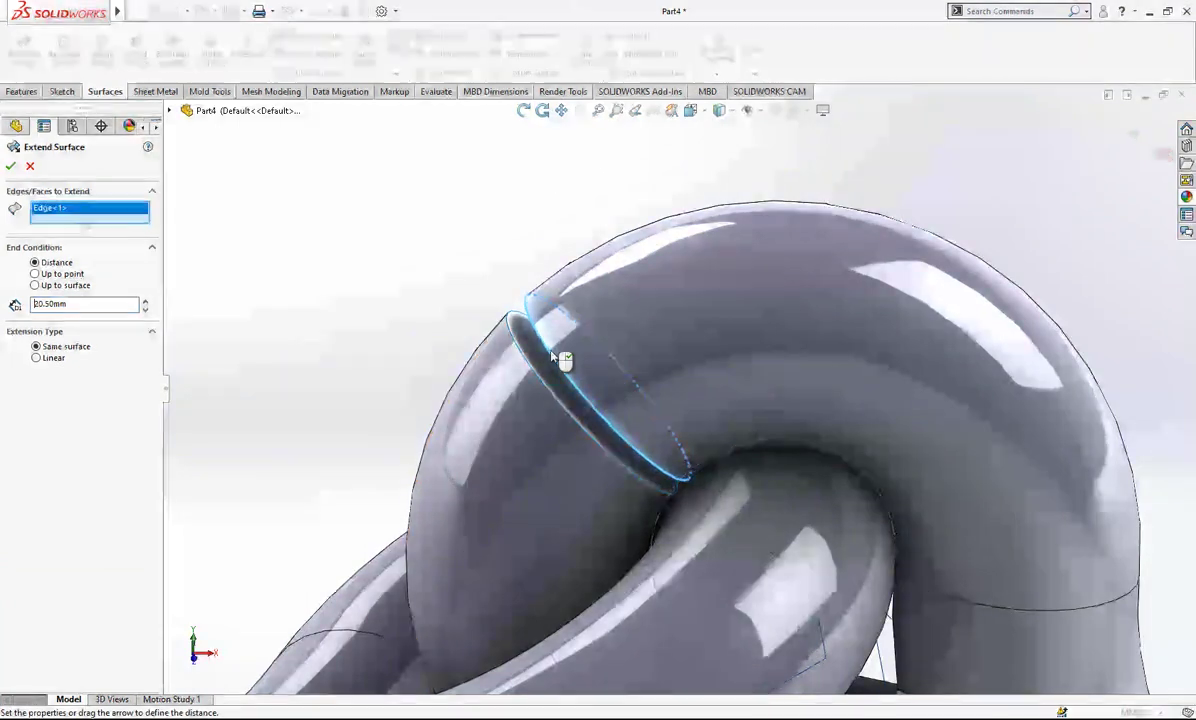
left_click(72, 288)
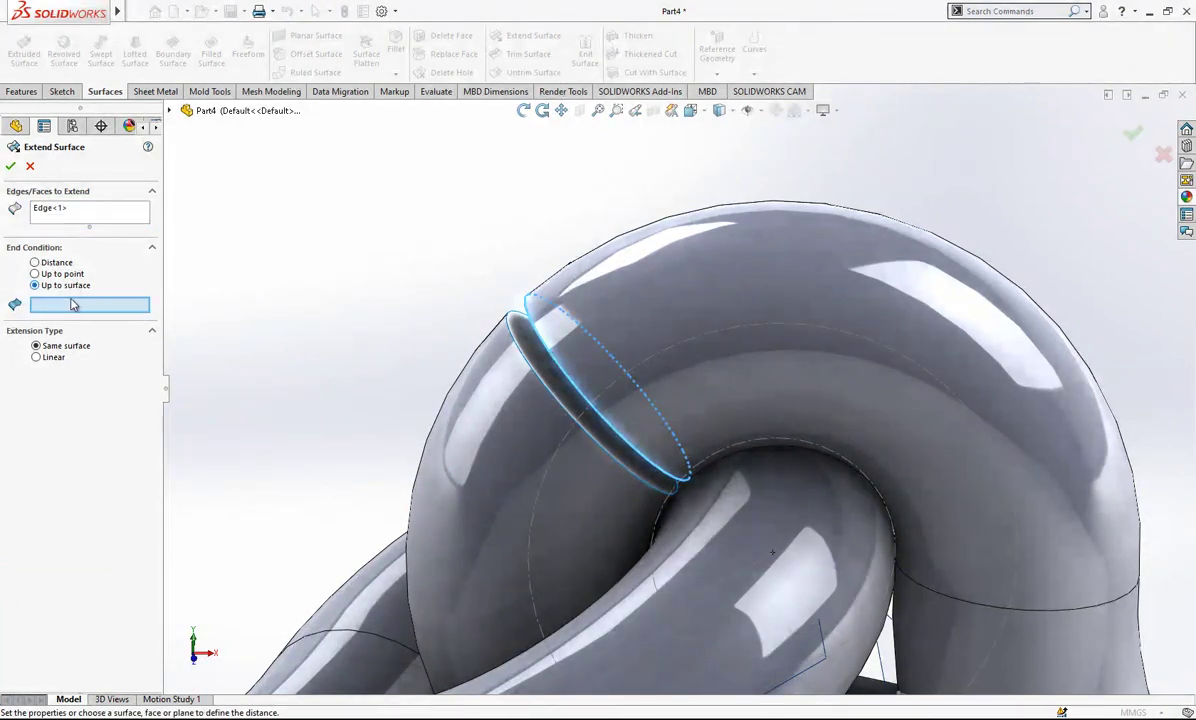
left_click(540, 355)
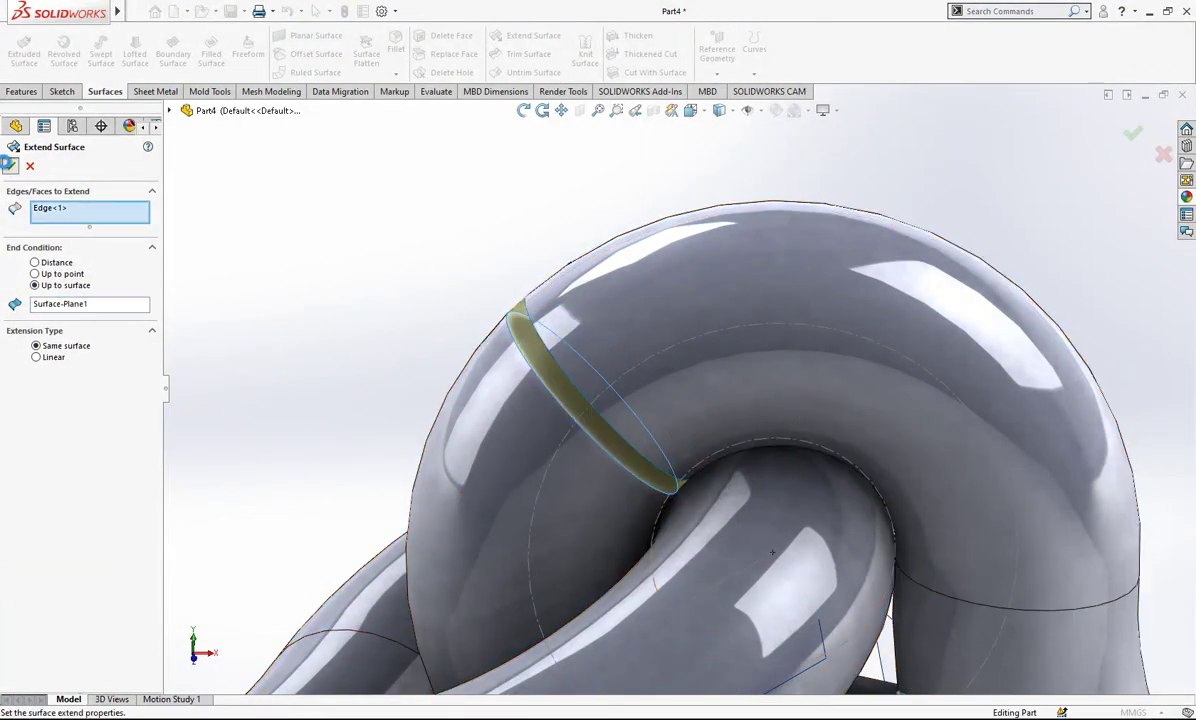
left_click(10, 166)
- Delete the Surface-Plane1 body from the part's surface bodies
scroll(488, 312, "up", 2)
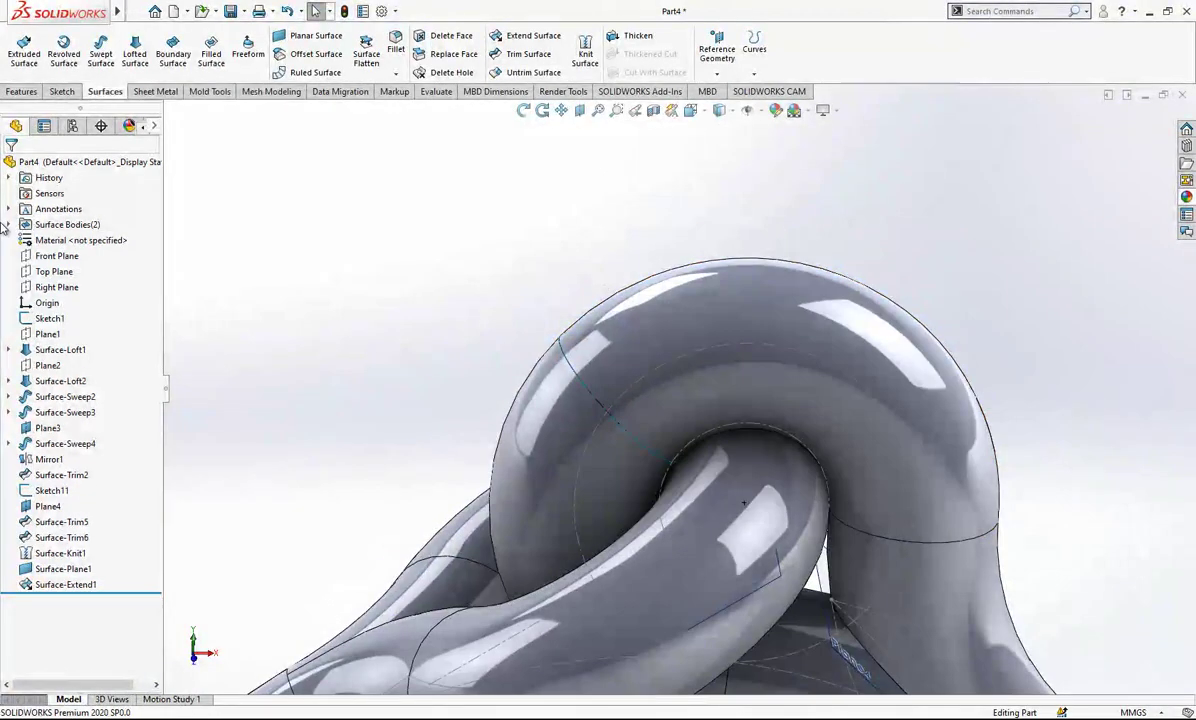
left_click(9, 224)
left_click(82, 256)
left_click(60, 241)
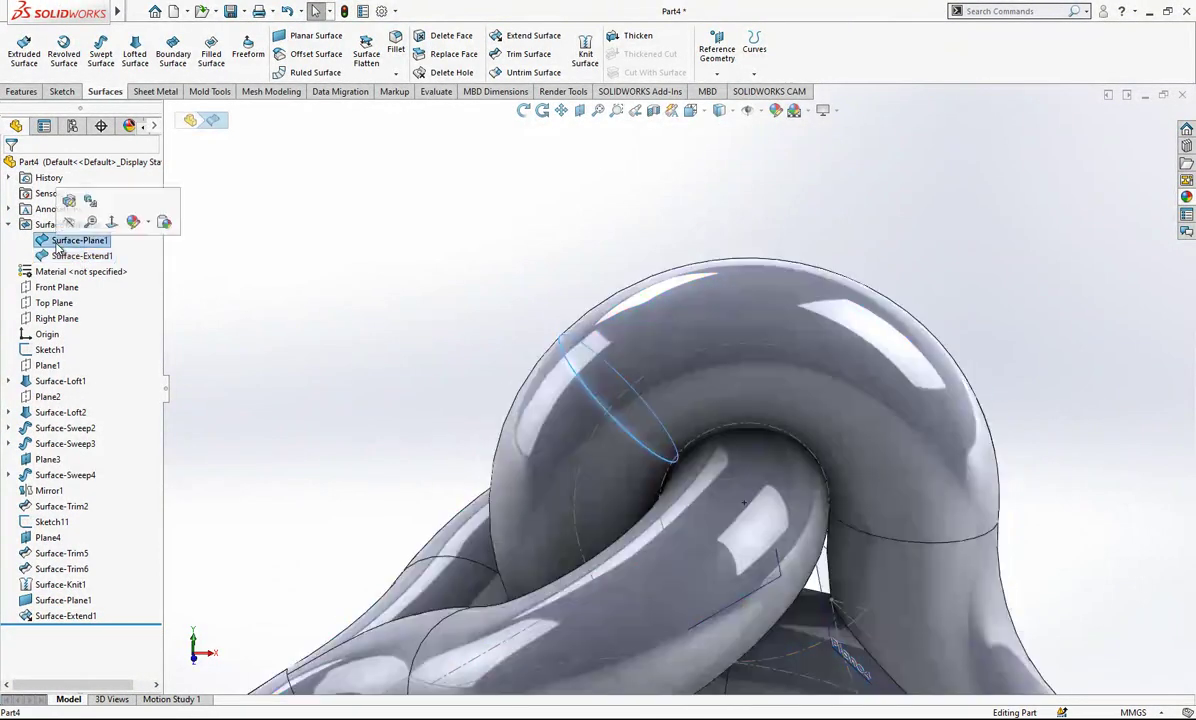
right_click(58, 246)
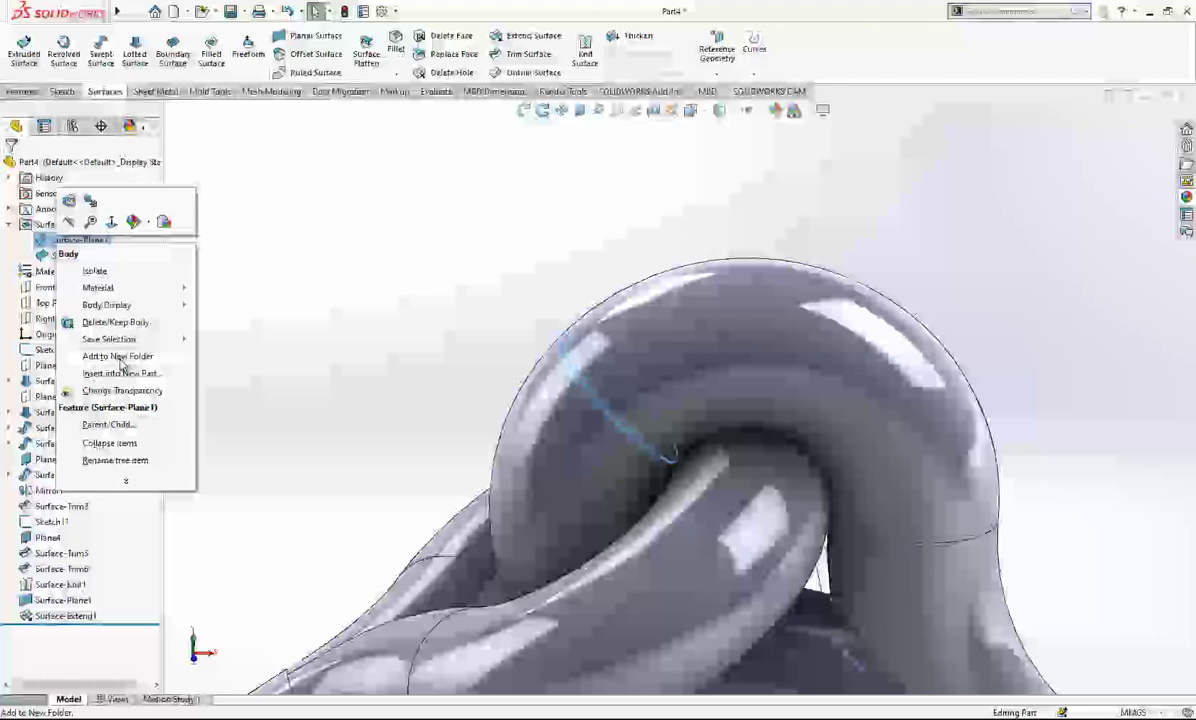
left_click(115, 322)
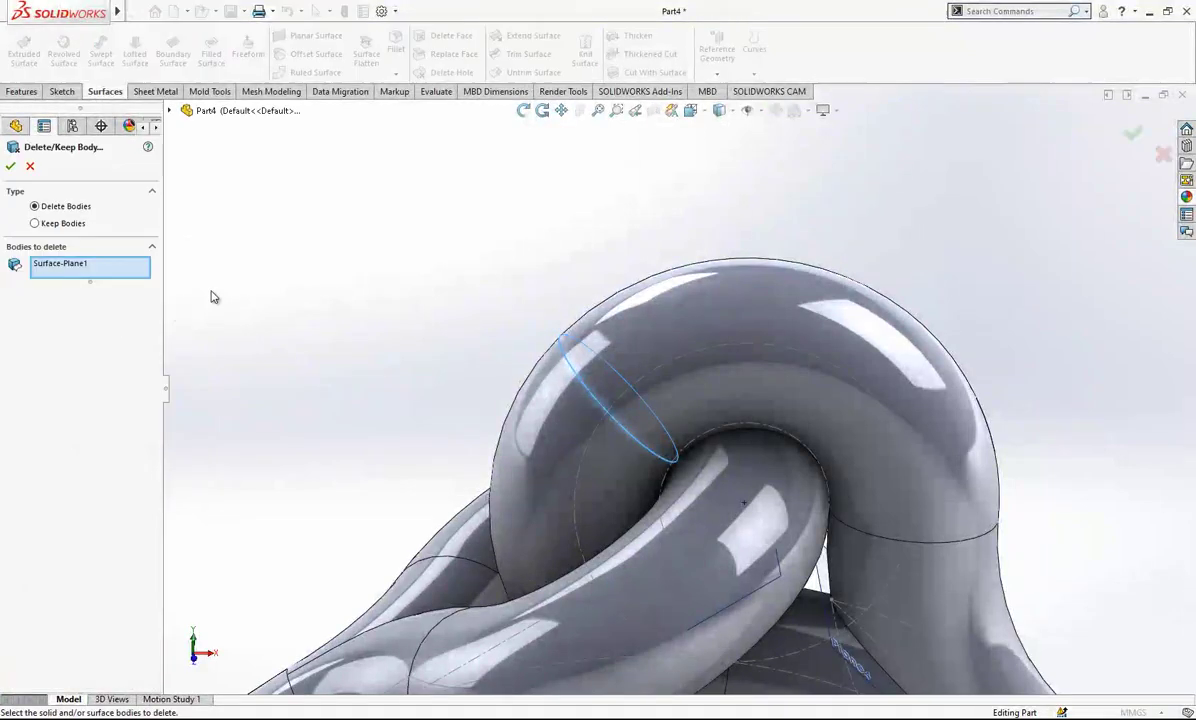
left_click(13, 166)
- Thicken the extended ring surface into a solid by creating a solid from its enclosed volume
scroll(598, 286, "up", 6)
scroll(744, 531, "down", 2)
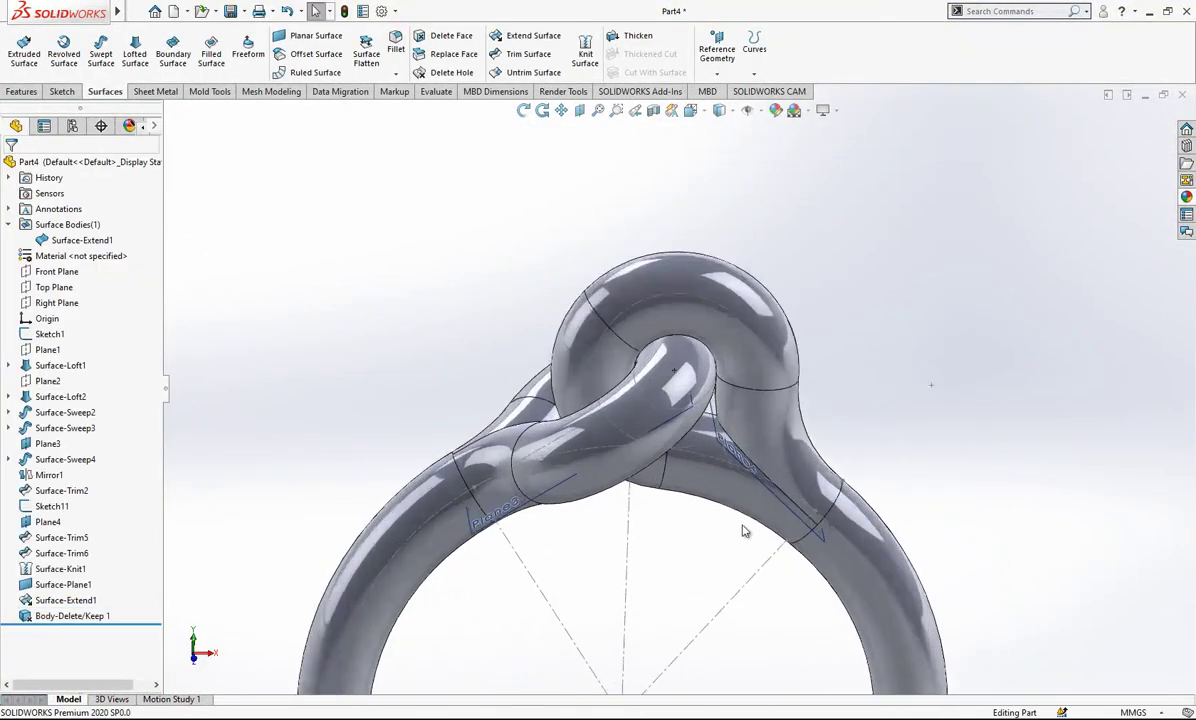
scroll(697, 392, "up", 2)
scroll(743, 511, "down", 2)
mouse_move(748, 428)
middle_mouse_down()
mouse_move(862, 571)
mouse_move(745, 425)
middle_mouse_up()
scroll(677, 342, "up", 2)
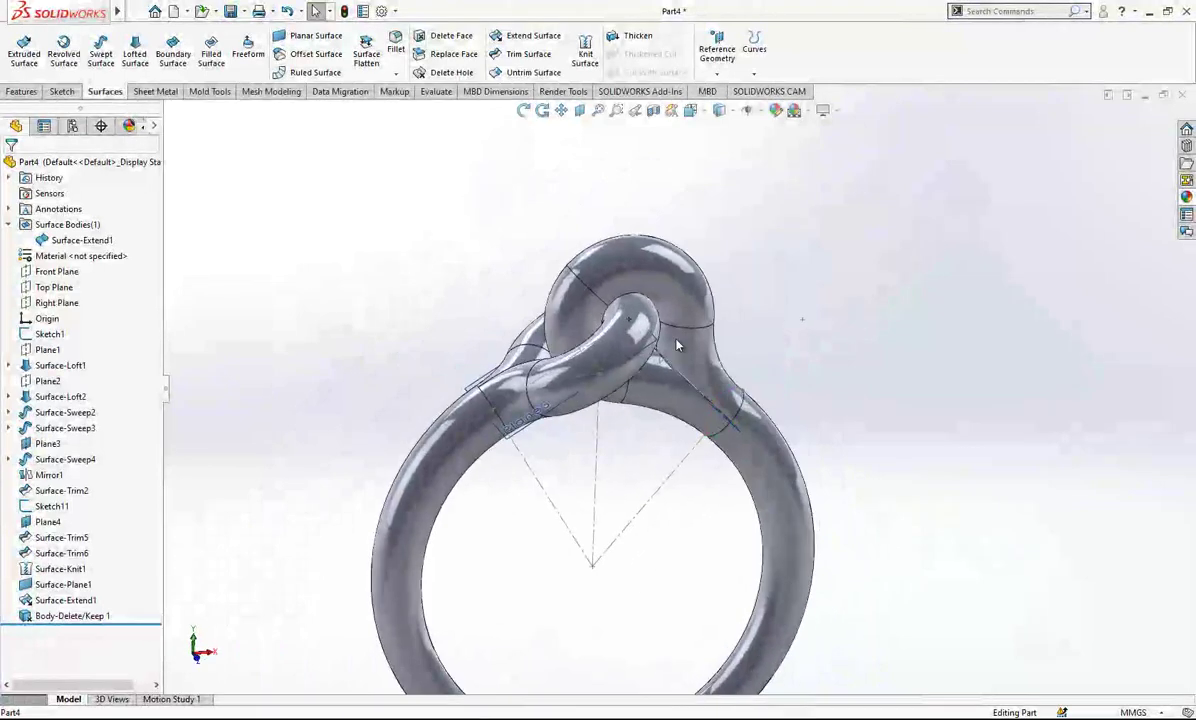
scroll(734, 328, "up", 3)
scroll(763, 545, "down", 1)
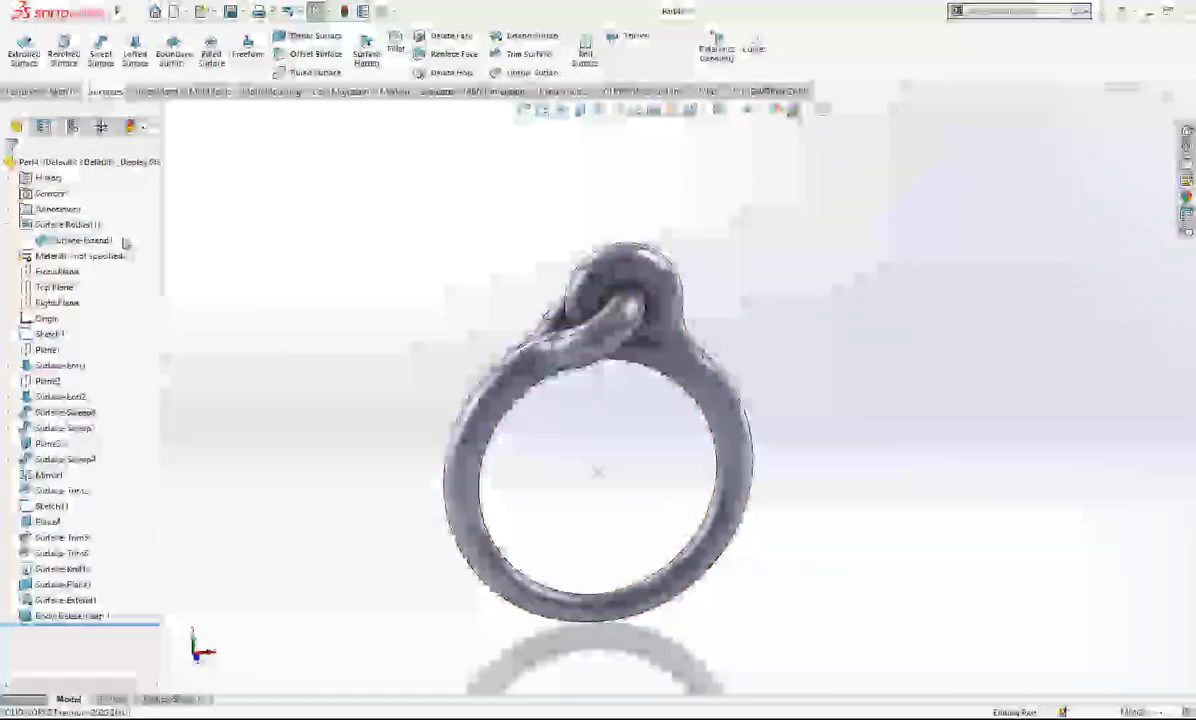
left_click(616, 40)
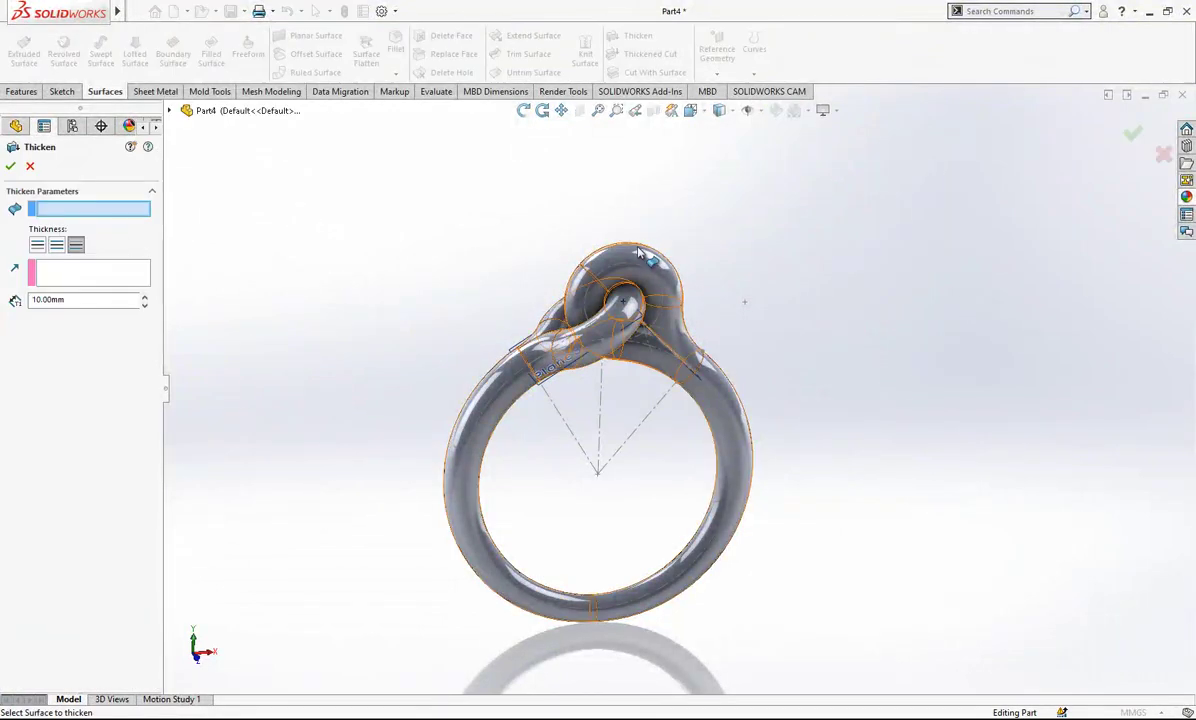
left_click(520, 279)
left_click(90, 324)
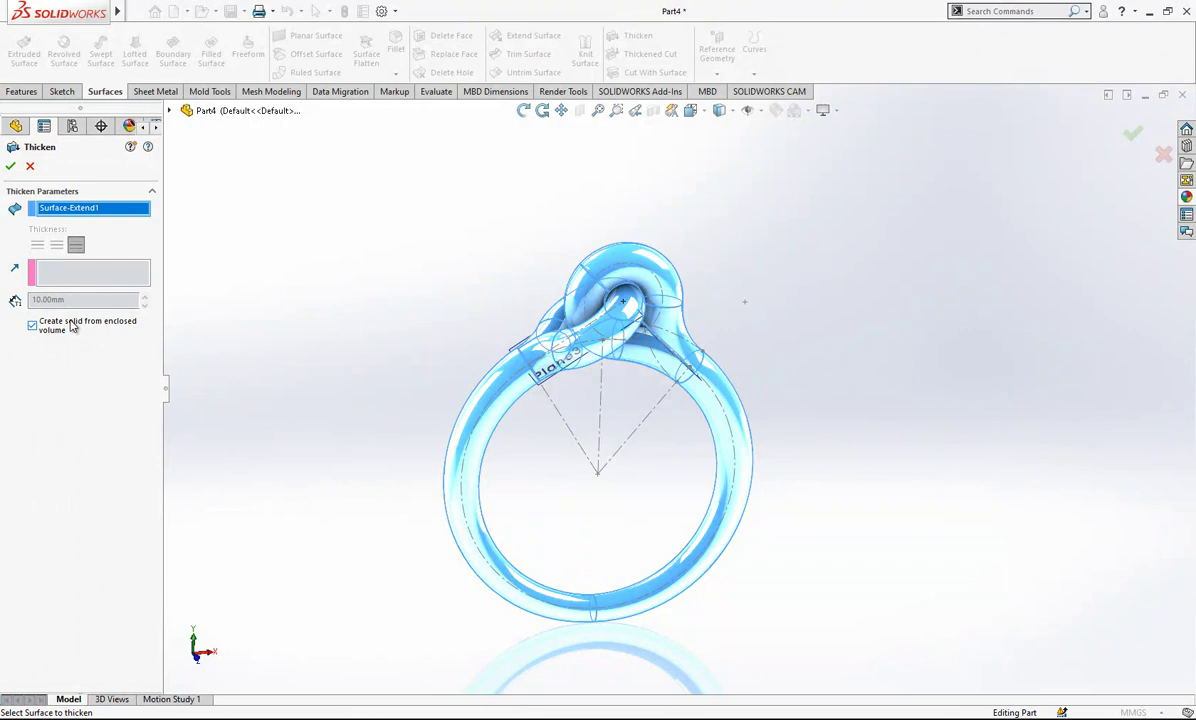
left_click(8, 167)
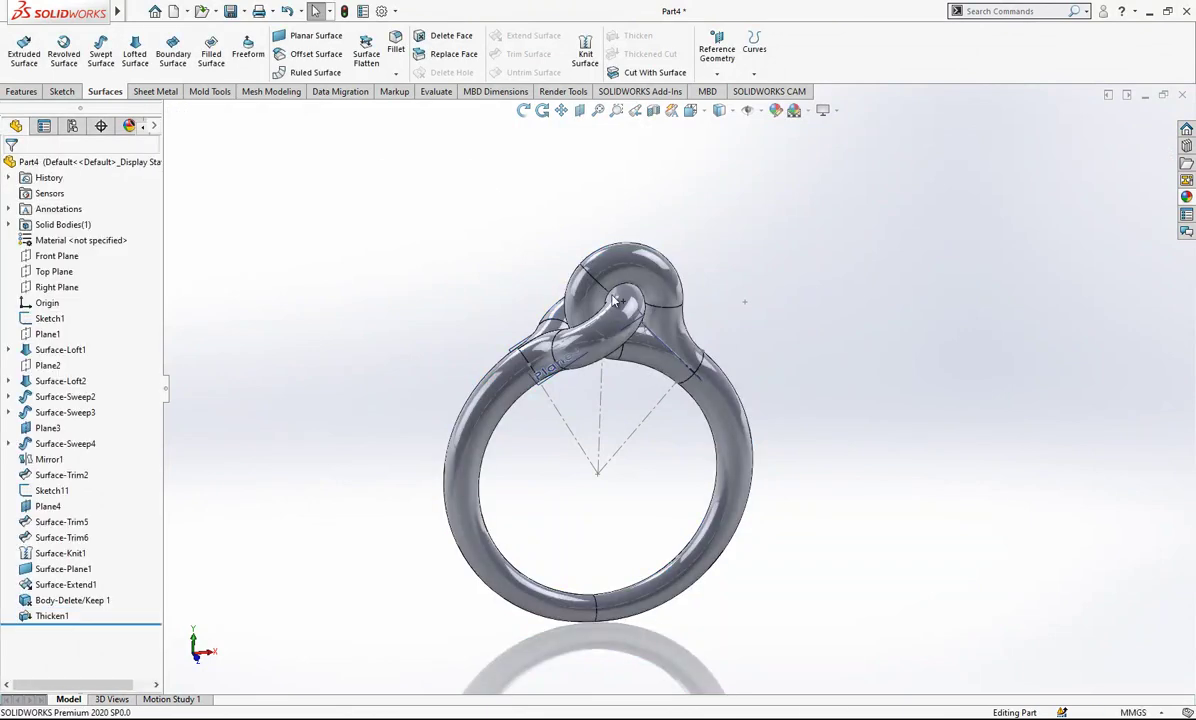
- Hide Sketch1, Sketch11 and the reference planes Plane3 and Plane4
scroll(621, 325, "up", 3)
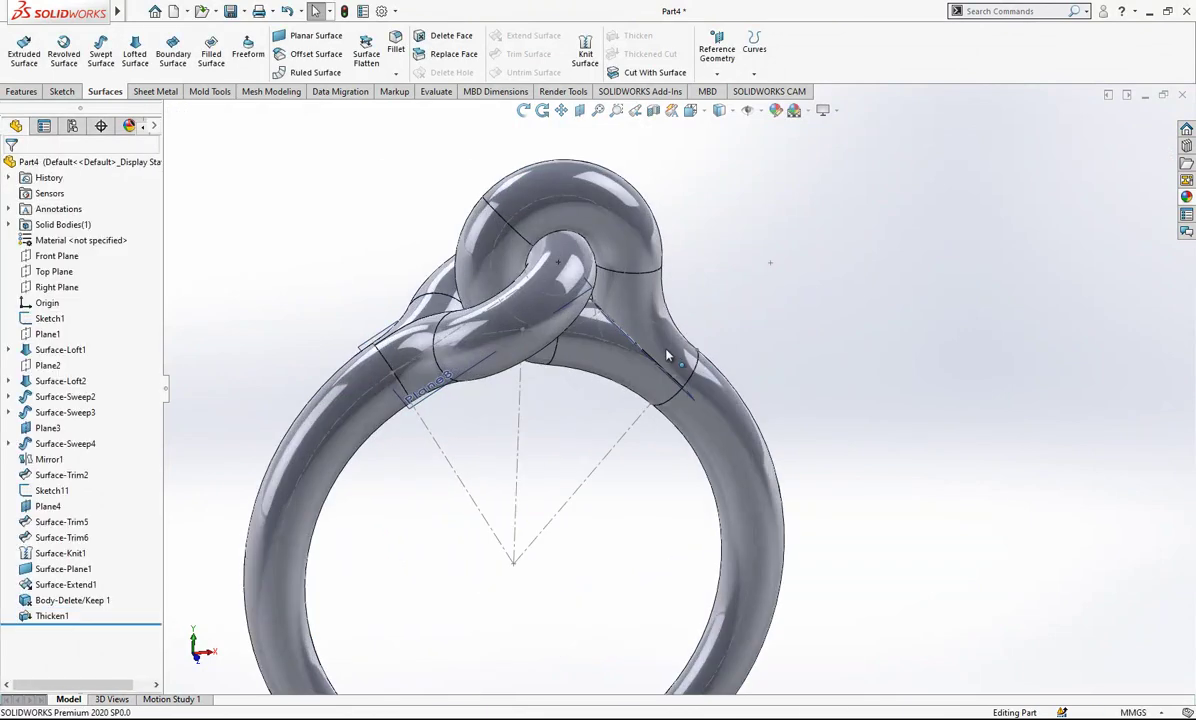
left_click(54, 320)
left_click(68, 296)
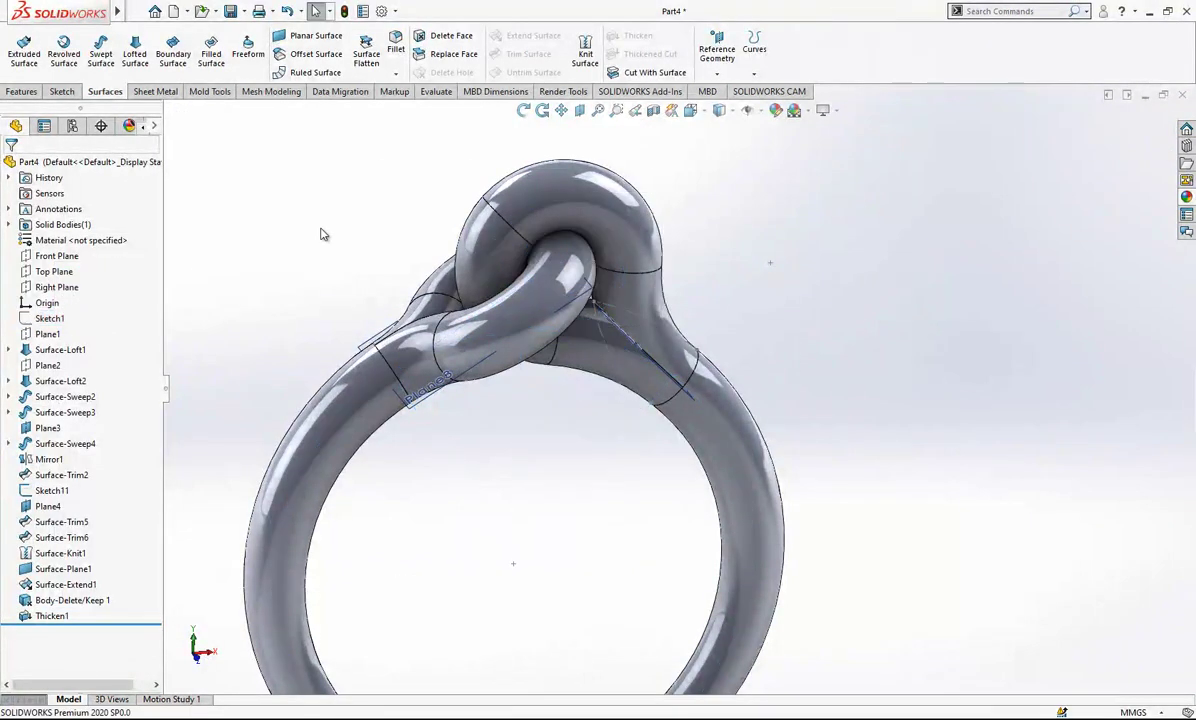
left_click(612, 326)
left_click(694, 278)
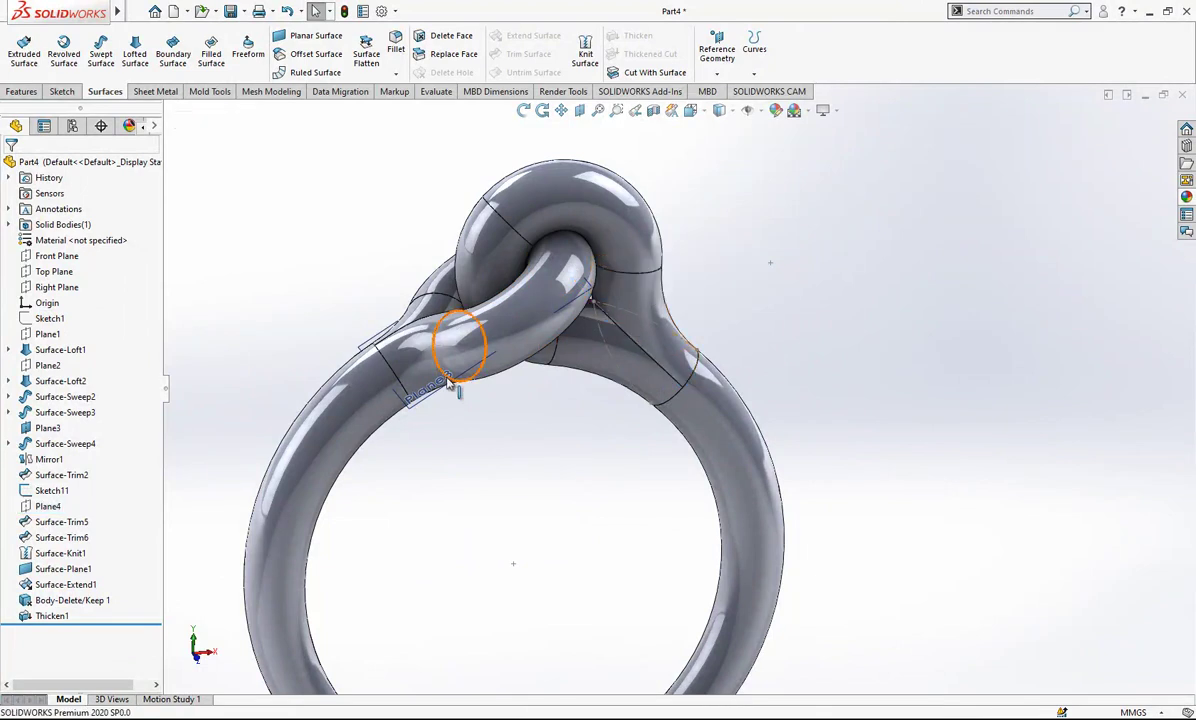
left_click(440, 393)
left_click(513, 347)
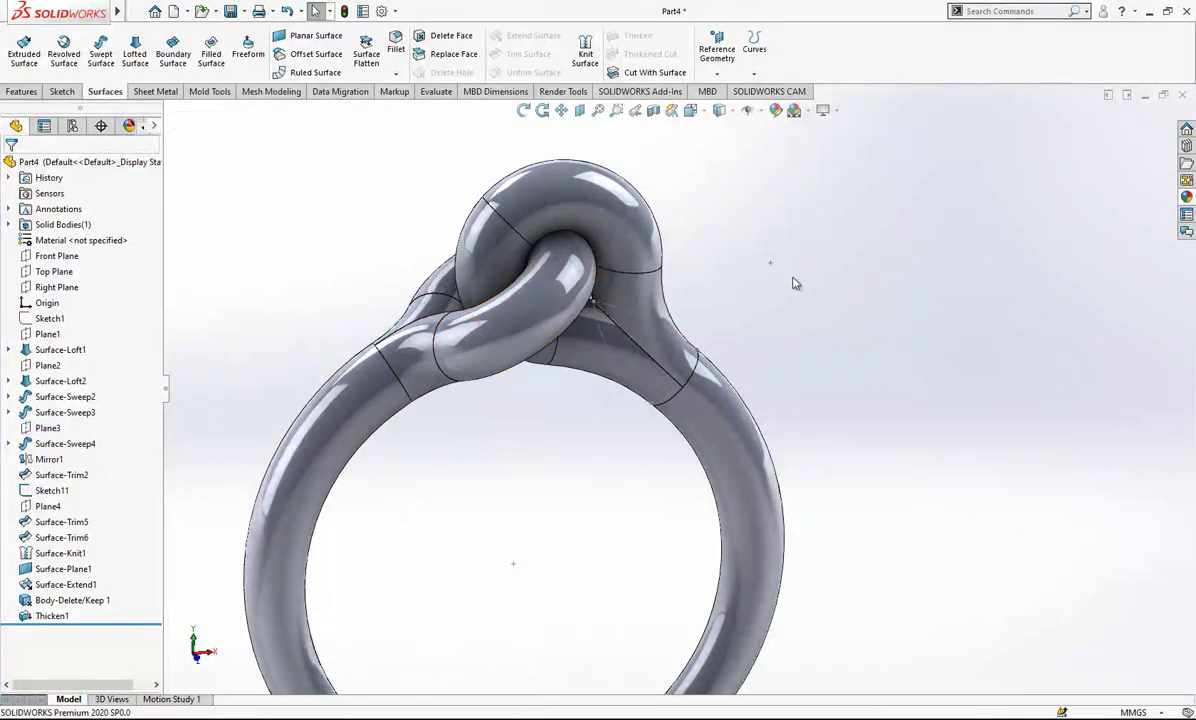
mouse_move(745, 267)
middle_mouse_down()
mouse_move(671, 347)
mouse_move(603, 302)
middle_mouse_up()
left_click(601, 308)
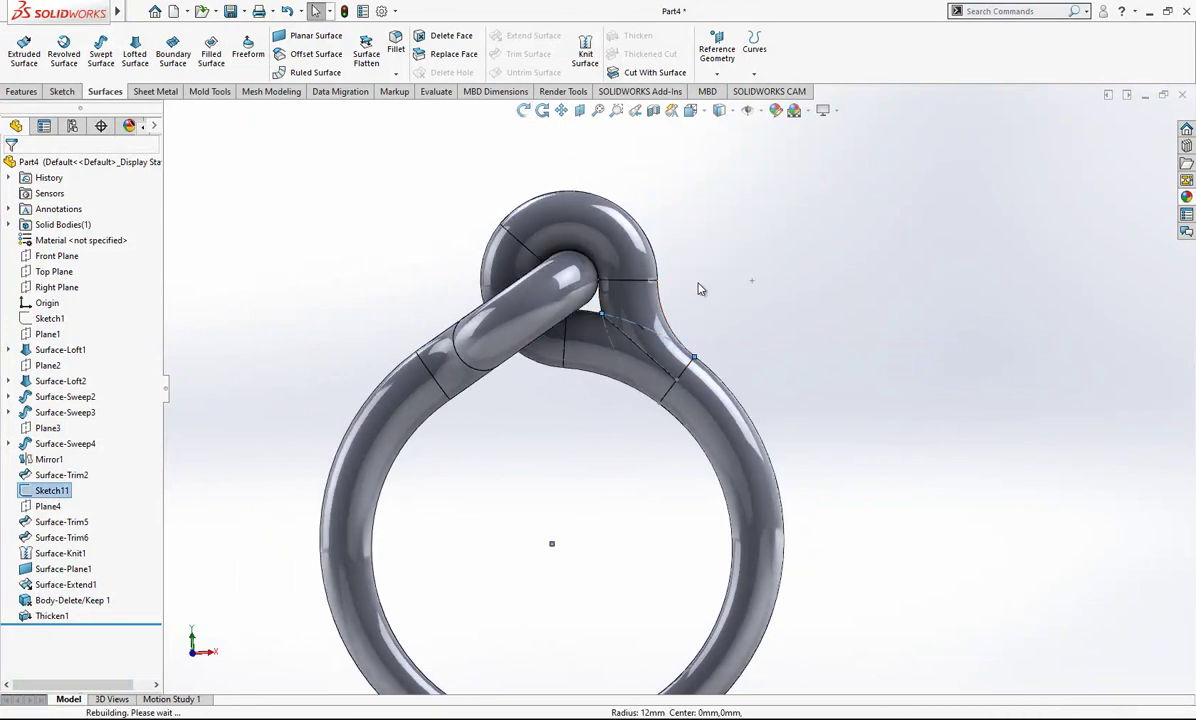
- Start a variable-radius fillet on the edge where the front loop tube joins the ring band, with 0 mm radius at both ends
scroll(623, 356, "down", 2)
middle_click_drag(623, 356, 622, 382)
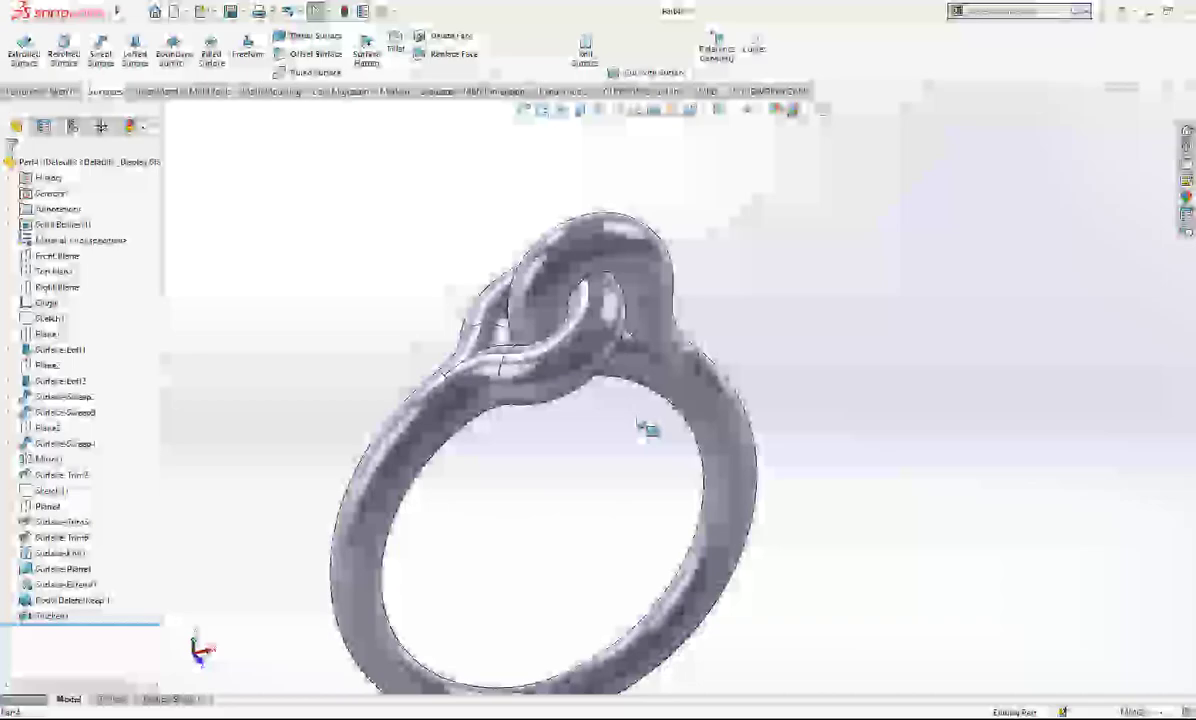
scroll(593, 343, "down", 2)
mouse_move(593, 344)
middle_mouse_down()
mouse_move(641, 342)
mouse_move(677, 364)
middle_mouse_up()
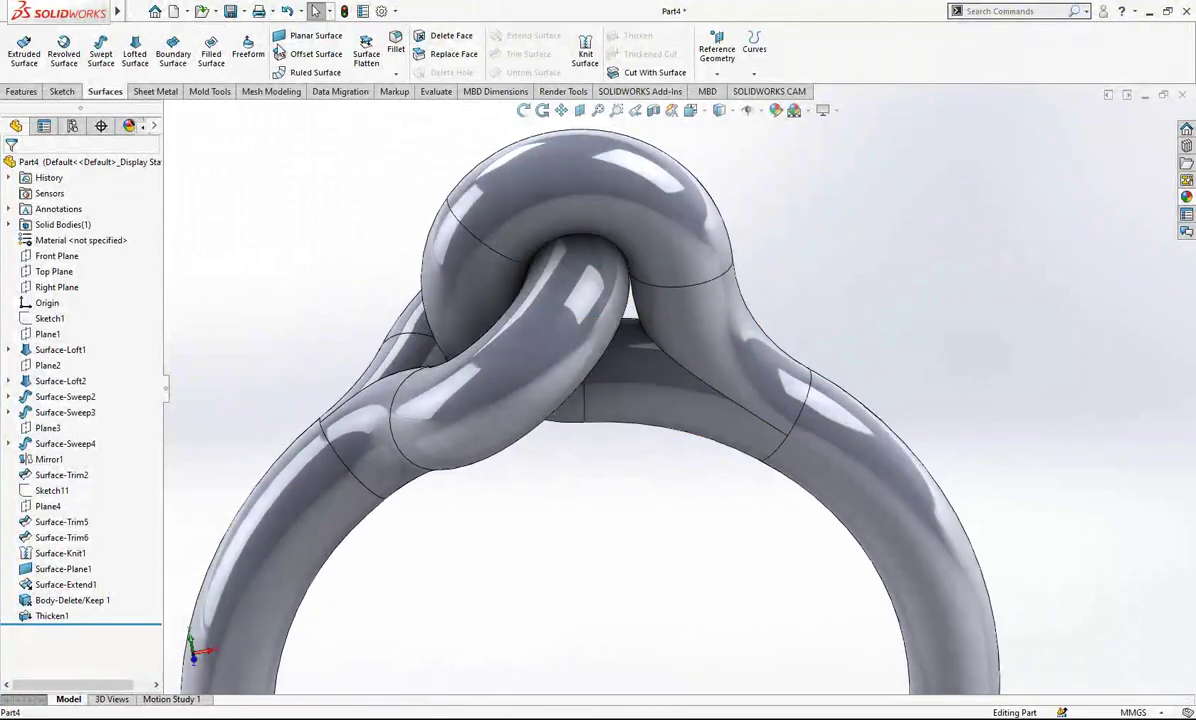
left_click(393, 44)
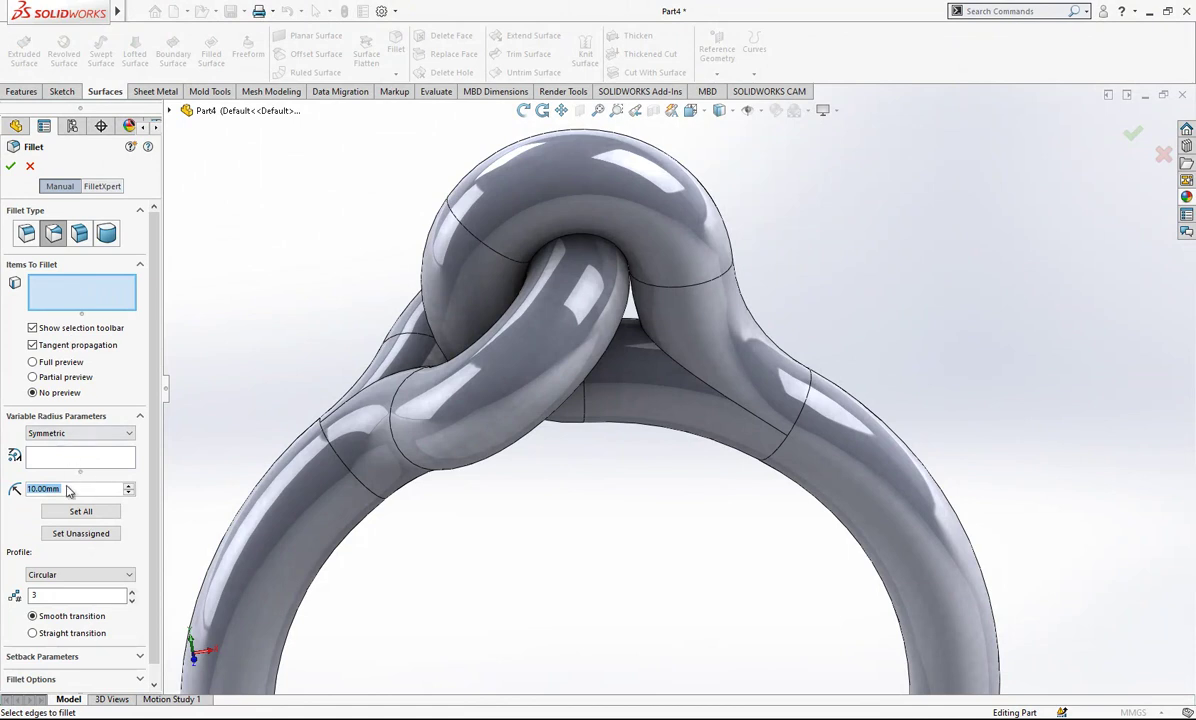
type("2")
left_click(85, 293)
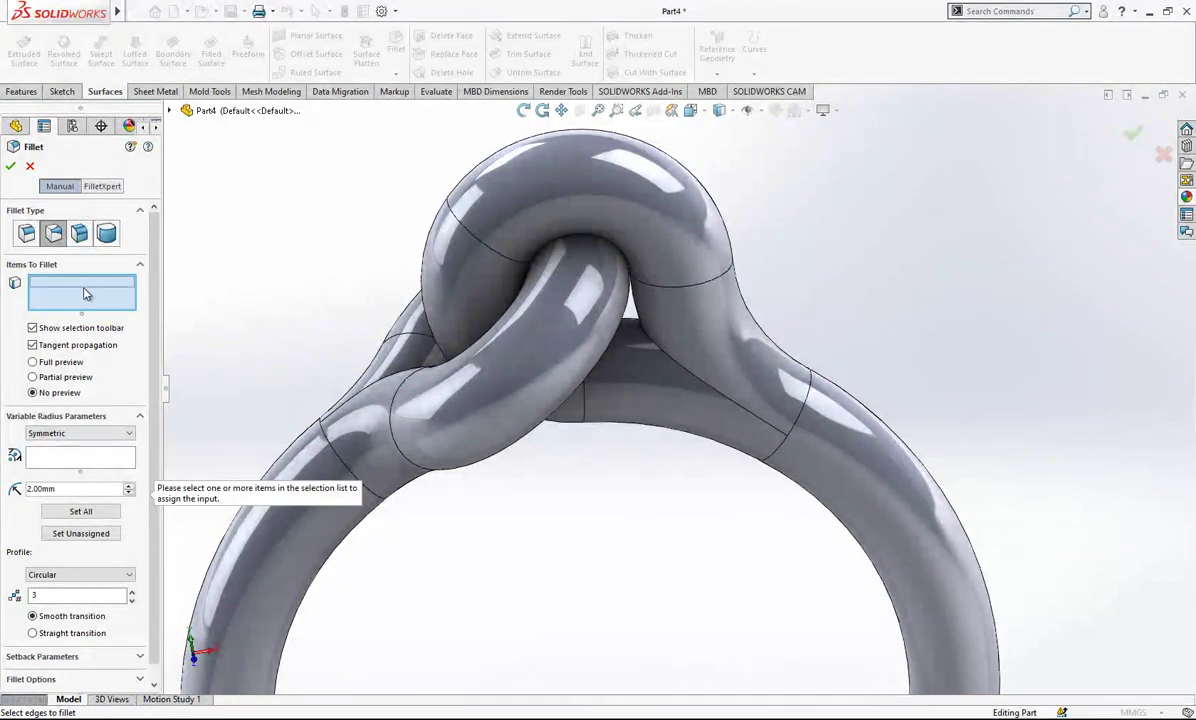
left_click(390, 382)
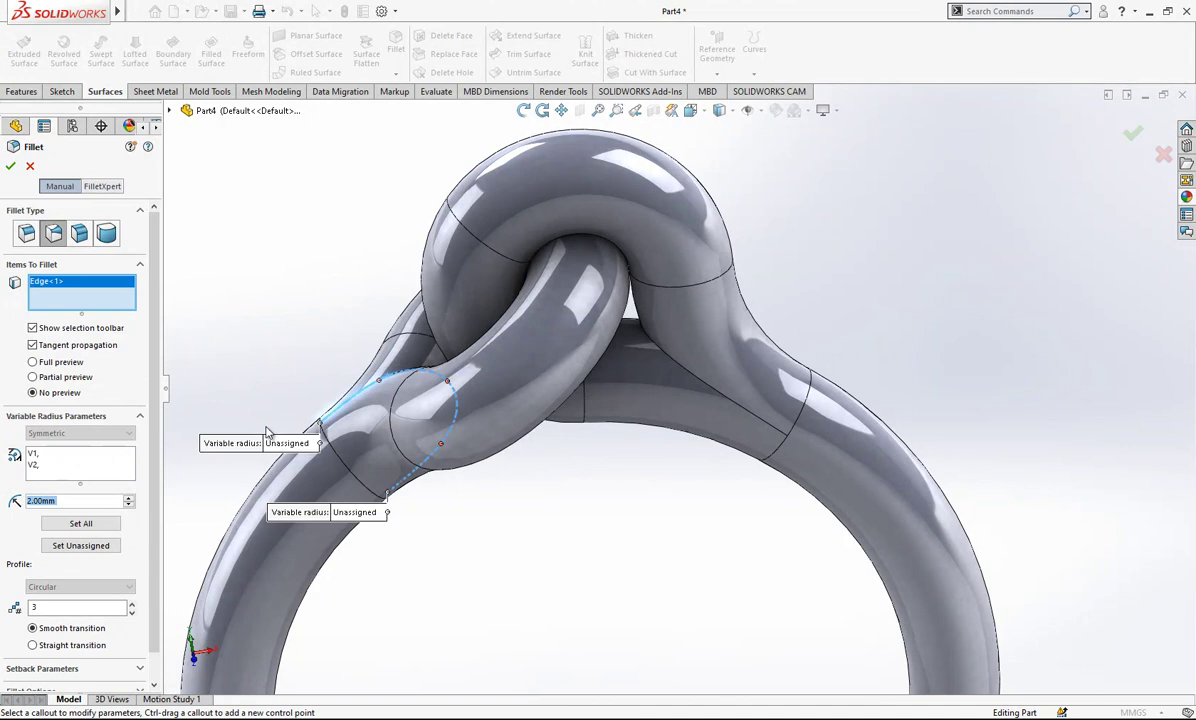
left_click(295, 444)
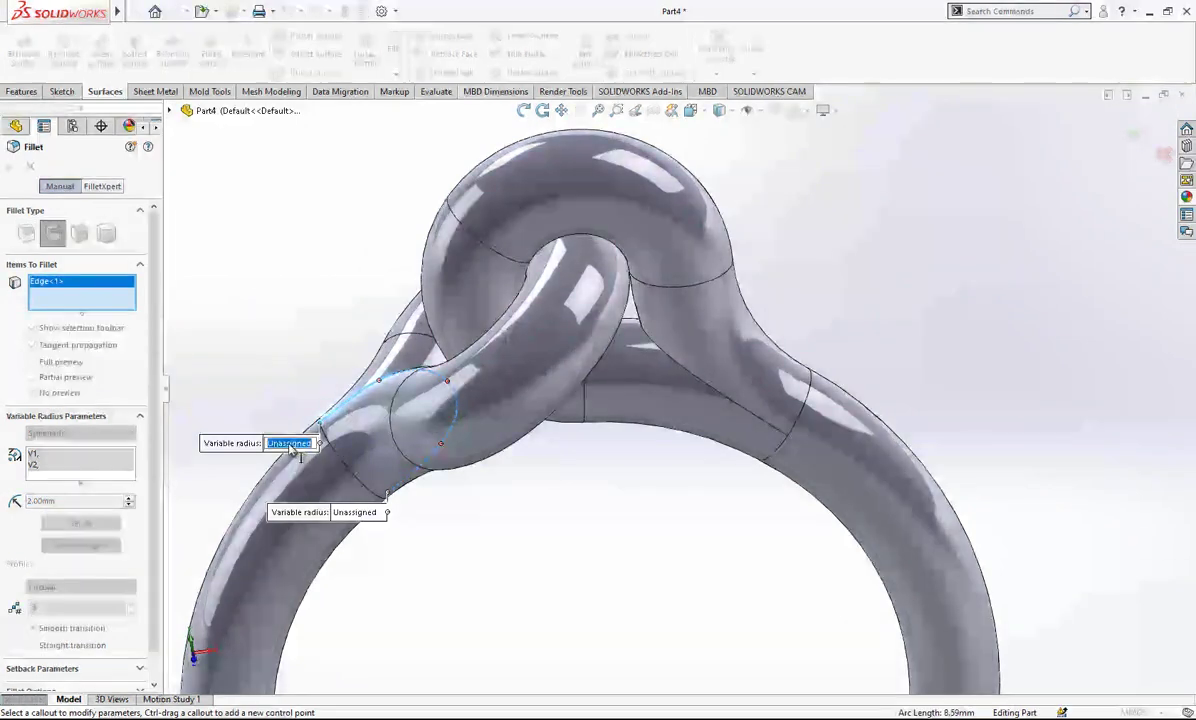
left_click(361, 514)
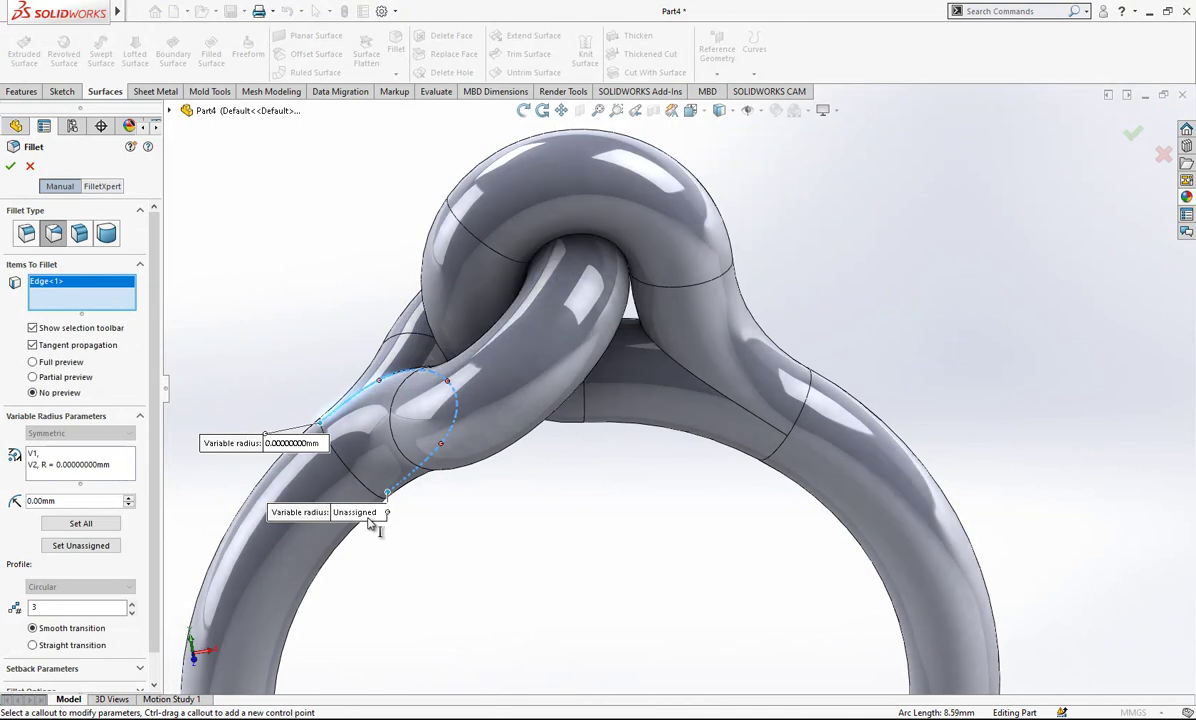
left_click(373, 520)
left_click(435, 555)
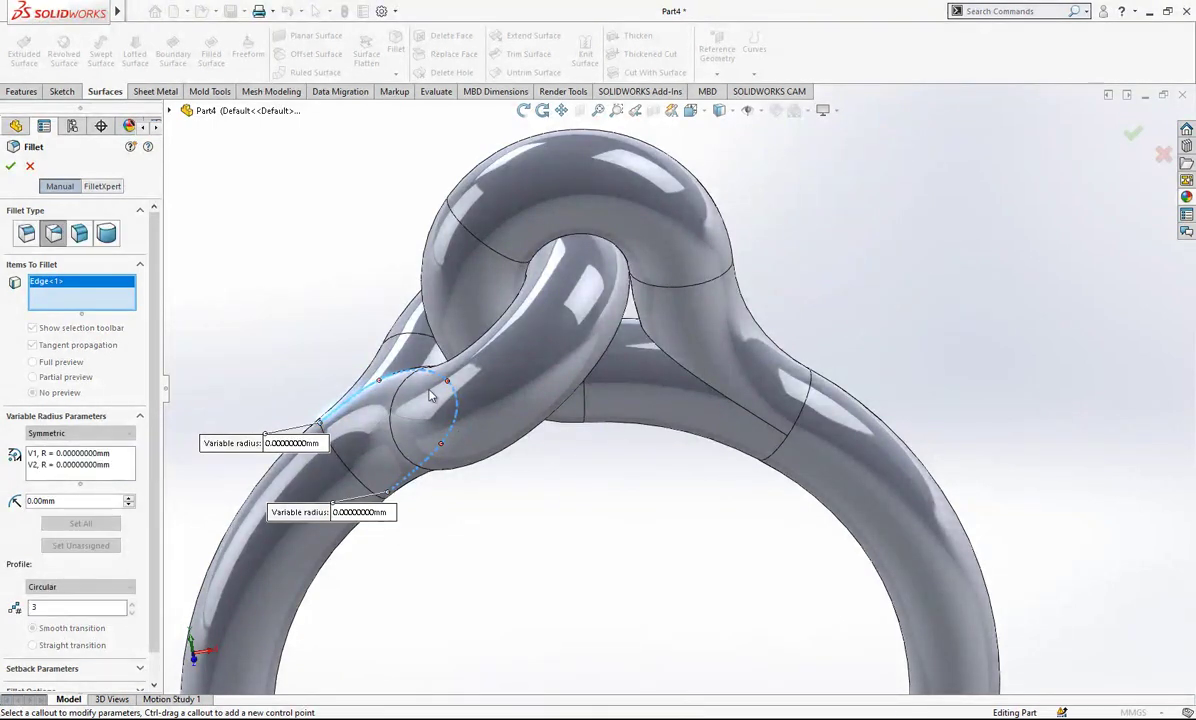
- Set the fillet radius to 2 mm at the edge's 50% control point and apply the variable-radius fillet
scroll(446, 375, "up", 1)
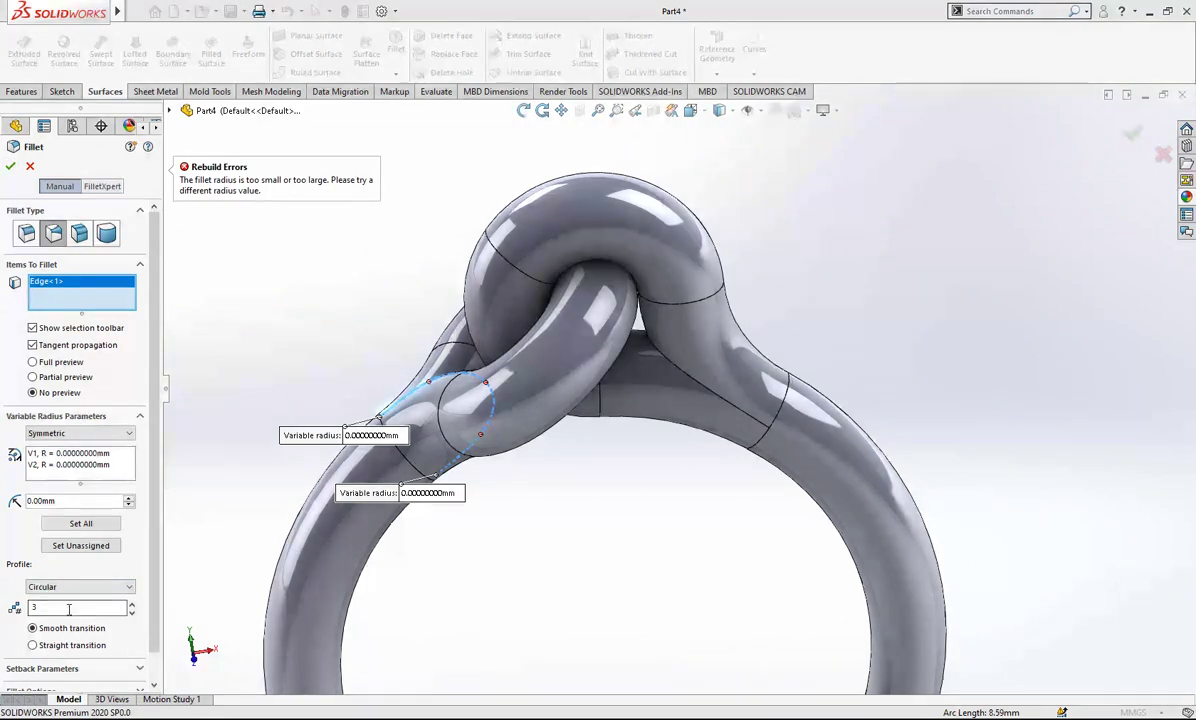
left_click(486, 383)
left_click(207, 392)
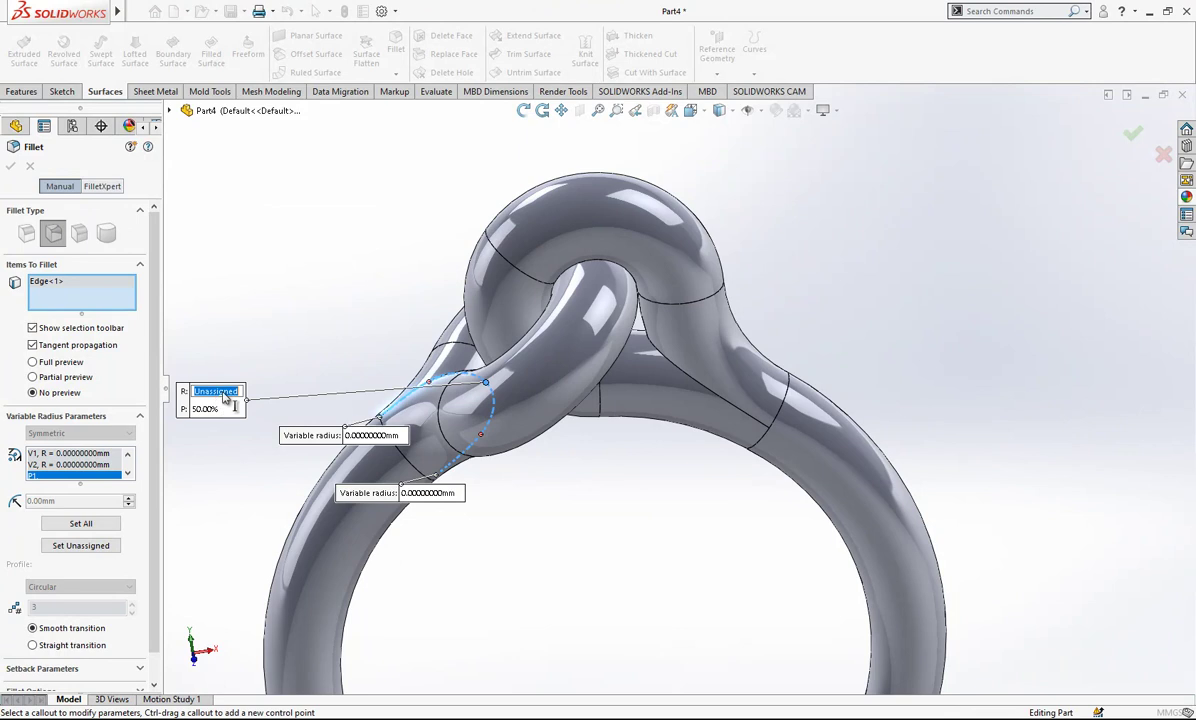
type("2")
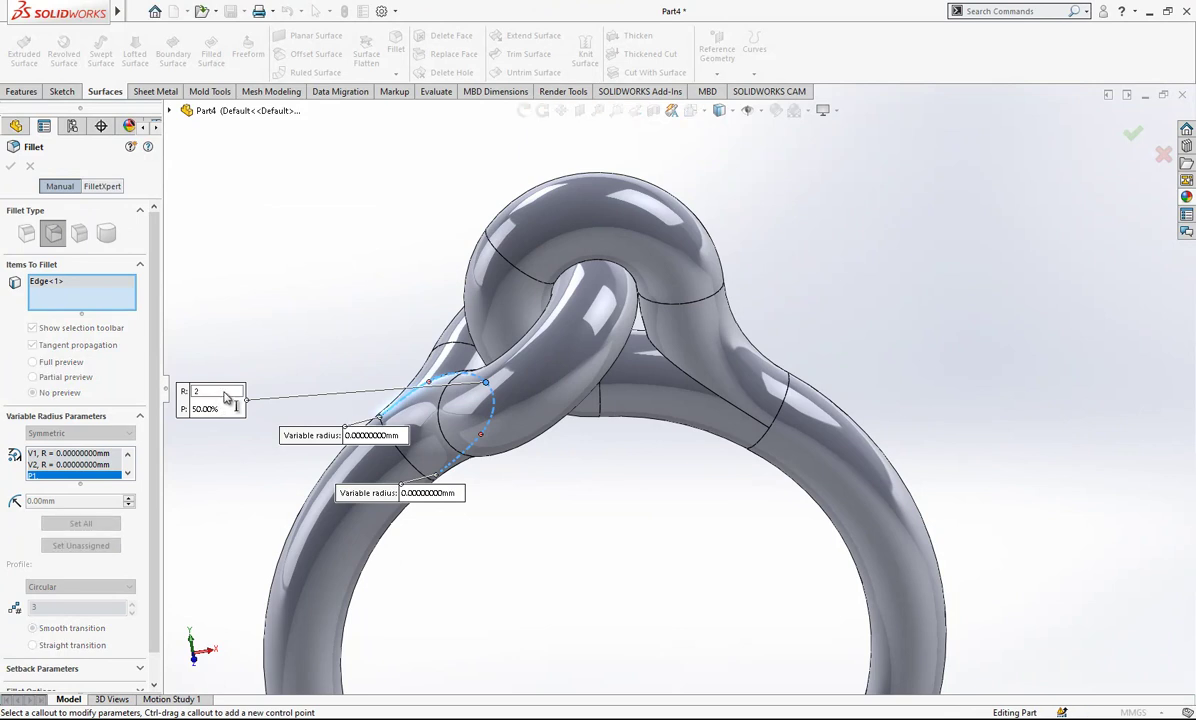
left_click(375, 278)
scroll(475, 328, "up", 2)
scroll(410, 398, "down", 2)
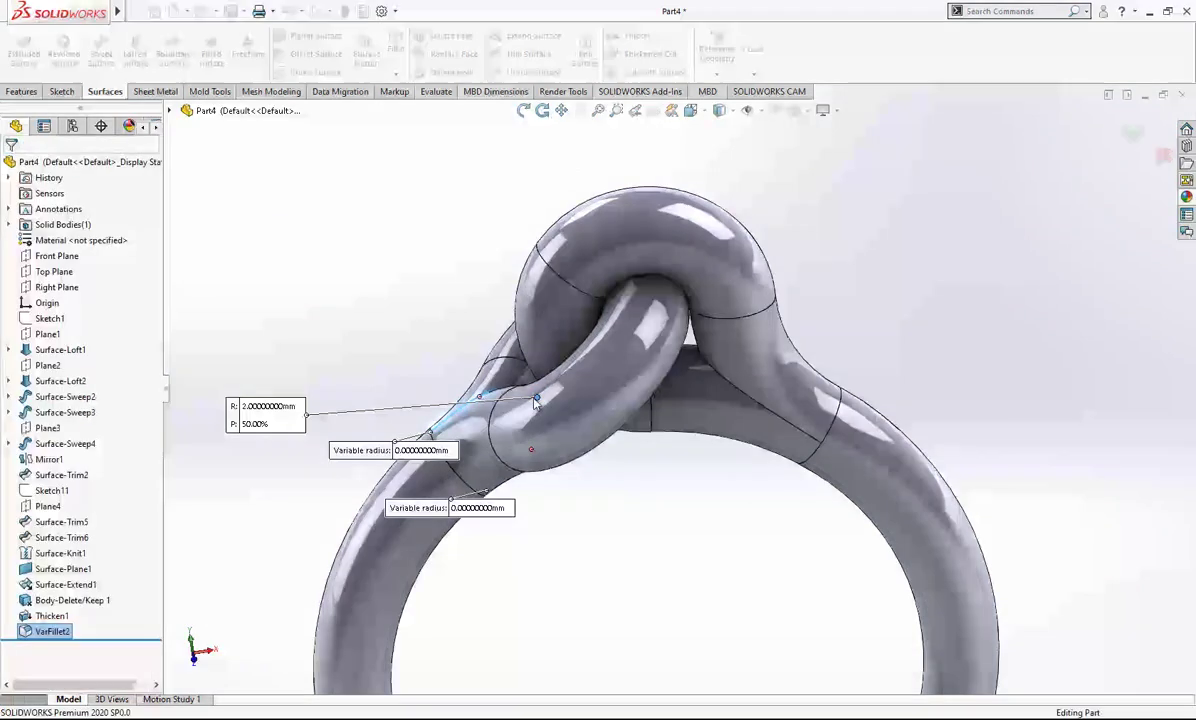
- Try a variable-radius fillet on the edge joining the loop and band on the ring's other shoulder, with 0 mm radius at both ends
scroll(506, 392, "down", 5)
middle_click(539, 352)
middle_click_drag(539, 352, 622, 312)
scroll(601, 472, "up", 4)
scroll(623, 316, "up", 3)
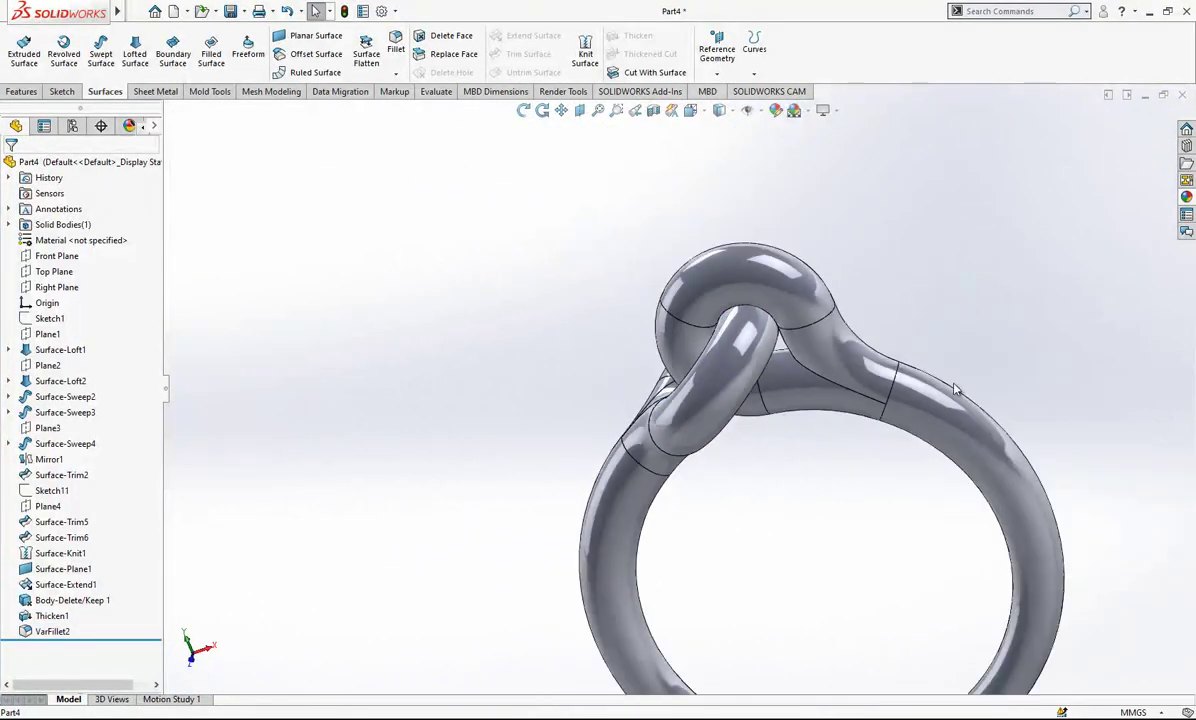
scroll(988, 318, "down", 4)
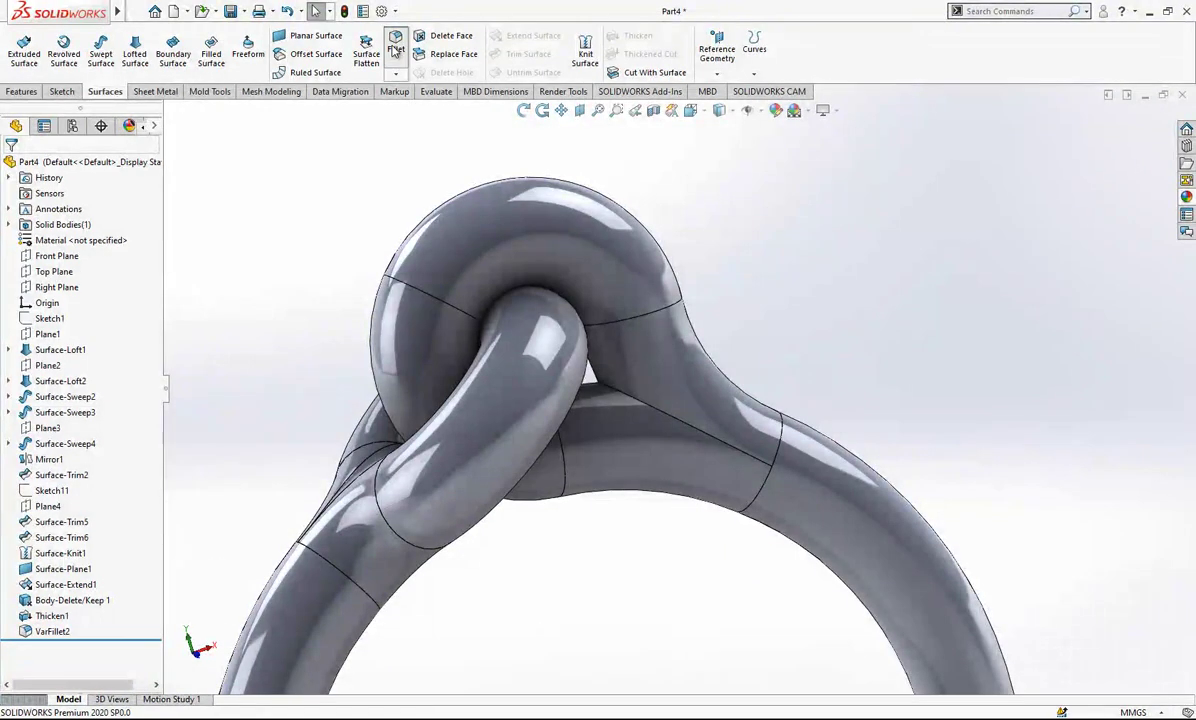
left_click(630, 400)
middle_click_drag(630, 400, 843, 492)
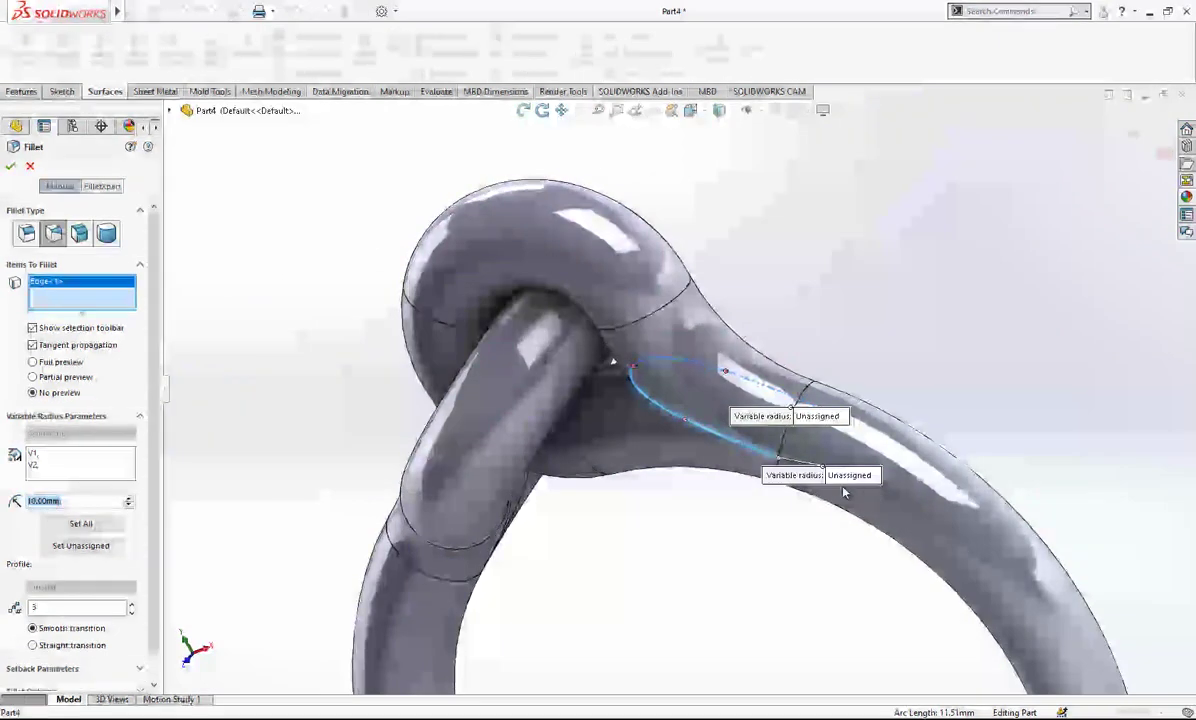
left_click(849, 476)
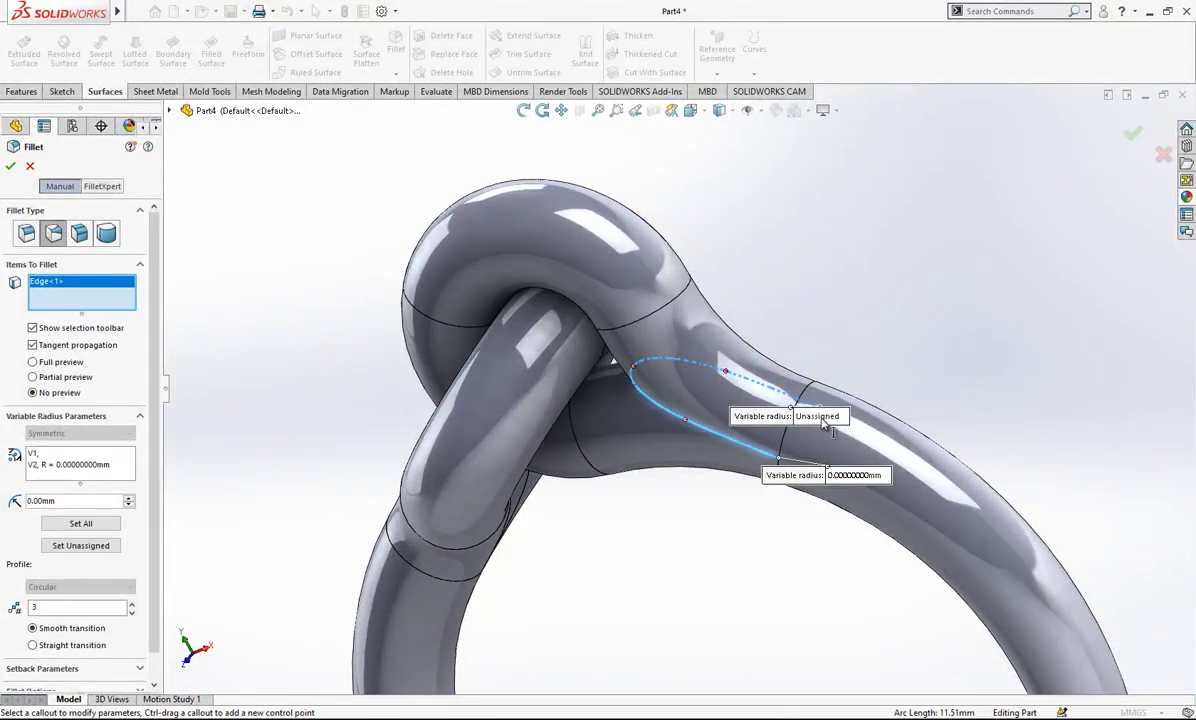
left_click(813, 418)
left_click(893, 332)
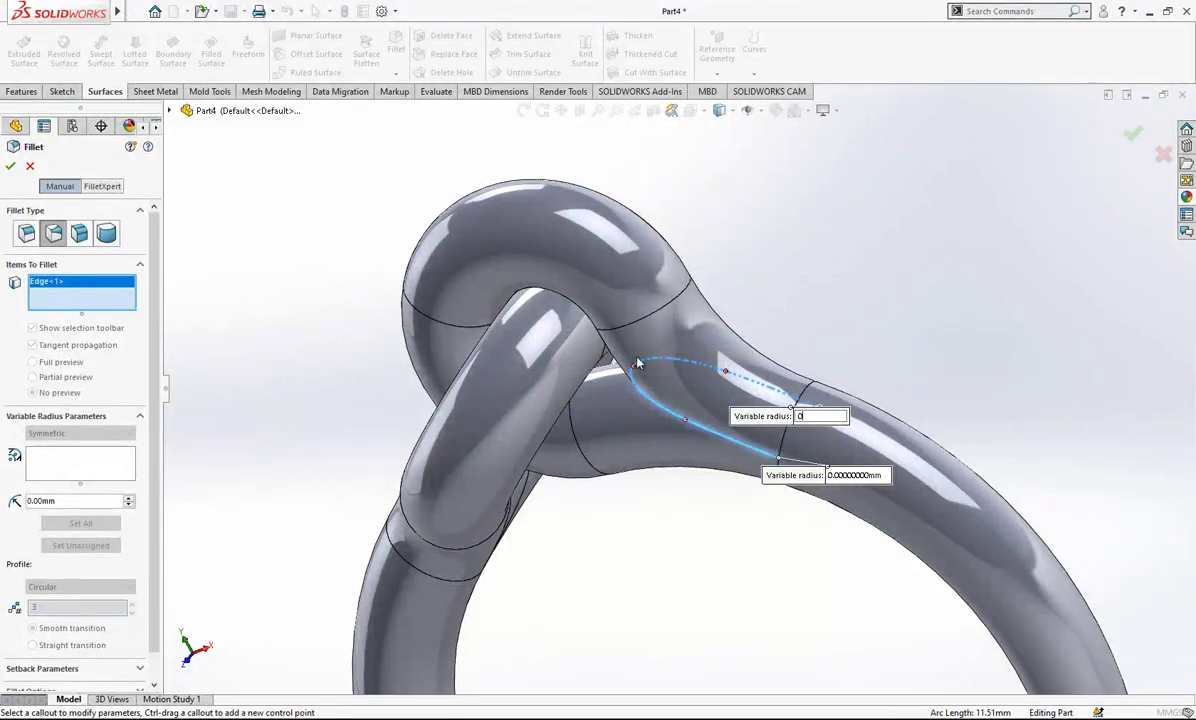
- Try a 2 mm fillet radius at the 50% control point of the selected shoulder edge
left_click(633, 367)
left_click(633, 369)
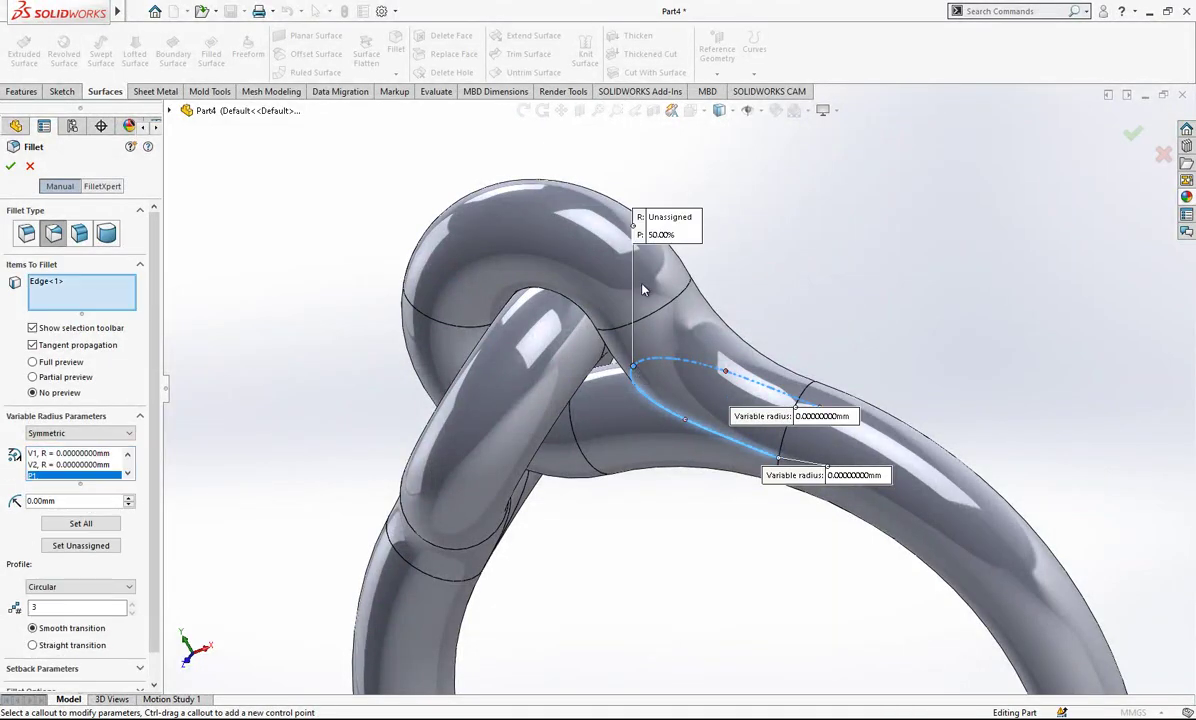
left_click(668, 218)
type("2")
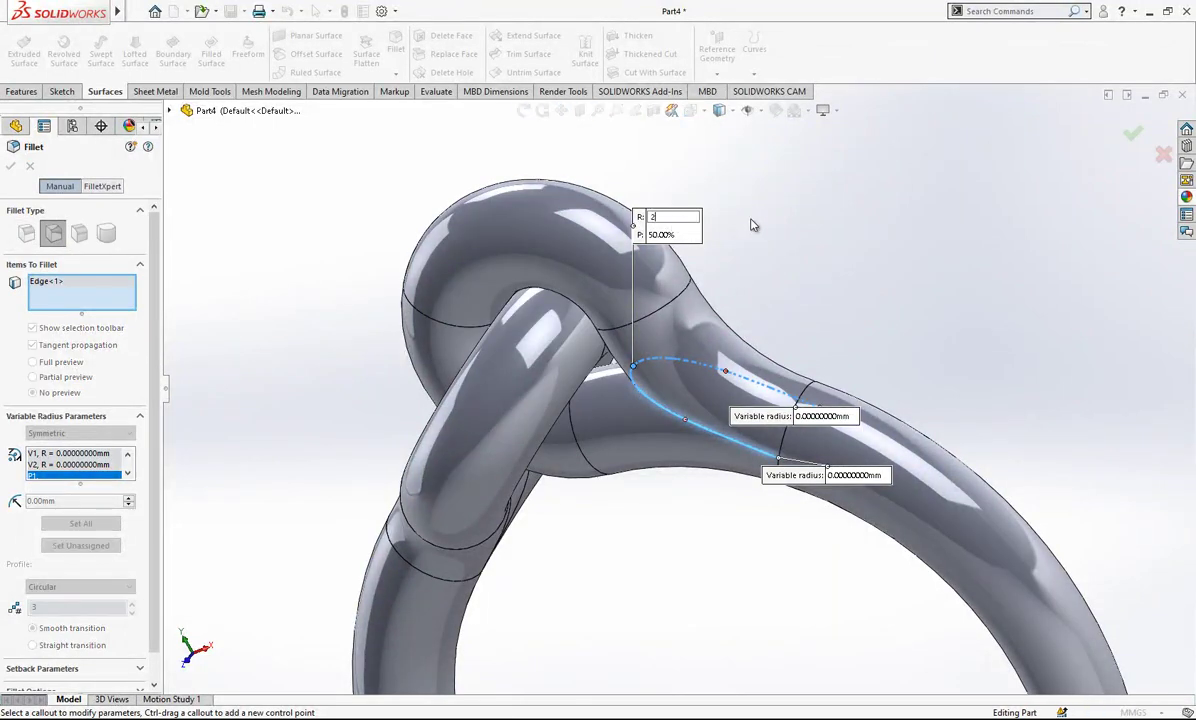
key("Return")
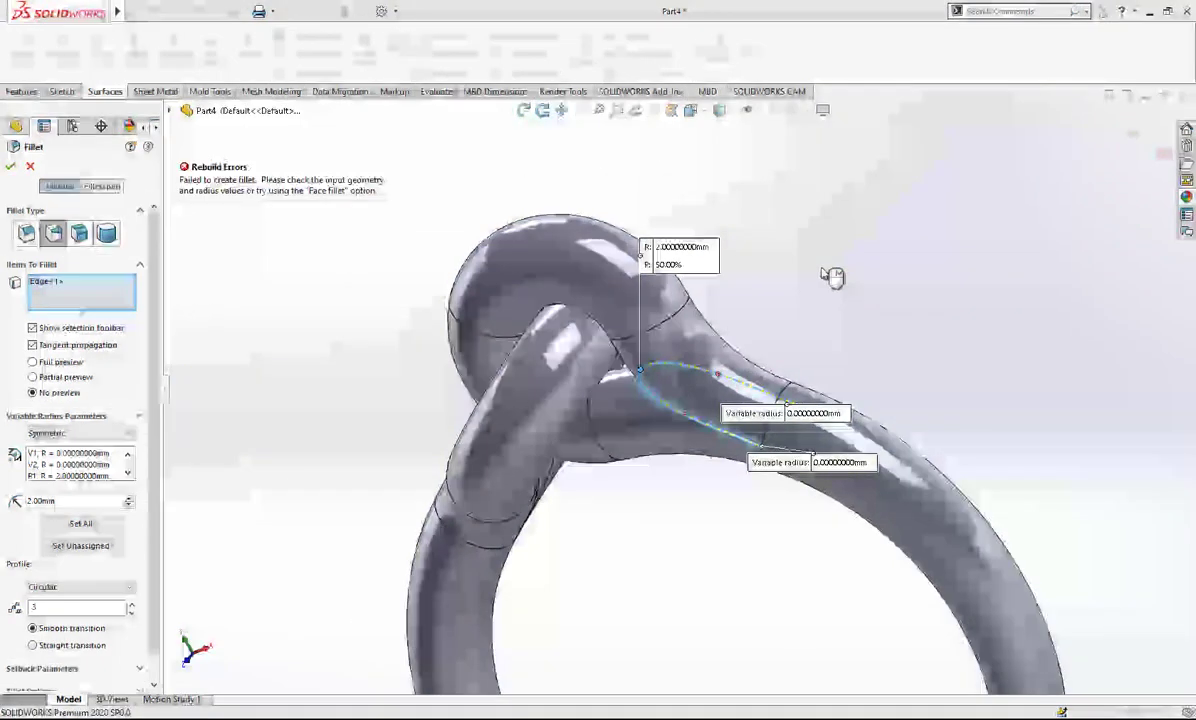
- Retry the variable-radius fillet with a 1 mm radius at the 50% control point, and close the fillet command
middle_click_drag(822, 280, 489, 371)
left_click(70, 455)
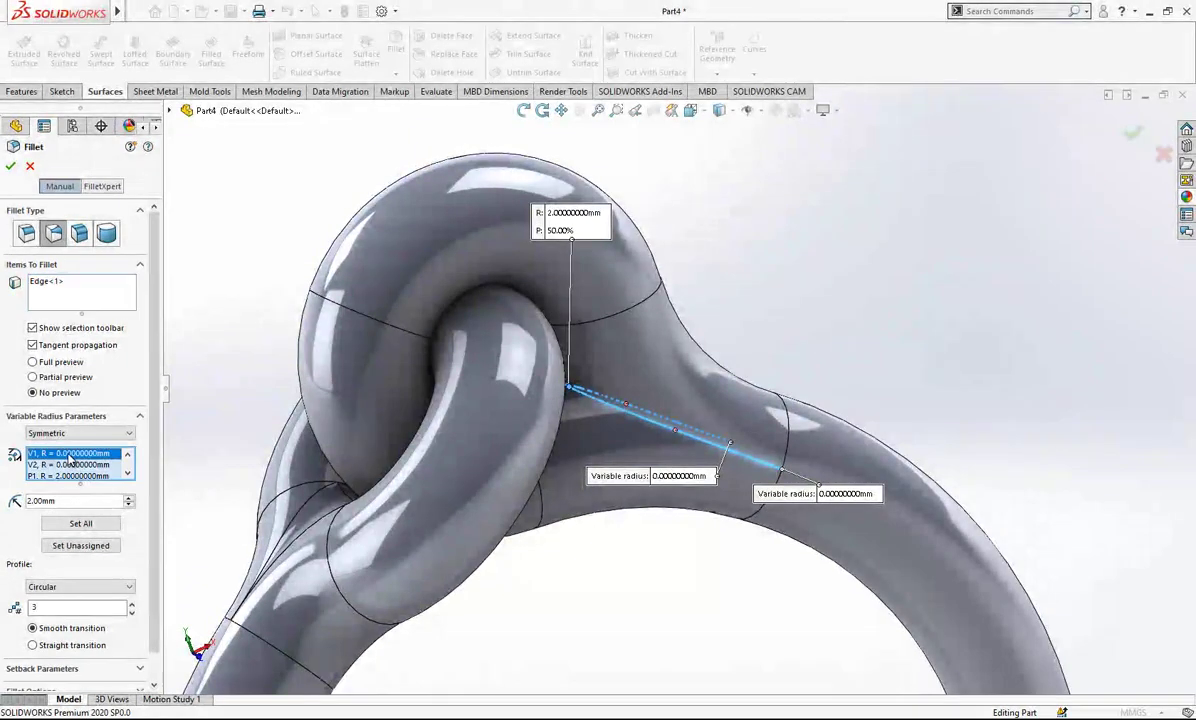
left_click(72, 466)
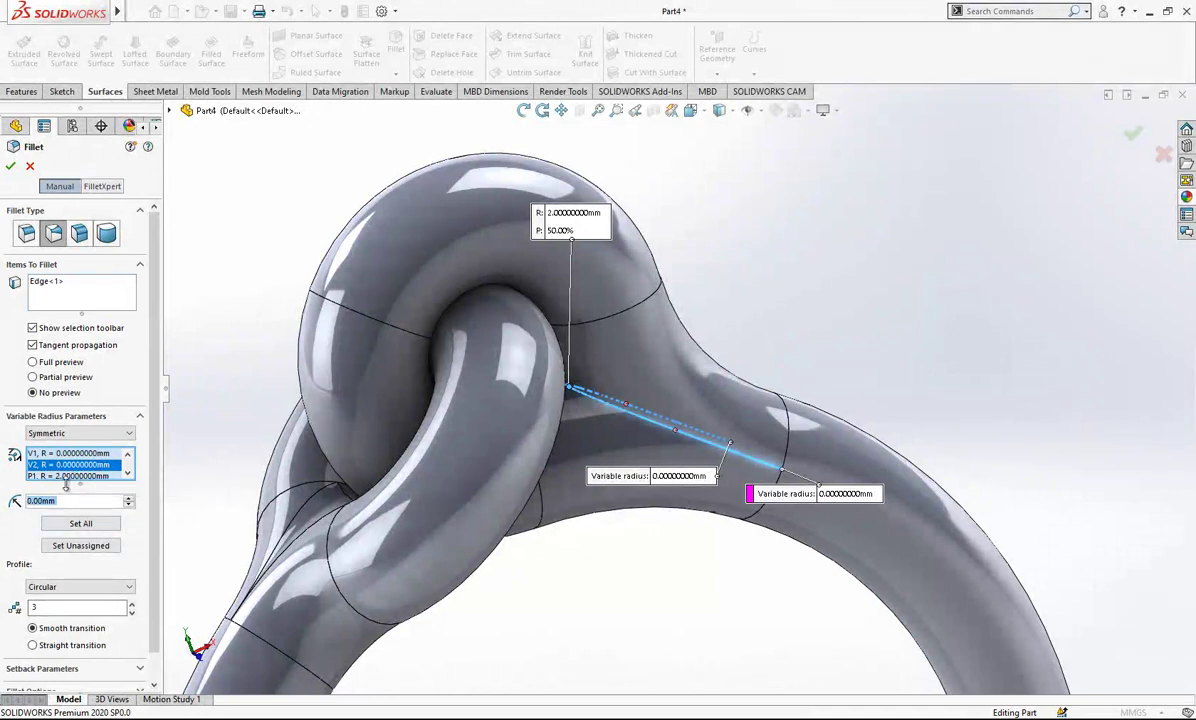
left_click(562, 213)
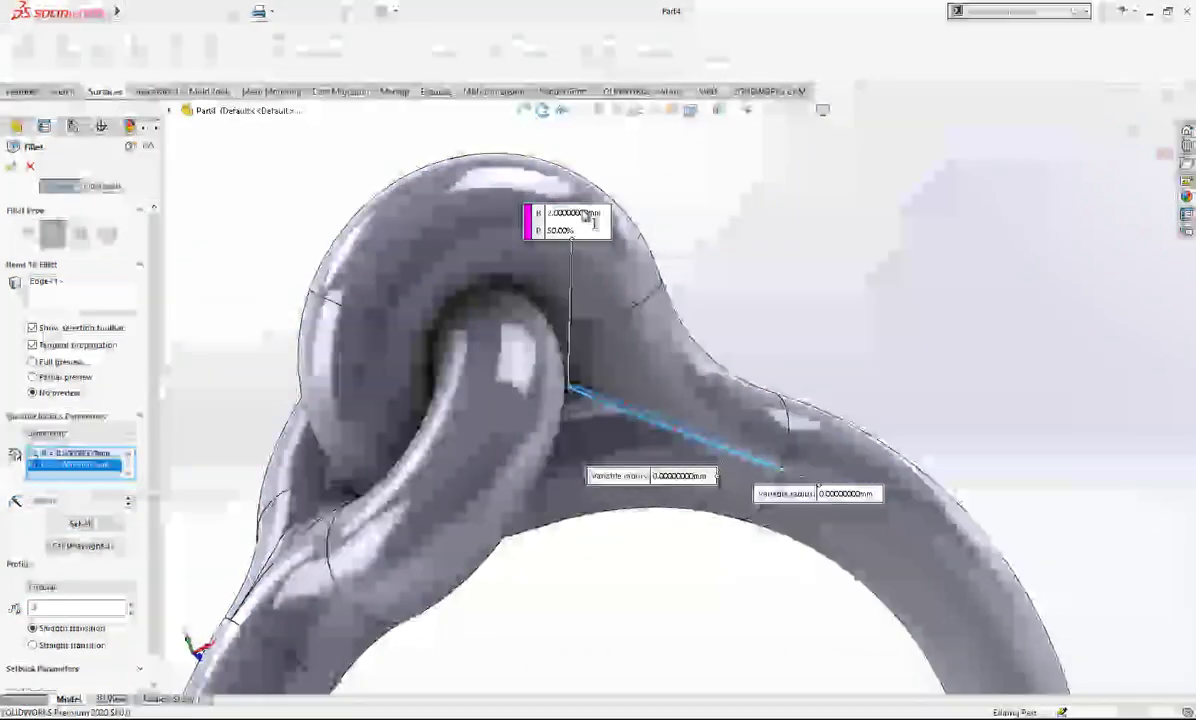
type("1")
key("Return")
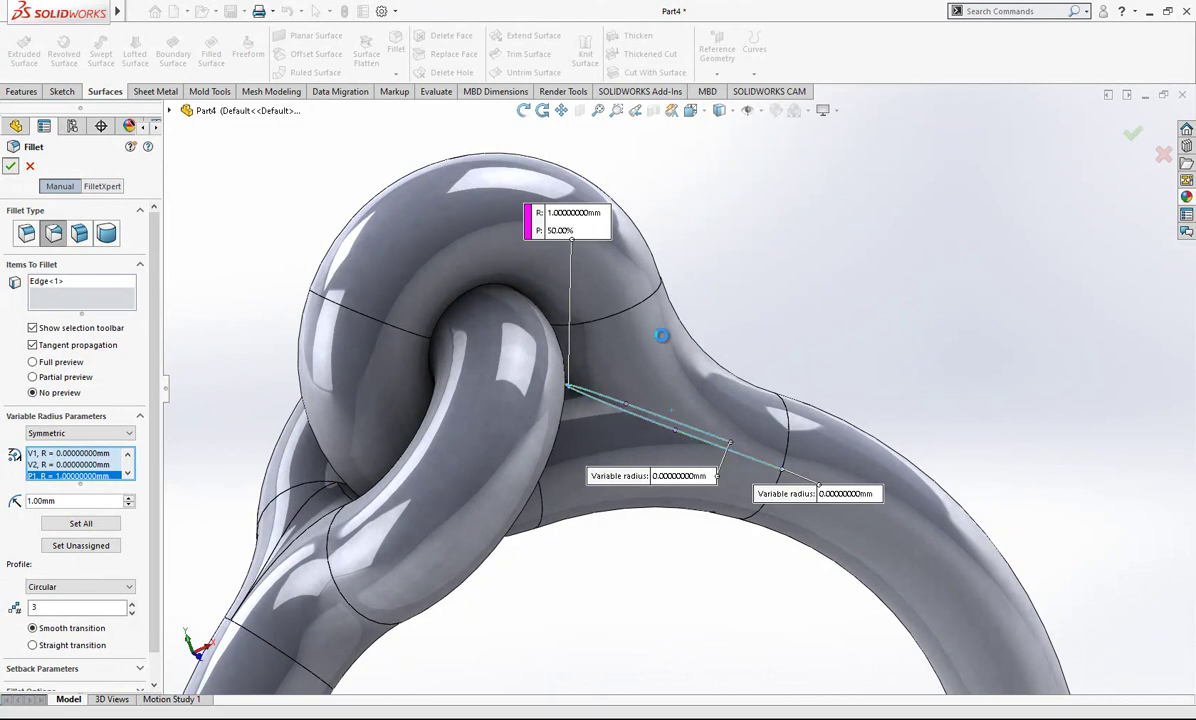
left_click(10, 166)
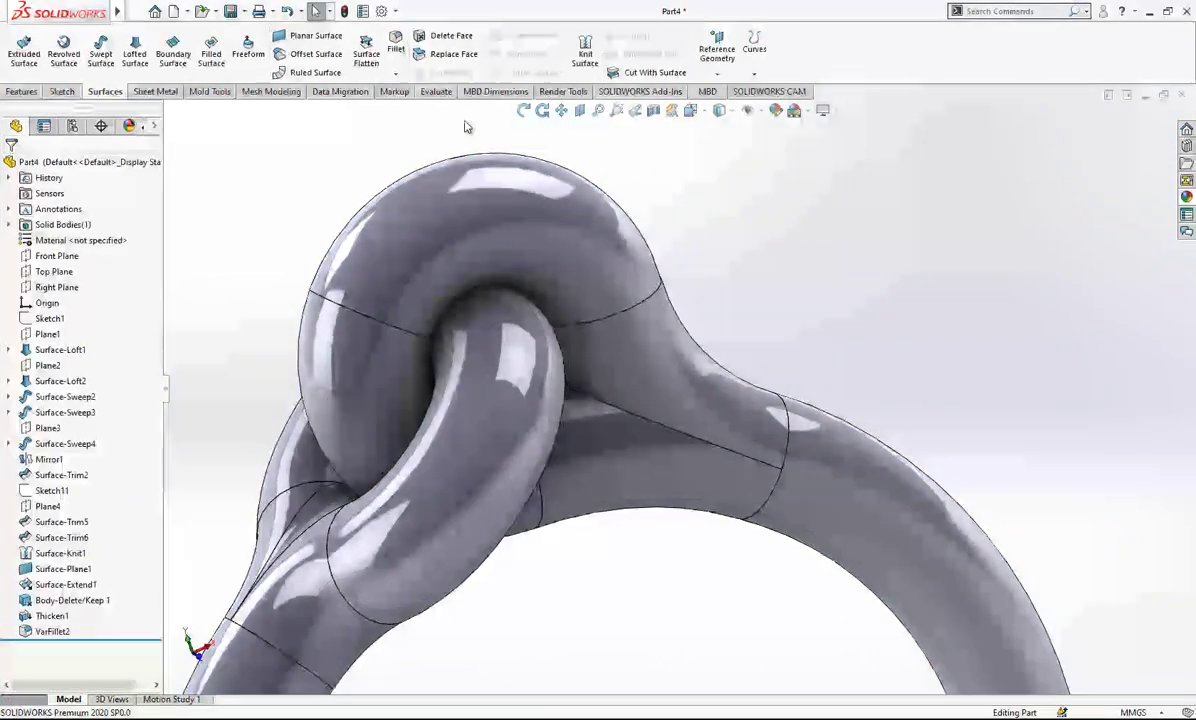
- Create a 2 mm face fillet between the upper loop face and the lower band face at the unblended shoulder
left_click(396, 48)
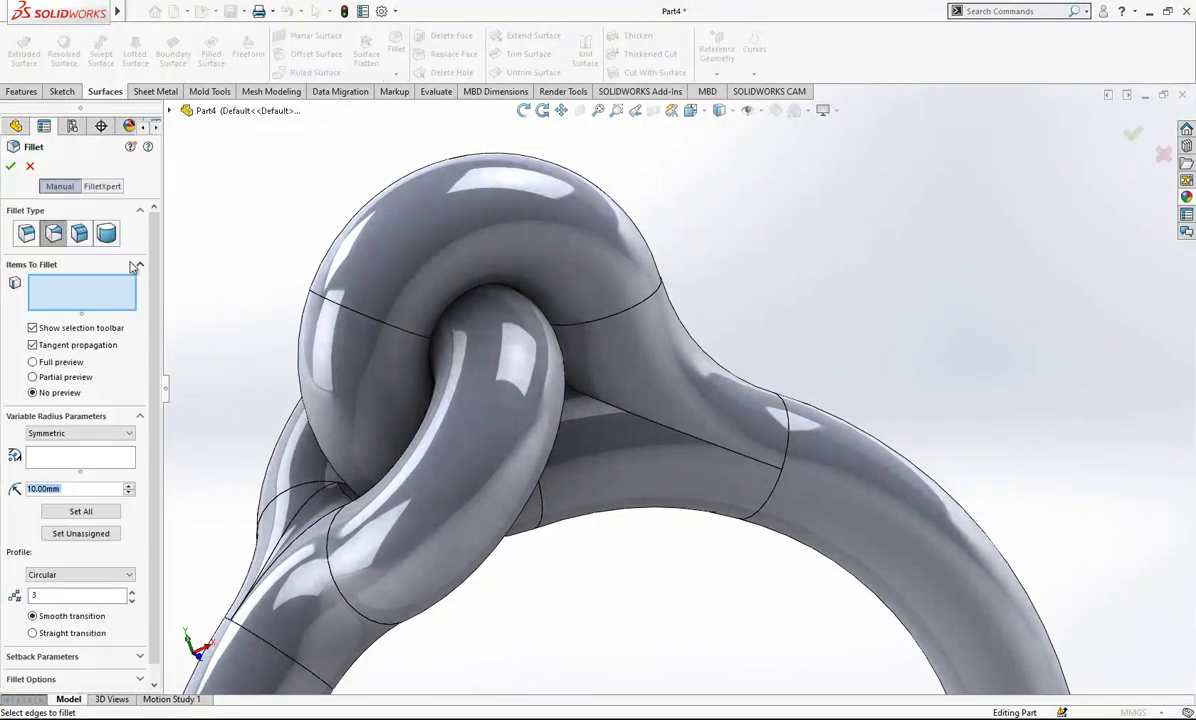
left_click(79, 233)
left_click(628, 395)
left_click(85, 362)
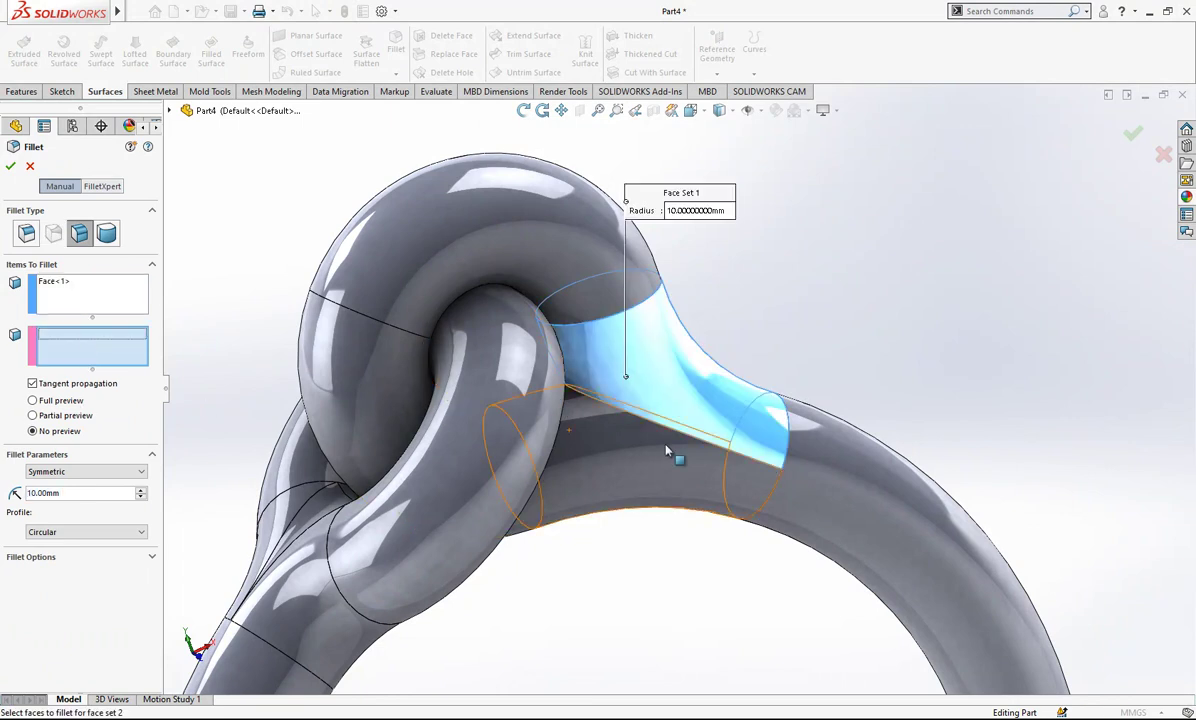
left_click(653, 450)
double_click(92, 492)
type("2")
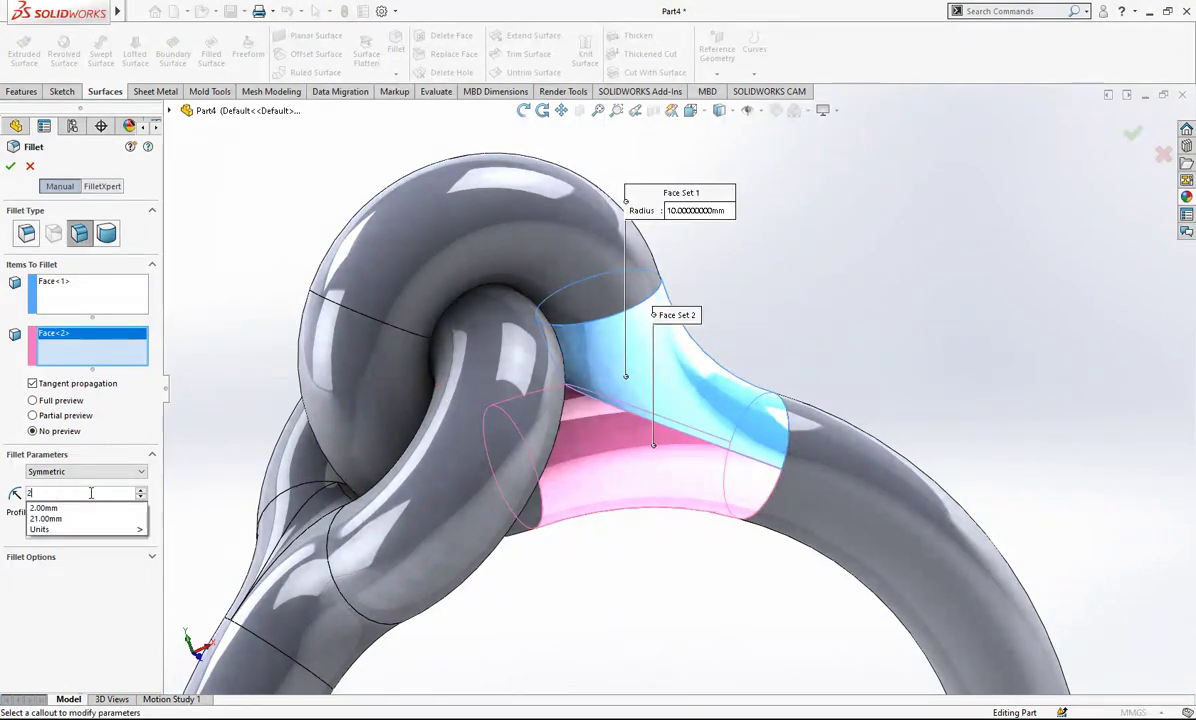
key("Return")
key("Return")
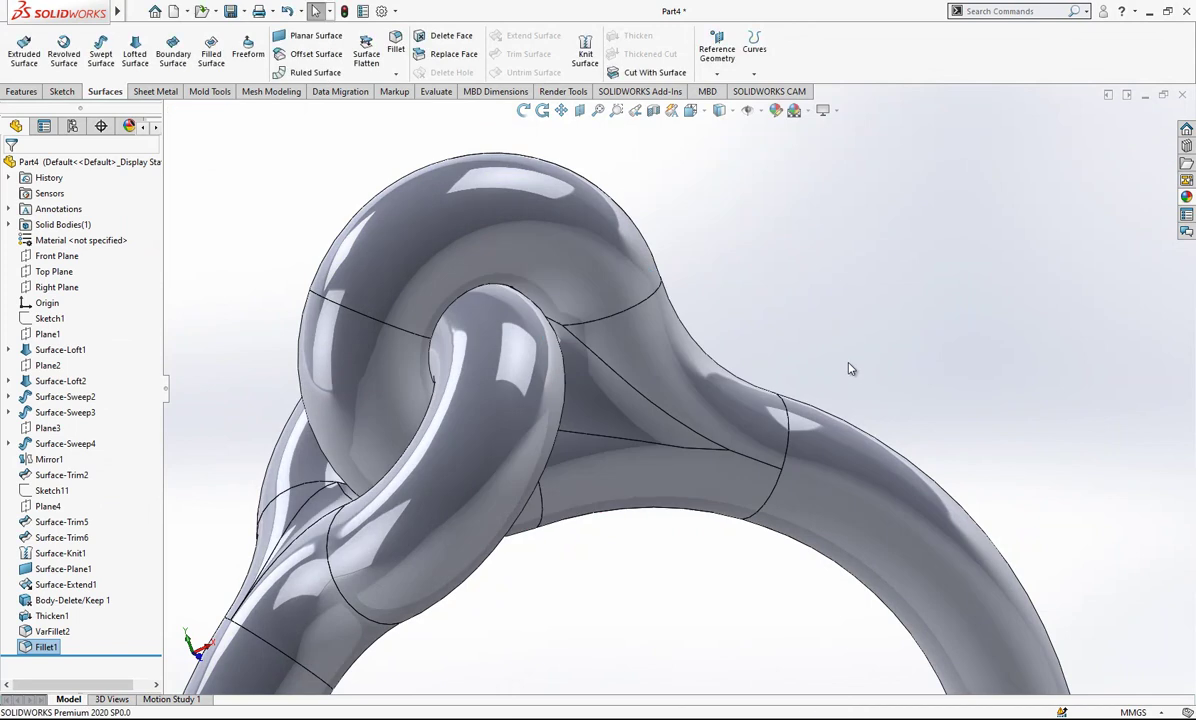
- Edit the face fillet between the loop and band faces and set its radius to 1.5 mm
middle_click_drag(849, 368, 612, 392)
scroll(609, 393, "down", 1)
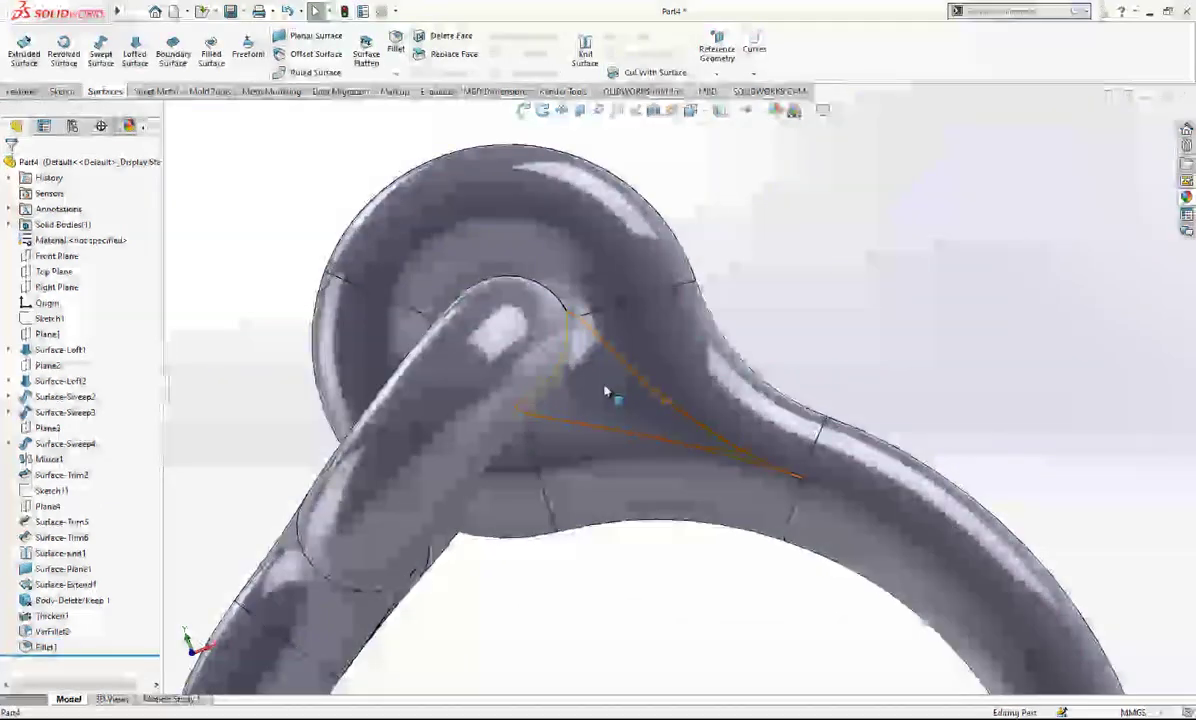
left_click(616, 393)
left_click(652, 322)
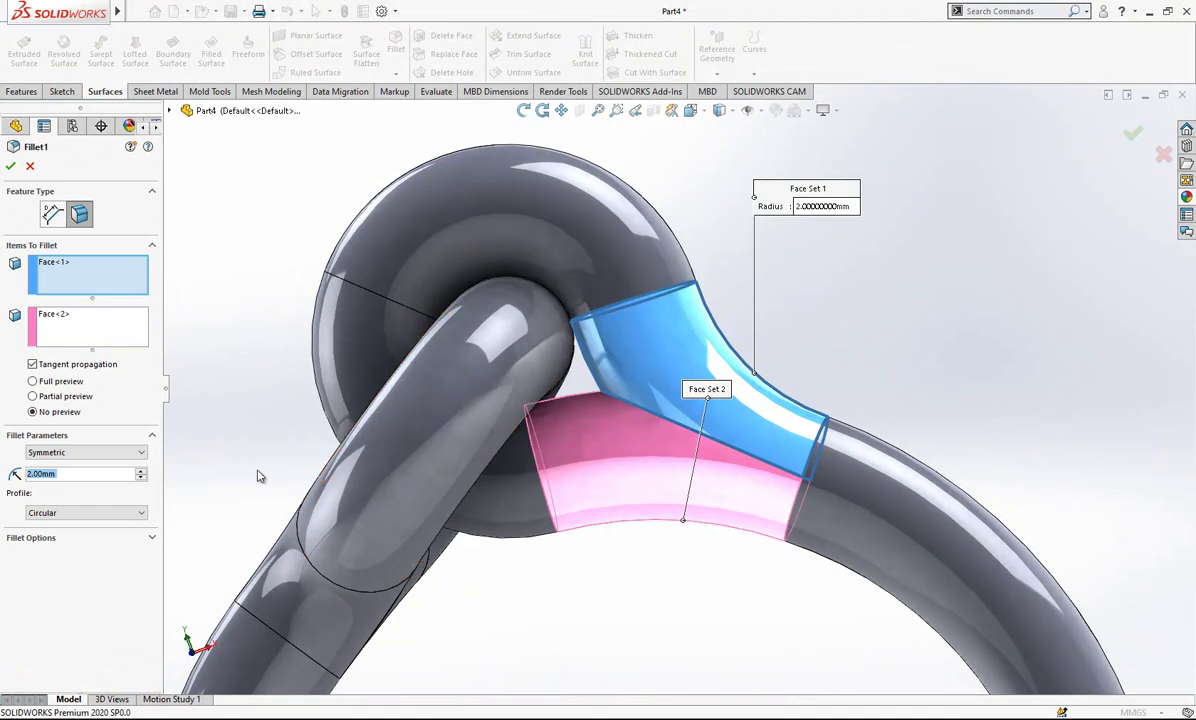
type("1")
key("Return")
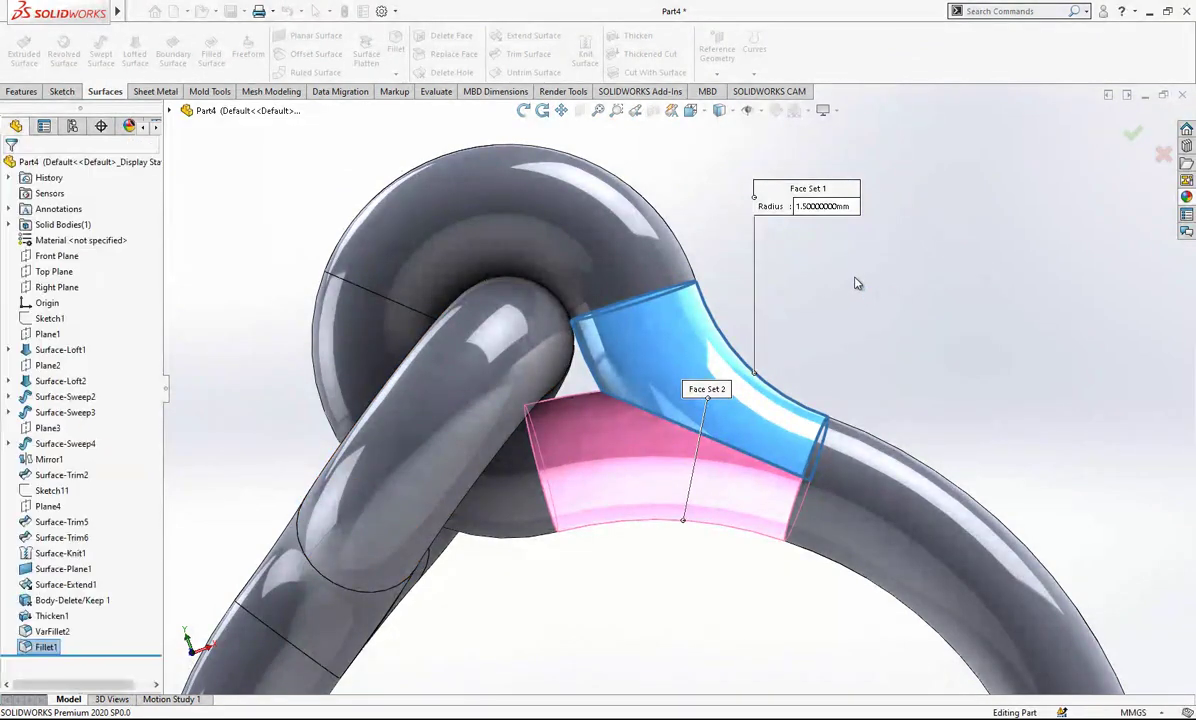
- Examine the face-filleted shoulder and its blend into the knot and band from several angles and distances
middle_click_drag(624, 368, 645, 443)
scroll(647, 445, "up", 2)
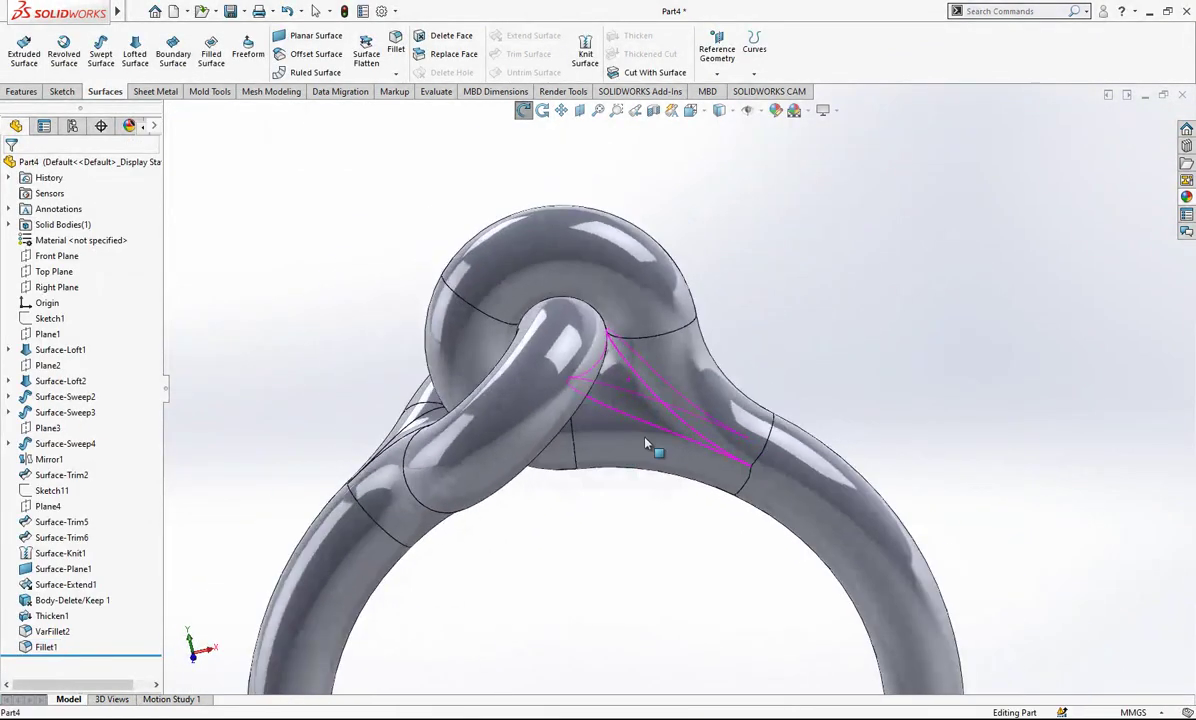
scroll(788, 480, "up", 2)
scroll(770, 470, "down", 1)
middle_click_drag(738, 440, 680, 494)
scroll(724, 424, "down", 5)
scroll(724, 428, "up", 6)
scroll(660, 403, "up", 3)
scroll(720, 385, "up", 1)
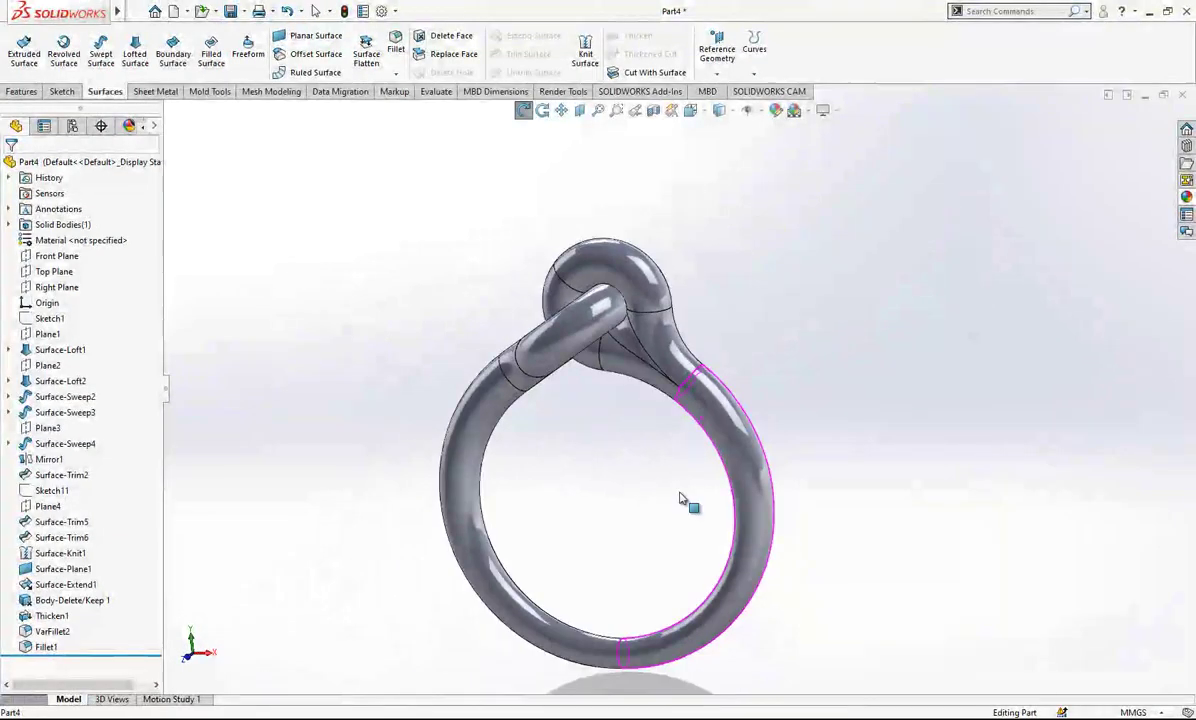
scroll(750, 349, "up", 1)
- Inspect the whole knotted ring from the front and from angled views, including both blended shoulders
key("space")
left_click(416, 449)
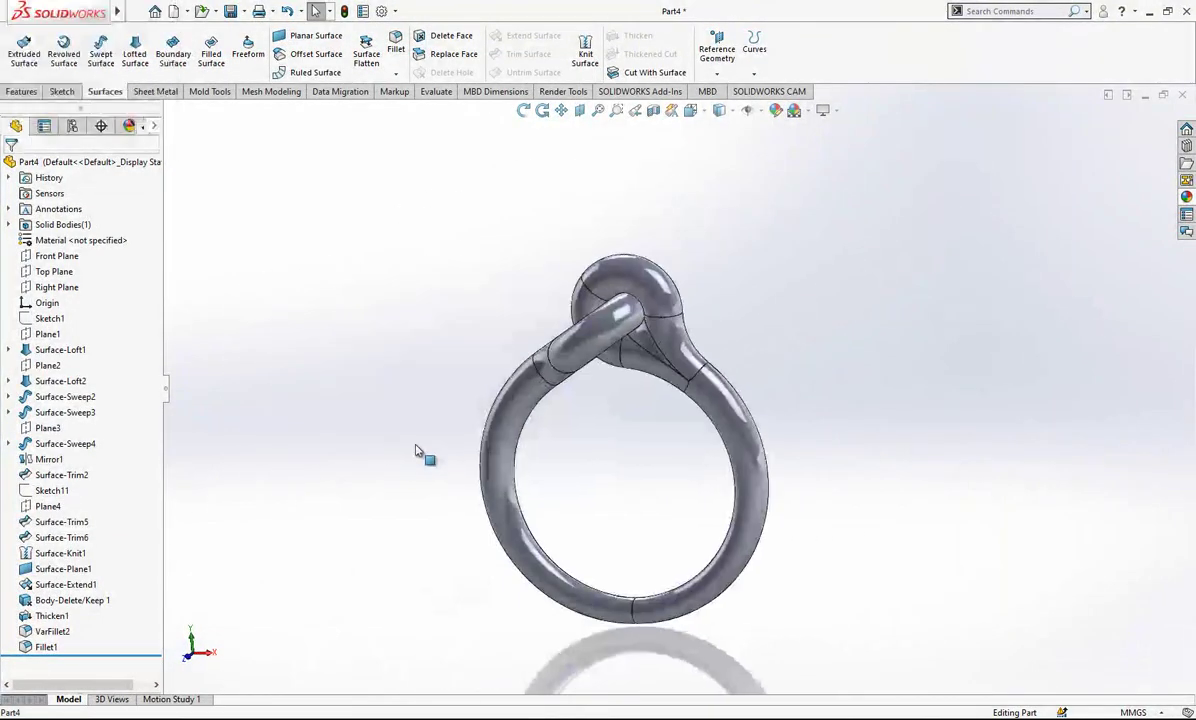
middle_click_drag(847, 392, 825, 408)
scroll(737, 323, "down", 3)
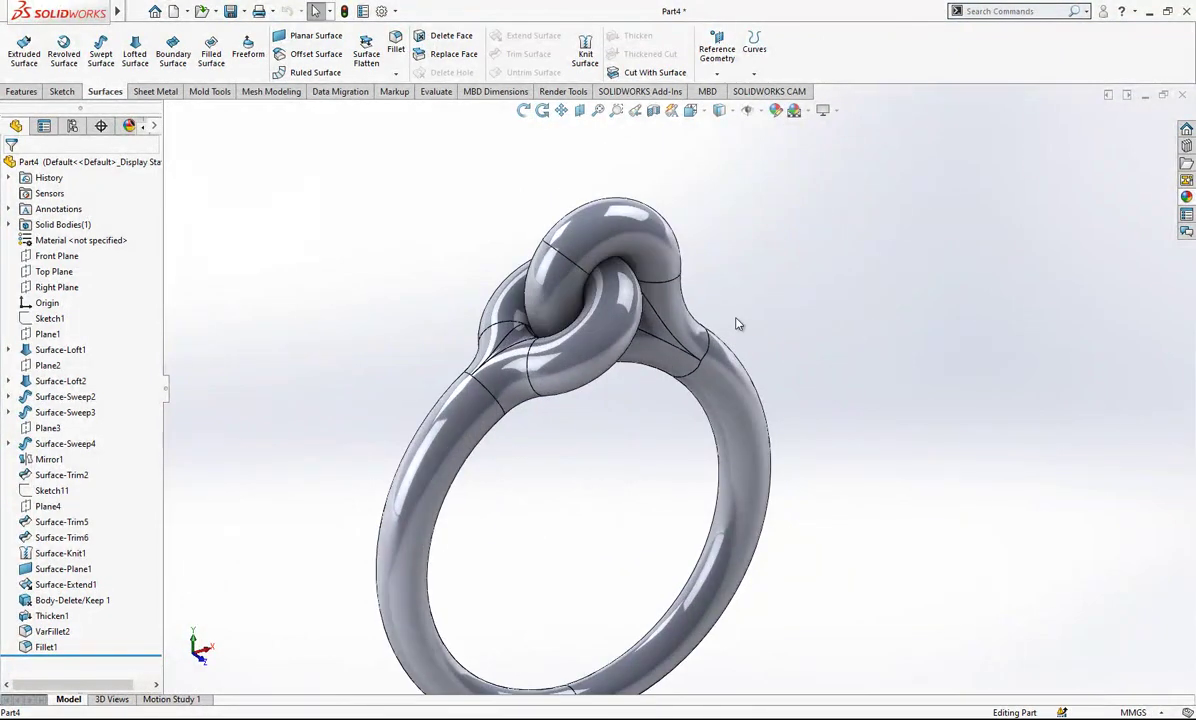
middle_click_drag(718, 338, 778, 274)
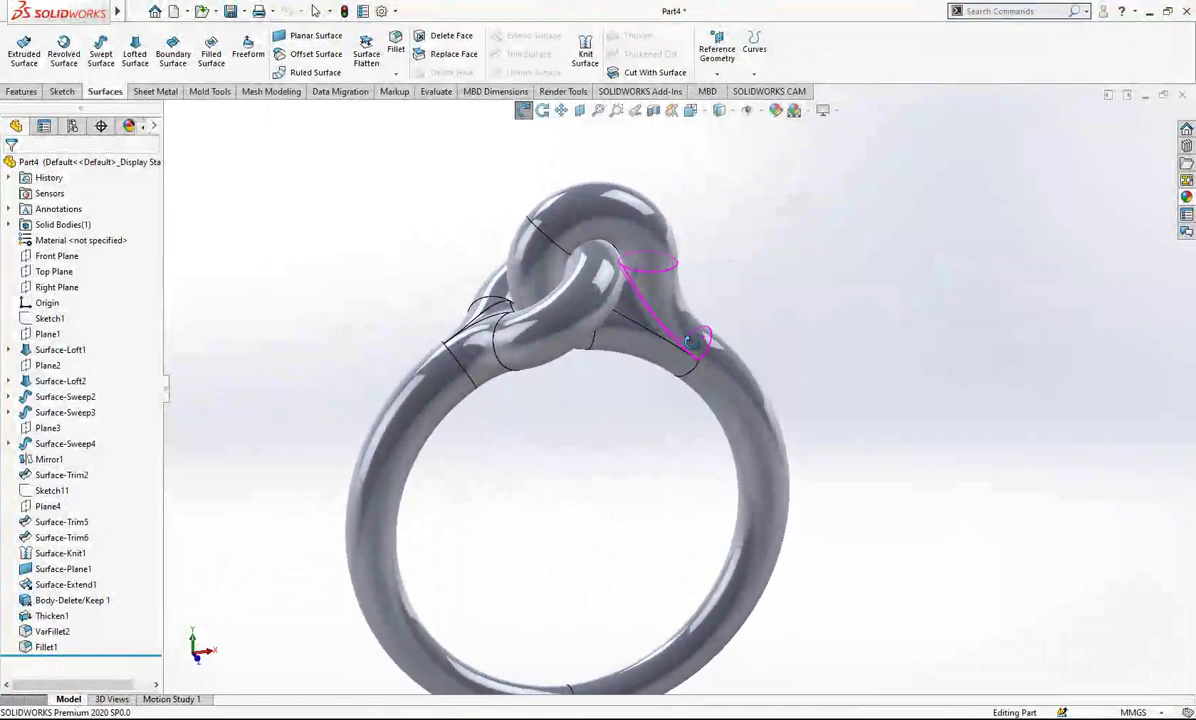
scroll(771, 446, "up", 3)
middle_click_drag(771, 446, 726, 339)
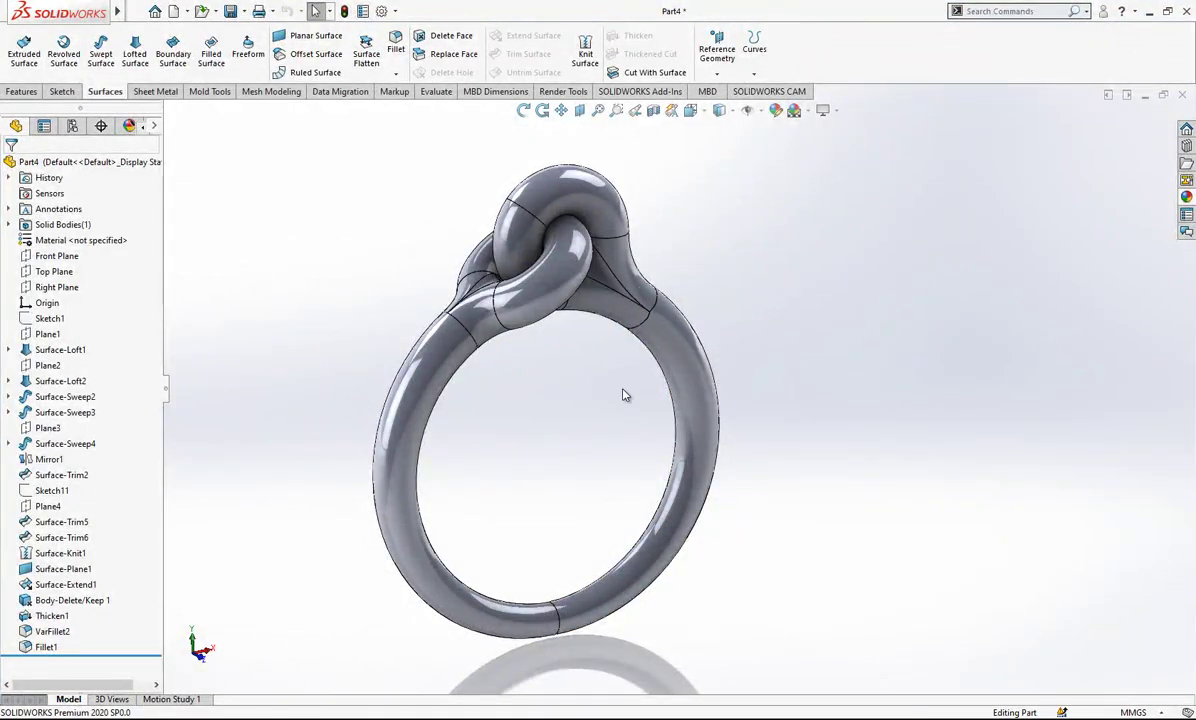
middle_click_drag(555, 422, 580, 441)
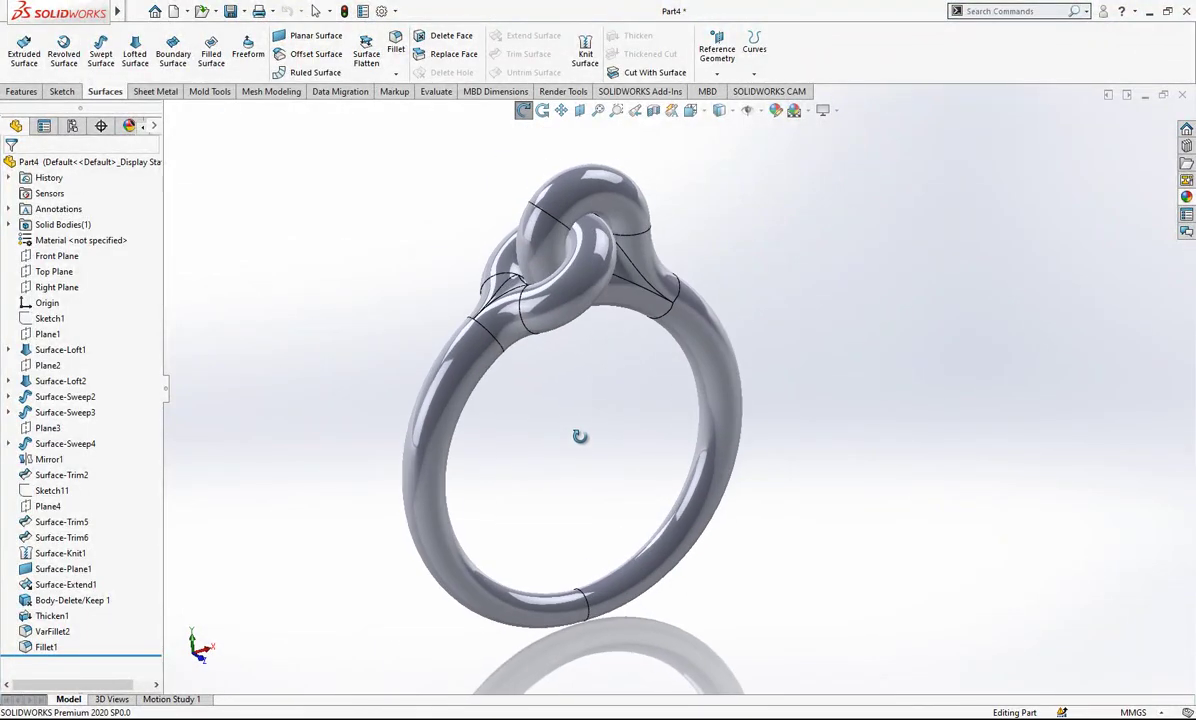
scroll(659, 238, "down", 3)
scroll(745, 262, "up", 3)
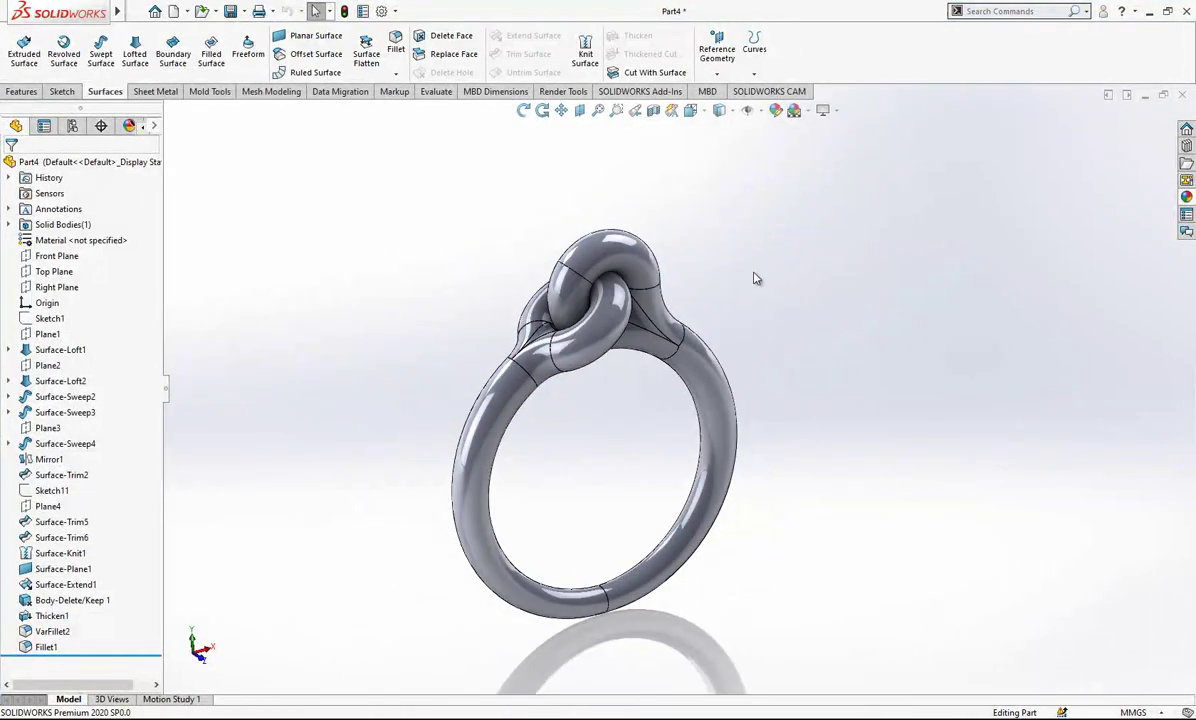